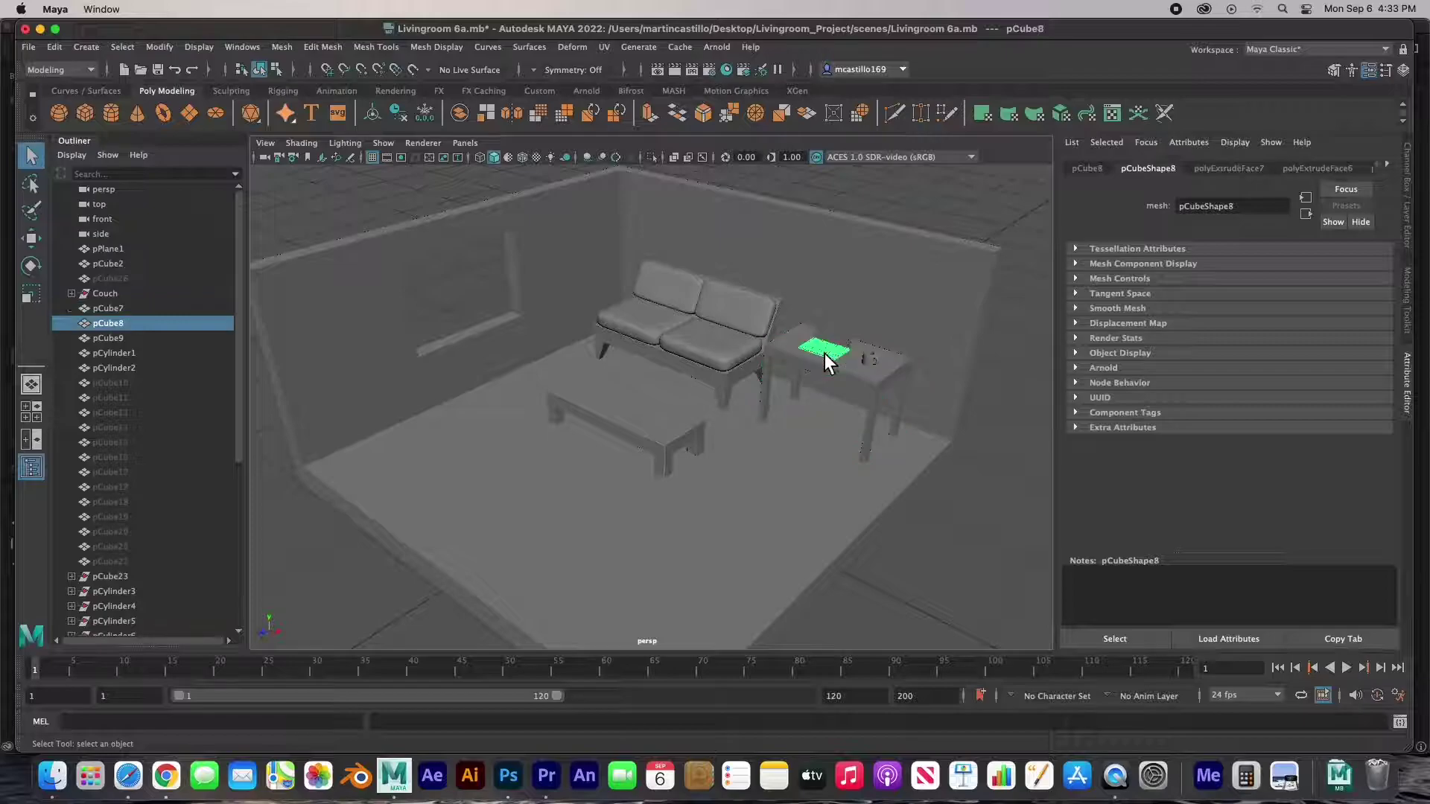
click(837, 332)
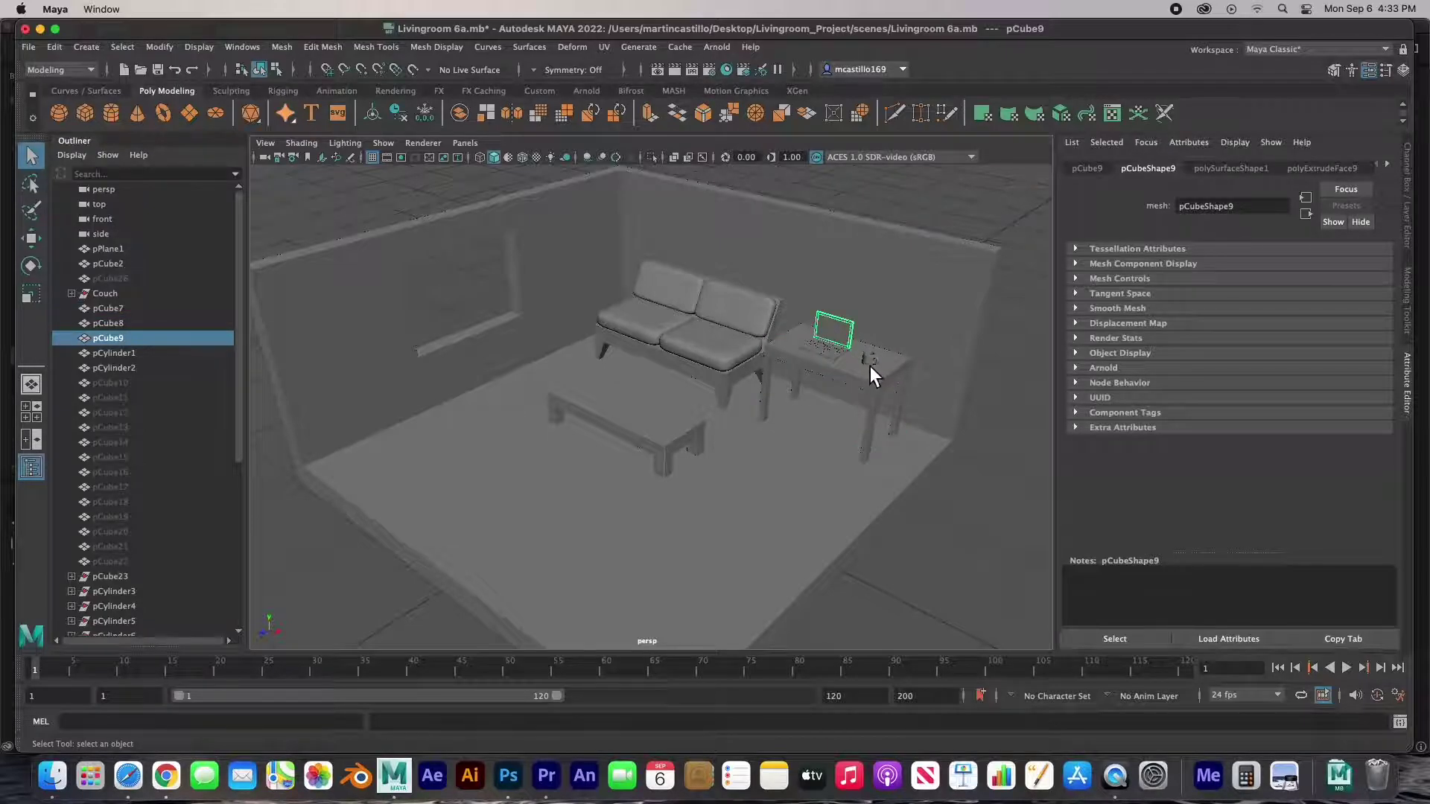
click(870, 361)
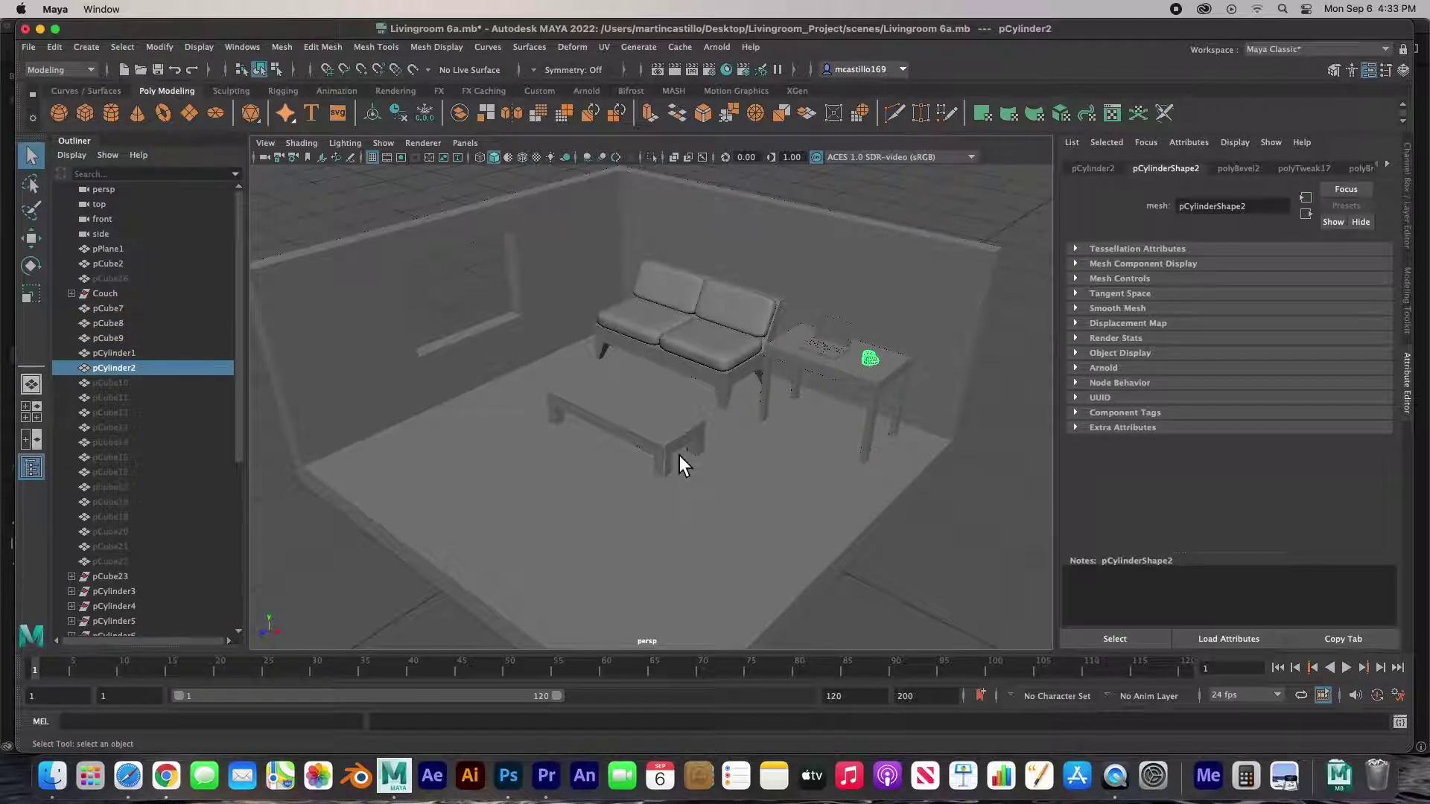
Step: Move the coffee table away from the room's open front edge to the floor area in front of the couch
click(646, 443)
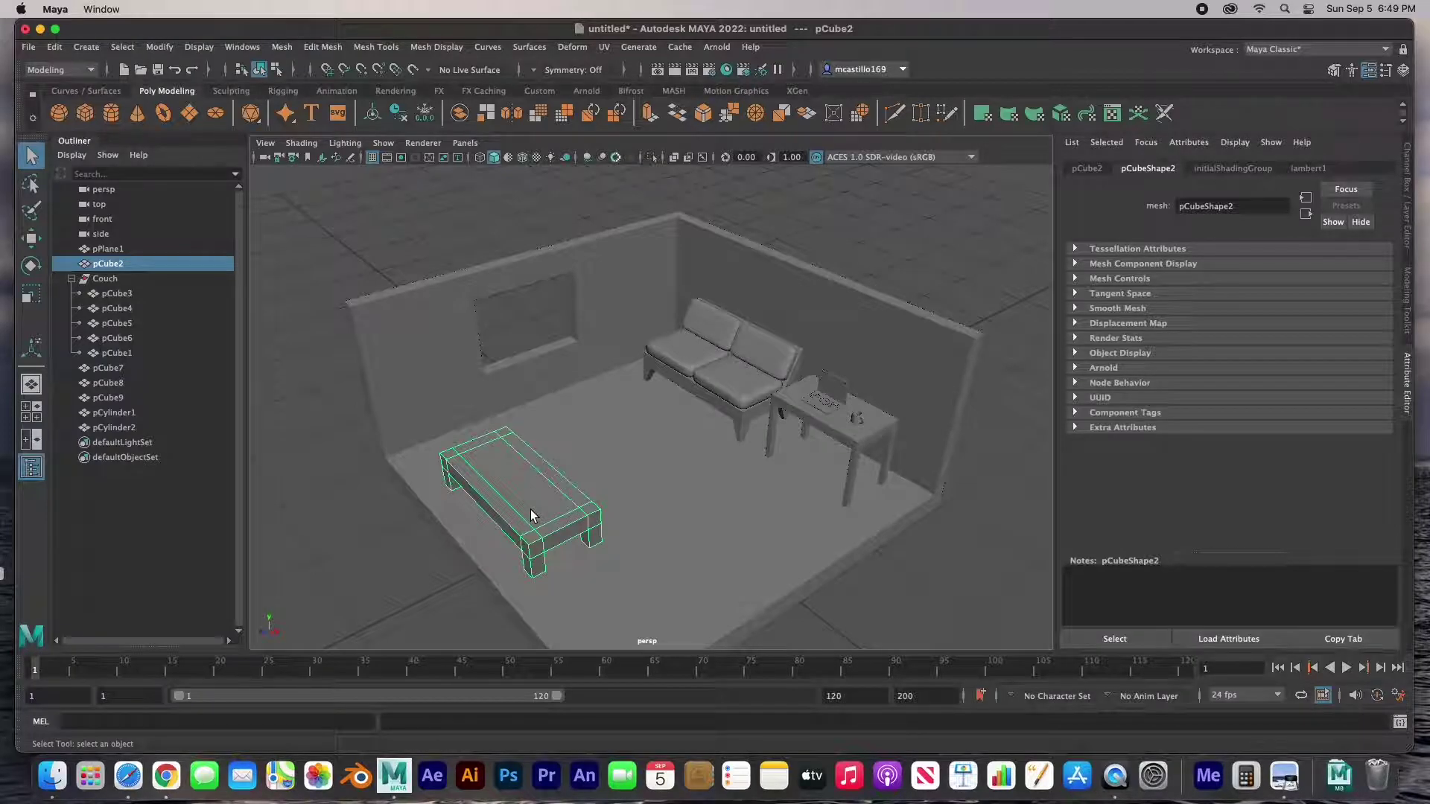
key(w)
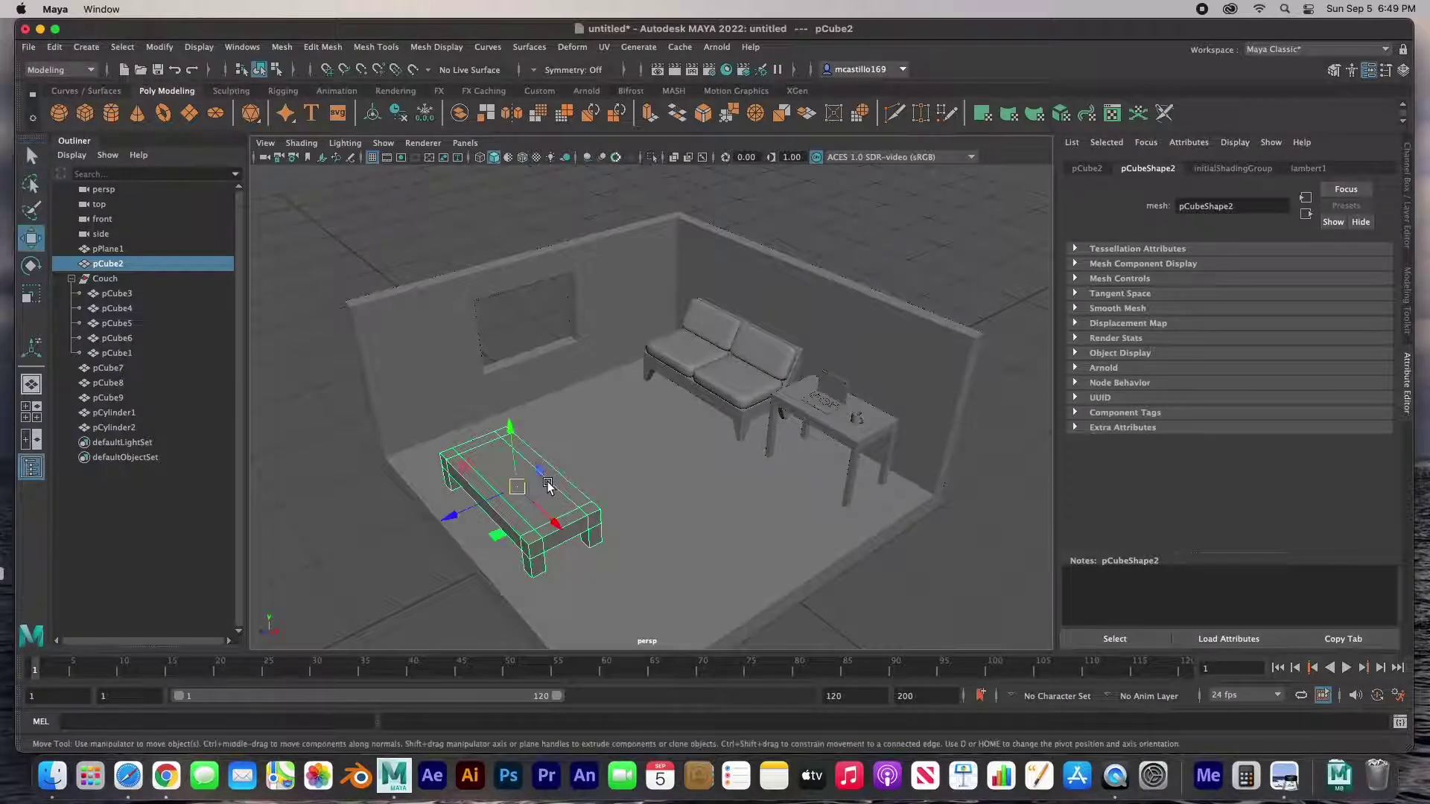
drag(485, 509, 584, 467)
Step: Duplicate the coffee table and place the copy near the room's open front edge
drag(657, 498, 447, 482)
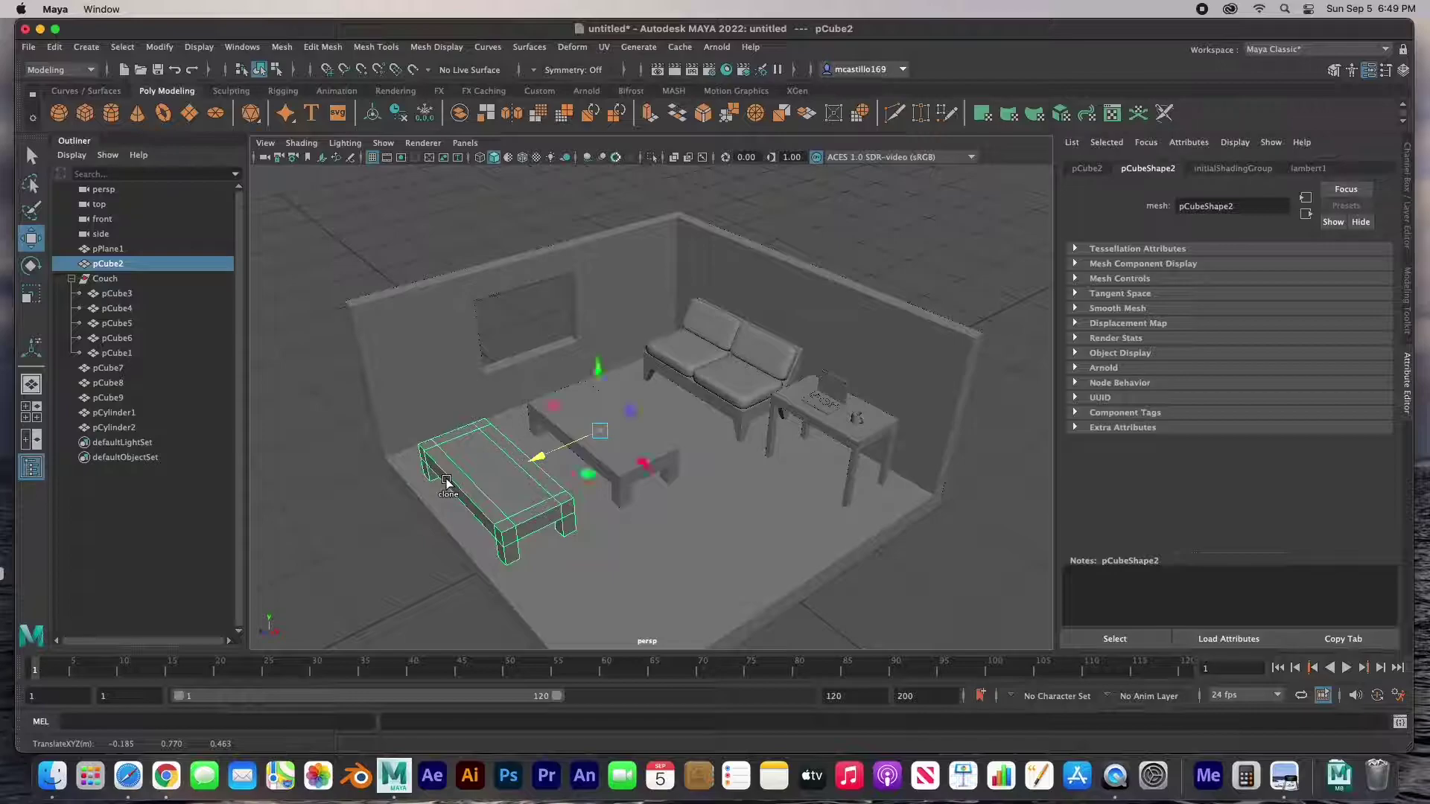
click(608, 444)
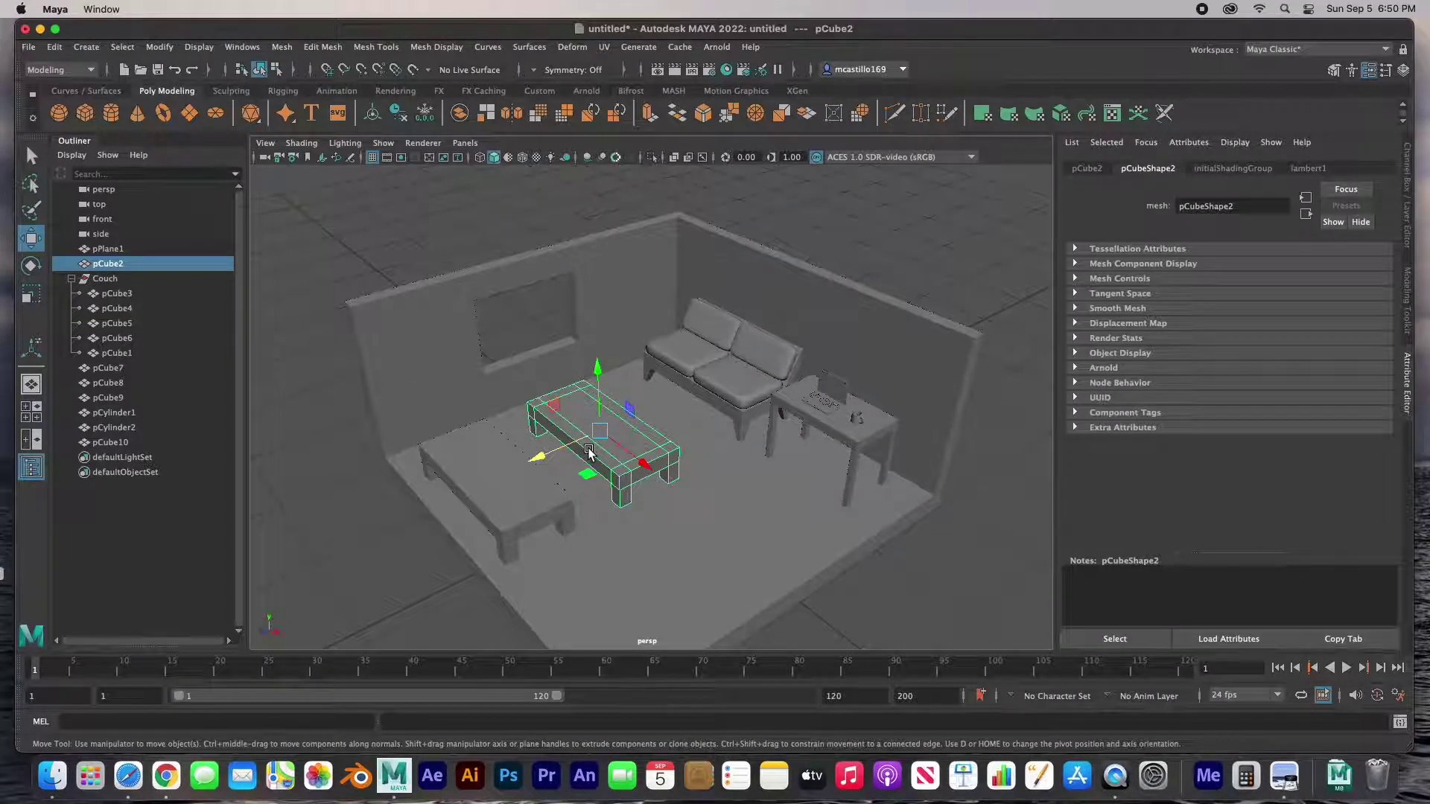
click(490, 475)
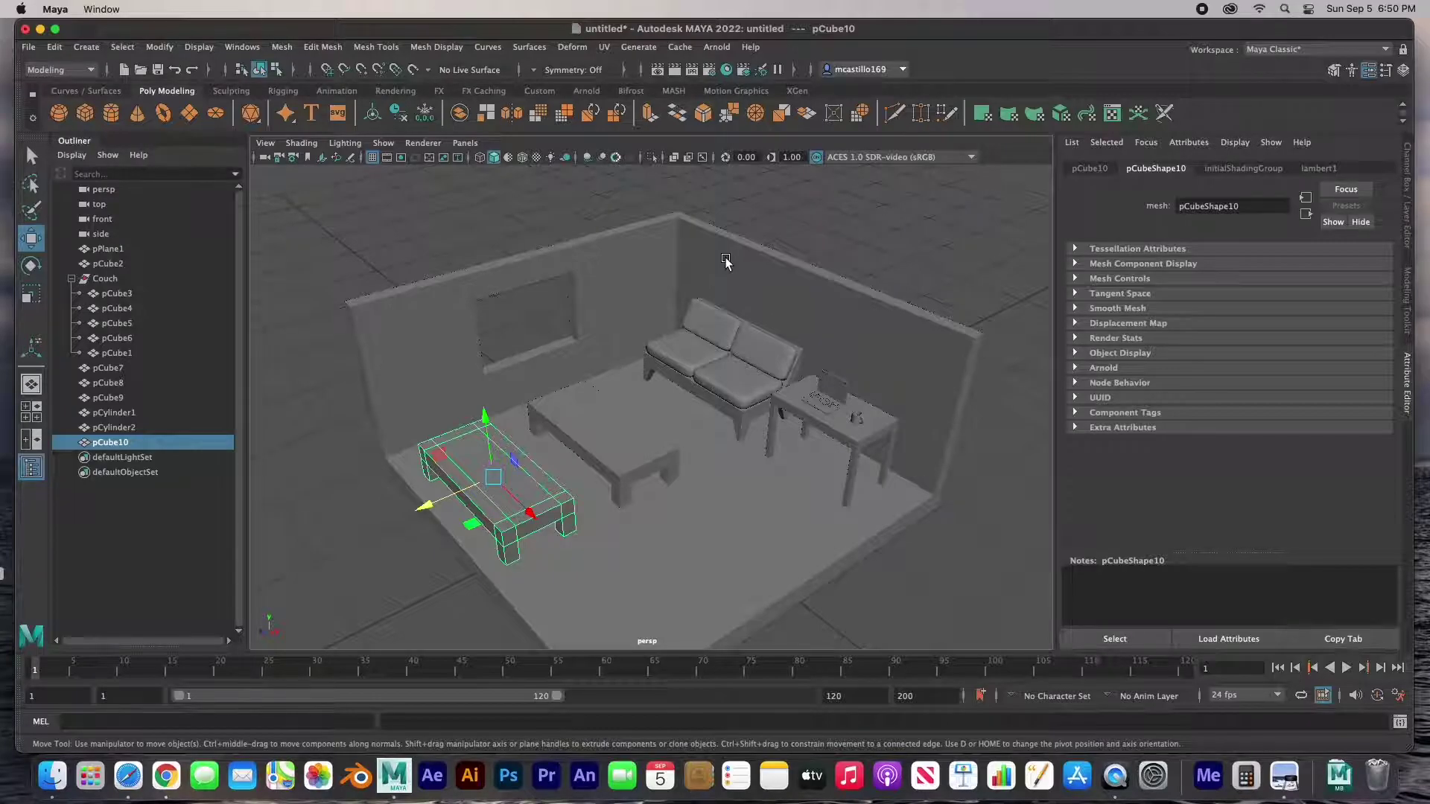
Step: Hide everything except the original coffee table and frame it in the perspective view
click(619, 441)
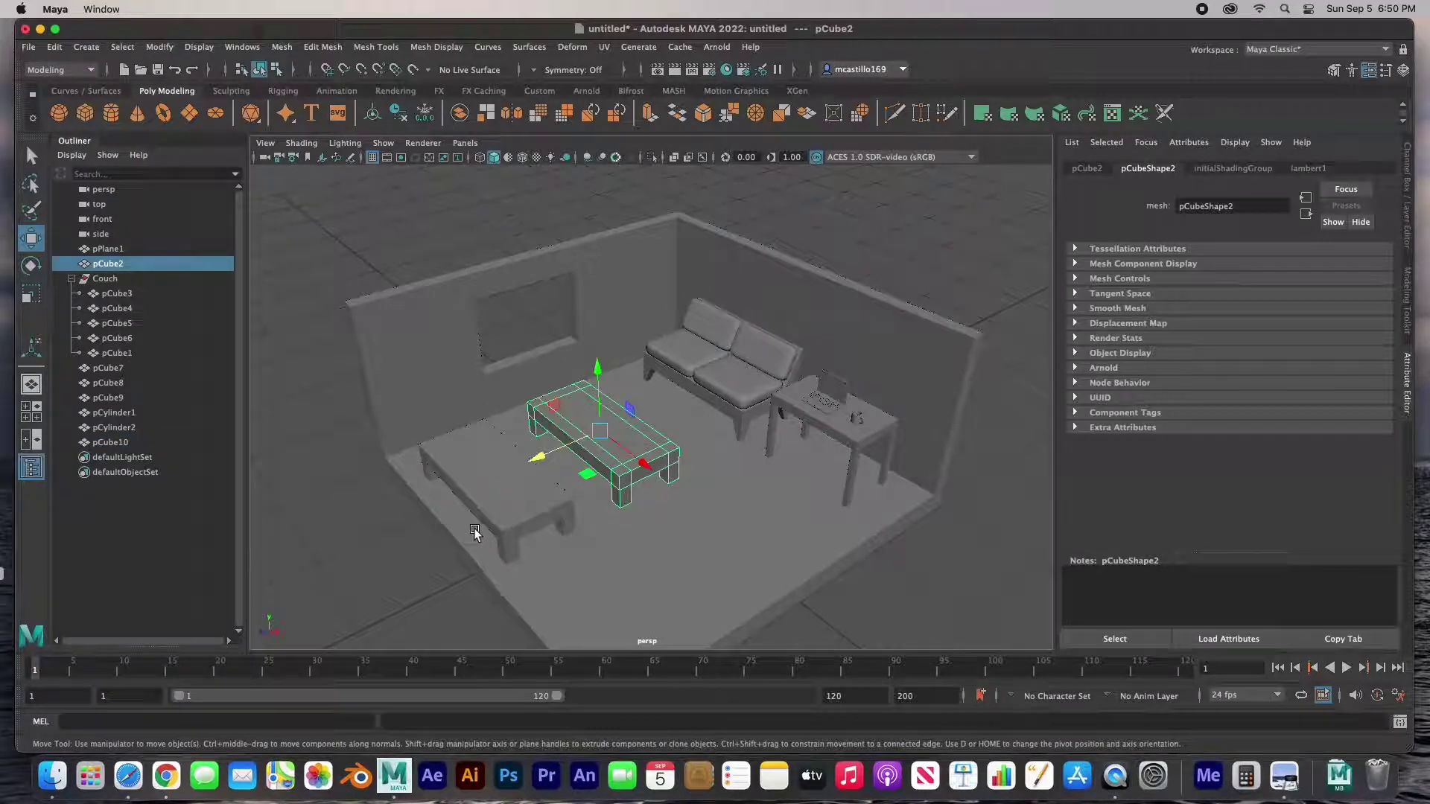
click(199, 46)
mouse_move(402, 125)
click(508, 141)
key(space)
key(space)
key(f)
key(space)
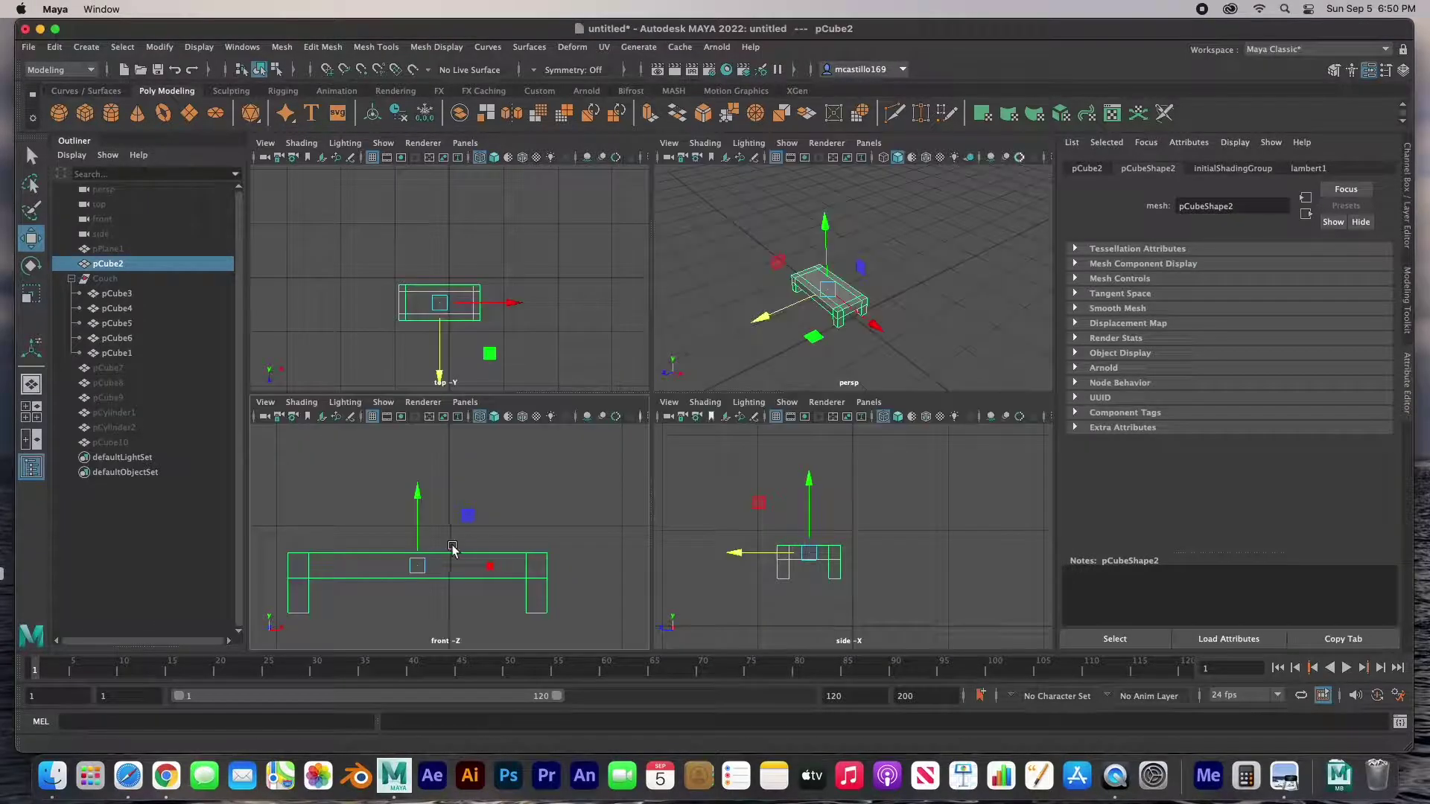
key(r)
scroll(642, 390, up, 5)
key(space)
scroll(596, 409, up, 5)
key(f)
Step: Bevel the outer top edges and corners of the coffee table with a fraction of 0.05
alt+drag(596, 409, 744, 396)
right_drag(745, 397, 745, 351)
double_click(728, 448)
shift+double_click(421, 355)
shift+double_click(655, 329)
shift+double_click(872, 402)
click(430, 434)
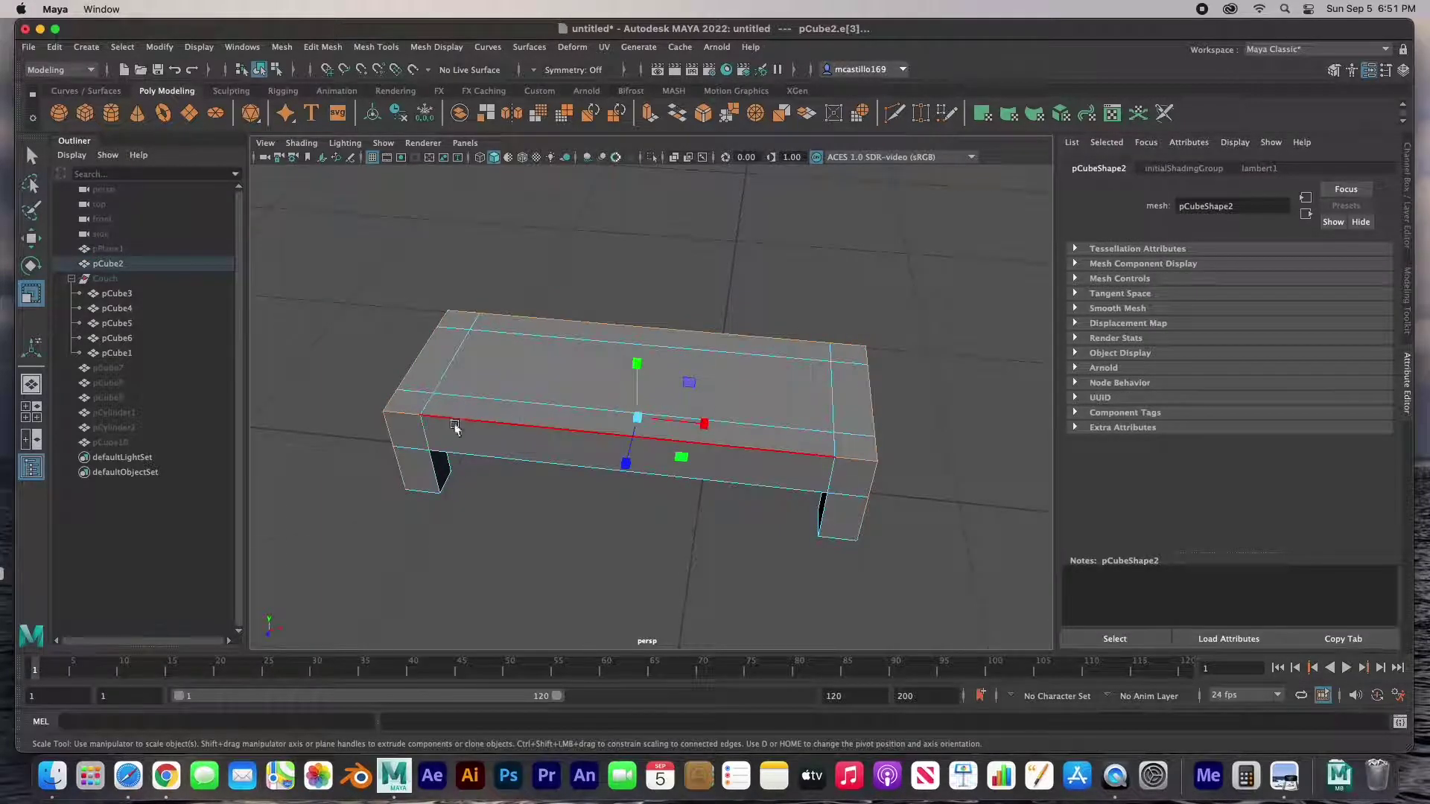
alt+drag(457, 425, 847, 395)
shift+double_click(435, 389)
alt+drag(690, 383, 649, 377)
shift+double_click(396, 419)
click(734, 114)
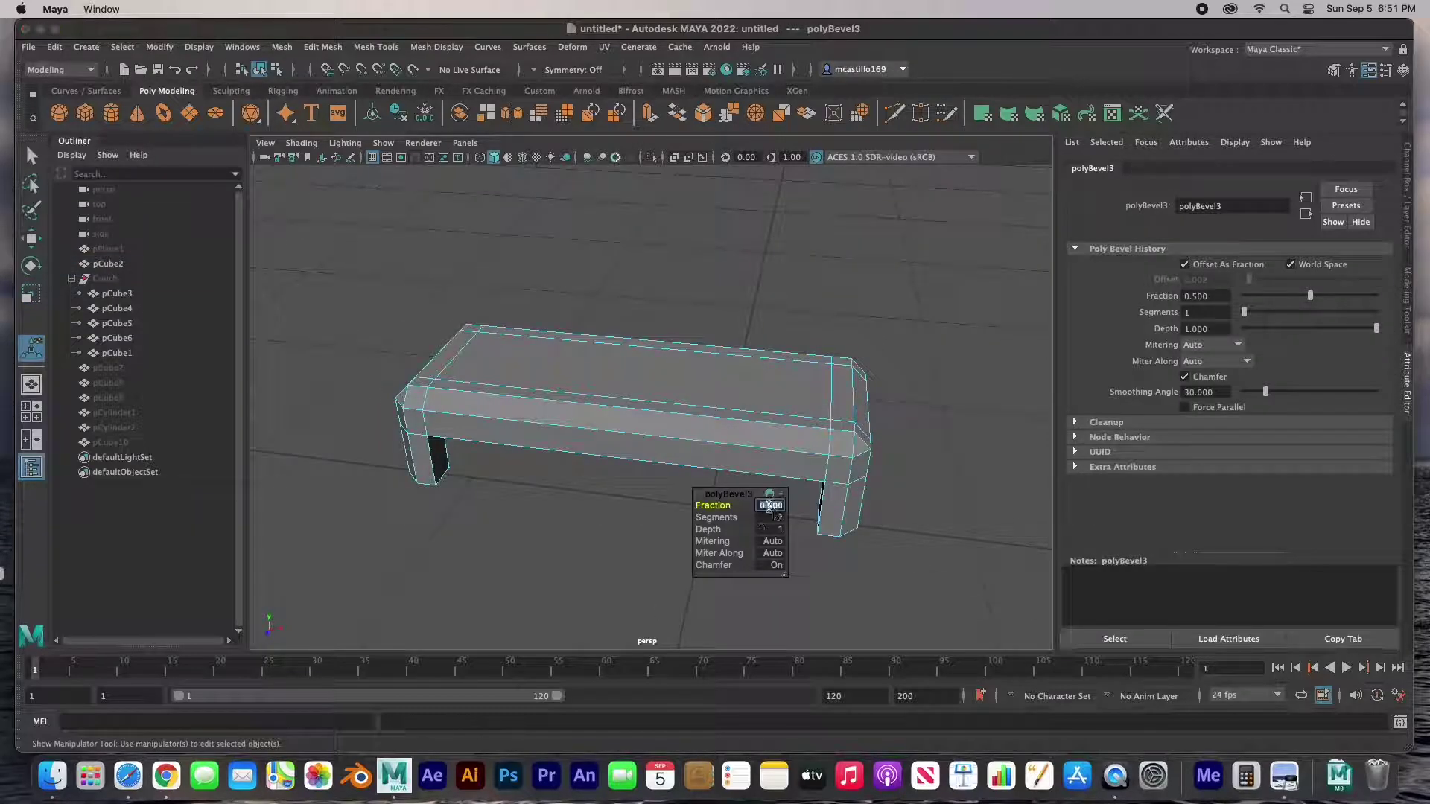
text(.1)
click(771, 505)
text(.05)
key(Return)
Step: Return the coffee table to object mode and show the hidden room objects again
alt+drag(934, 439, 588, 472)
click(588, 472)
scroll(543, 436, down, 8)
right_drag(609, 381, 679, 357)
click(199, 47)
mouse_move(216, 141)
click(467, 201)
Step: Replace the unbeveled copy with a duplicate of the beveled coffee table near the room's front edge
click(568, 448)
key(Delete)
click(625, 378)
key(w)
shift+drag(616, 441, 503, 482)
key(space)
key(space)
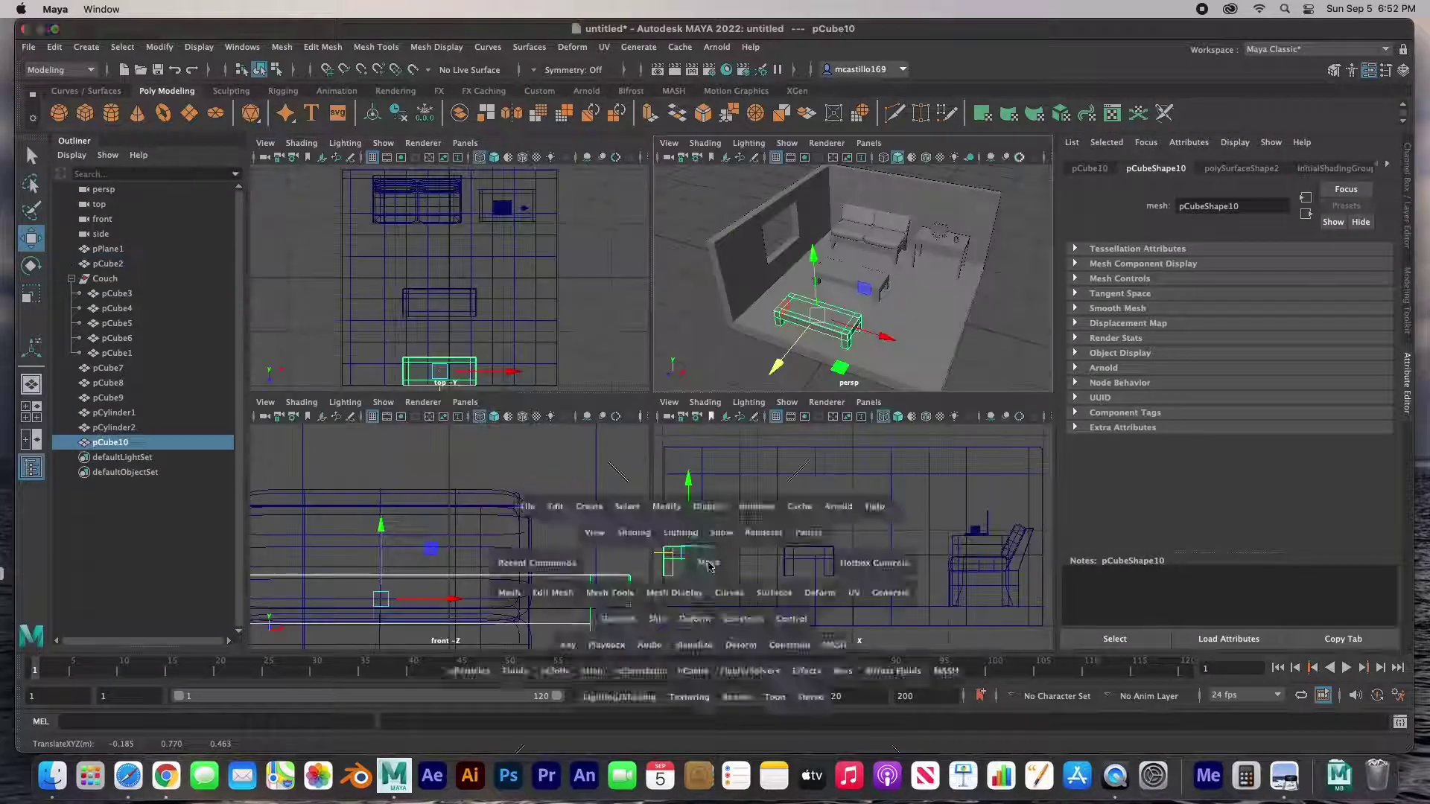
Step: Lower both tables toward the floor in the side view and shift them farther into the room
click(555, 429)
click(555, 427)
drag(563, 379, 563, 440)
drag(500, 497, 602, 497)
click(352, 428)
drag(320, 371, 320, 432)
drag(277, 499, 348, 457)
key(space)
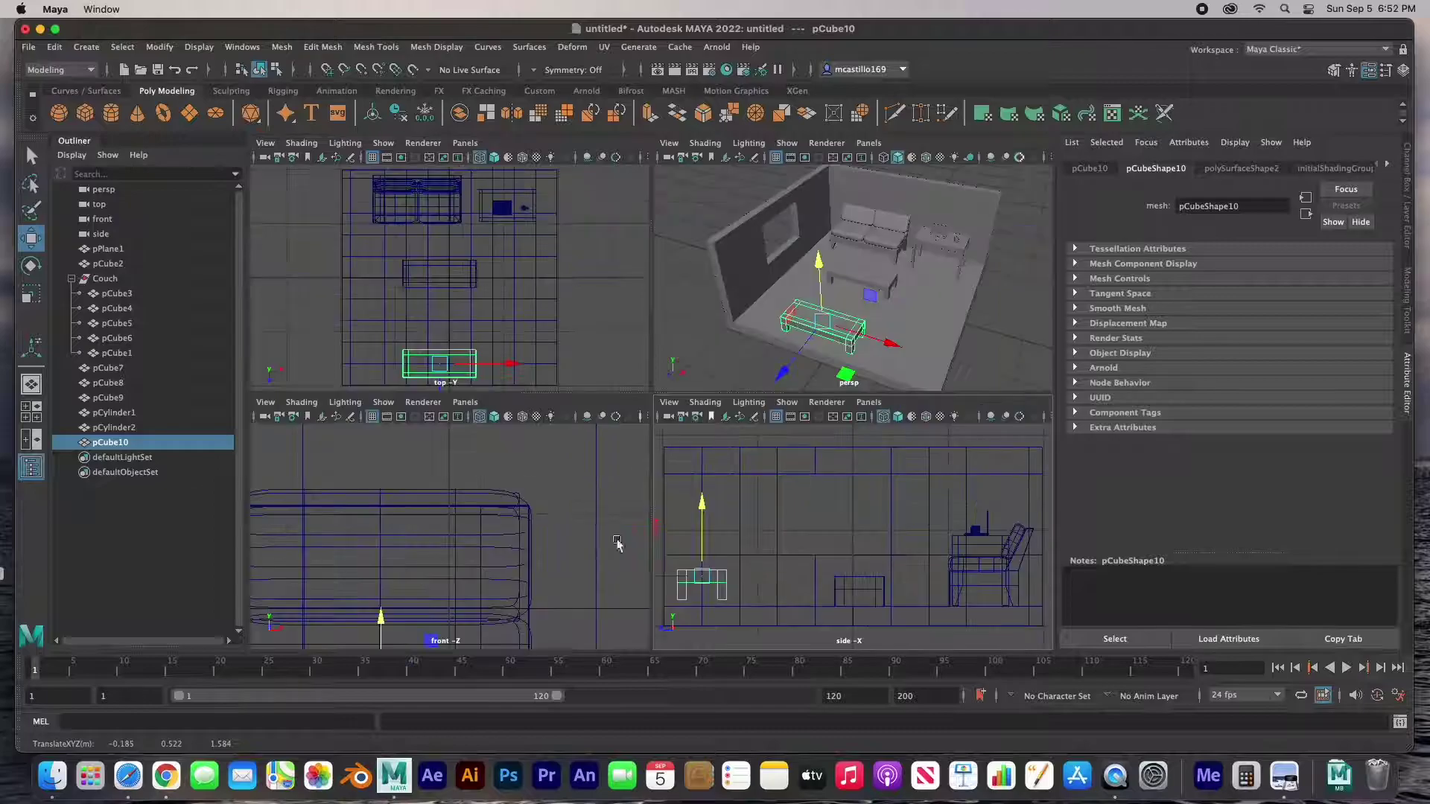
Step: Taper the duplicate table's legs by scaling their inner foot vertices outward in the side and front views
key(f)
right_drag(770, 549, 702, 381)
drag(758, 583, 946, 635)
key(r)
mouse_move(781, 609)
mouse_down()
mouse_move(763, 615)
mouse_move(778, 624)
mouse_up()
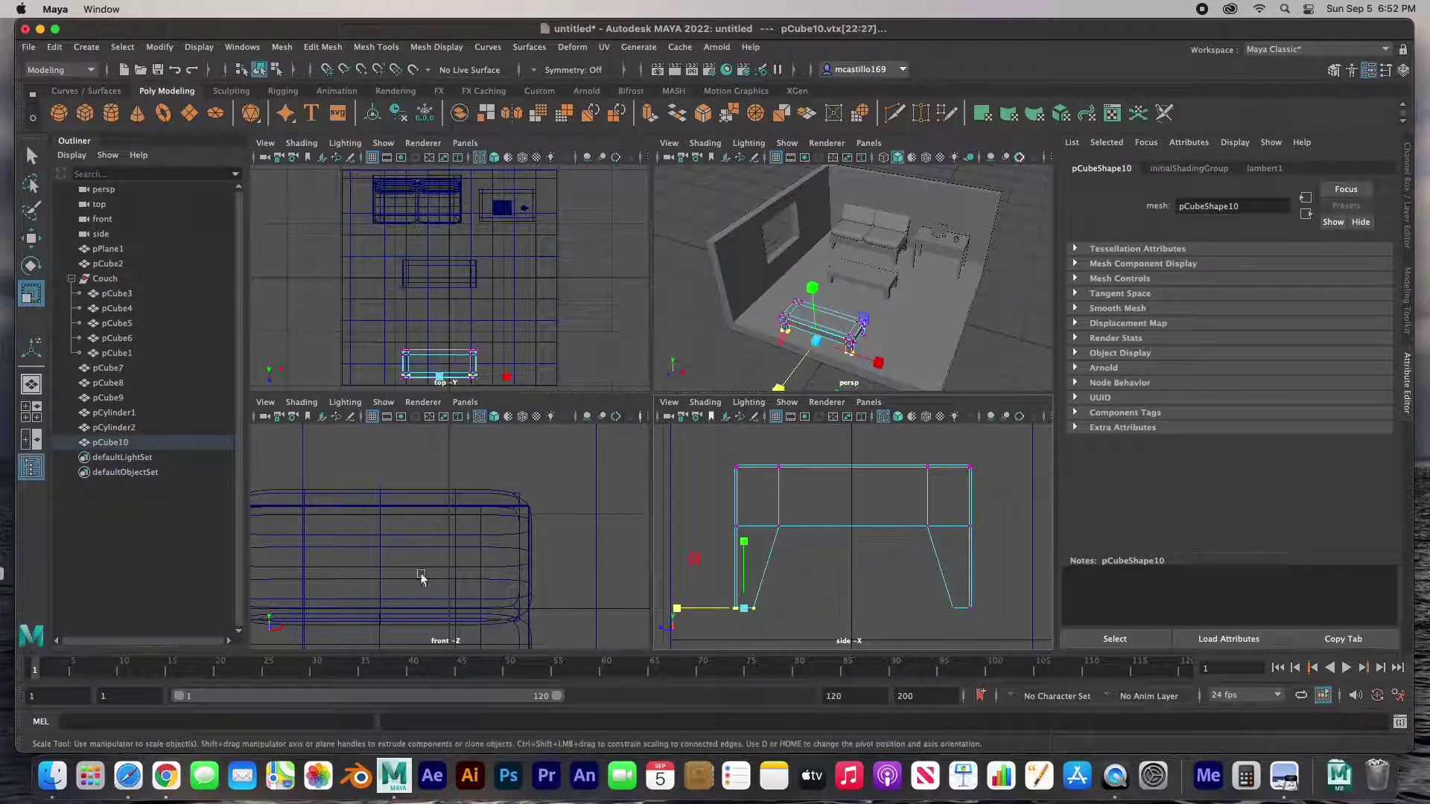
key(space)
drag(317, 381, 976, 435)
drag(716, 408, 719, 406)
Step: Thin the duplicate table's top by raising its lower-edge vertices, and return to object mode
drag(258, 290, 1043, 323)
key(w)
drag(652, 246, 653, 223)
right_drag(625, 234, 679, 215)
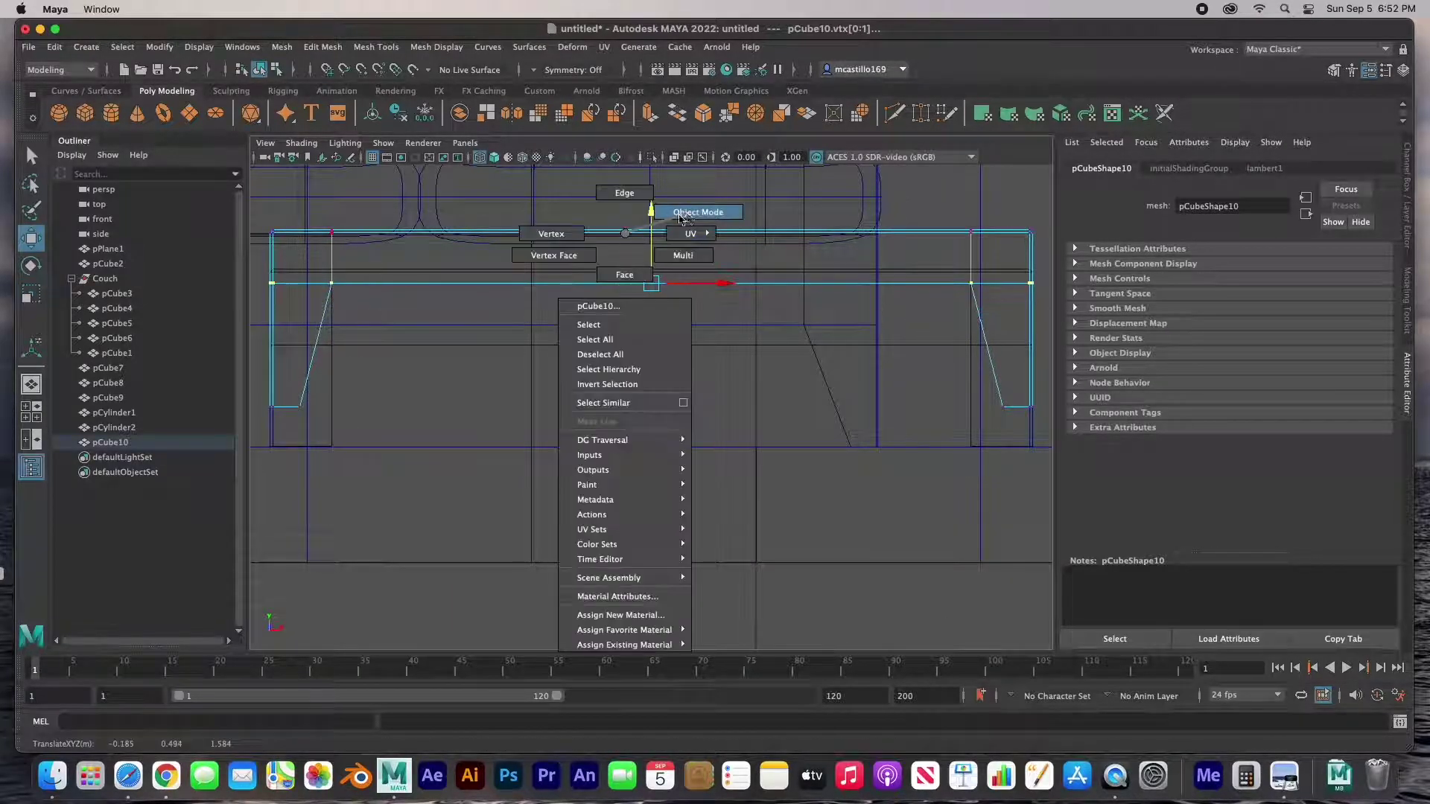
key(space)
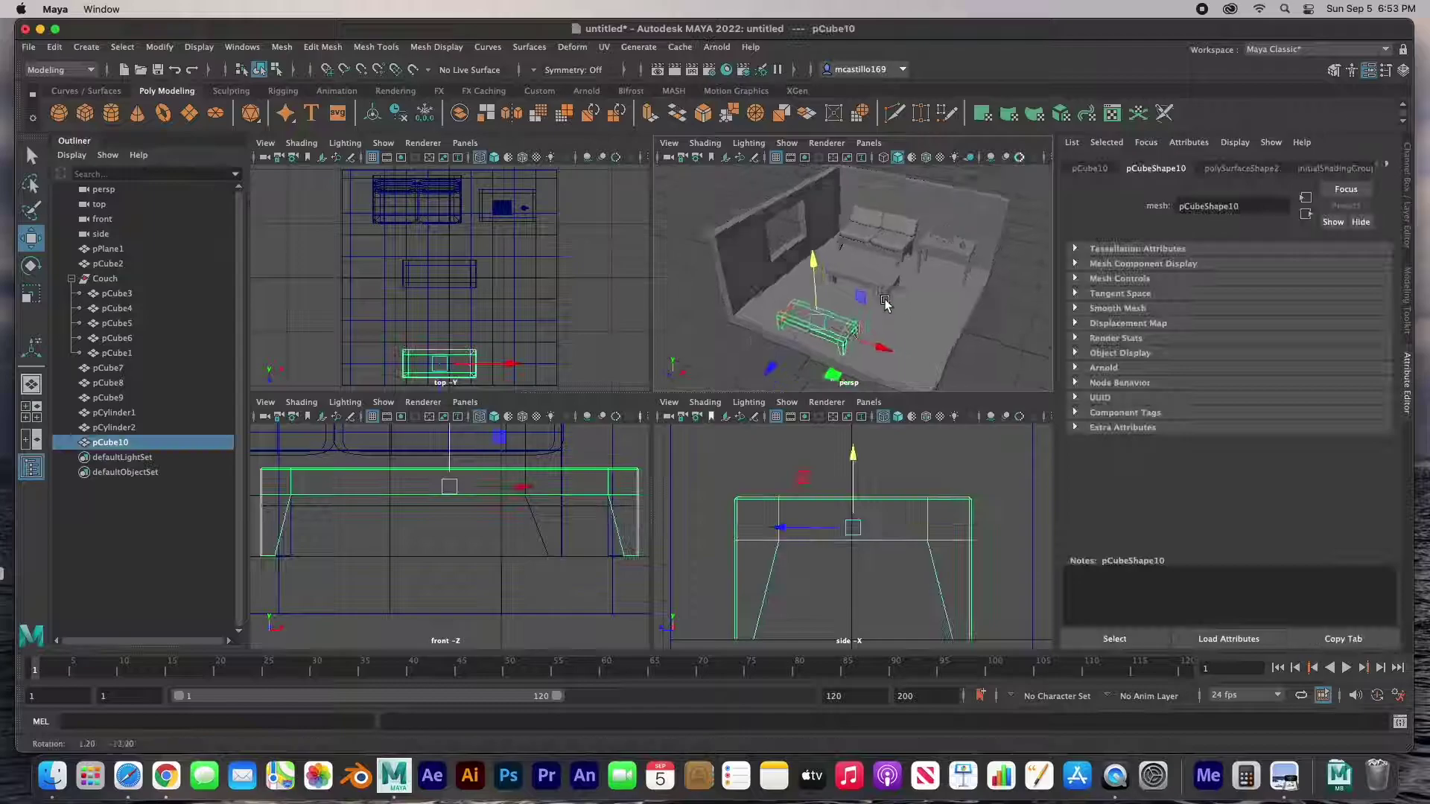
Step: Create a cube for a TV, reduce its height and position it above the table with tapered legs
alt+drag(885, 302, 790, 257)
click(85, 113)
drag(875, 248, 876, 195)
drag(807, 272, 720, 274)
key(space)
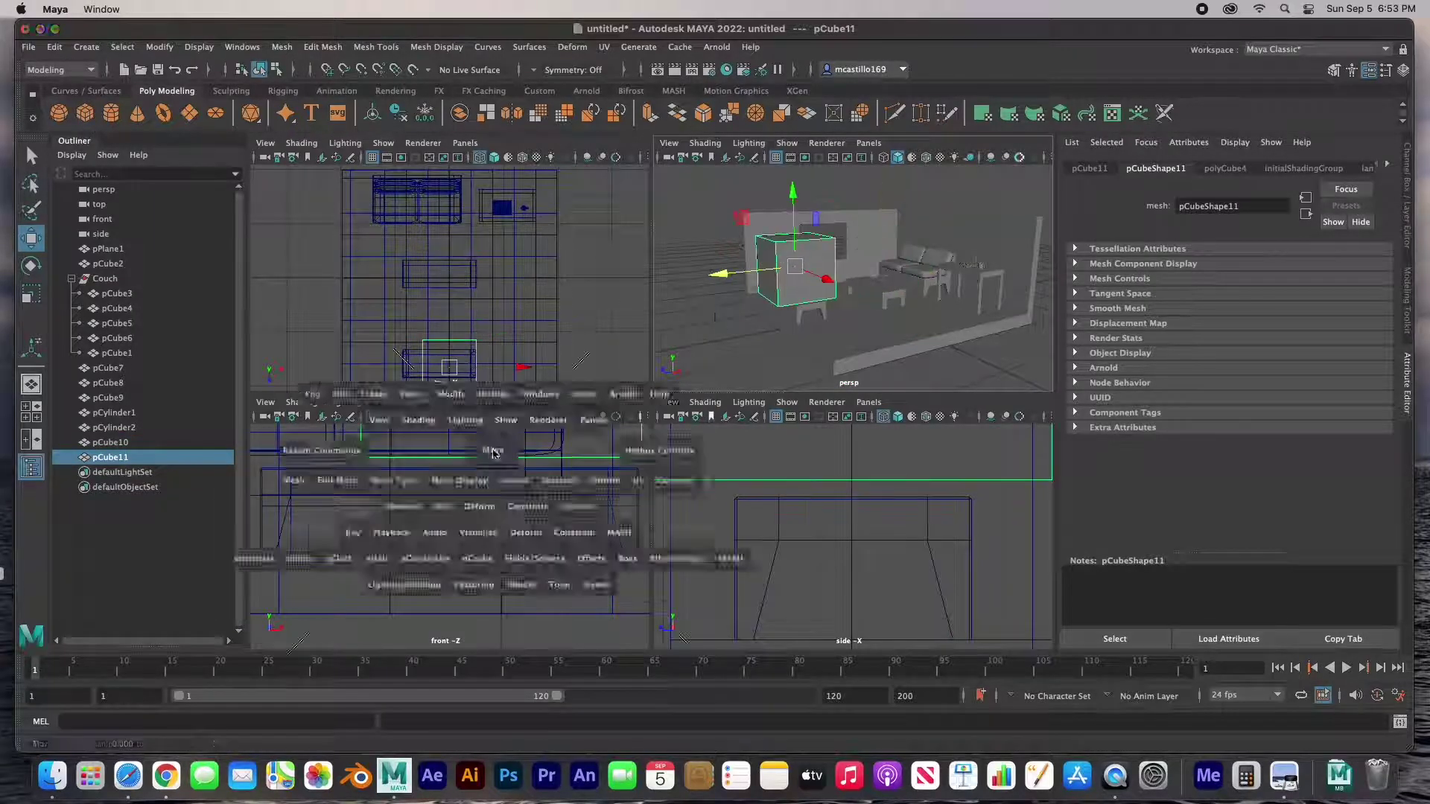
key(r)
drag(687, 181, 689, 217)
key(w)
drag(689, 276, 641, 292)
Step: Flatten the TV cube in the side view by scaling its depth to about 0.02
key(space)
key(space)
scroll(699, 456, down, 6)
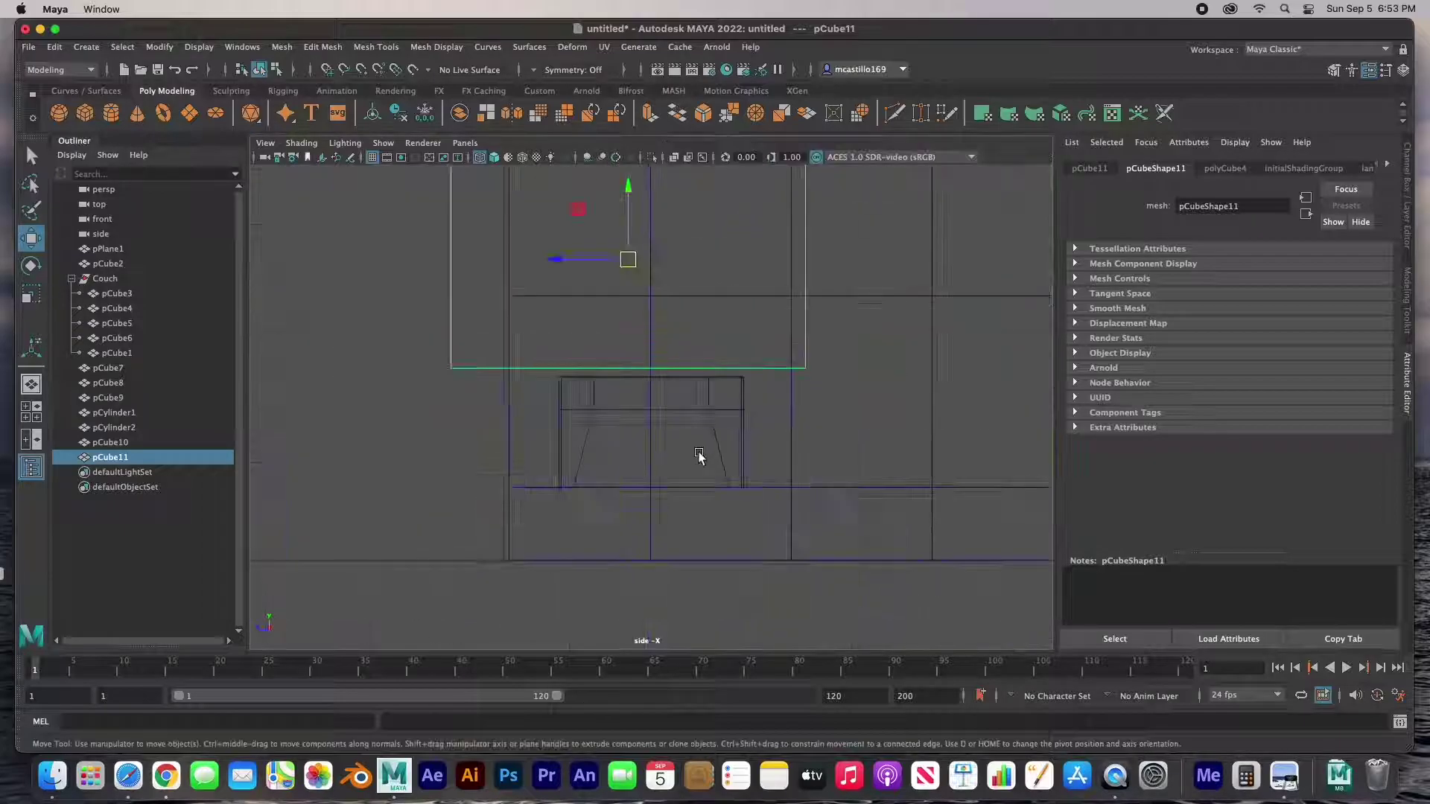
key(r)
drag(561, 259, 627, 262)
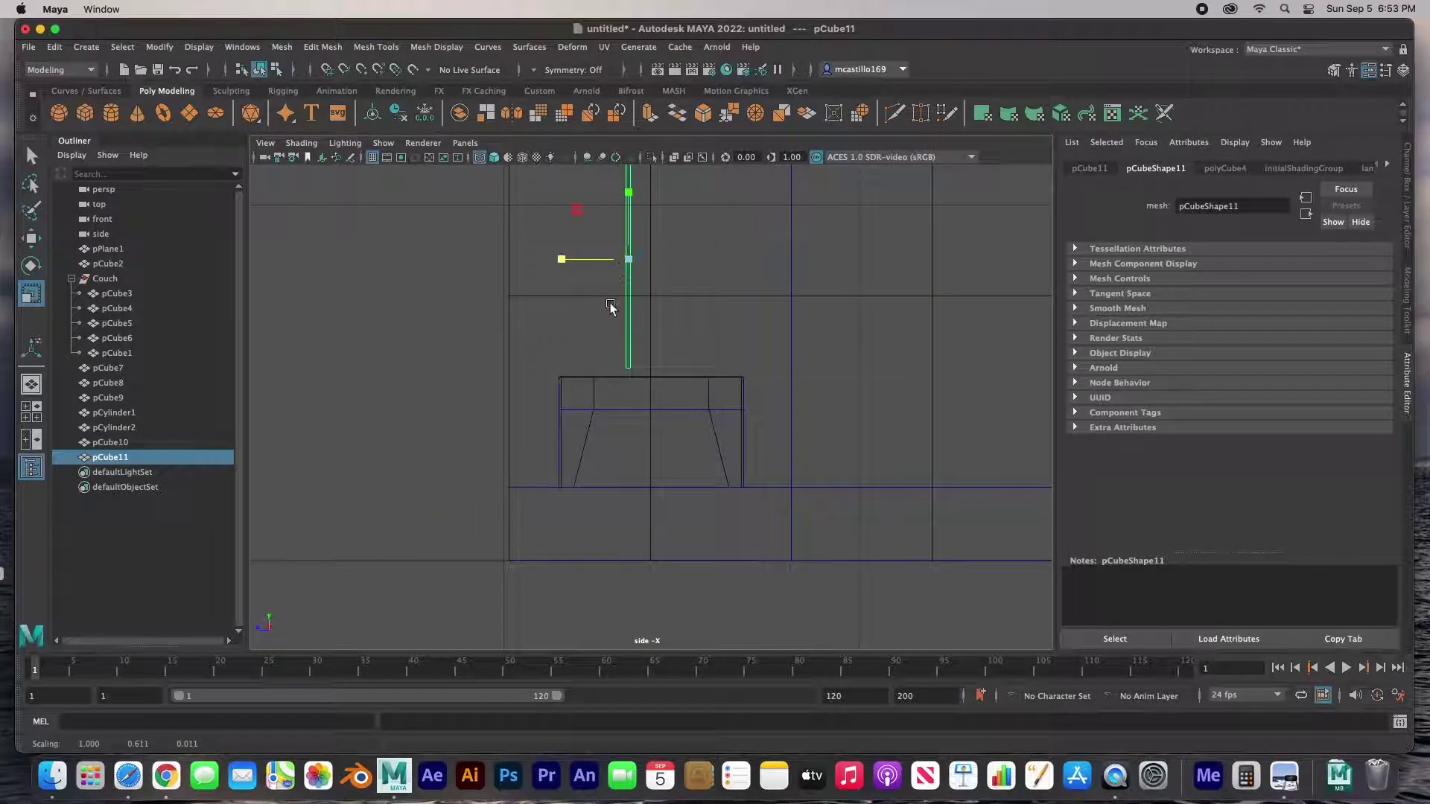
key(space)
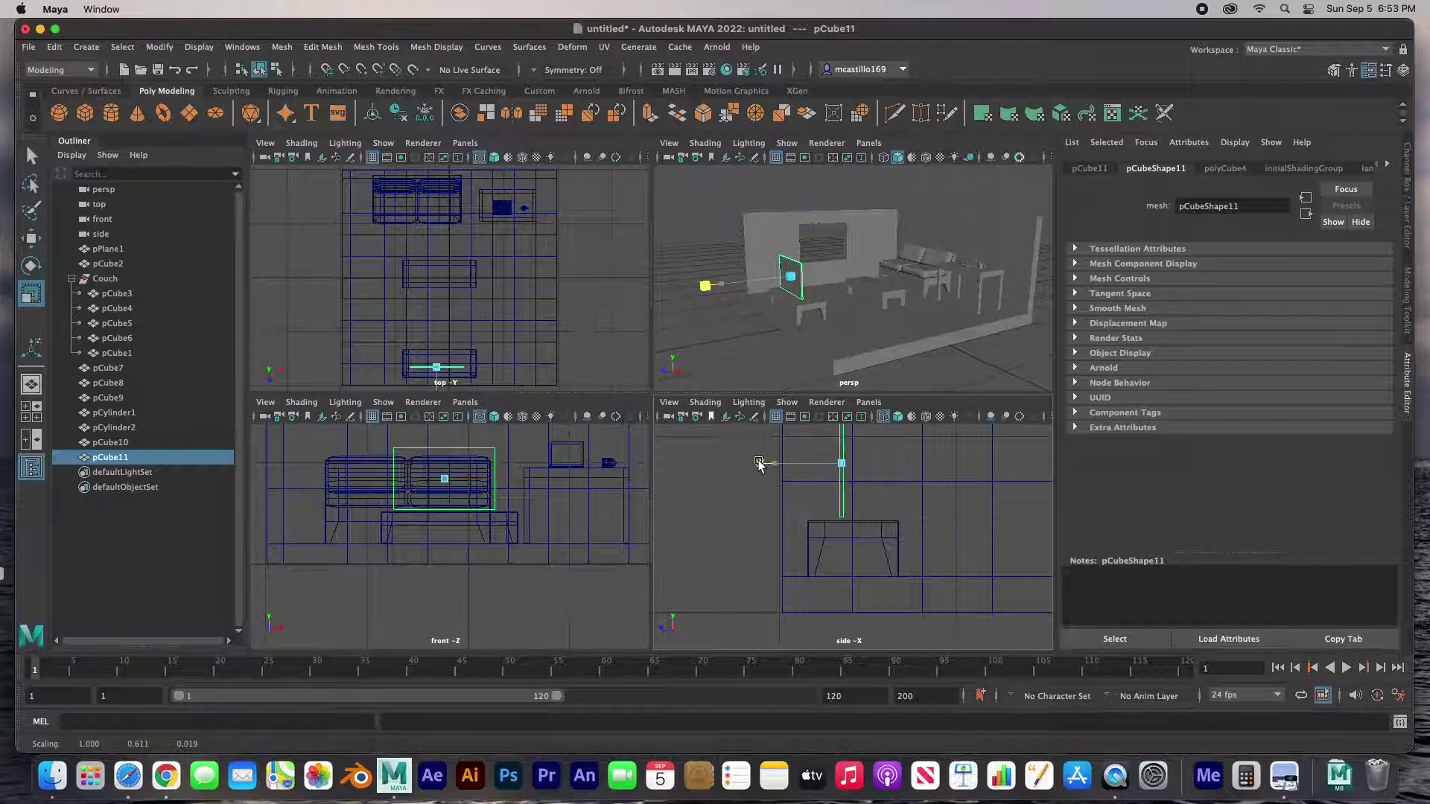
drag(758, 464, 762, 464)
Step: Add a second polygon cube to the scene
key(space)
key(f)
click(84, 113)
Step: Extrude the TV panel's back face and scale it down to form a tapered housing, and return to object mode
click(589, 403)
right_drag(705, 377, 707, 416)
click(709, 411)
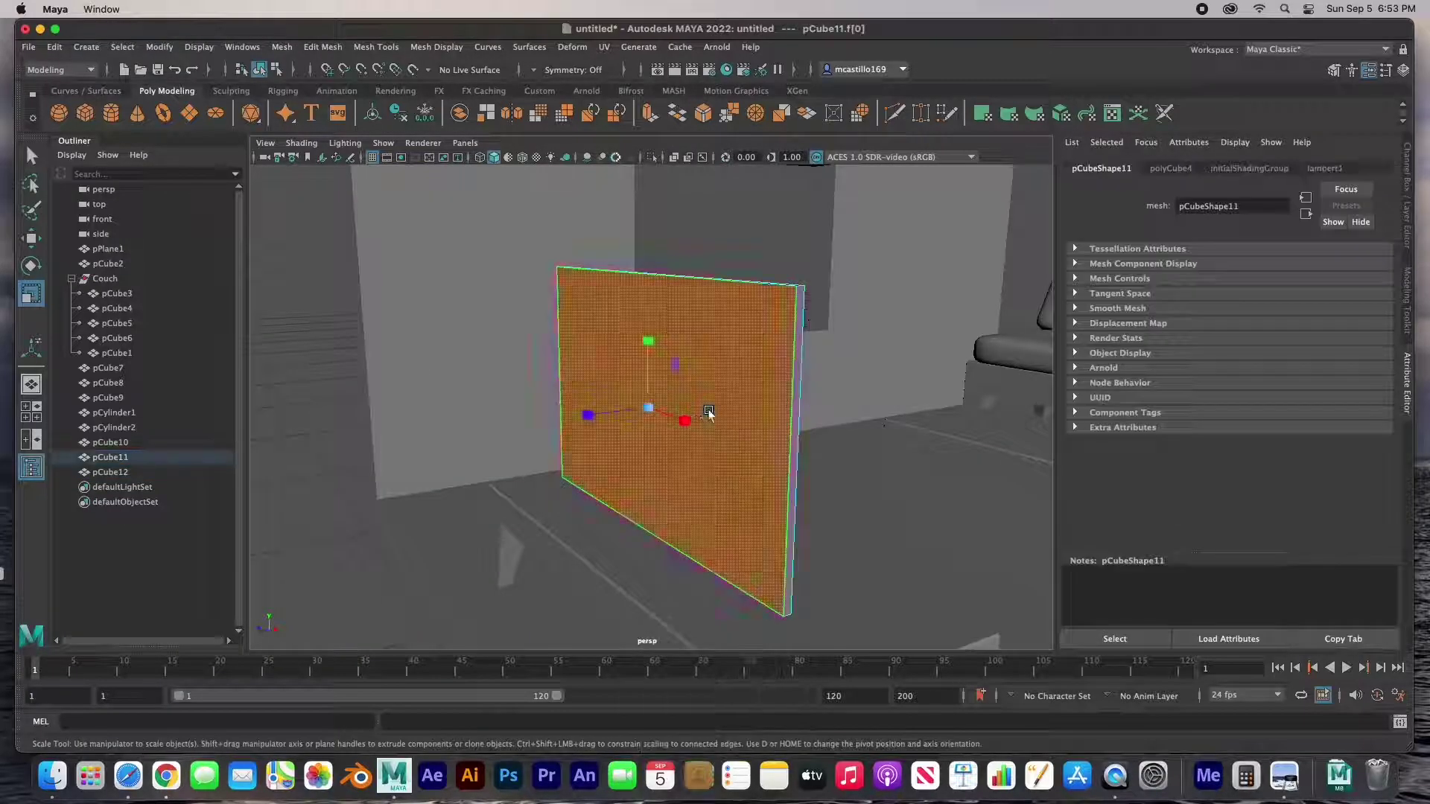
shift+drag(645, 409, 543, 427)
key(w)
click(638, 479)
key(r)
shift+drag(654, 409, 601, 403)
key(w)
click(594, 242)
right_drag(641, 332, 708, 316)
Step: Flatten the second cube into a thin panel and move it to the wall with the window
click(760, 358)
scroll(760, 358, up, 5)
alt+drag(760, 357, 807, 265)
scroll(815, 356, down, 10)
click(776, 438)
drag(813, 344, 913, 320)
key(r)
drag(672, 310, 491, 333)
key(w)
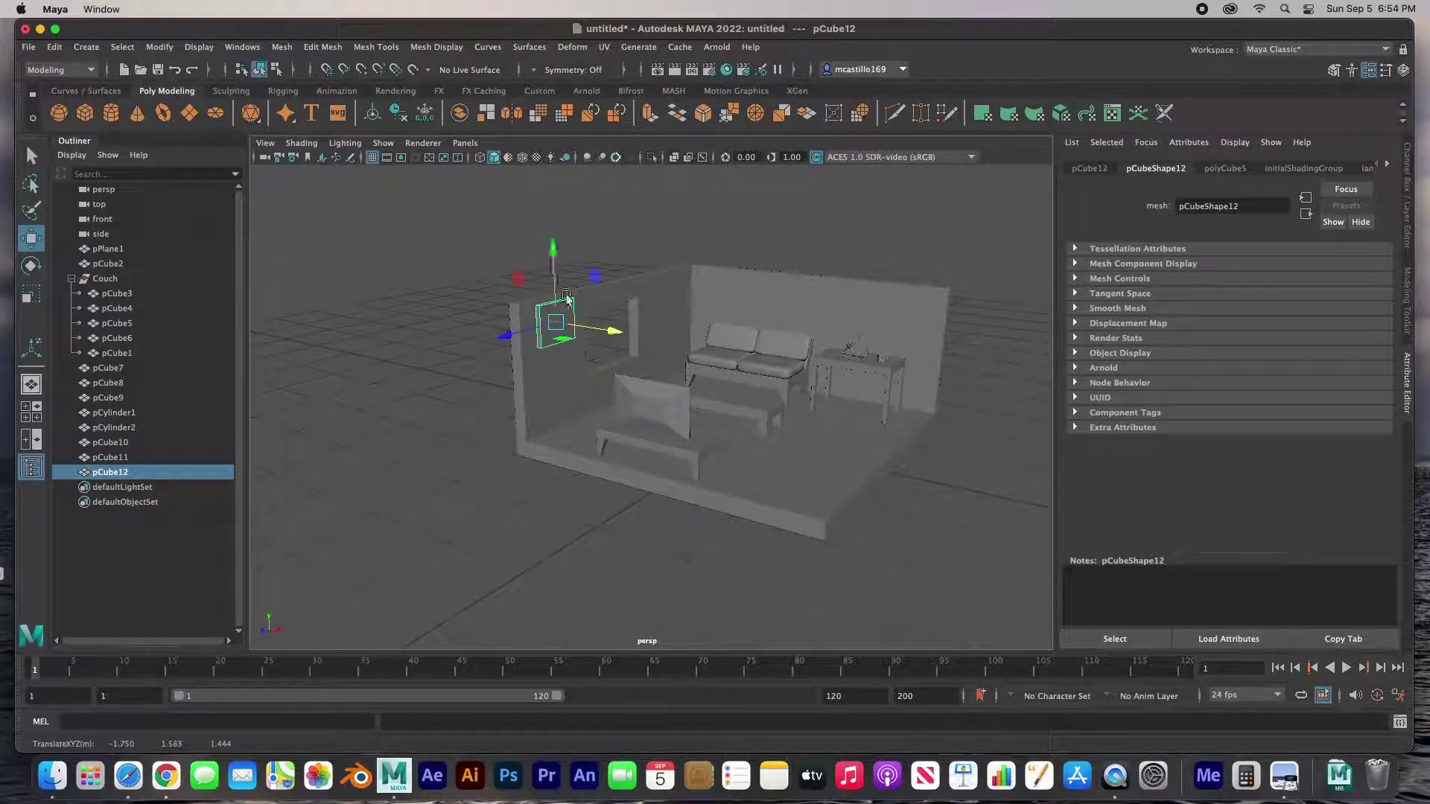
Step: Lower the wall panel slightly and shift it sideways against the window wall
drag(553, 252, 554, 276)
key(space)
key(space)
key(f)
drag(723, 407, 689, 407)
Step: Reduce the wall panel's height in the side view
key(space)
key(space)
key(f)
scroll(727, 469, down, 10)
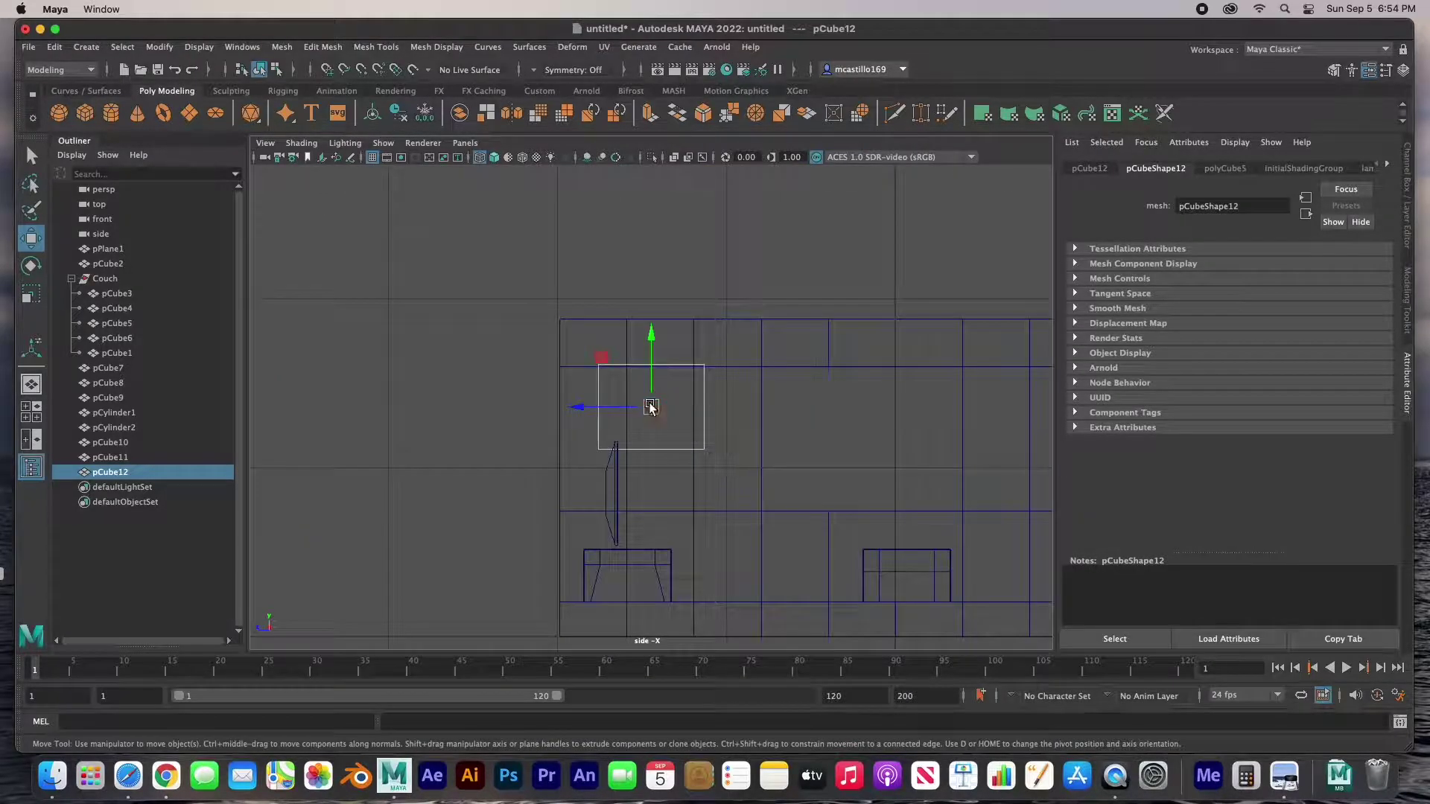
key(r)
drag(651, 329, 650, 351)
key(space)
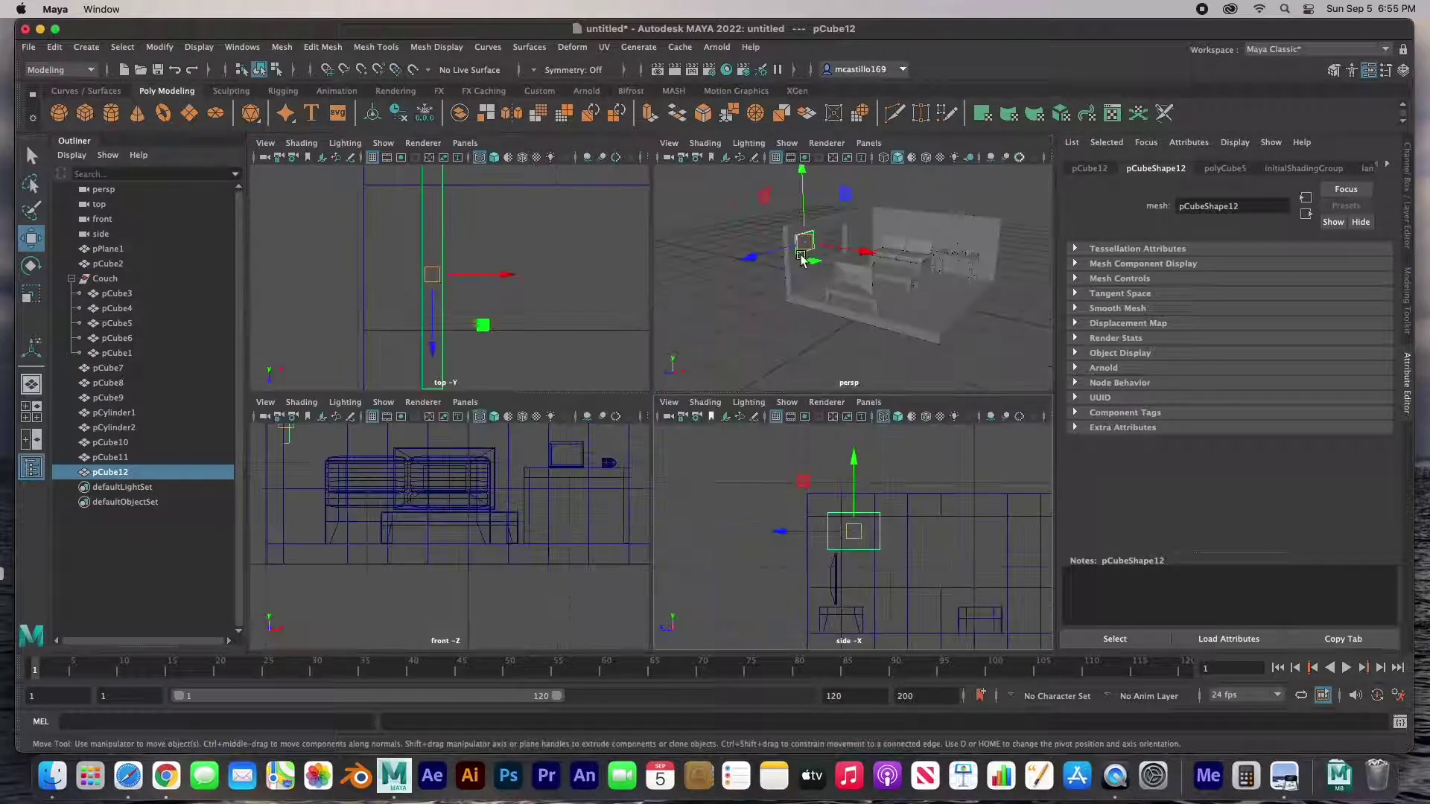
Step: Inset the wall panel's front face to form a picture-frame border, and return to object mode
key(space)
key(f)
right_drag(600, 355, 602, 398)
click(654, 413)
key(r)
shift+drag(664, 410, 633, 415)
drag(665, 342, 665, 350)
drag(700, 419, 717, 421)
key(w)
click(462, 350)
right_drag(539, 323, 587, 308)
click(462, 373)
alt+drag(477, 380, 517, 475)
Step: Add a cube, move it to the wall above the couch and shape it into a long flat shelf
key(space)
key(space)
scroll(856, 317, down, 10)
alt+middle_drag(823, 337, 812, 296)
scroll(561, 345, up, 8)
click(84, 113)
drag(515, 476, 809, 232)
key(r)
key(w)
drag(734, 278, 700, 283)
key(super+z)
drag(839, 284, 909, 287)
Step: Duplicate the wall shelf sideways along the wall and lower the copy slightly
shift+drag(790, 246, 936, 269)
drag(859, 182, 860, 202)
click(946, 179)
Step: Add another cube and scale it into an upright, thin block with a book's proportions
click(85, 113)
mouse_move(640, 526)
alt+mouse_down()
mouse_move(479, 499)
mouse_move(516, 275)
alt+mouse_up()
key(r)
alt+drag(501, 358, 440, 350)
drag(422, 333, 444, 332)
drag(494, 265, 496, 282)
drag(425, 333, 442, 334)
alt+drag(442, 334, 637, 354)
drag(694, 407, 577, 483)
alt+drag(640, 484, 763, 412)
scroll(497, 353, up, 5)
Step: Select the book block's top, bottom and one narrow side face and inset them within the cover edges
right_drag(864, 376, 866, 419)
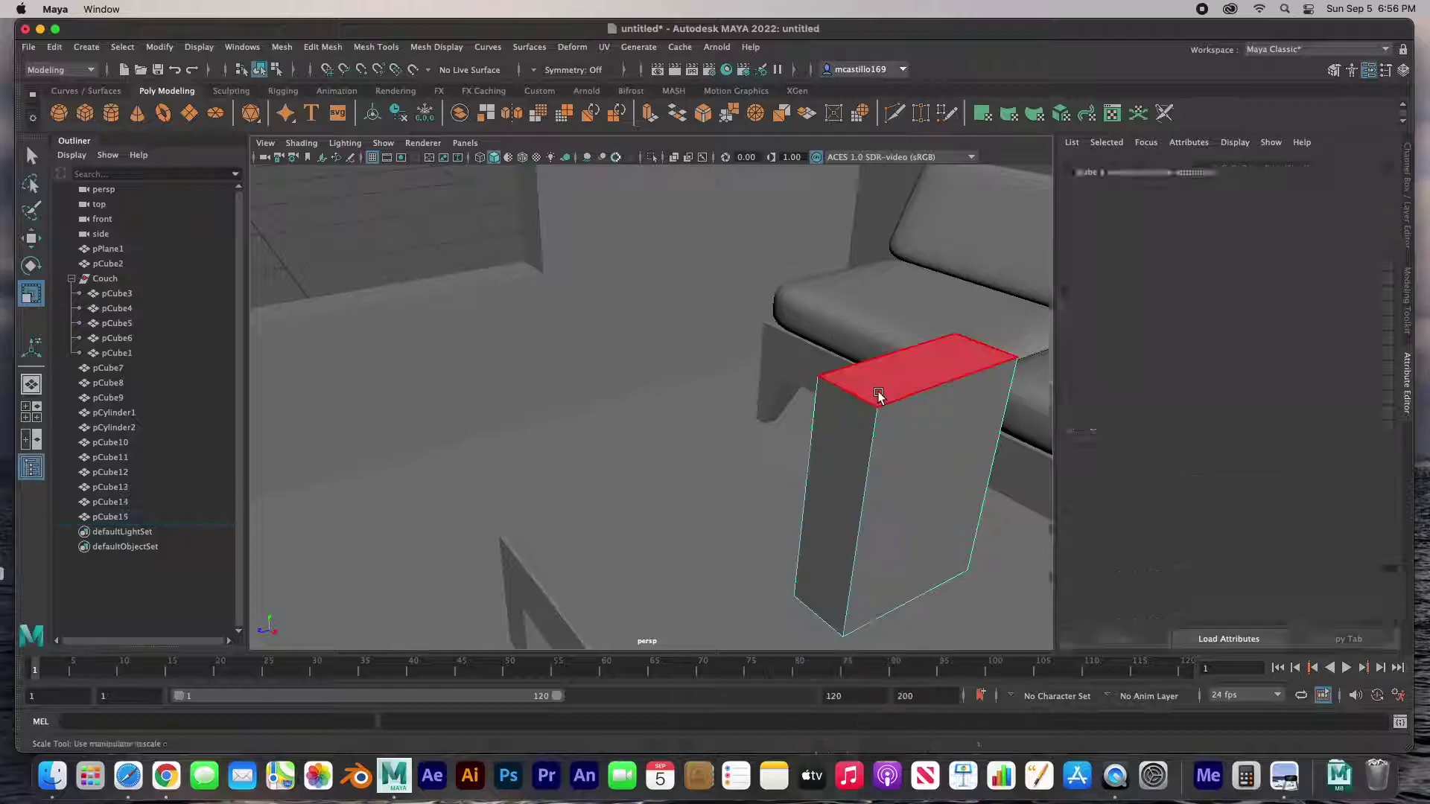
click(878, 396)
alt+drag(878, 395, 278, 292)
alt+right_drag(278, 292, 432, 281)
alt+drag(431, 281, 507, 332)
shift+click(502, 489)
shift+drag(443, 487, 421, 434)
key(super+z)
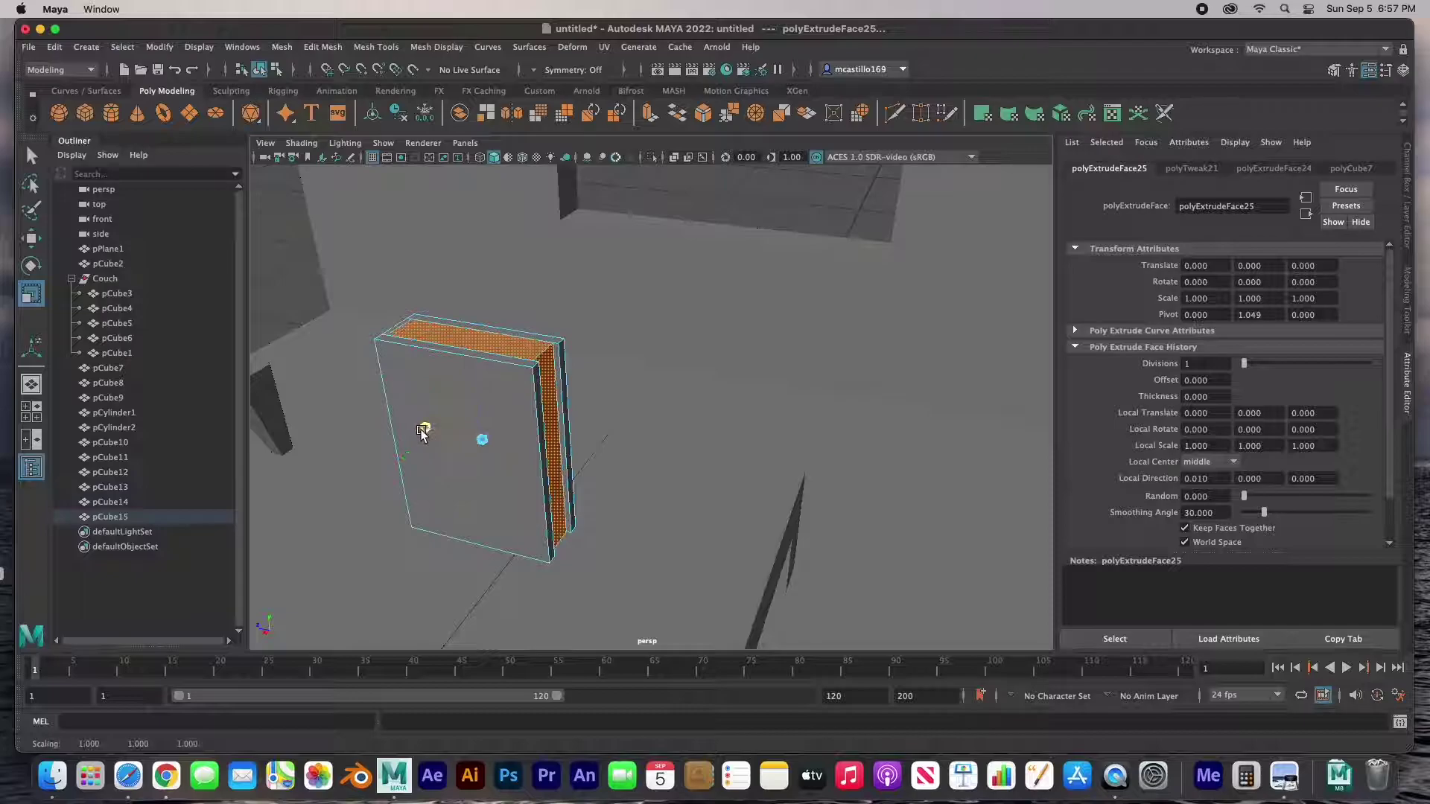
Step: Extrude the book's page faces again and push them inward so the covers overhang the pages
shift+drag(475, 383, 476, 384)
alt+drag(475, 384, 569, 449)
key(w)
drag(573, 534, 666, 514)
right_drag(677, 491, 663, 424)
right_drag(689, 501, 747, 359)
Step: Select the book's outer vertices in an orthographic view and scale them slightly across the book's thickness
key(space)
key(space)
key(f)
right_drag(612, 192, 569, 190)
drag(577, 171, 598, 646)
key(r)
drag(720, 406, 707, 408)
Step: Move the page vertices at the book's open edge slightly inward in the side view, and return to object mode
key(space)
alt+drag(822, 333, 875, 316)
key(f)
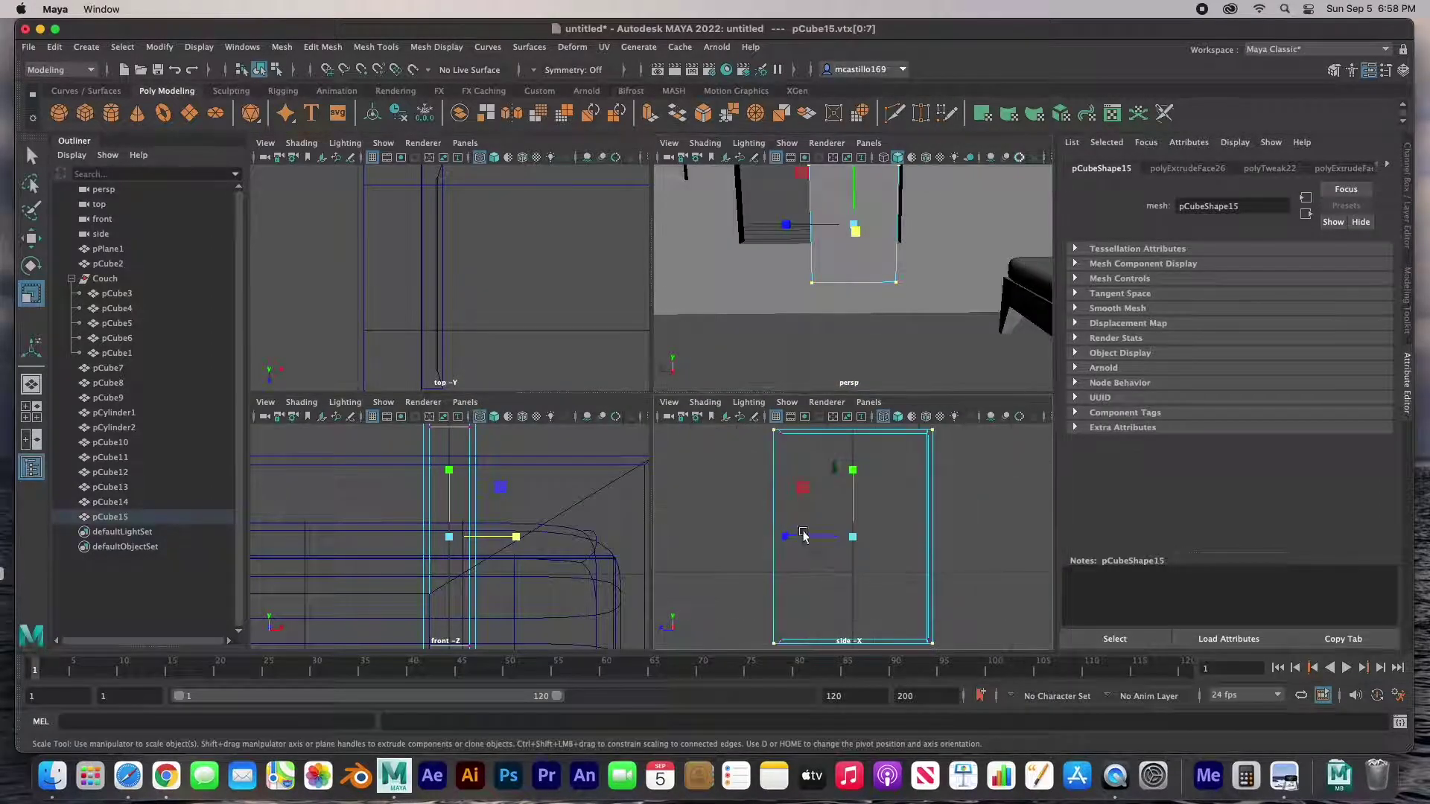
key(space)
drag(504, 621, 504, 618)
key(w)
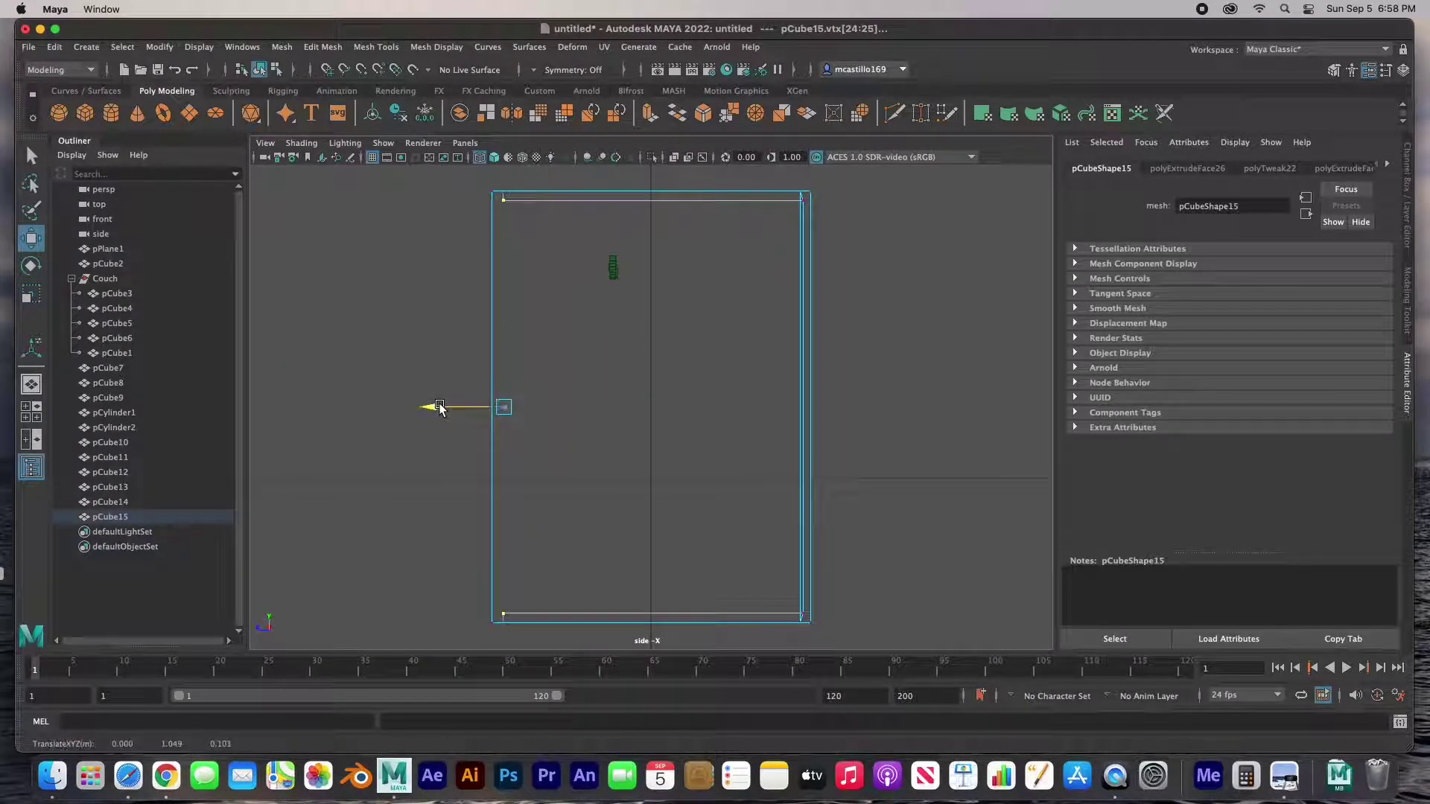
drag(522, 181, 494, 641)
drag(432, 408, 437, 408)
key(space)
key(space)
alt+drag(693, 290, 445, 377)
right_drag(445, 377, 508, 359)
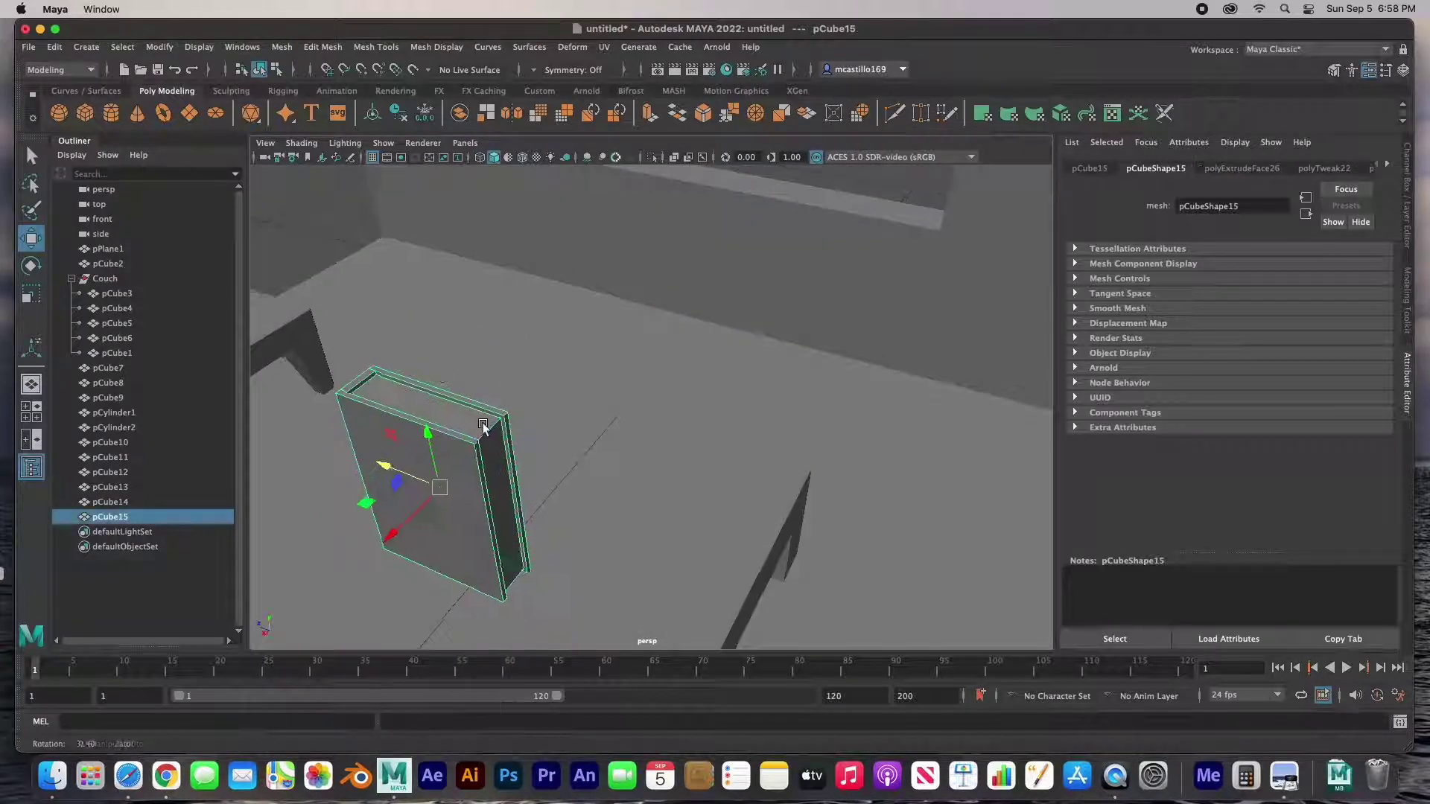
Step: Scale the book down and move it towards the wall shelf above the couch
alt+drag(485, 427, 596, 414)
scroll(596, 415, down, 10)
key(space)
scroll(833, 514, down, 3)
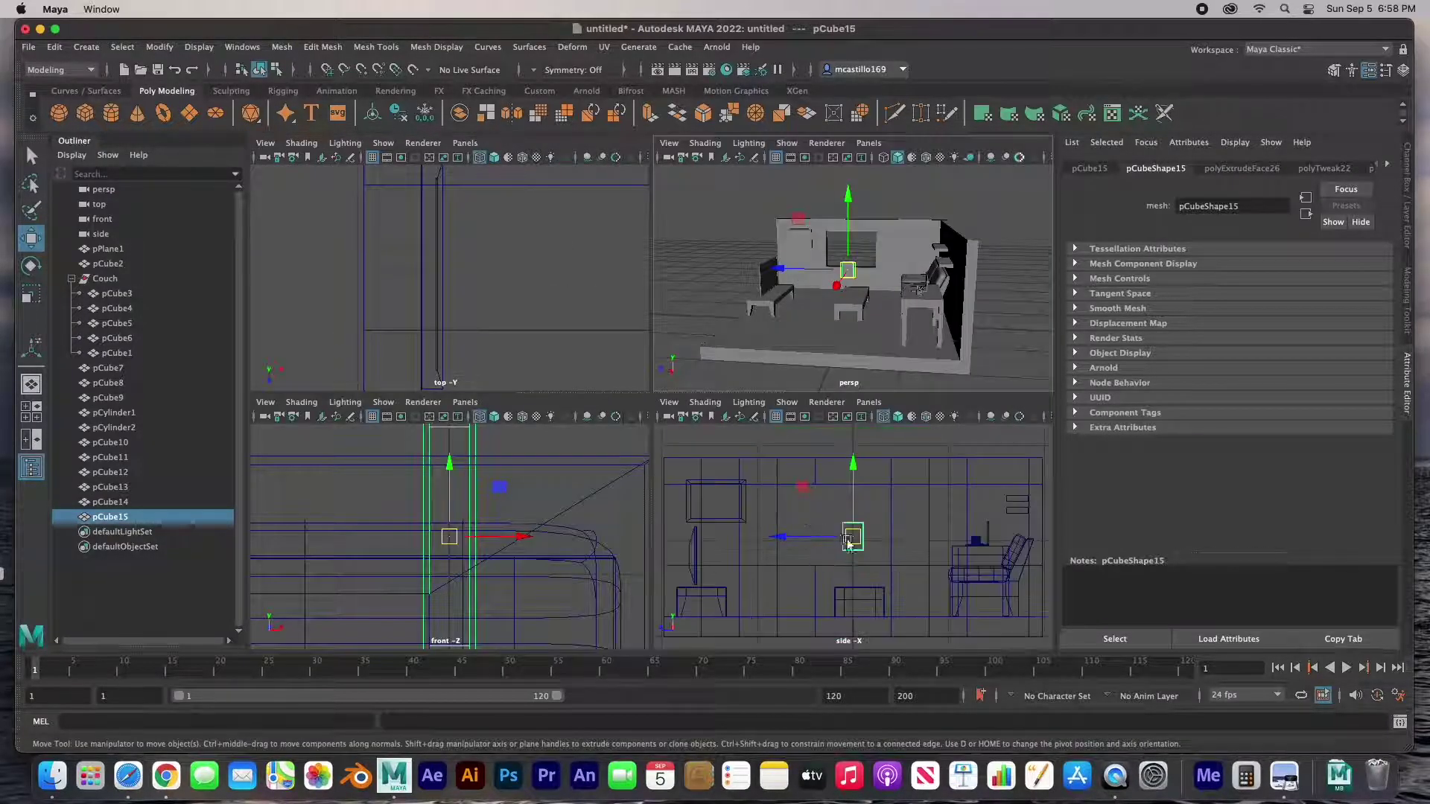
key(r)
mouse_move(853, 537)
mouse_down()
mouse_move(835, 545)
mouse_move(865, 553)
mouse_up()
key(w)
key(space)
scroll(551, 506, down, 5)
mouse_move(719, 406)
mouse_down()
mouse_move(415, 408)
mouse_move(522, 408)
mouse_move(486, 361)
mouse_move(607, 408)
mouse_up()
Step: Arrange book copies on the higher wall shelf as four upright, one rotated to lean, and three stacked flat
key(r)
key(e)
key(w)
click(416, 426)
key(r)
key(e)
drag(539, 352, 472, 358)
key(z)
key(w)
mouse_move(532, 408)
mouse_down()
mouse_move(525, 424)
mouse_move(534, 418)
mouse_up()
shift+drag(535, 419, 521, 399)
click(626, 350)
key(space)
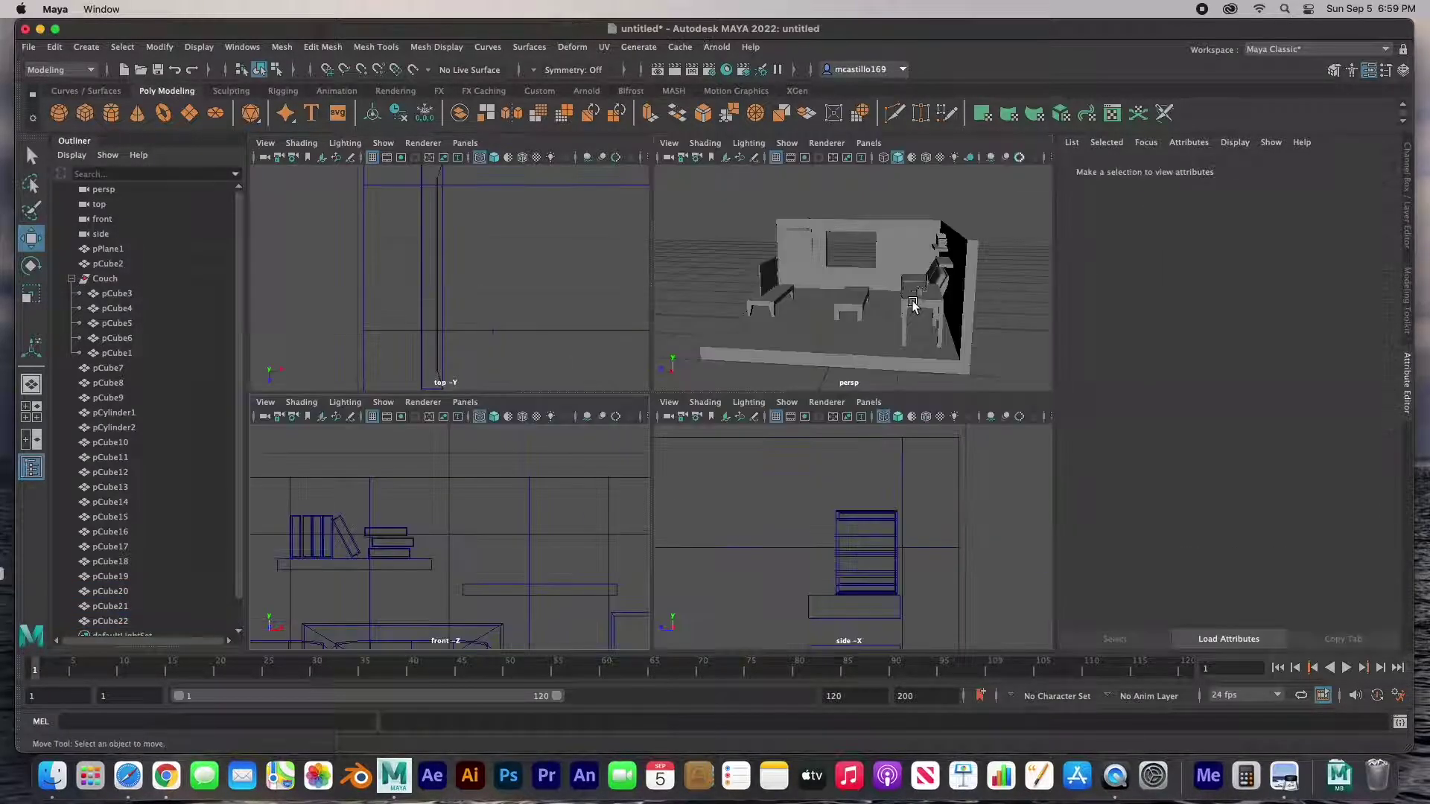
Step: Examine the arrangement of books on the wall shelf up close and from the whole room's perspective
scroll(913, 303, up, 5)
alt+drag(884, 246, 909, 276)
mouse_move(815, 498)
mouse_down()
mouse_move(862, 561)
mouse_move(856, 532)
mouse_up()
key(f)
key(f)
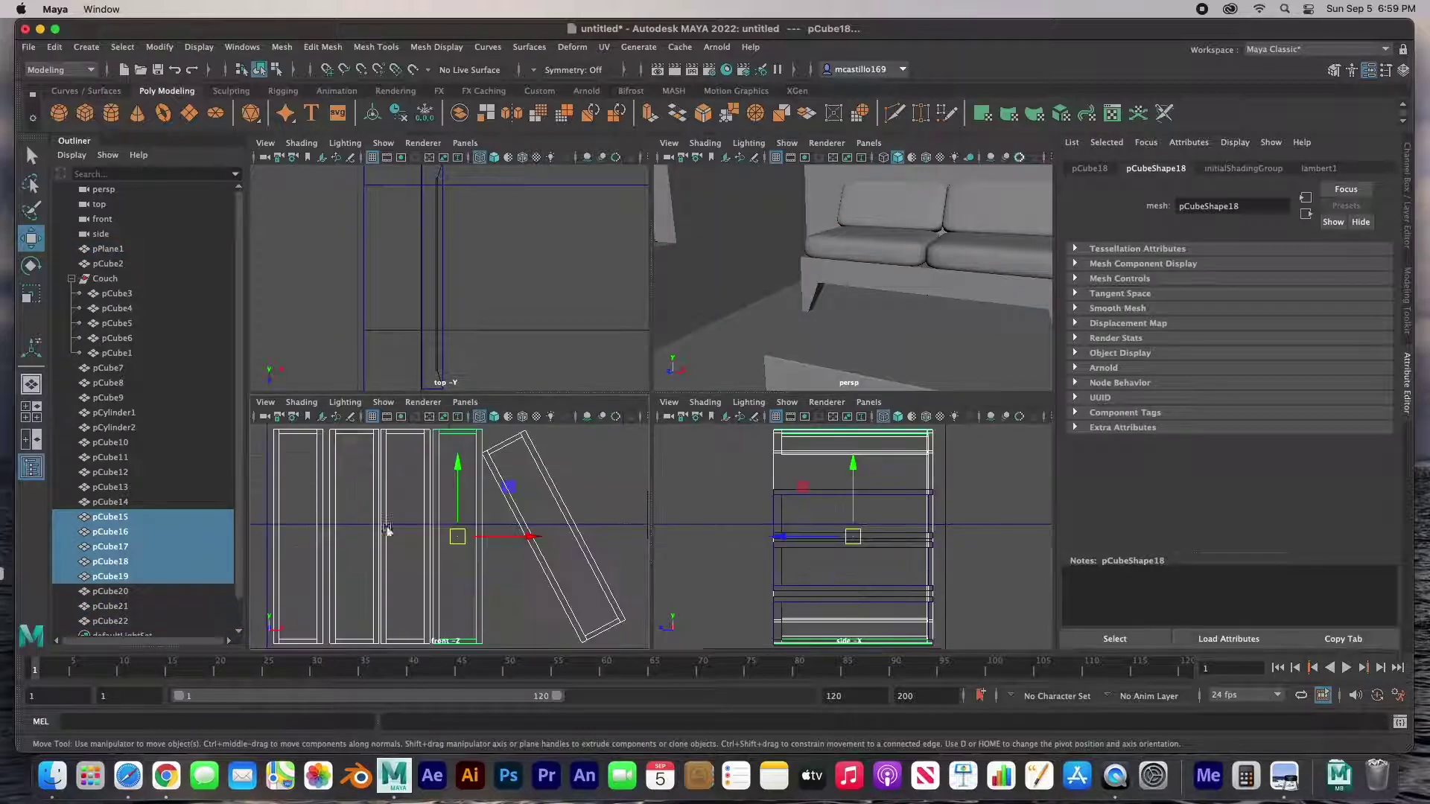
scroll(390, 533, down, 3)
key(f)
scroll(865, 291, down, 10)
click(890, 223)
alt+drag(861, 265, 906, 274)
scroll(771, 313, down, 5)
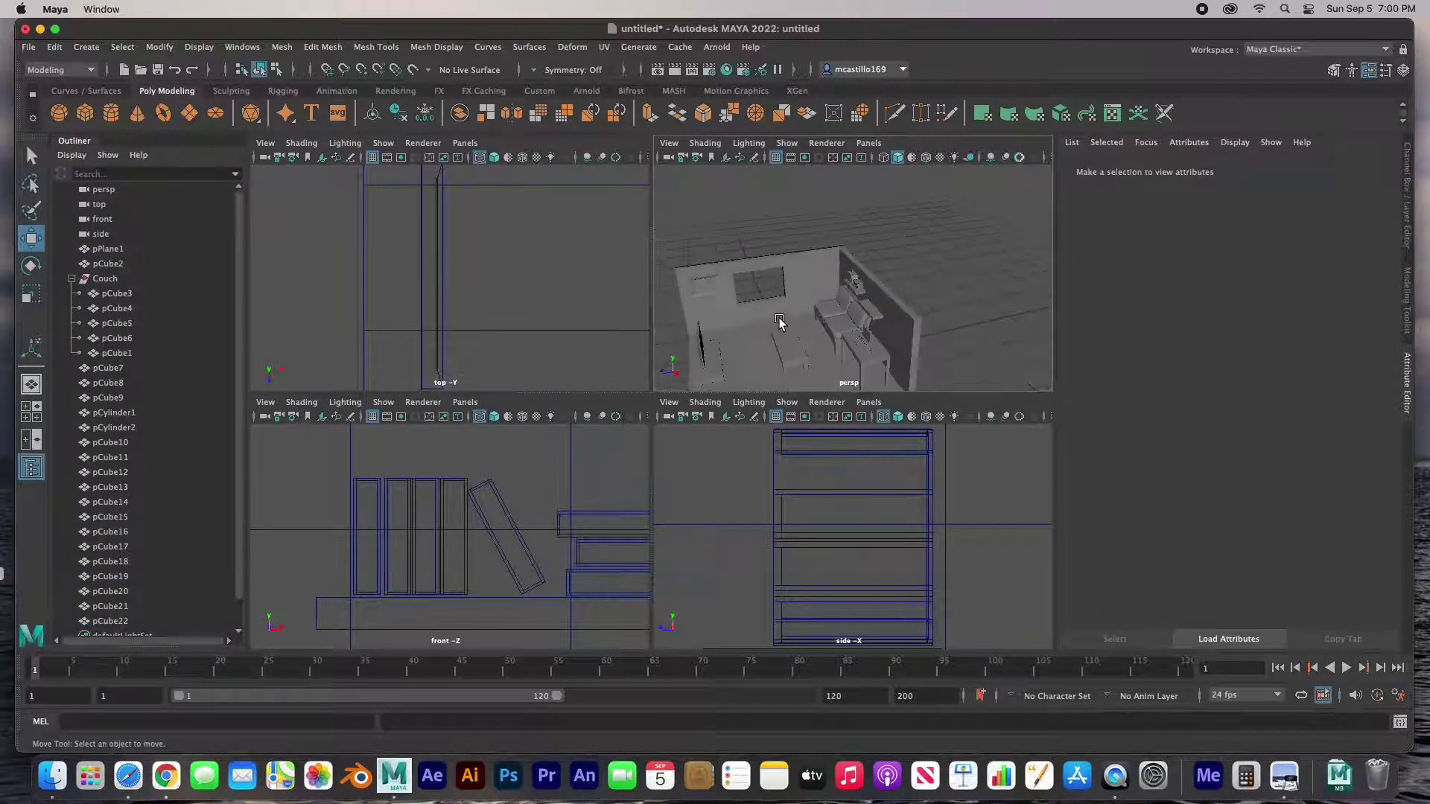
Step: Add a cube, scale it into a low, elongated block and set its width subdivisions to 3
key(space)
click(85, 113)
drag(515, 533, 454, 506)
key(r)
key(f)
drag(600, 412, 505, 419)
drag(651, 349, 633, 443)
click(1230, 169)
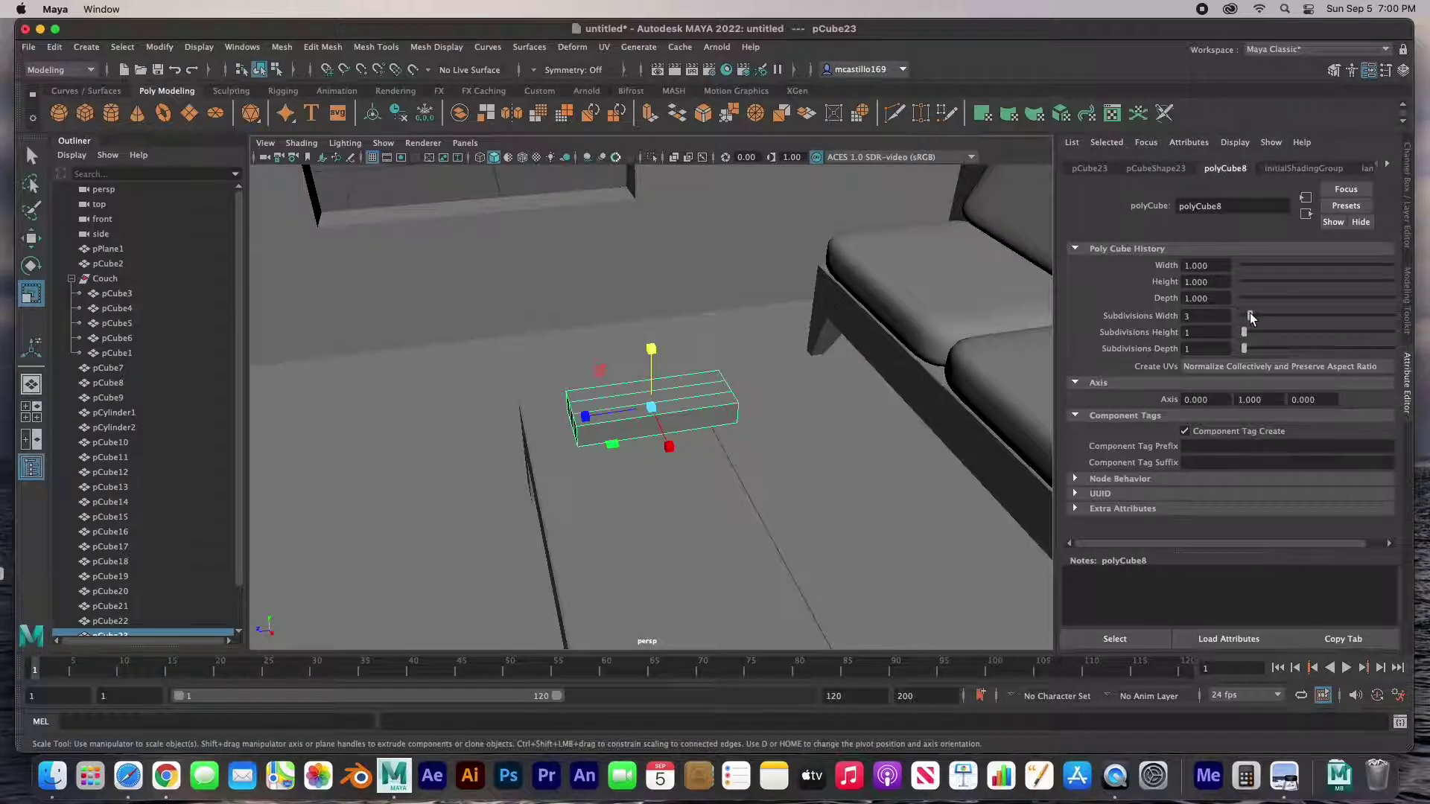
Step: Turn on smooth preview for the block and scale the vertices at one end to make it thinner
key(f)
key(3)
alt+drag(705, 415, 636, 412)
right_drag(621, 379, 546, 382)
alt+drag(659, 425, 552, 386)
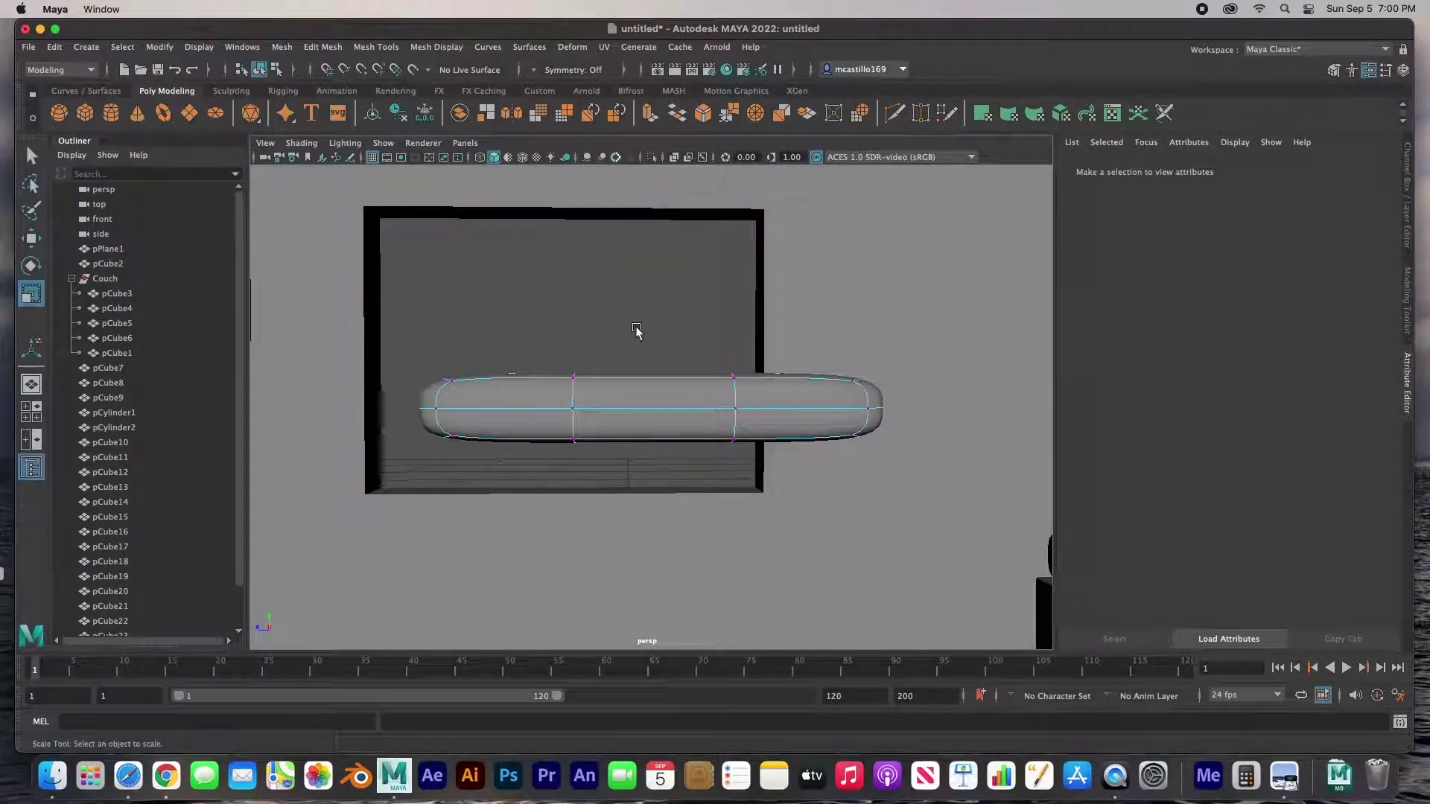
drag(638, 332, 954, 469)
drag(795, 339, 920, 465)
drag(868, 348, 867, 365)
Step: Scale successive vertex rows of the smoothed block to narrow its outline as seen from above
alt+drag(856, 372, 724, 458)
scroll(716, 394, down, 5)
drag(722, 320, 703, 321)
drag(600, 362, 703, 397)
drag(722, 382, 714, 383)
drag(598, 420, 727, 440)
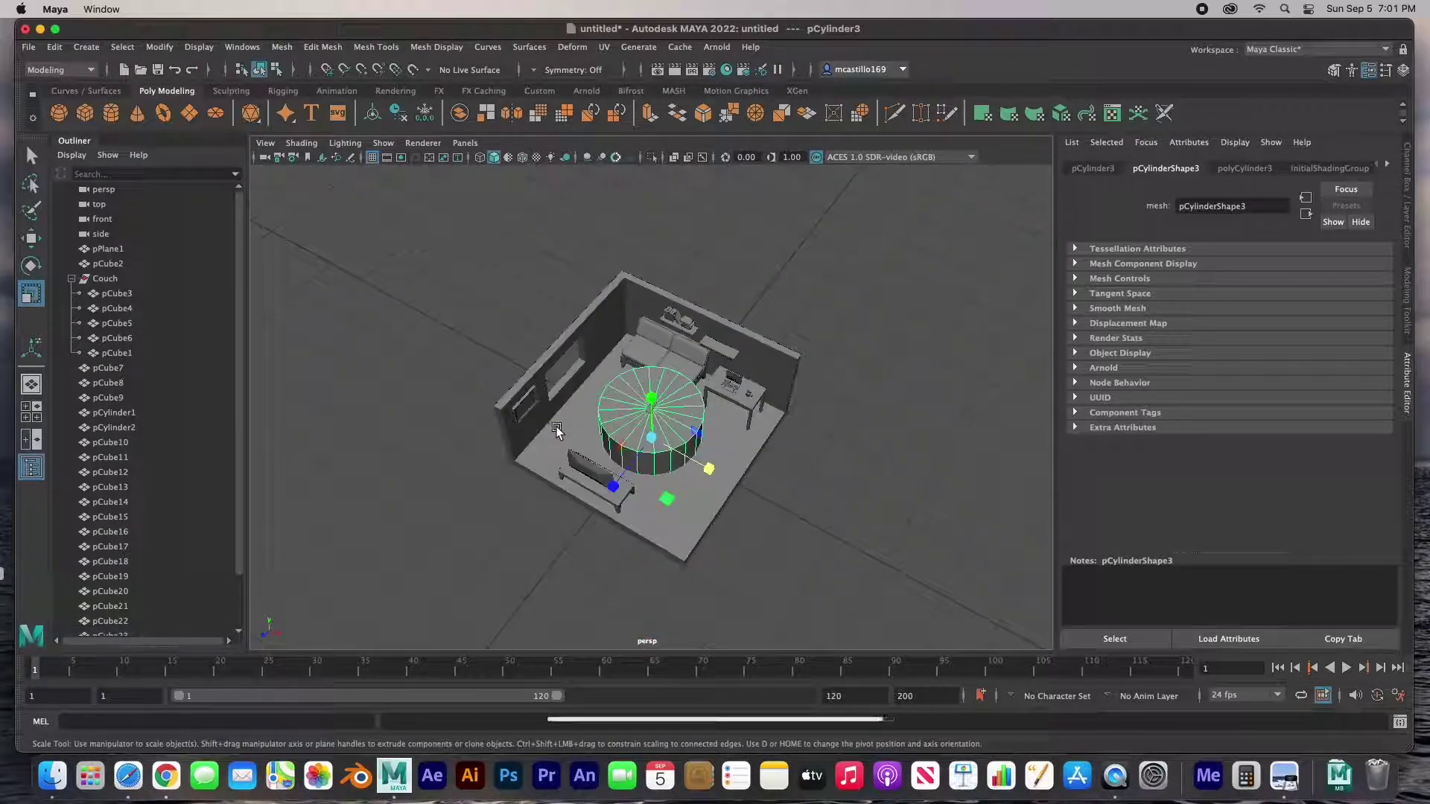
Step: Scale the new cylinder down to a tiny disc and place it on the smoothed block as a button
key(e)
key(w)
drag(652, 398, 568, 380)
key(r)
drag(653, 367, 578, 382)
scroll(657, 328, up, 5)
key(w)
drag(649, 280, 653, 358)
key(r)
scroll(657, 419, up, 15)
key(w)
drag(610, 434, 546, 489)
scroll(547, 487, up, 10)
scroll(548, 493, down, 10)
Step: Bevel the button cylinder's top edge loop with a fraction of 0.05 and return to object mode
key(3)
key(1)
right_drag(467, 360, 468, 322)
double_click(464, 392)
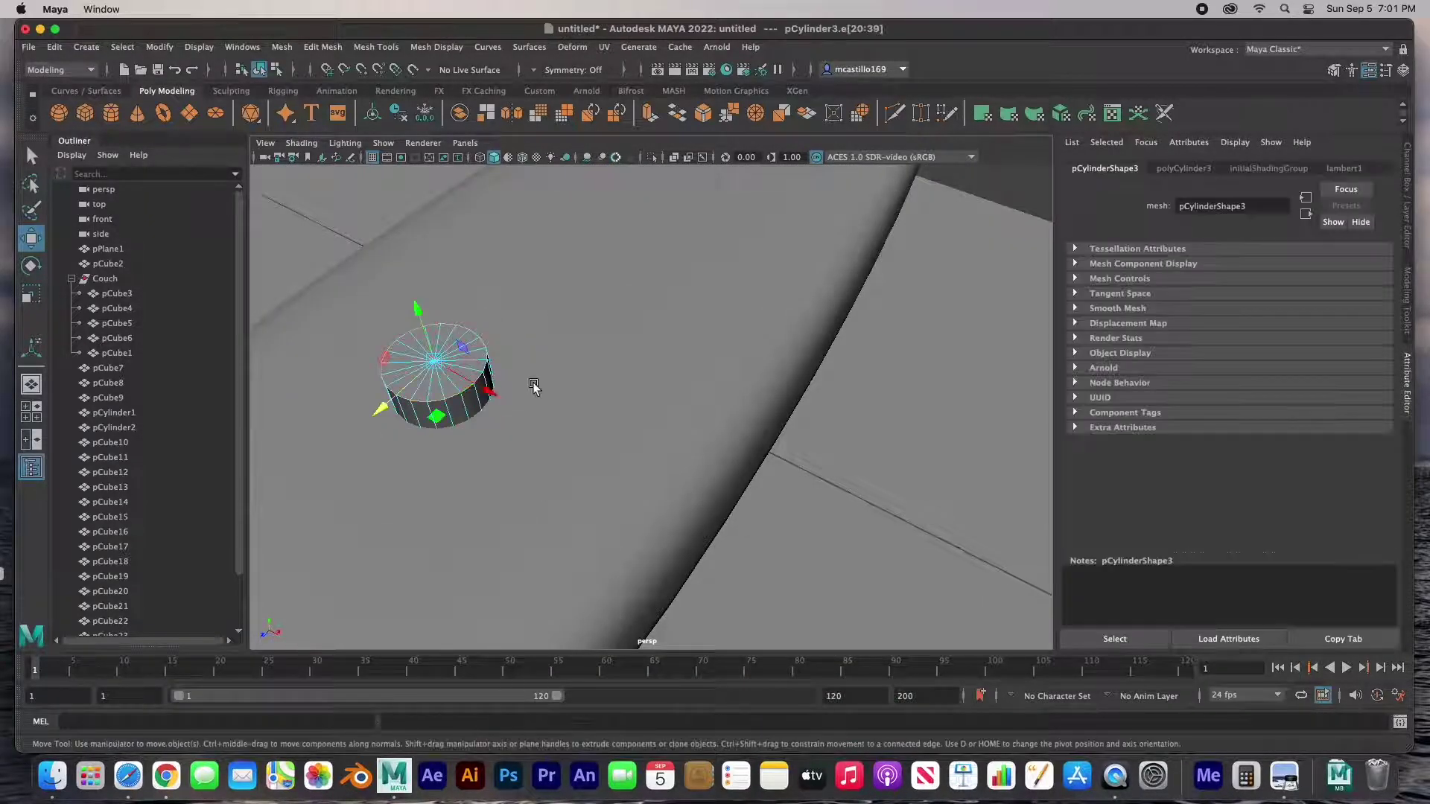
click(704, 115)
click(772, 506)
text(.05)
key(Return)
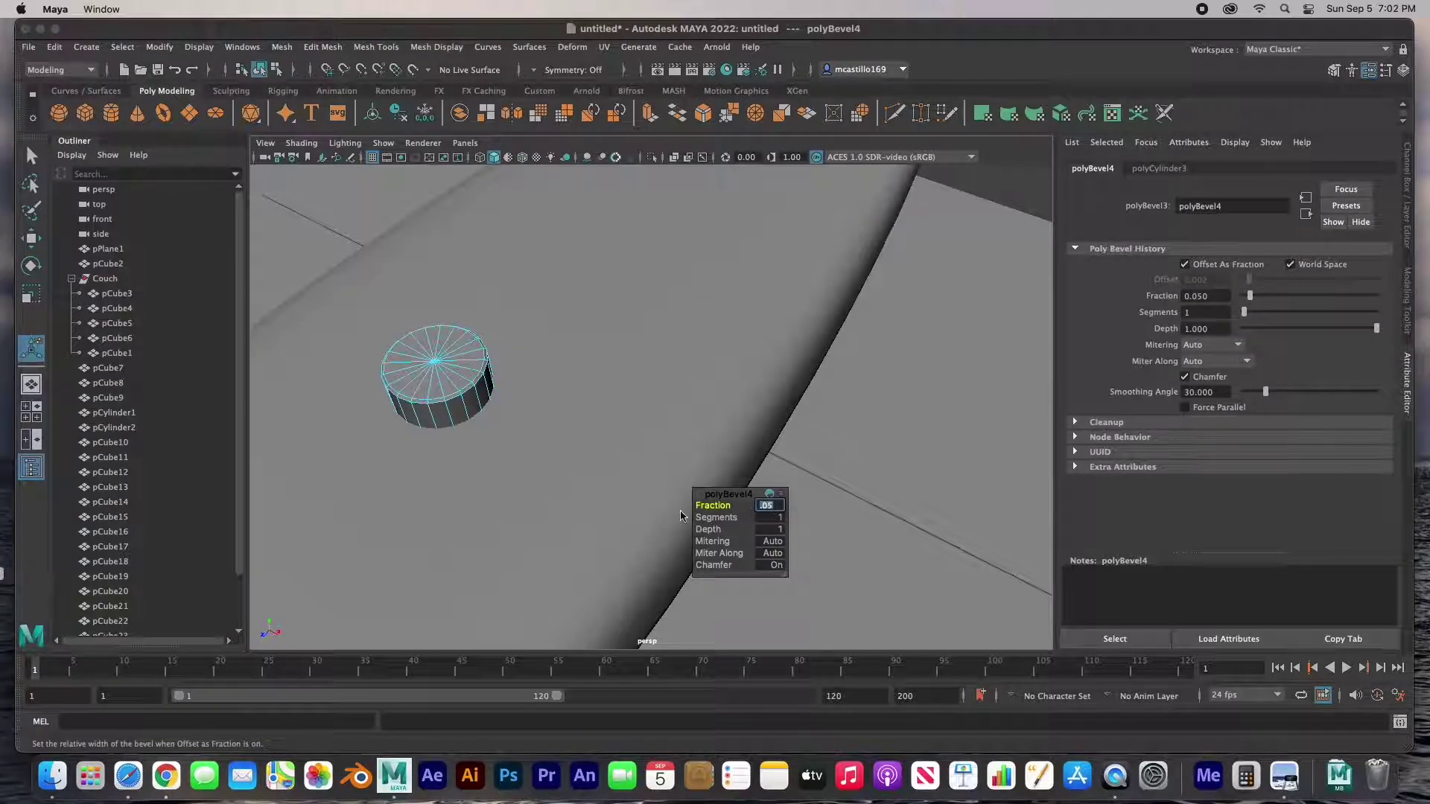
right_drag(422, 373, 488, 350)
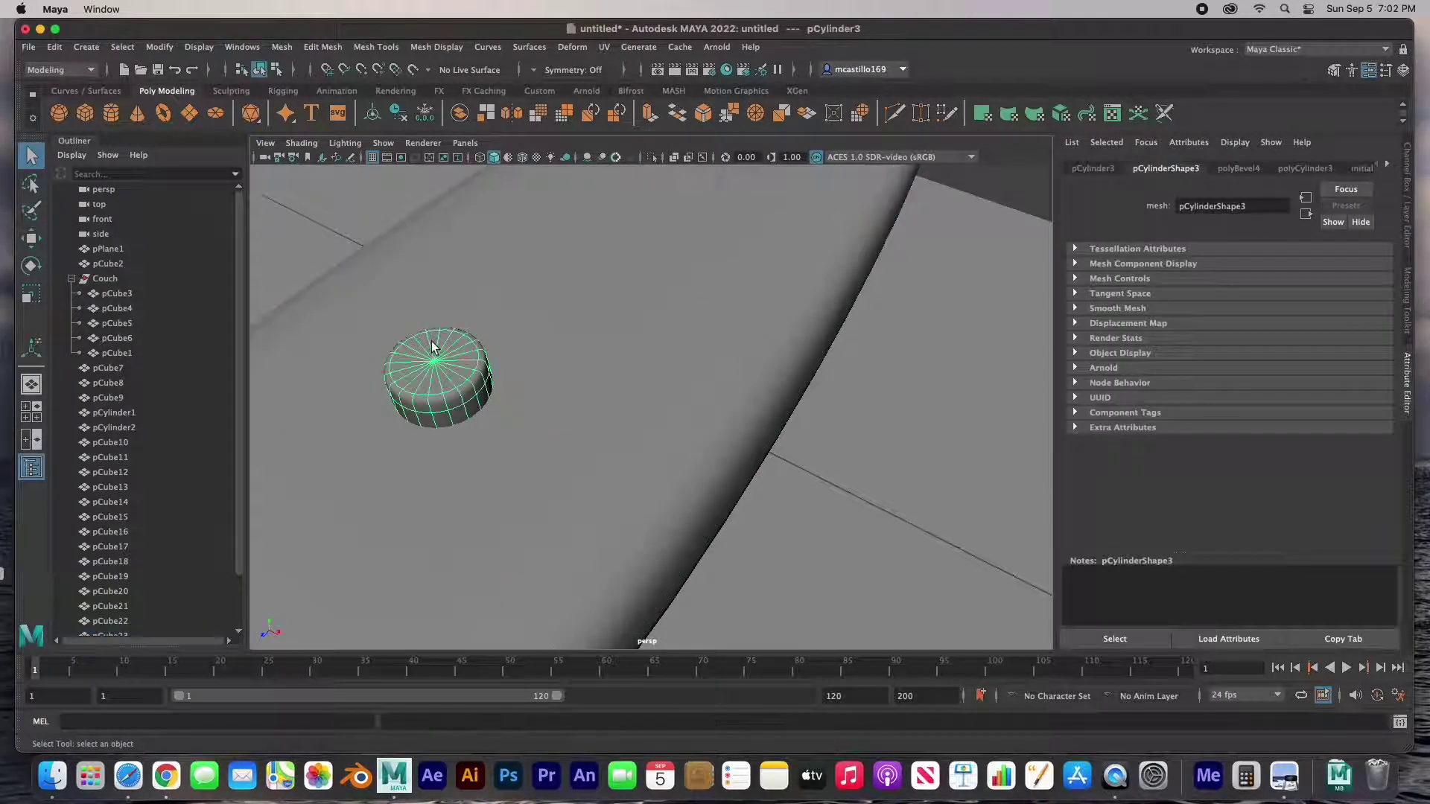
Step: Duplicate the button twice across the remote's width in the top view and space the three copies into an even row
key(w)
scroll(547, 434, down, 8)
key(space)
key(space)
key(f)
scroll(534, 409, down, 5)
mouse_move(721, 407)
mouse_down()
mouse_move(622, 407)
mouse_move(699, 407)
mouse_up()
shift+drag(693, 407, 756, 409)
shift+click(609, 388)
shift+click(536, 390)
mouse_move(626, 408)
mouse_down()
mouse_move(664, 408)
mouse_move(651, 408)
mouse_up()
Step: Duplicate the three-button row along the remote's length and repeat the duplication to form a block of four rows
shift+drag(577, 488, 578, 410)
key(shift+d)
key(shift+d)
scroll(655, 457, down, 5)
Step: Copy one three-button row to the remote's narrow end and a single button to the wide end below the block
click(616, 302)
shift+click(684, 295)
shift+click(652, 296)
shift+drag(654, 380, 655, 275)
click(614, 212)
click(616, 203)
mouse_move(616, 229)
shift+mouse_down()
mouse_move(617, 506)
mouse_move(617, 493)
shift+mouse_up()
click(792, 365)
alt+drag(792, 373, 789, 440)
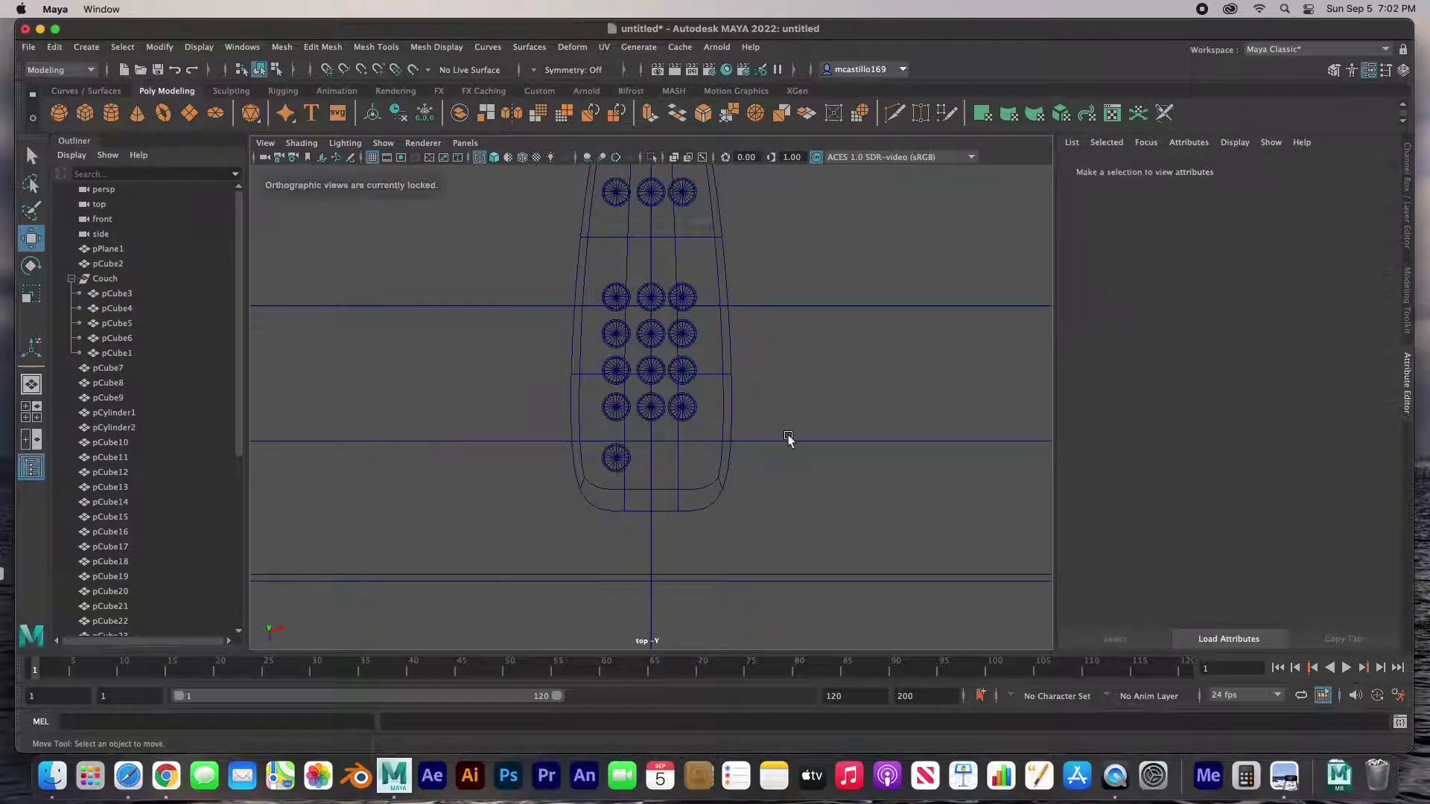
Step: Move the button row nearest the narrow end of the four-row block slightly away from the other three rows
click(607, 291)
shift+click(648, 287)
shift+click(681, 295)
click(750, 400)
key(space)
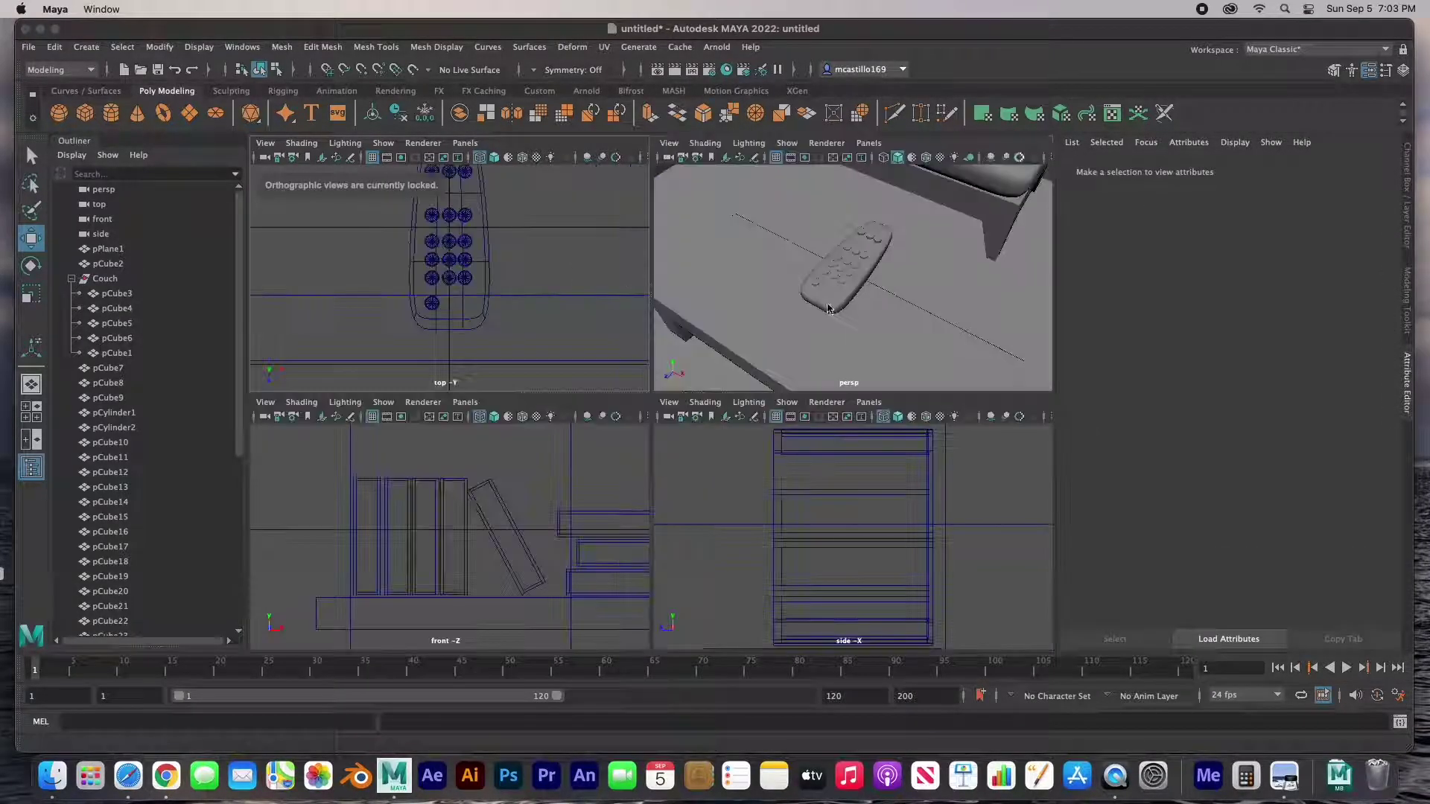
key(space)
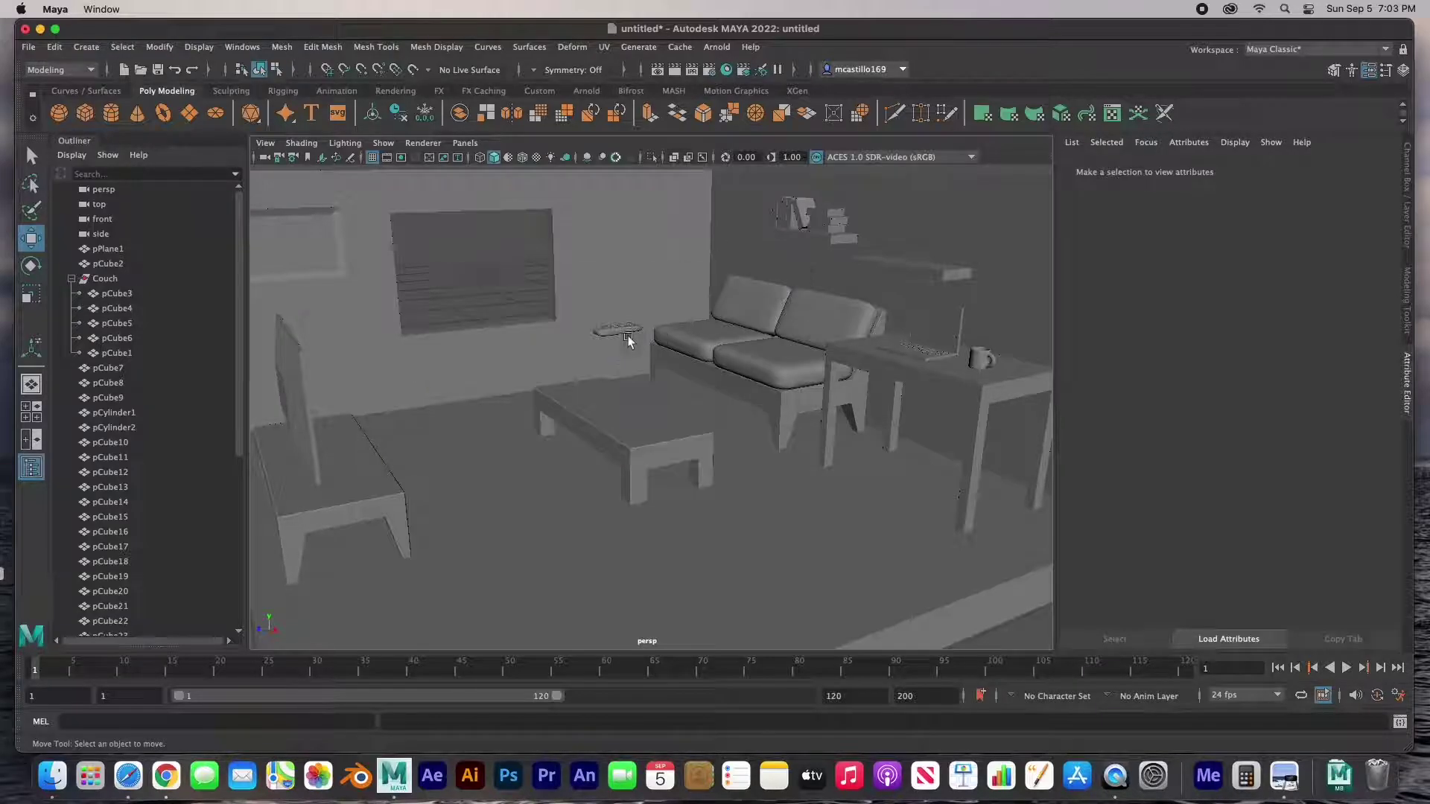
Step: Select the remote body together with all its buttons and combine them into a single mesh
key(space)
scroll(562, 297, down, 2)
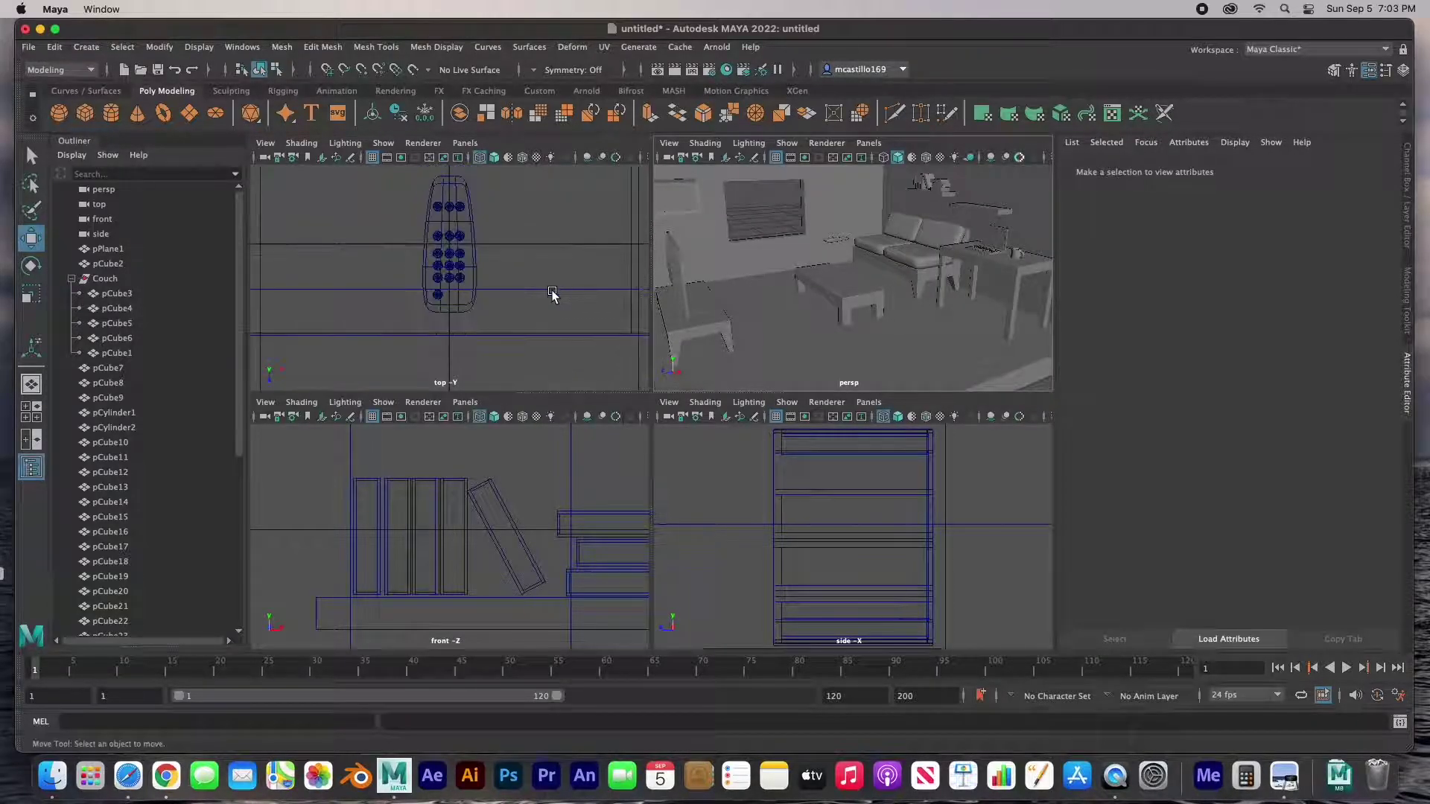
drag(413, 212, 503, 302)
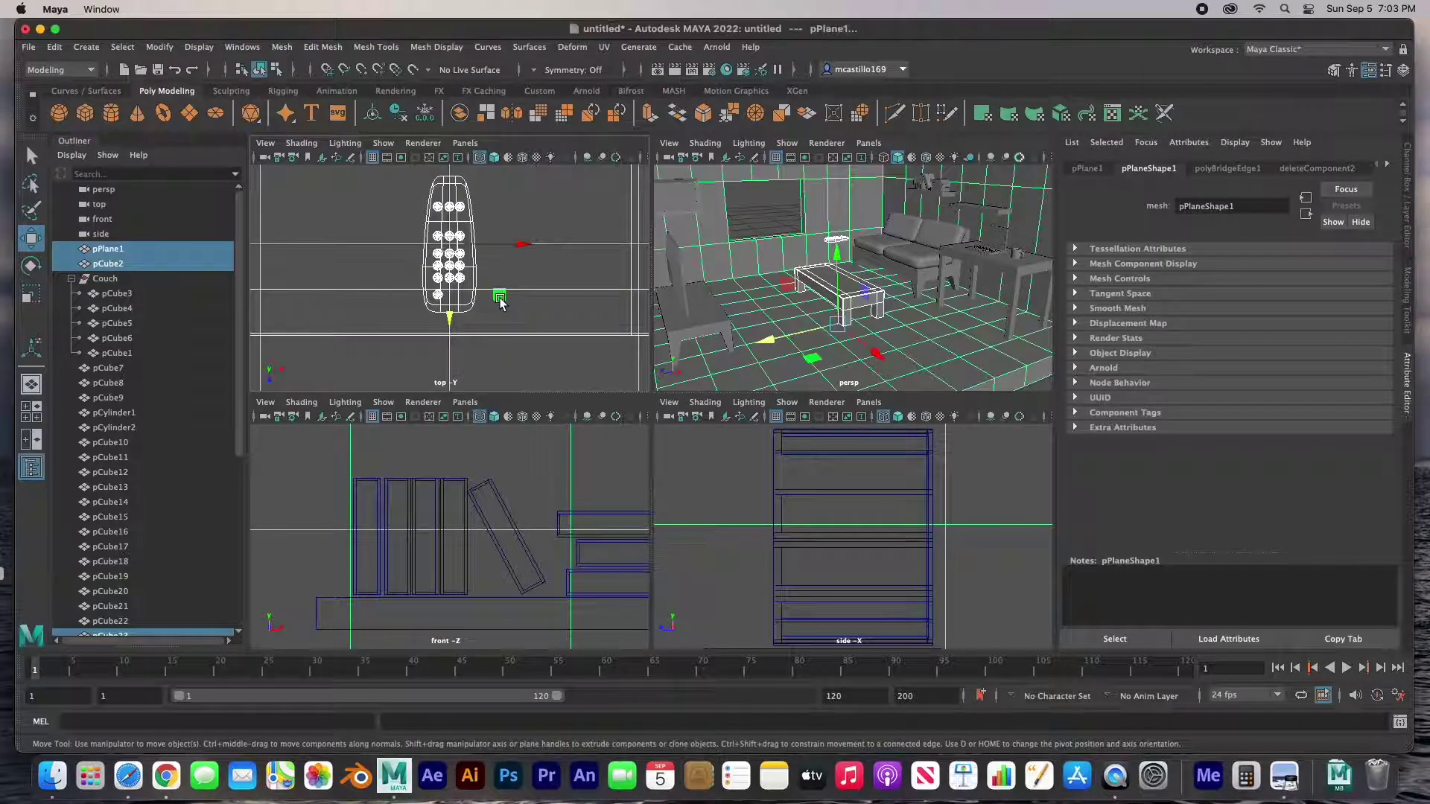
shift+drag(556, 210, 583, 291)
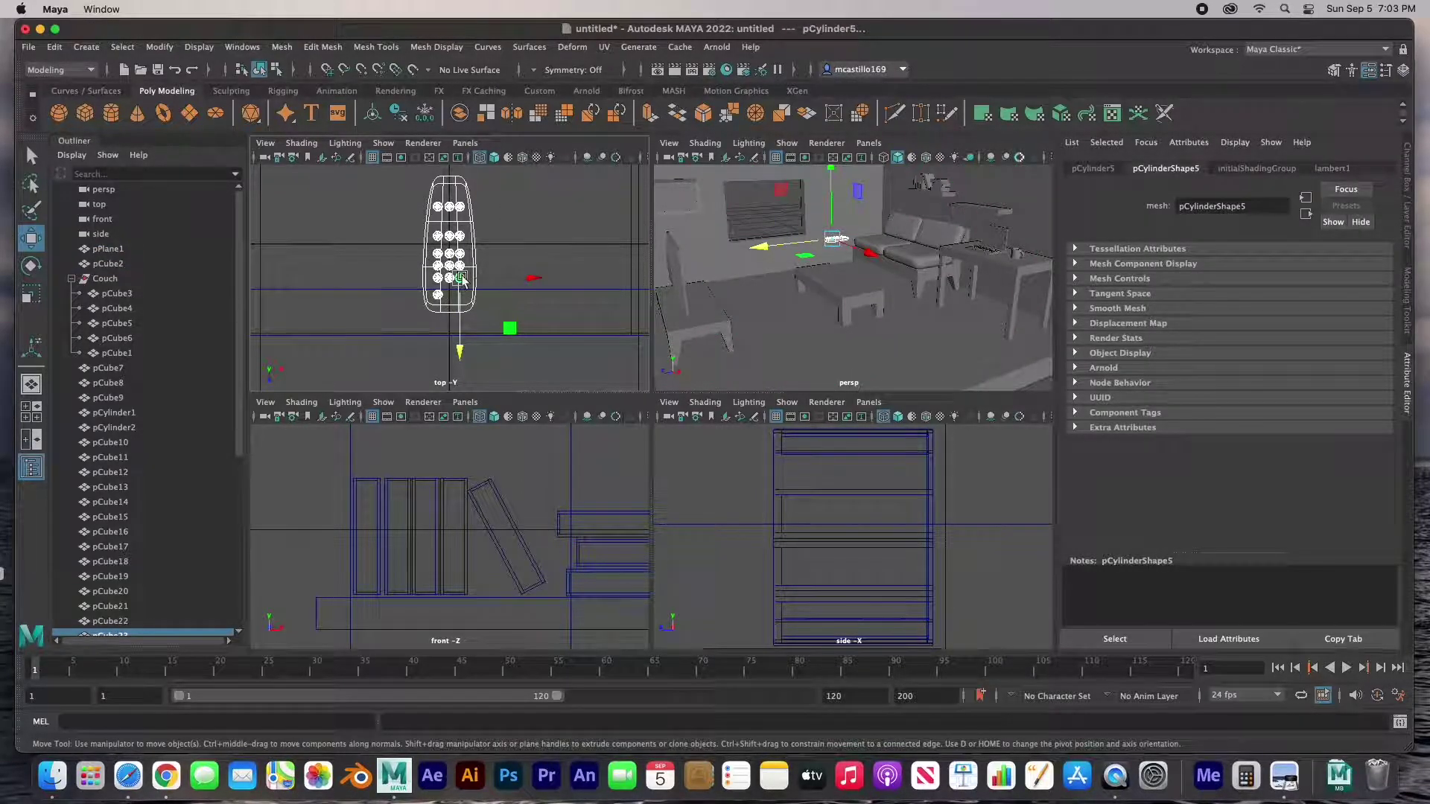
key(f)
key(f)
key(f)
key(f)
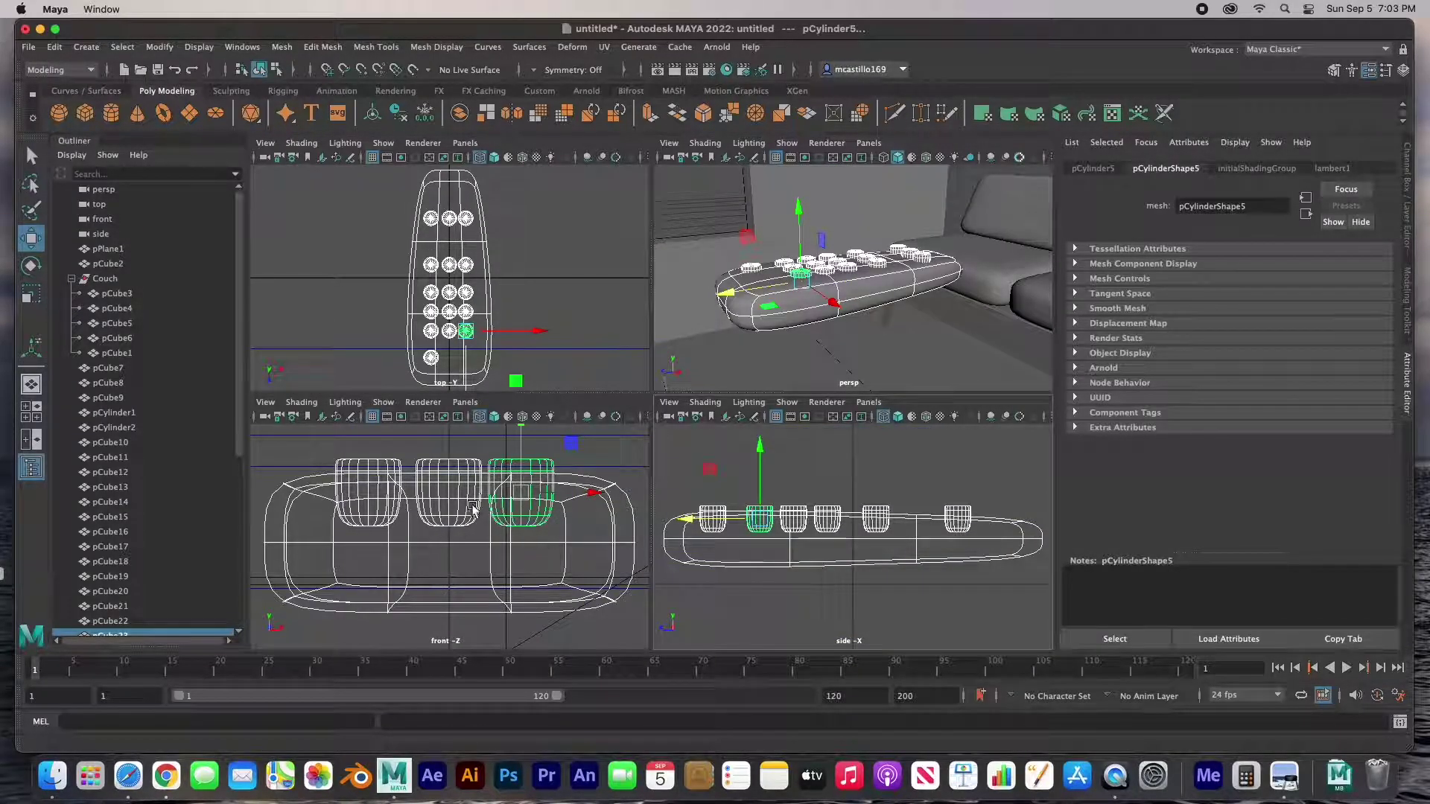
scroll(473, 510, down, 4)
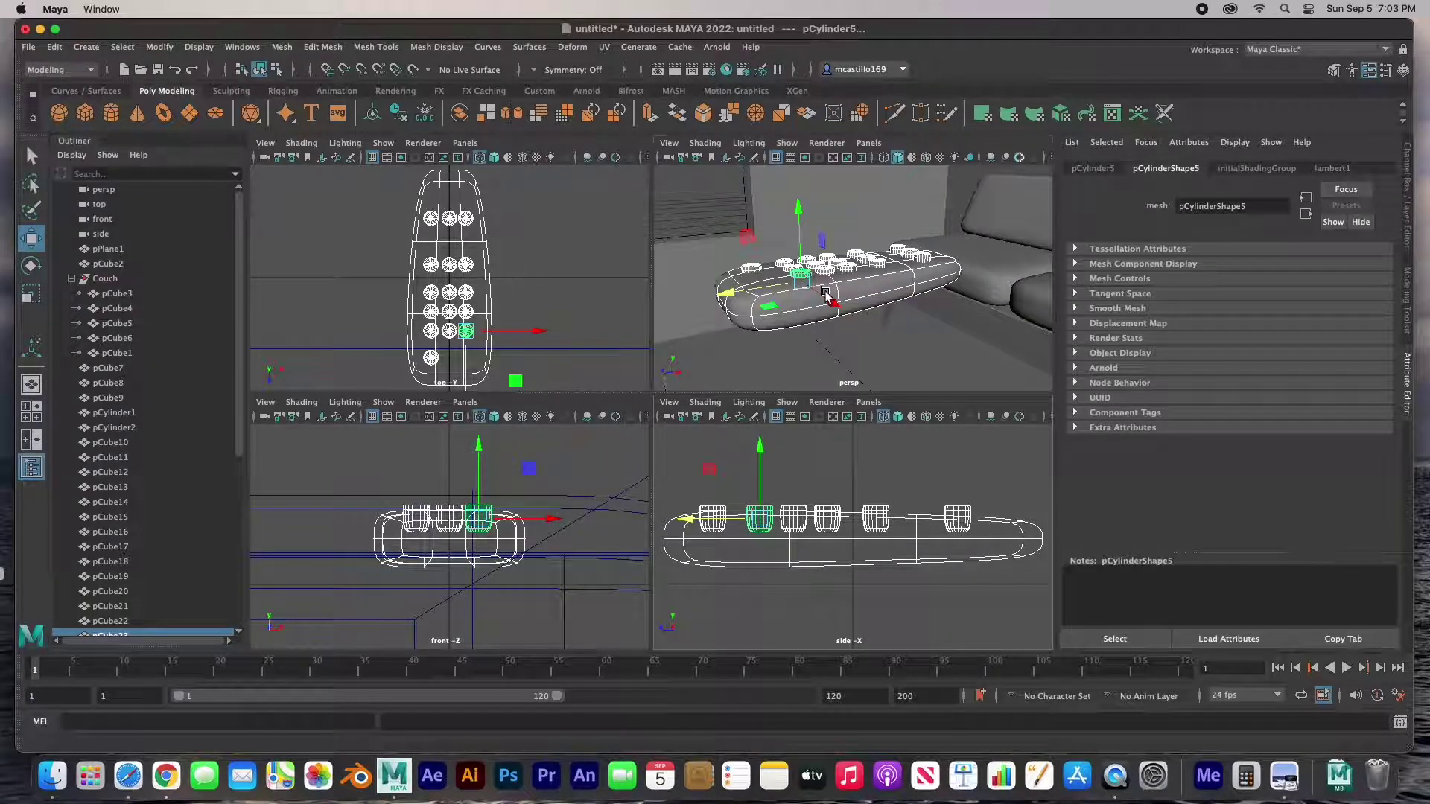
alt+drag(827, 295, 823, 307)
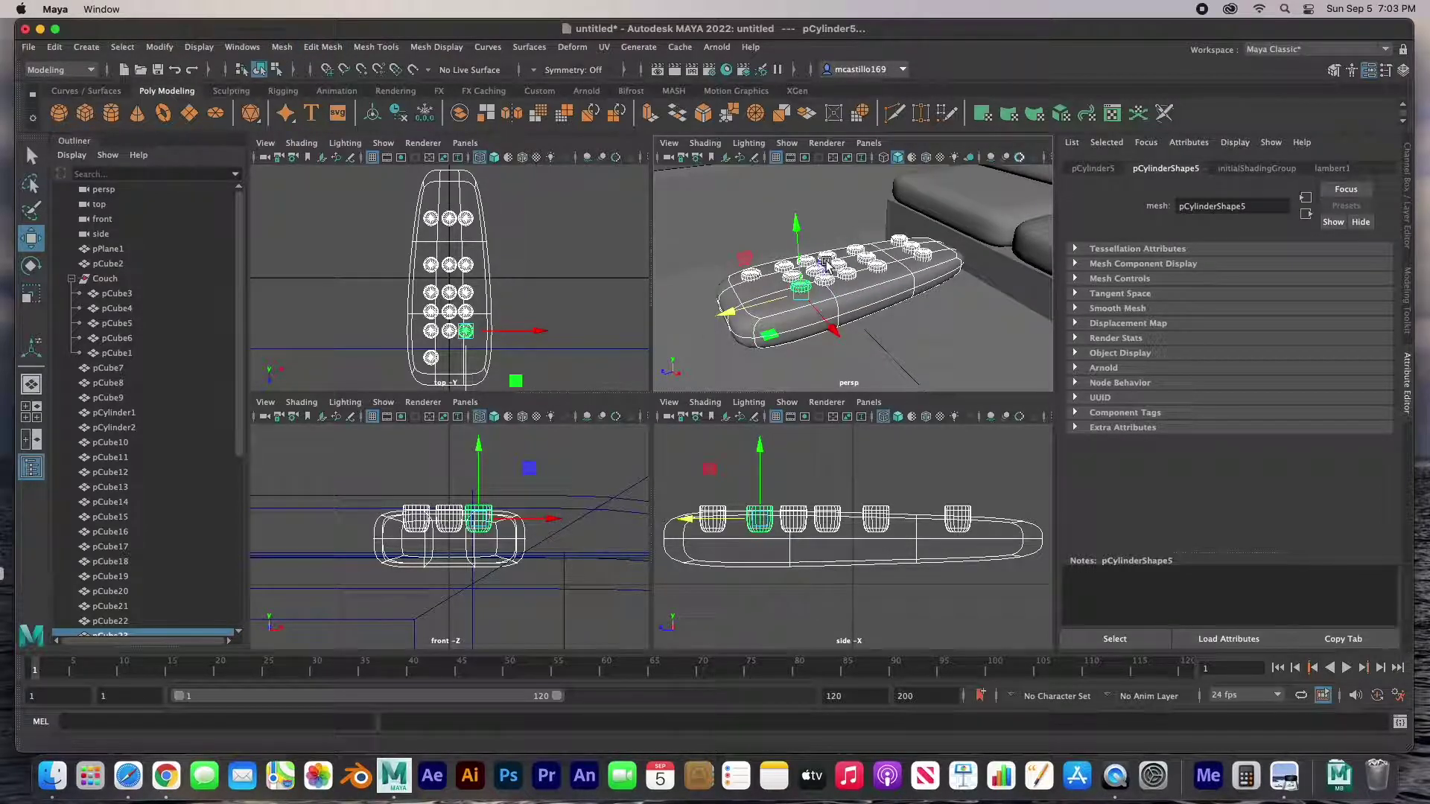
click(283, 47)
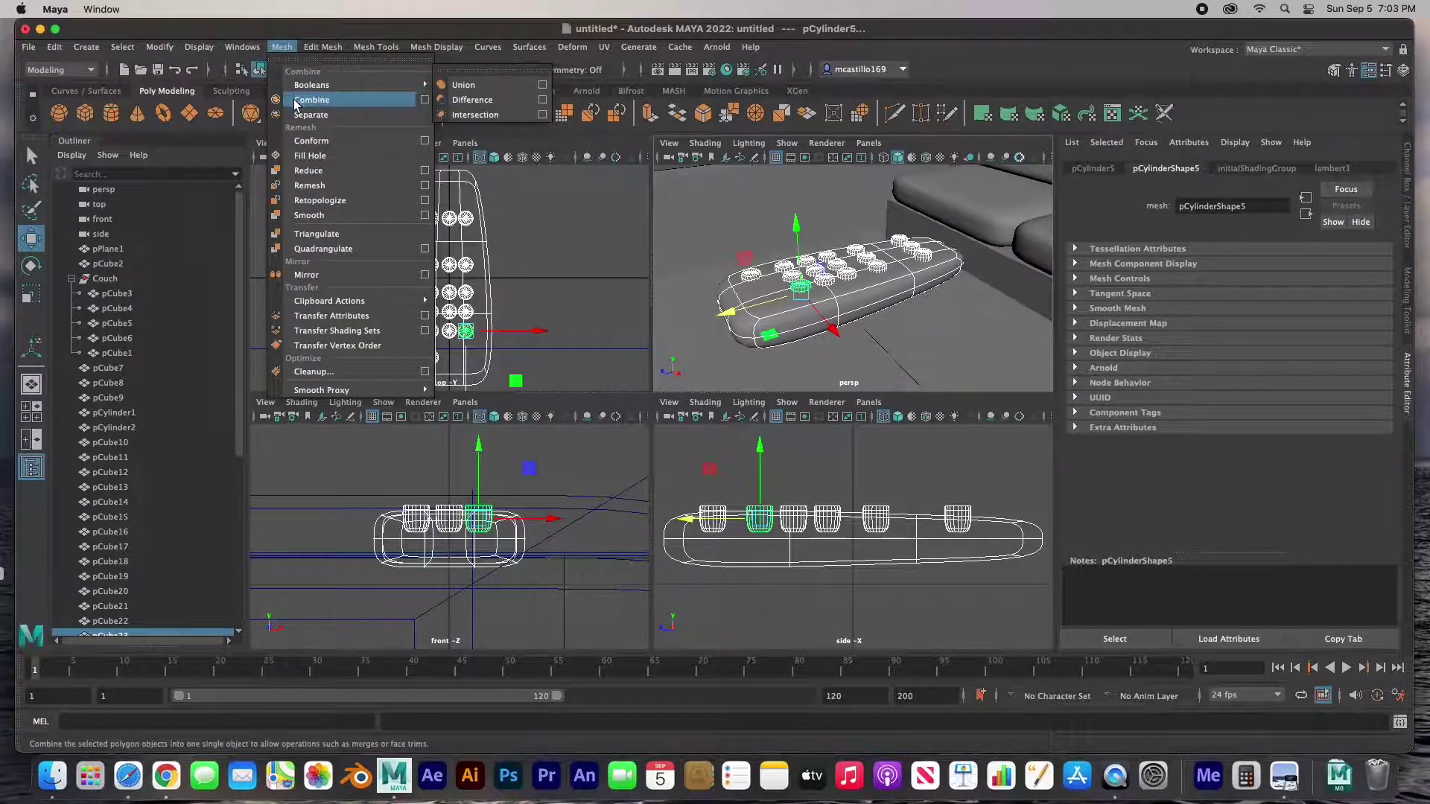
click(311, 99)
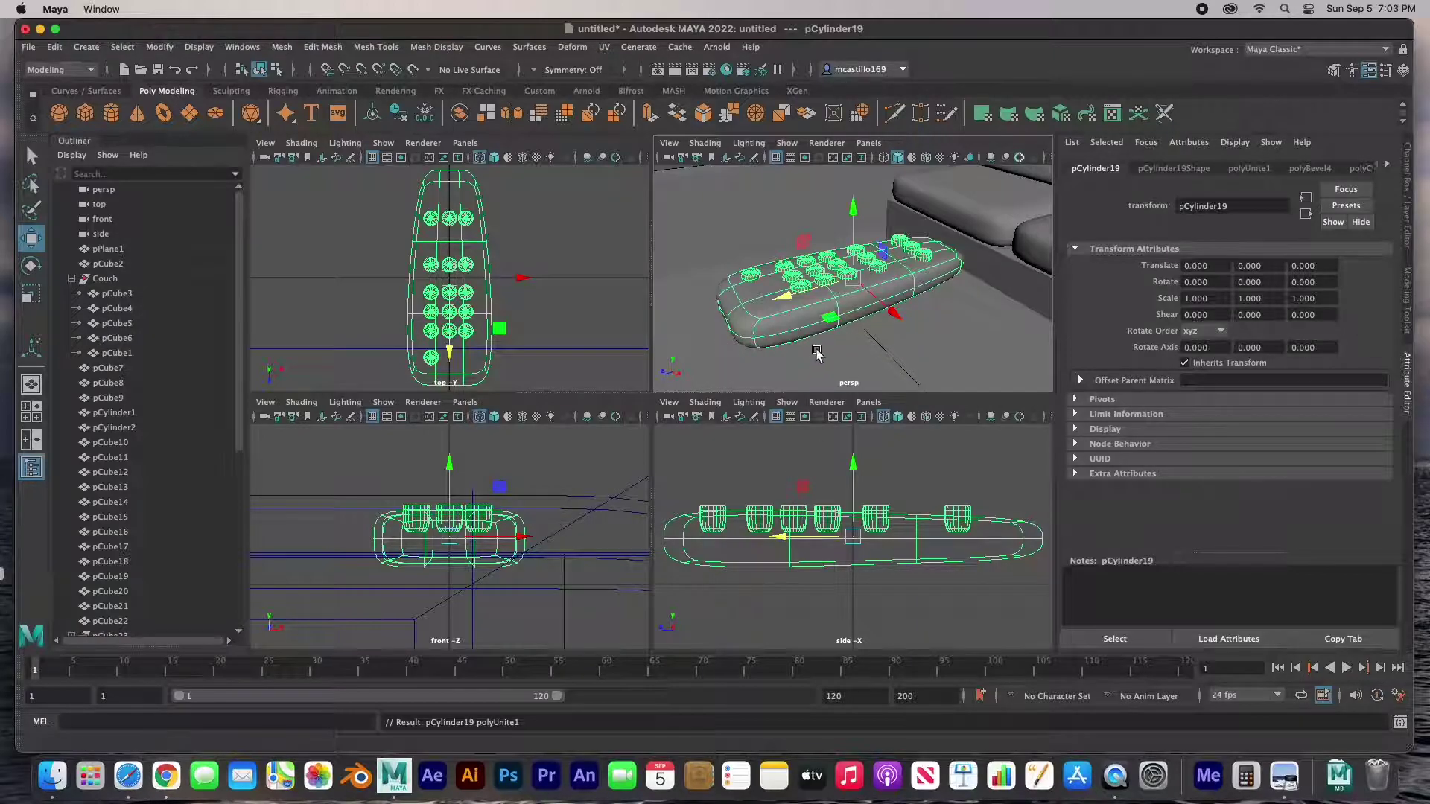
Step: Lower the combined remote to a Y translation of about -0.496 so it rests on the coffee table
scroll(819, 354, down, 2)
drag(845, 216, 855, 322)
key(space)
scroll(825, 569, down, 5)
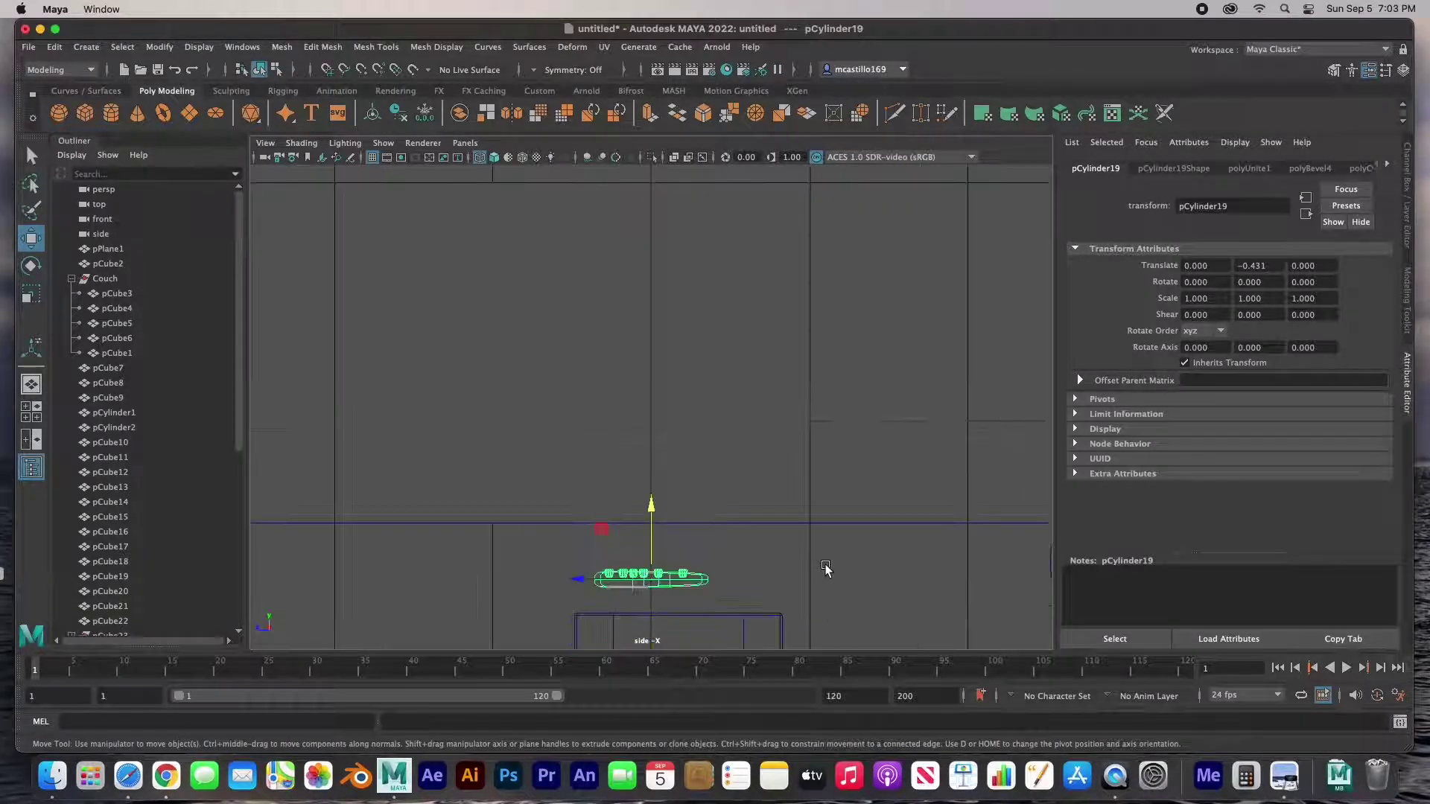
drag(651, 447, 650, 464)
key(space)
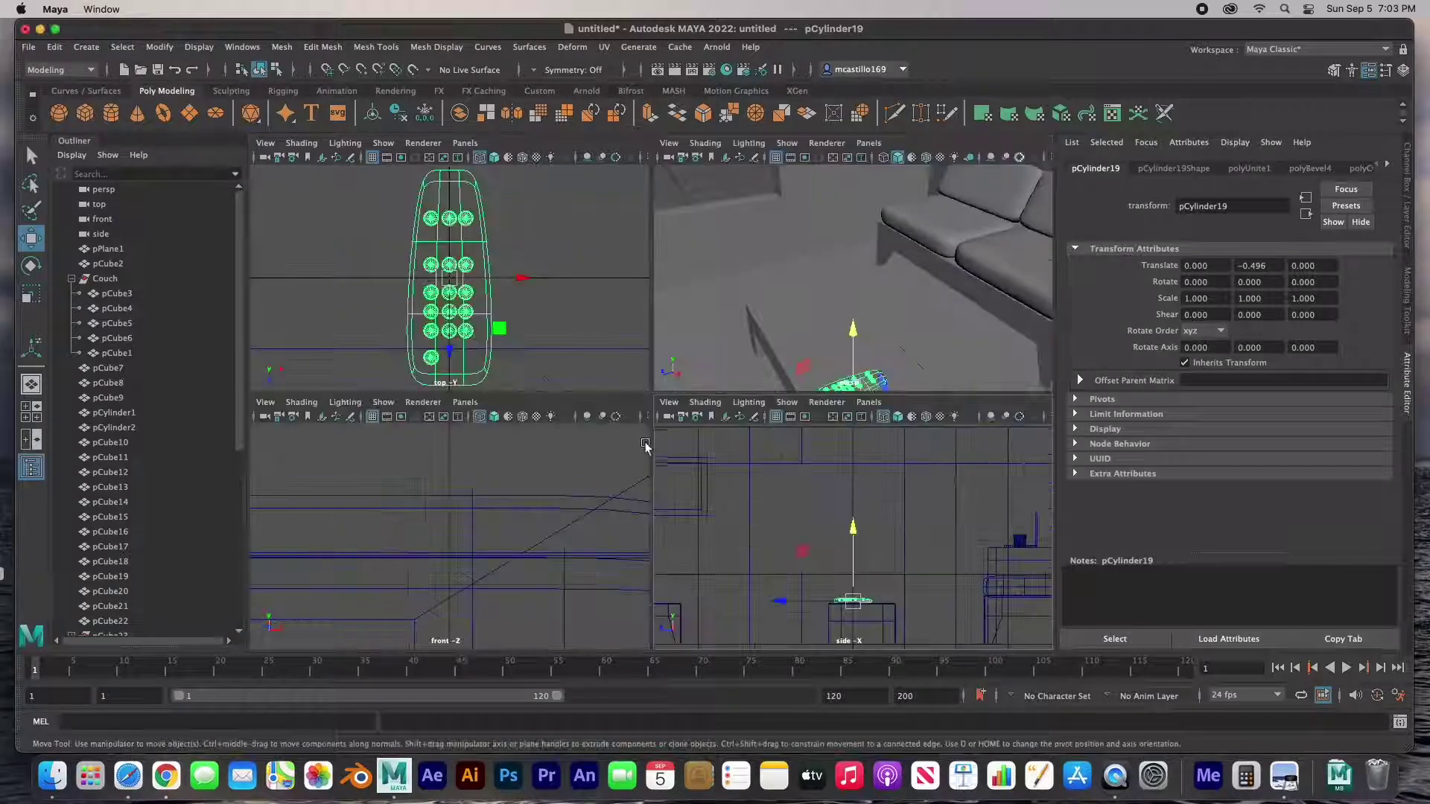
Step: Scale the remote uniformly to about 0.653 and move it near one end of the coffee table, at X -0.607, Z -0.136
key(space)
scroll(548, 396, down, 5)
scroll(548, 395, down, 3)
key(r)
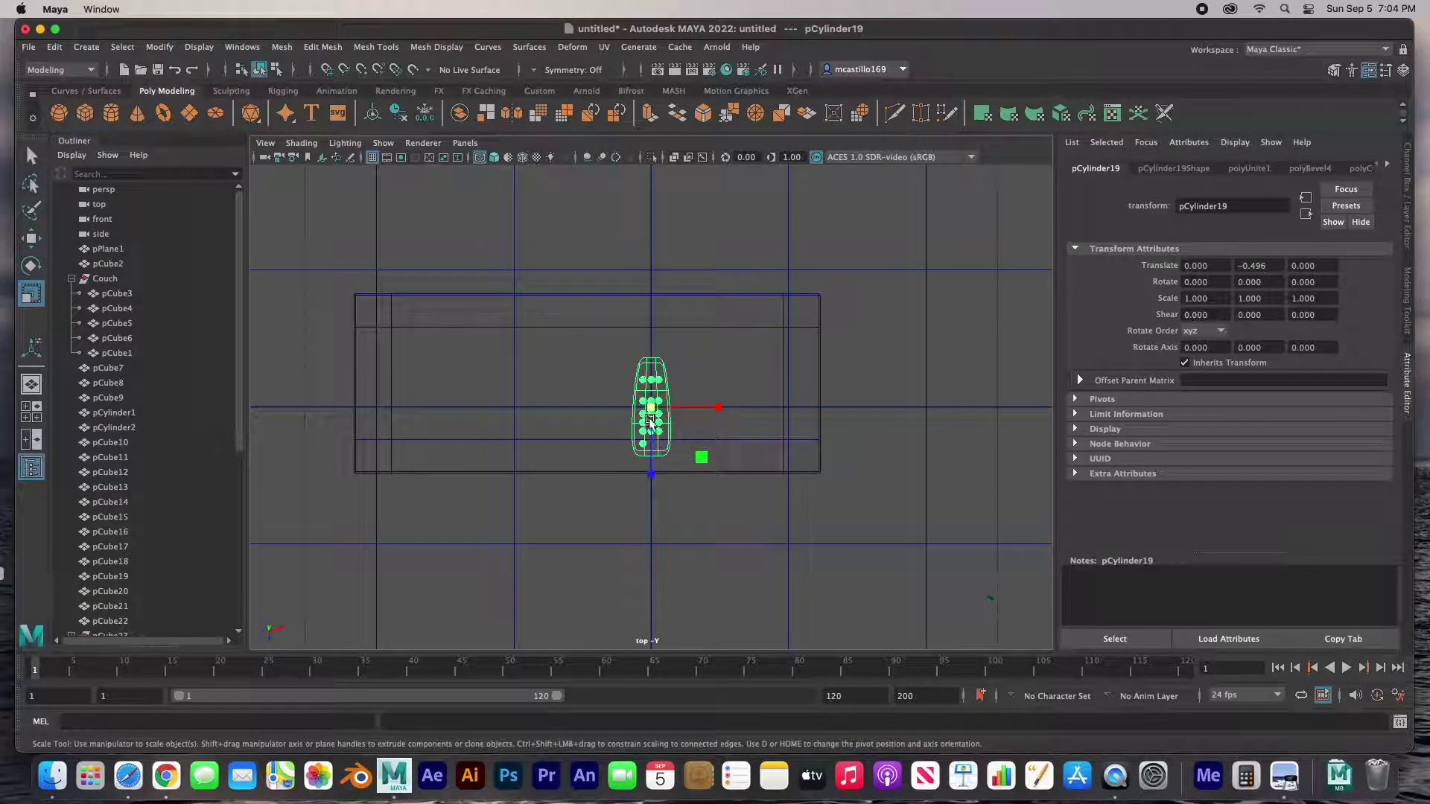
drag(649, 409, 445, 367)
key(w)
key(r)
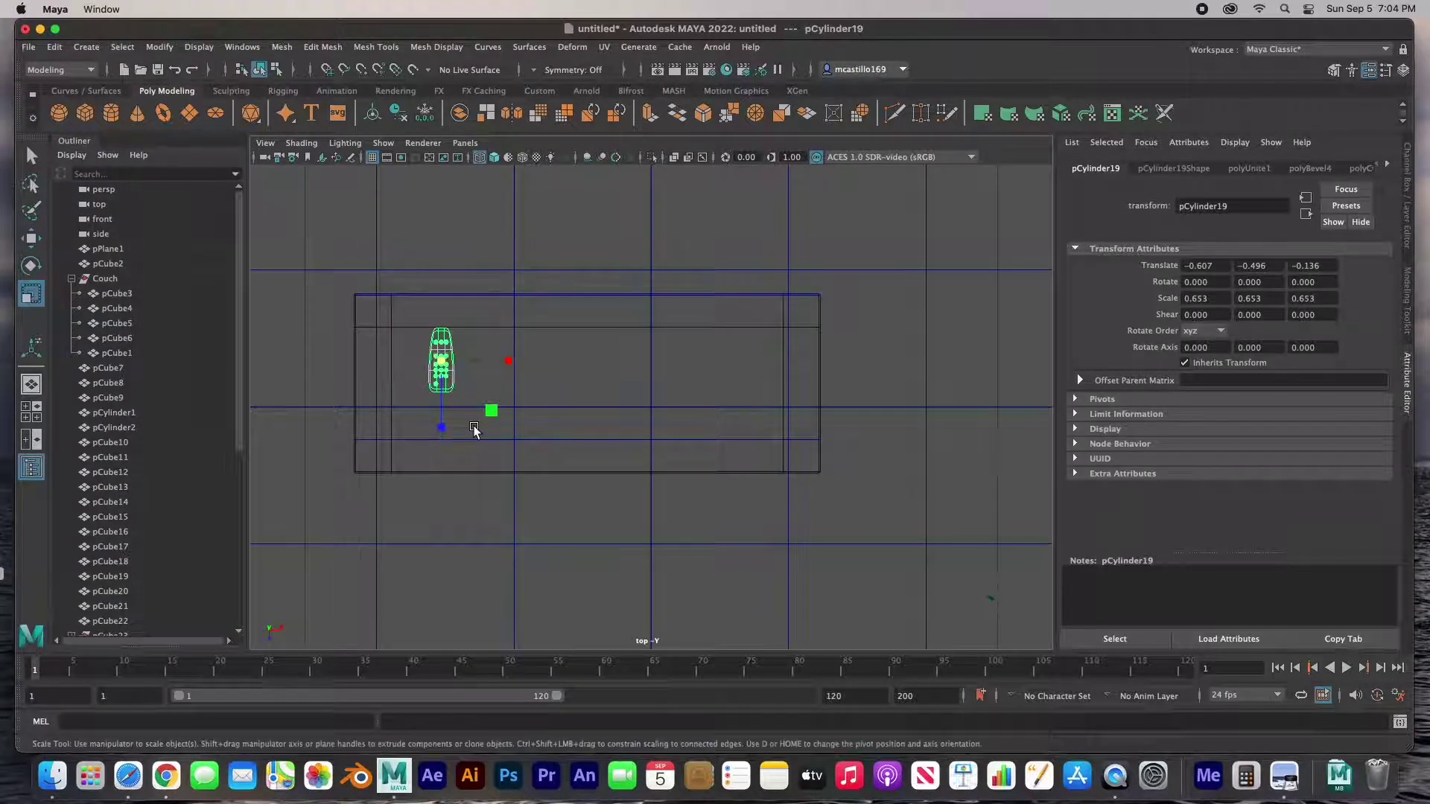
Step: Rotate the remote about the vertical axis so it lies diagonally on the coffee table
key(e)
drag(509, 359, 521, 291)
click(608, 403)
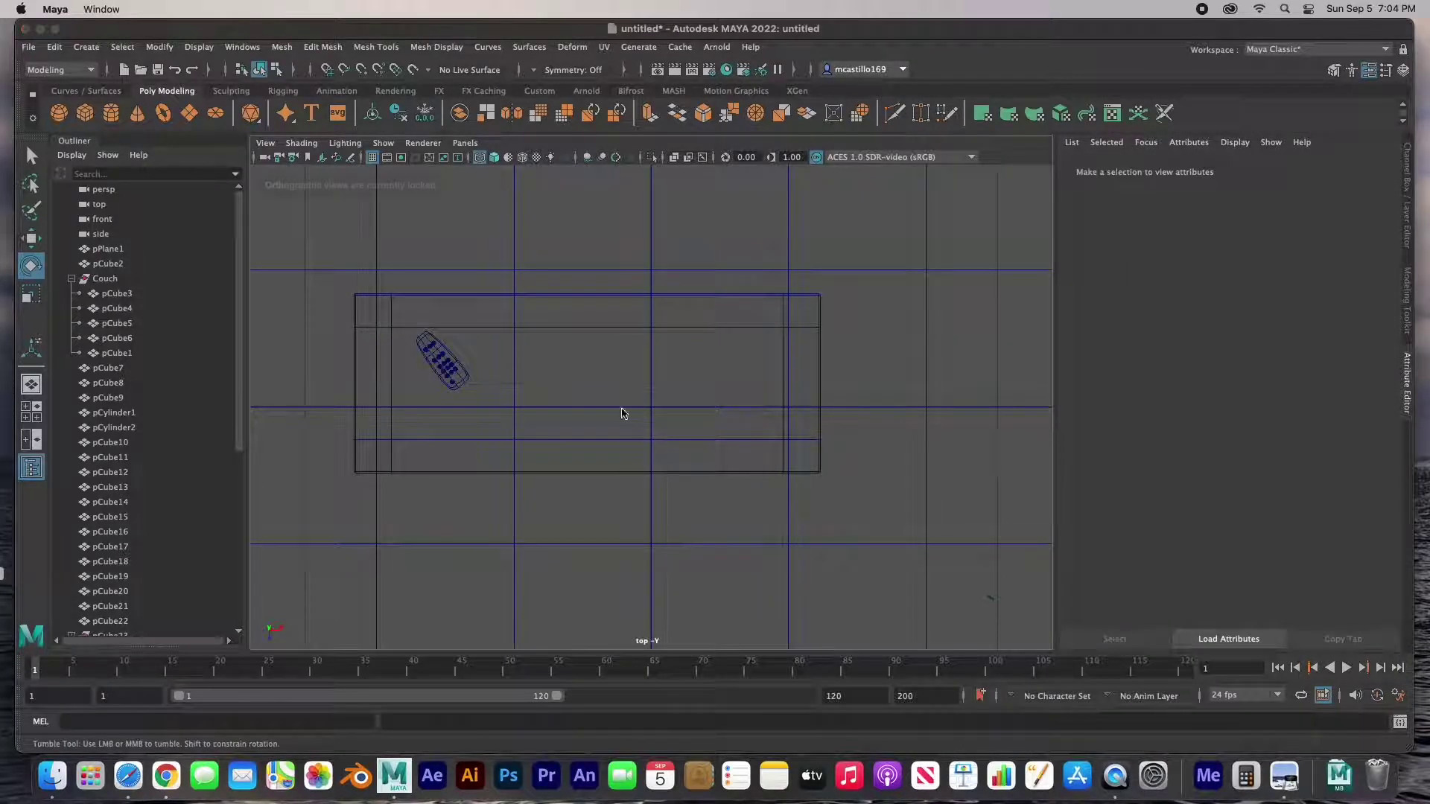
key(space)
key(space)
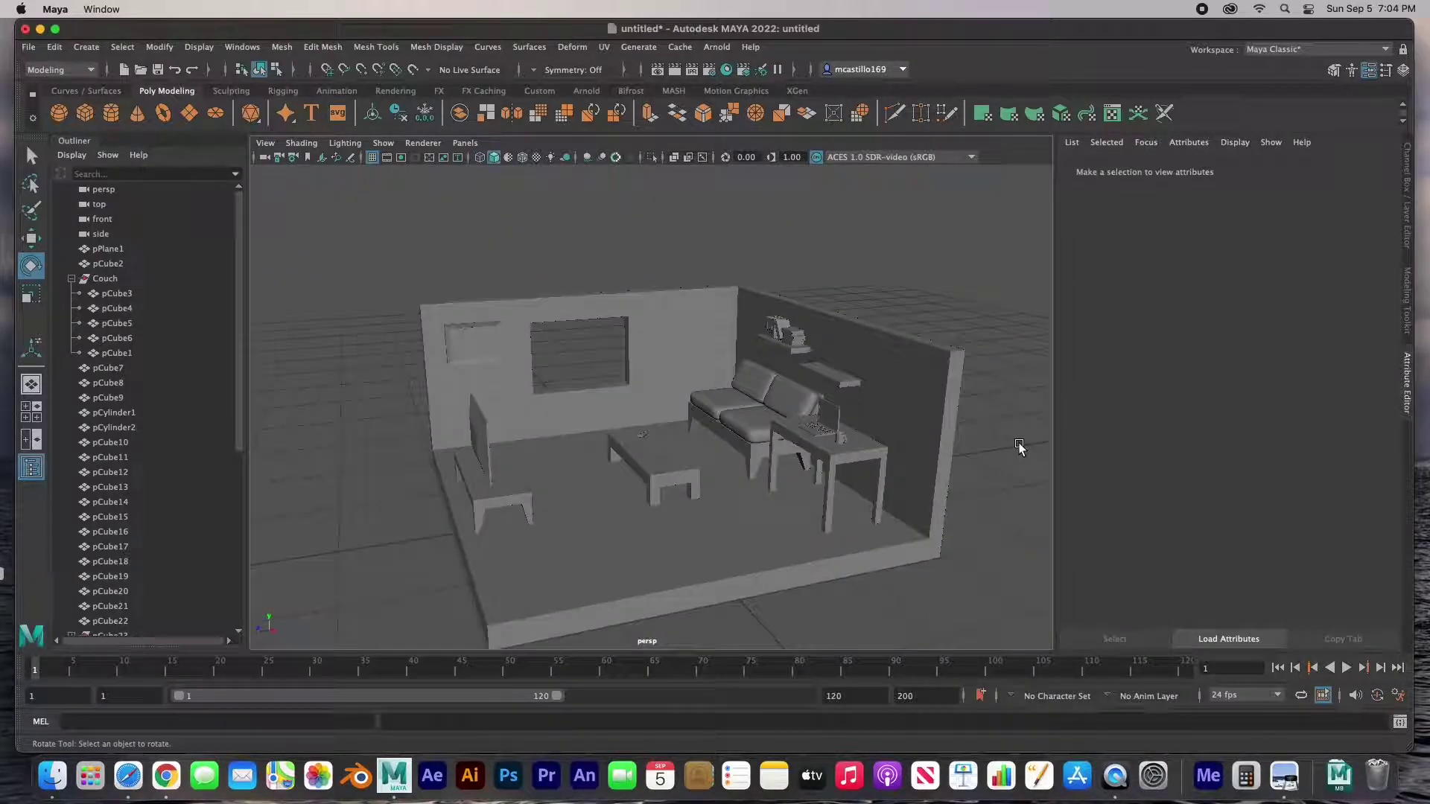
Step: Duplicate the desk and move the copy toward the room's centre, to a Z translation of about -0.249
click(840, 457)
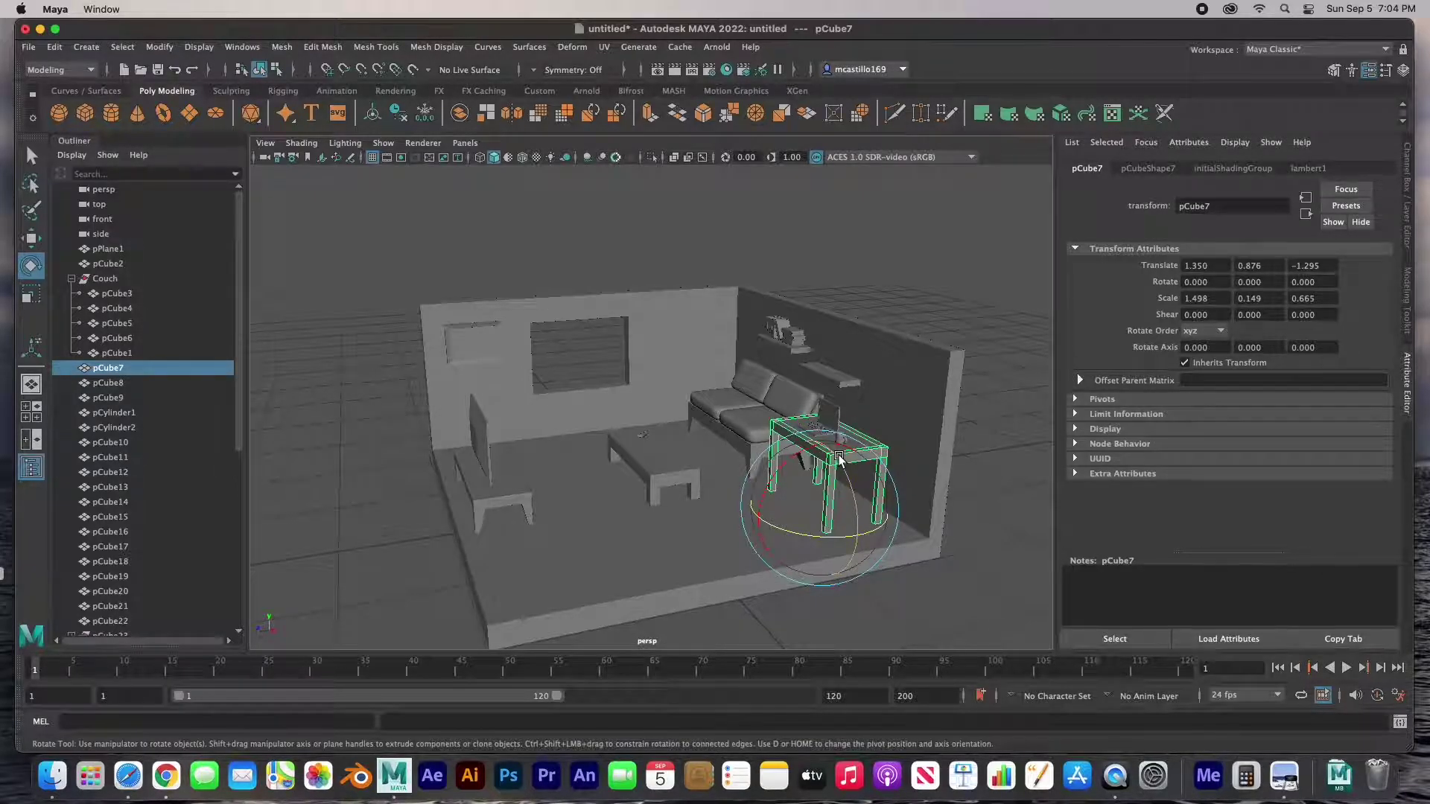
key(w)
shift+drag(773, 518, 673, 519)
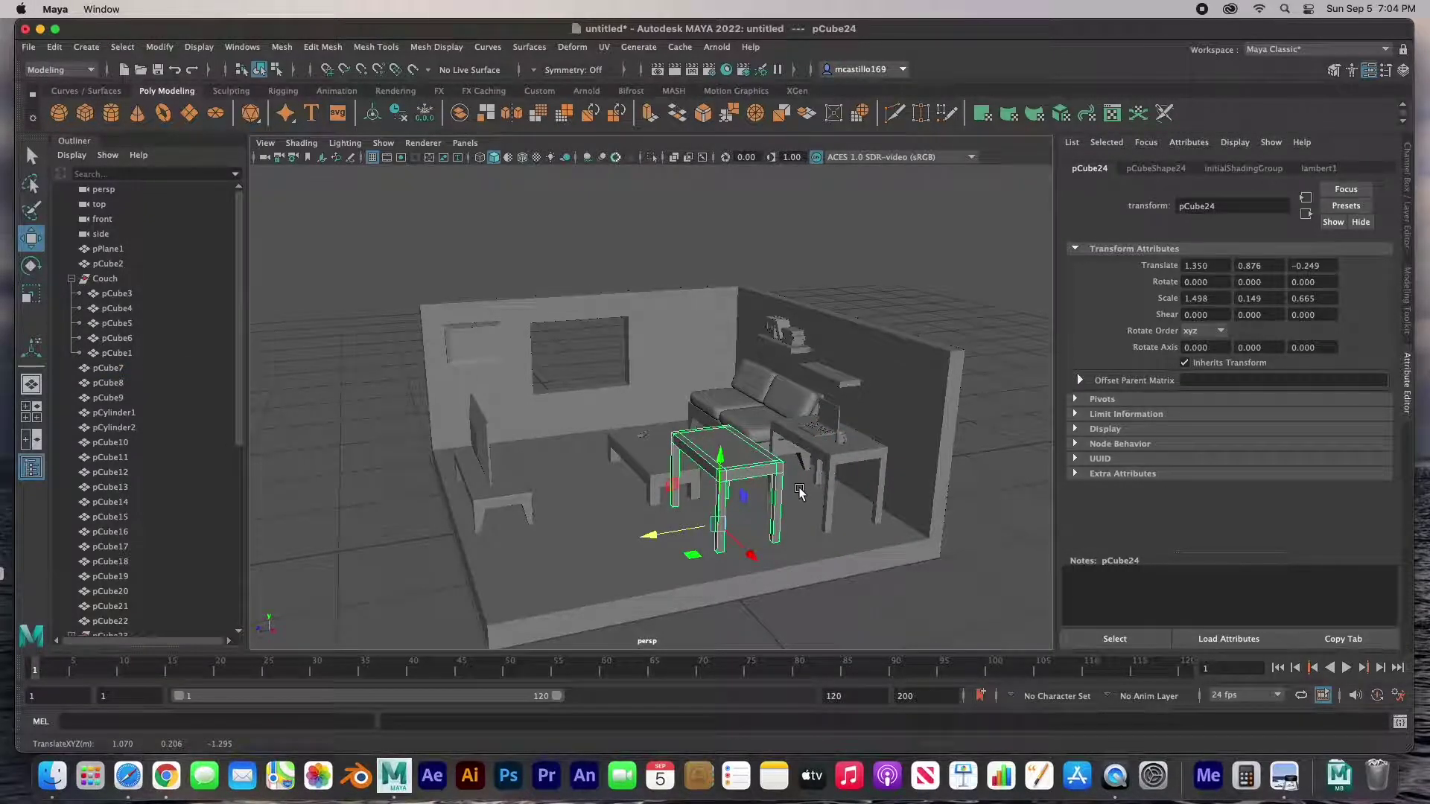
key(space)
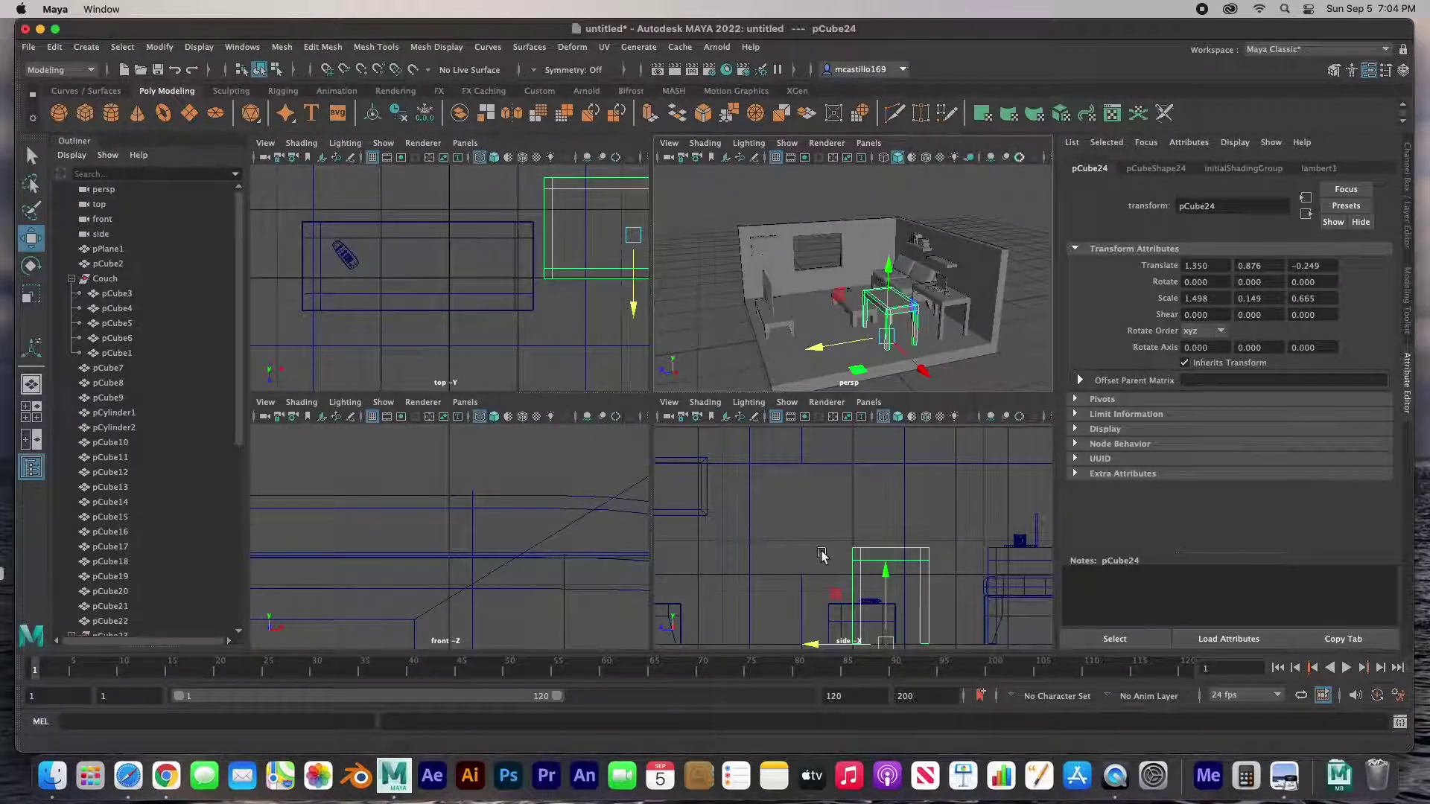
key(a)
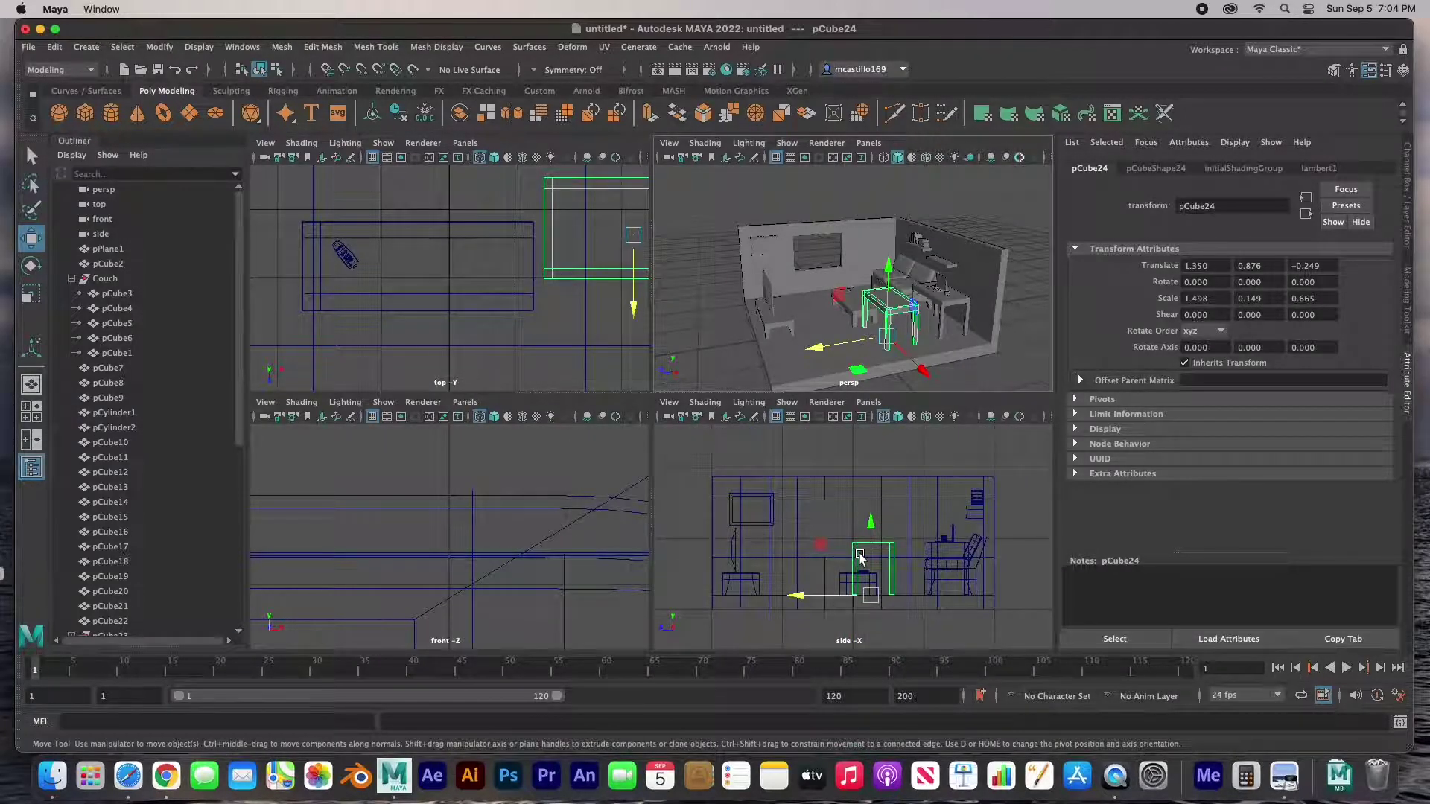
key(shift+f)
scroll(878, 560, down, 2)
scroll(599, 551, down, 5)
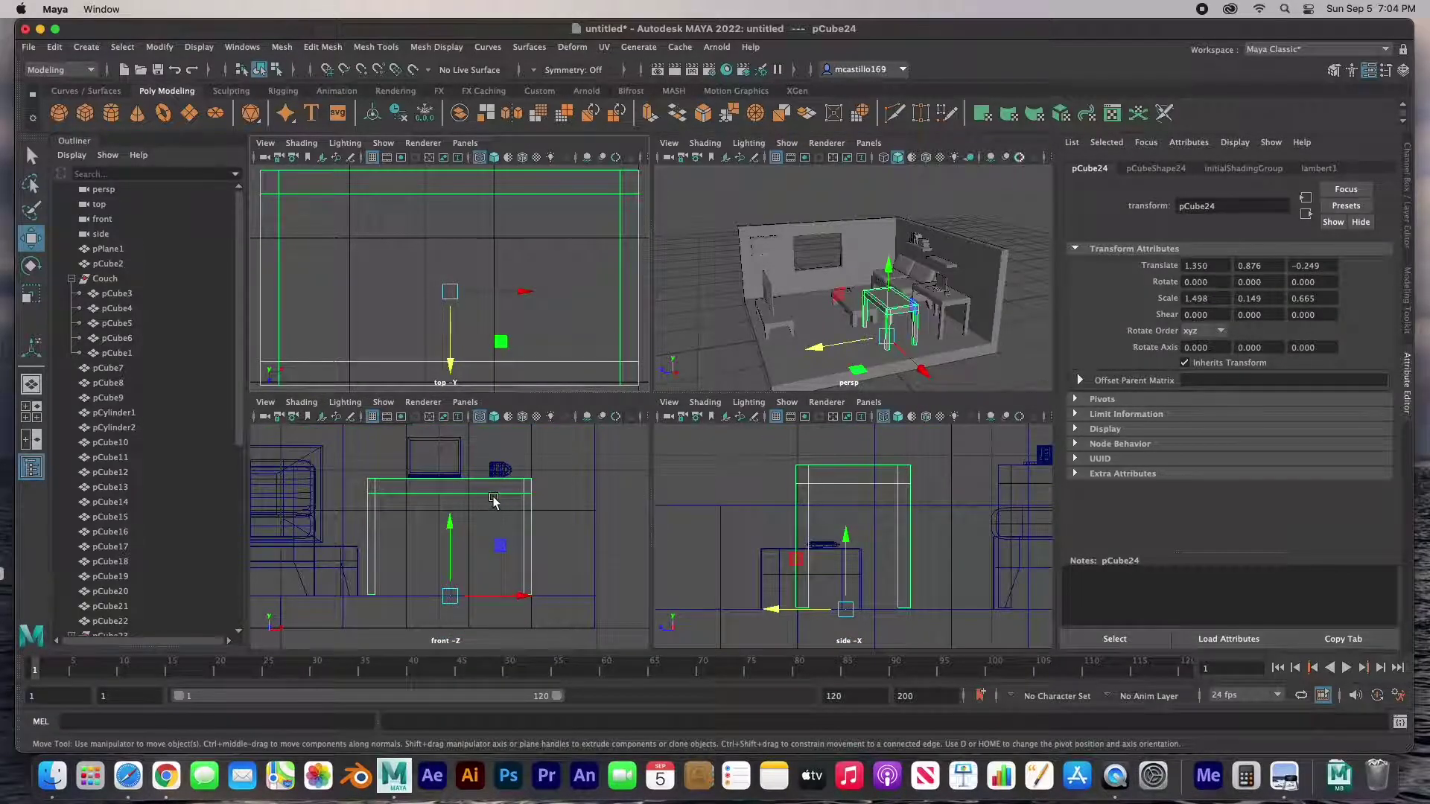
Step: Move the end vertices of the desk copy inward to shorten its depth and width to chair-seat proportions
right_drag(493, 380, 419, 378)
drag(894, 446, 935, 637)
drag(882, 536, 849, 536)
drag(567, 450, 507, 642)
drag(586, 537, 431, 539)
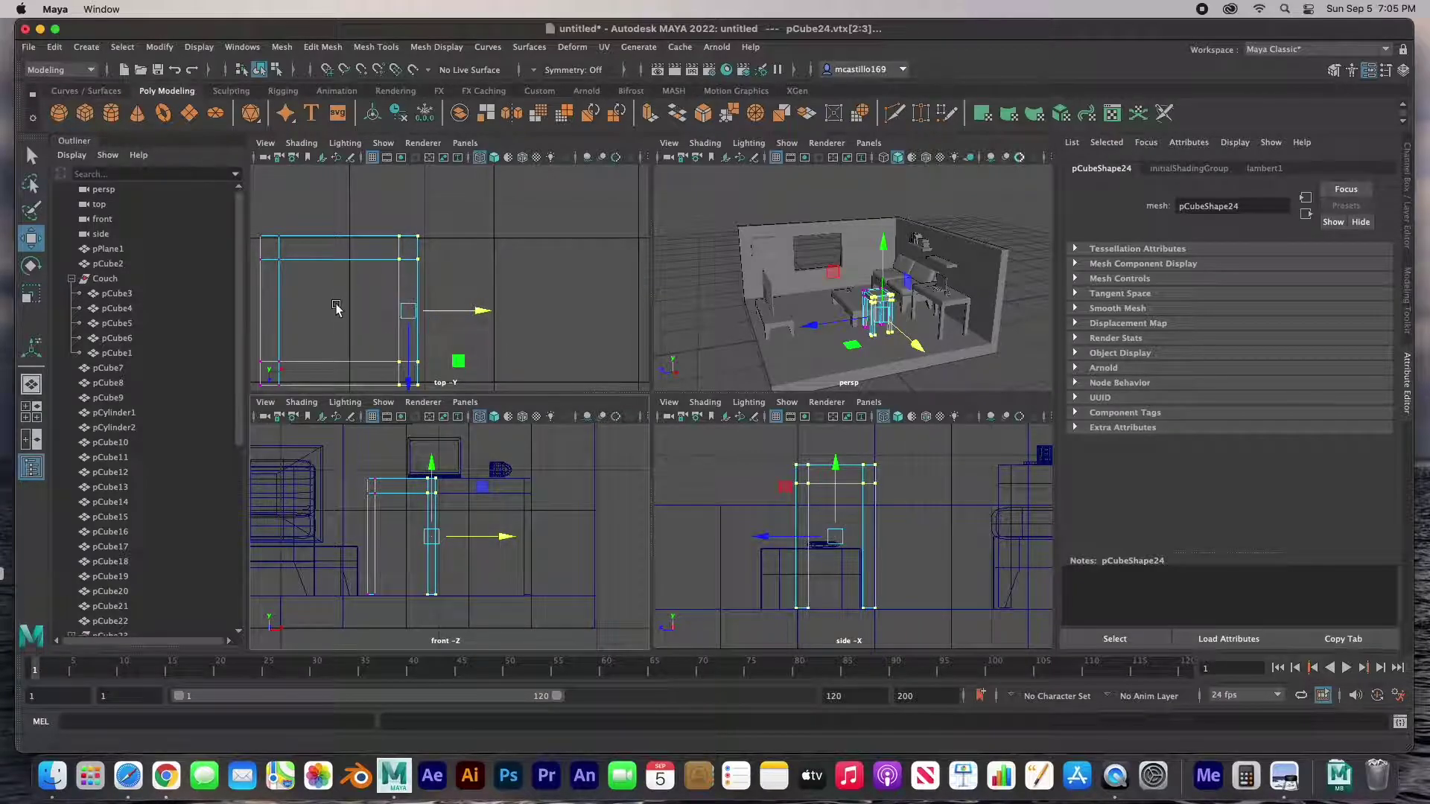
middle_drag(336, 313, 431, 291)
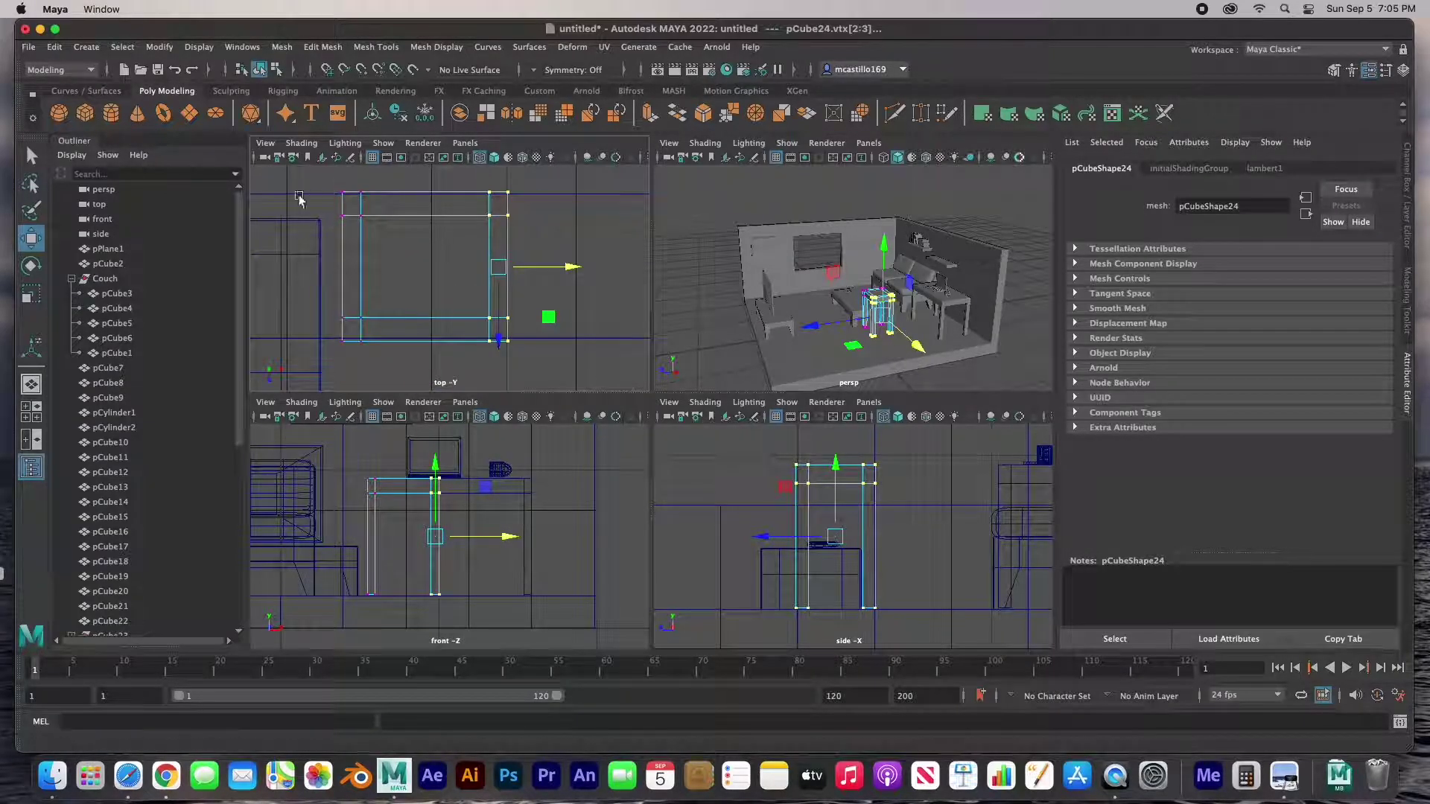
Step: Lower the top vertices of the desk copy to seat height below the desk
drag(362, 507, 444, 483)
middle_drag(401, 438, 407, 482)
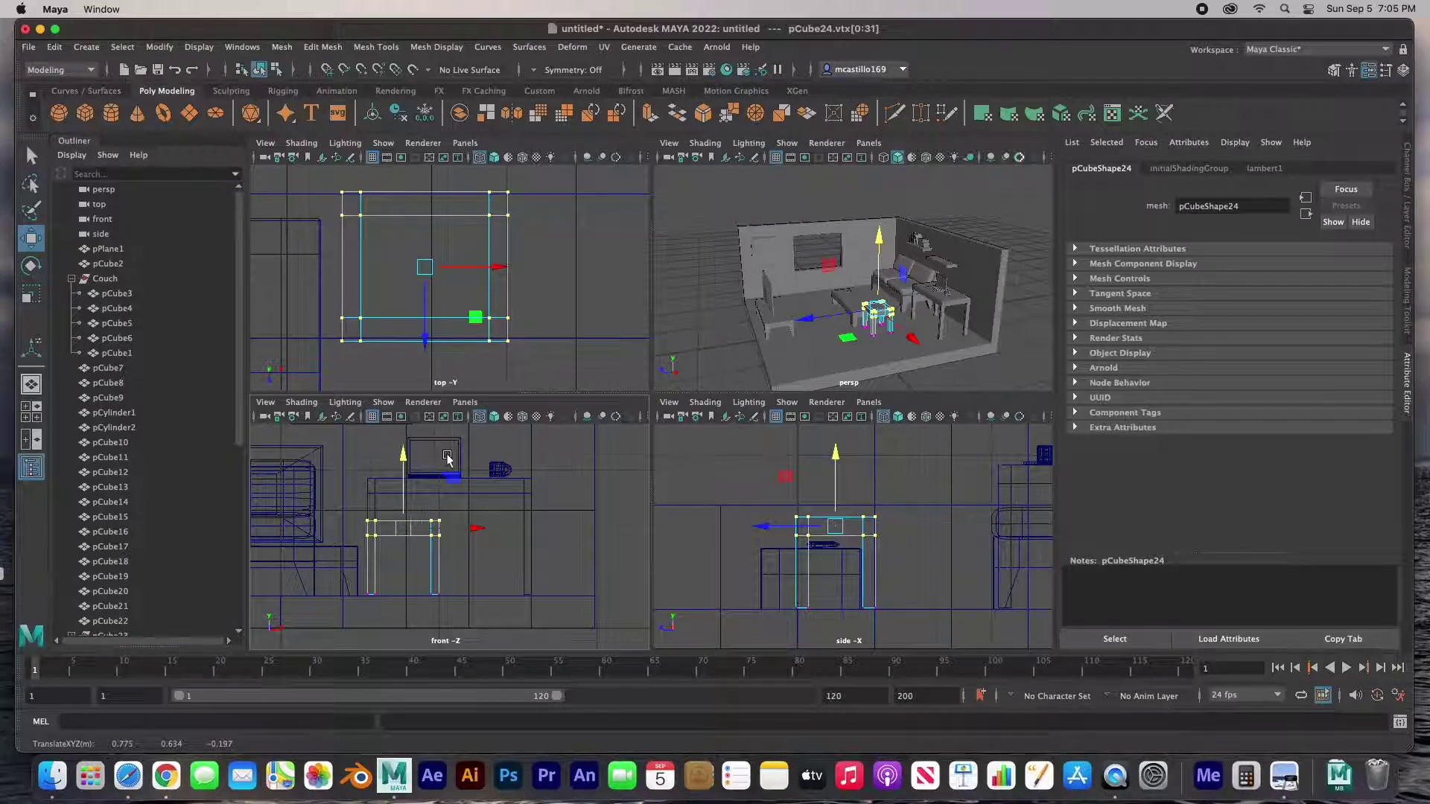
drag(400, 459, 401, 463)
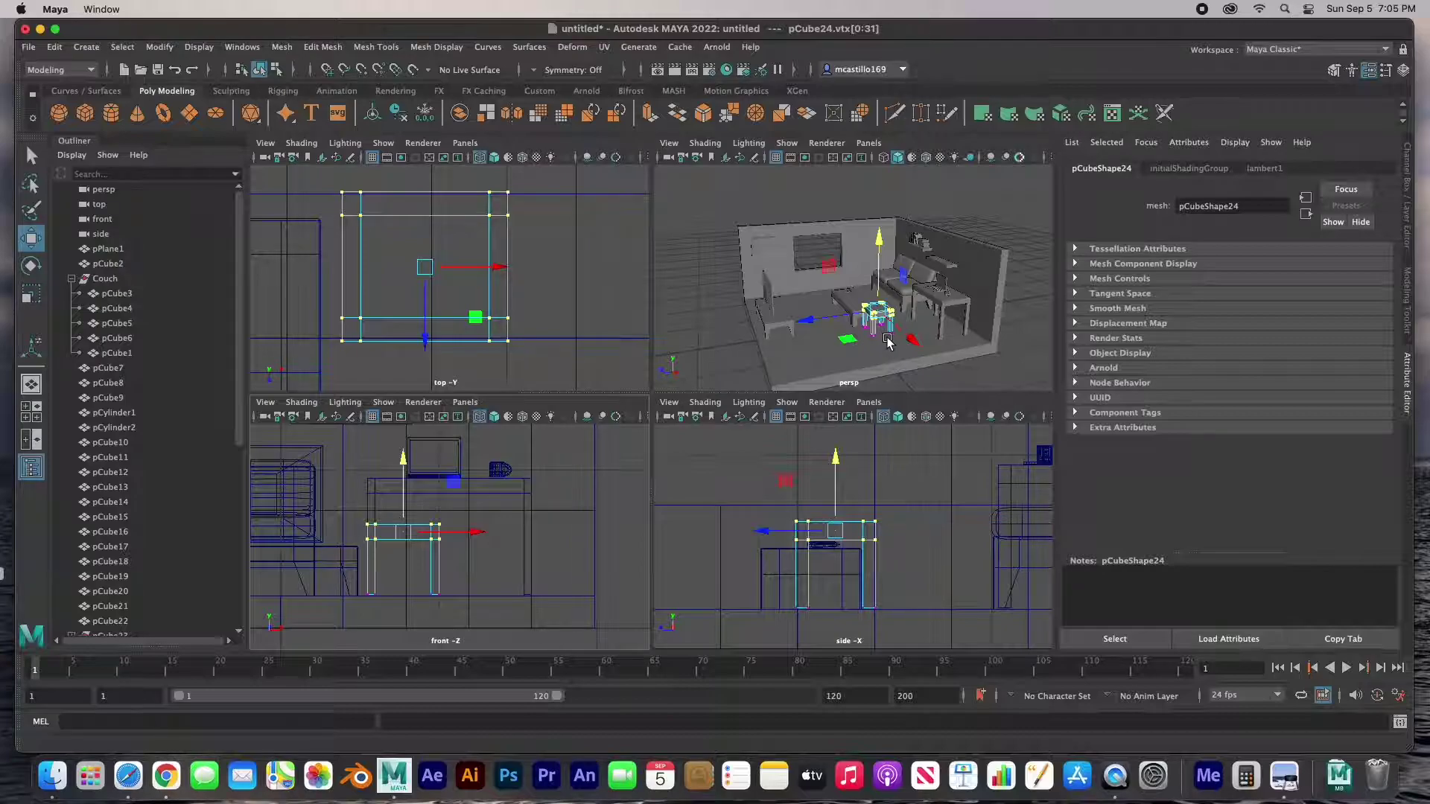
Step: Extrude the two rear corner faces of the seat upward and slightly backward to form the chair's back posts
right_drag(414, 218, 414, 257)
drag(856, 278, 925, 364)
key(f)
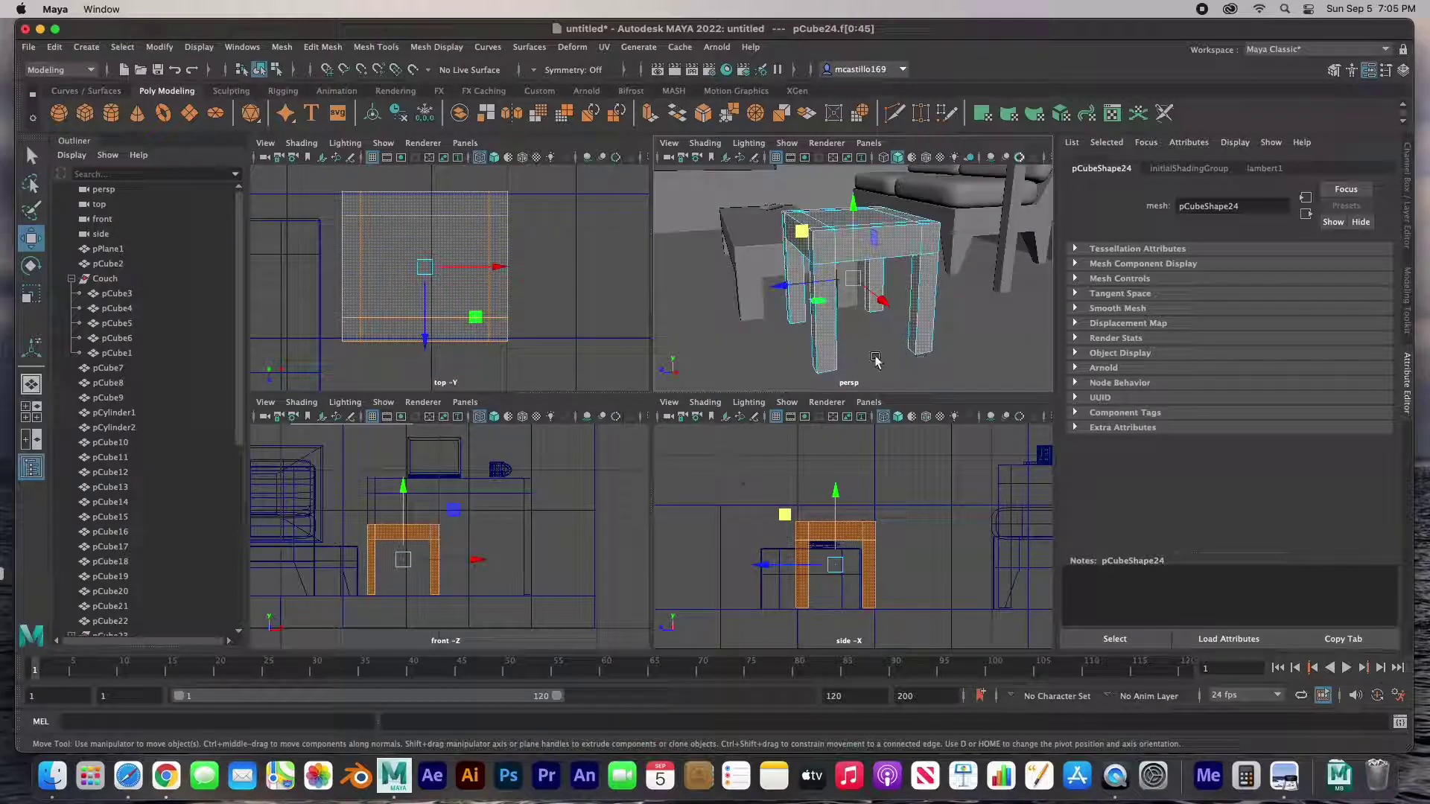
alt+drag(873, 298, 824, 291)
click(820, 328)
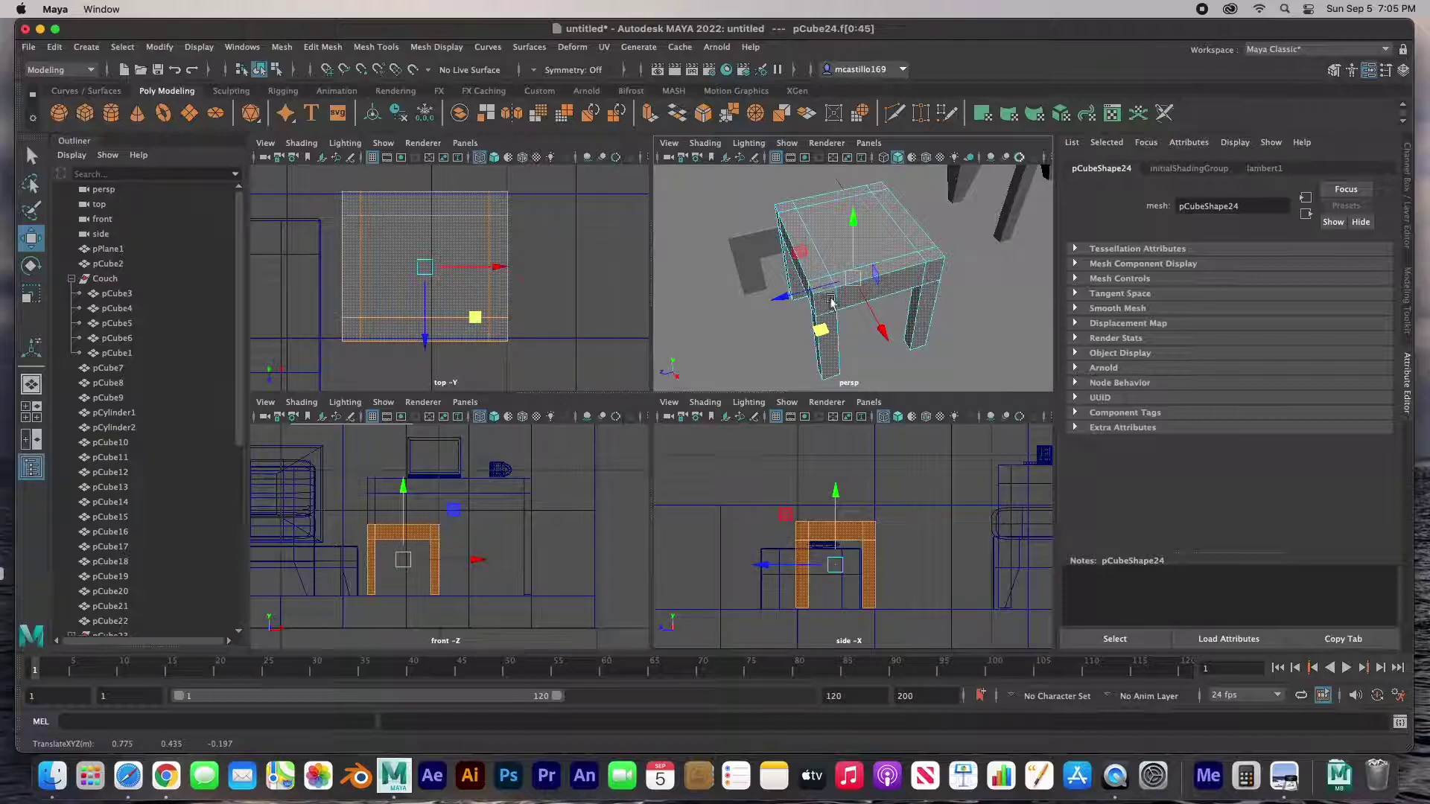
click(921, 271)
click(821, 287)
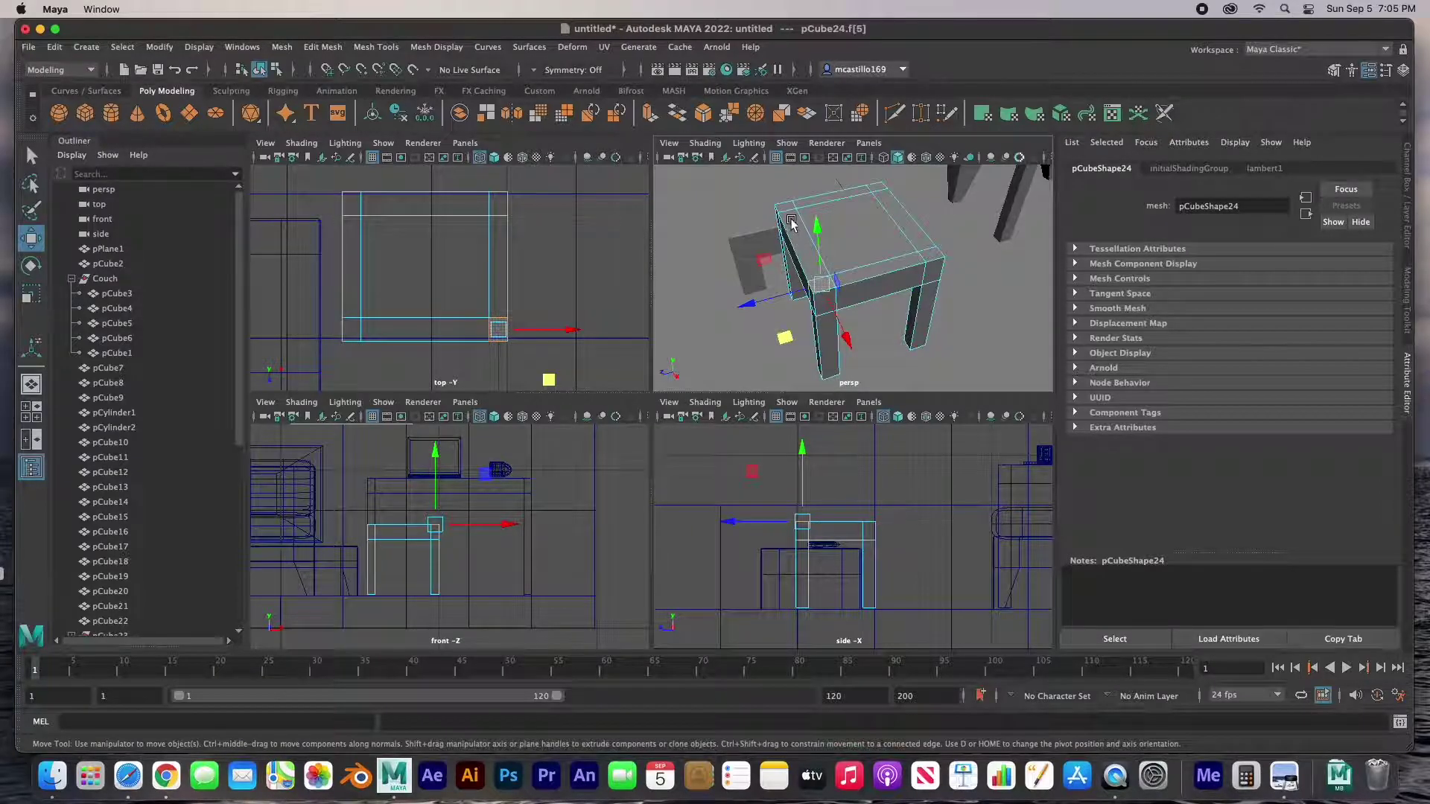
shift+click(786, 212)
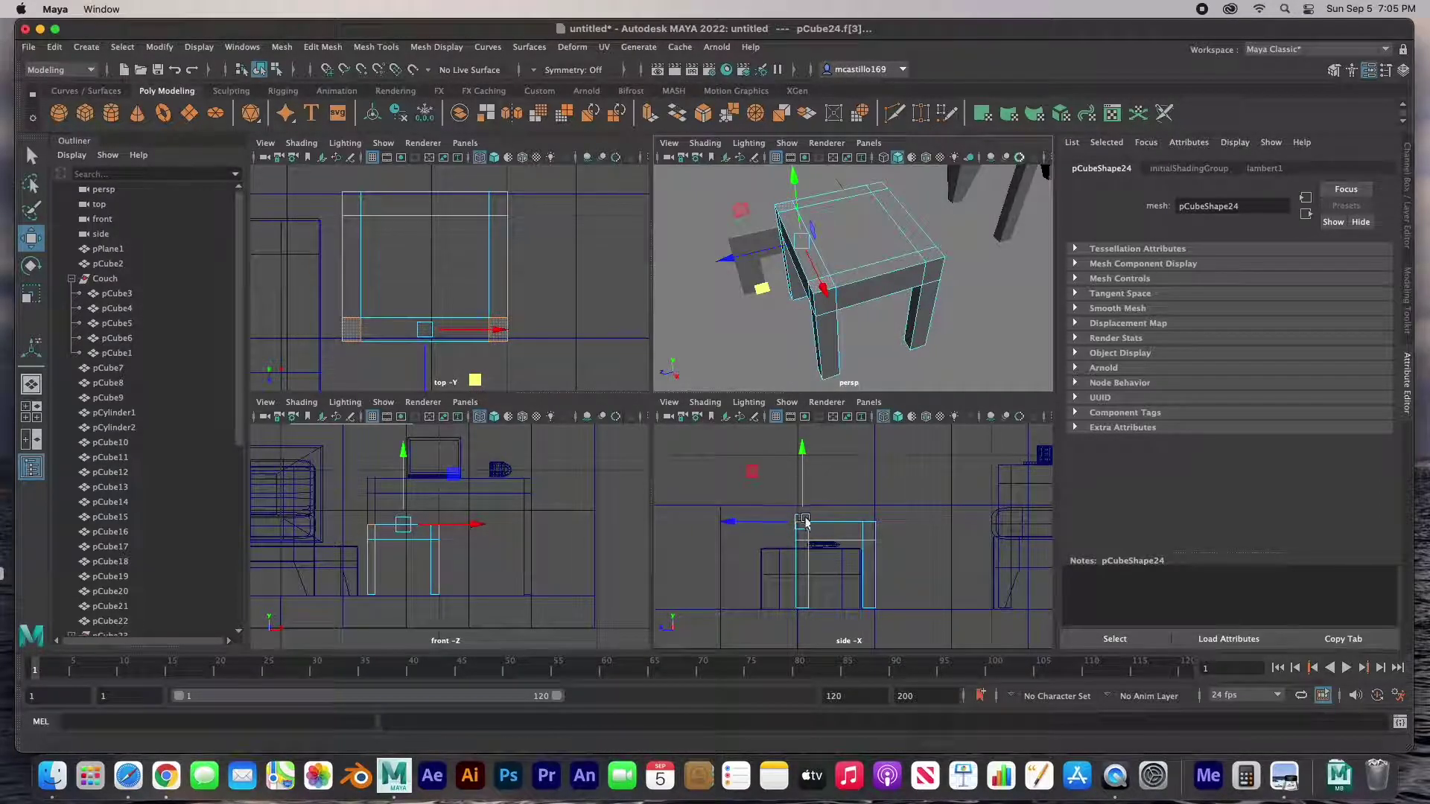
shift+drag(804, 523, 782, 437)
alt+drag(834, 253, 857, 283)
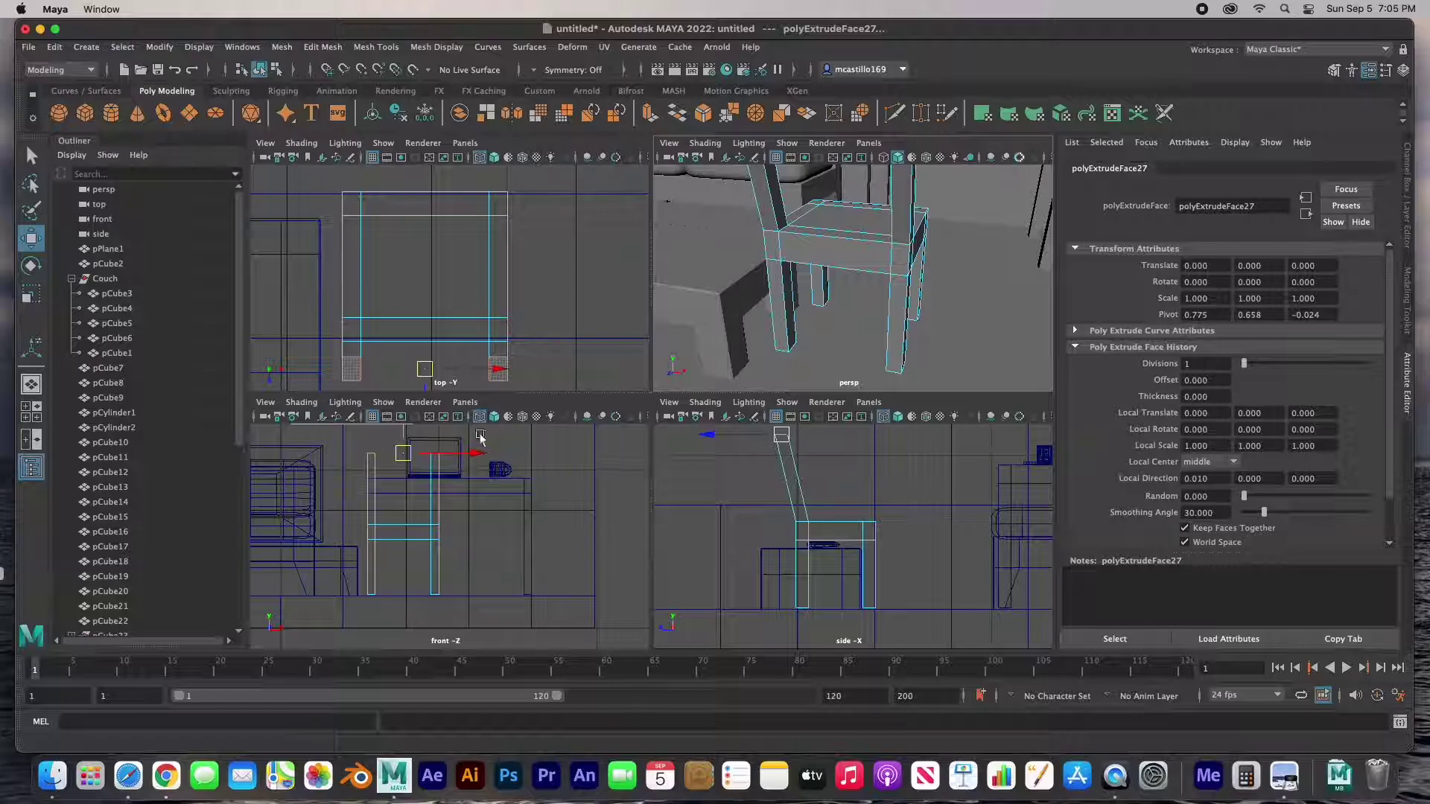
Step: Create a cube between the chair's back posts and scale it to about 0.395 × 0.201 × 0.033 as a thin backrest board
click(85, 113)
drag(341, 595, 423, 514)
scroll(423, 514, up, 3)
key(r)
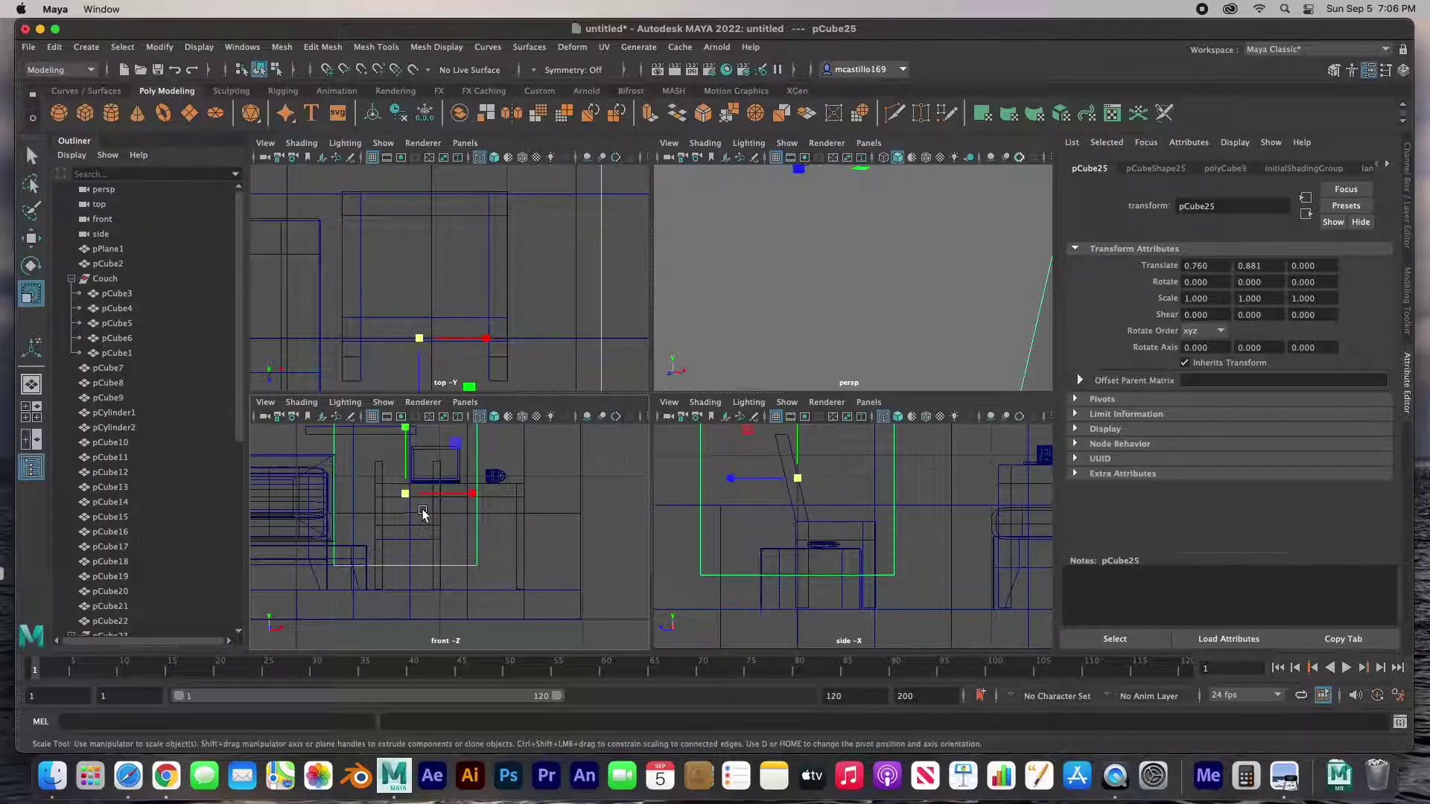
drag(407, 437, 428, 497)
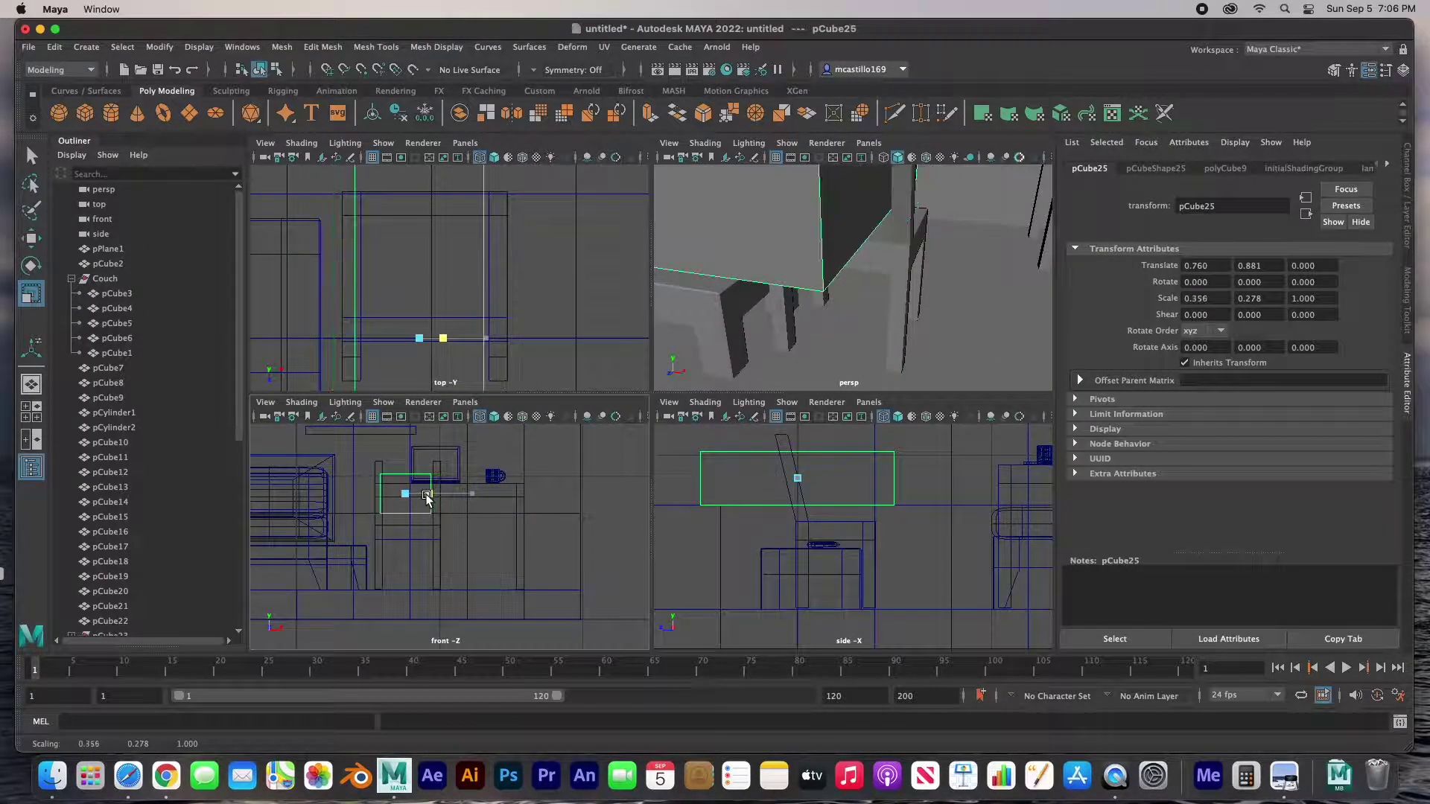
drag(407, 449, 406, 481)
key(w)
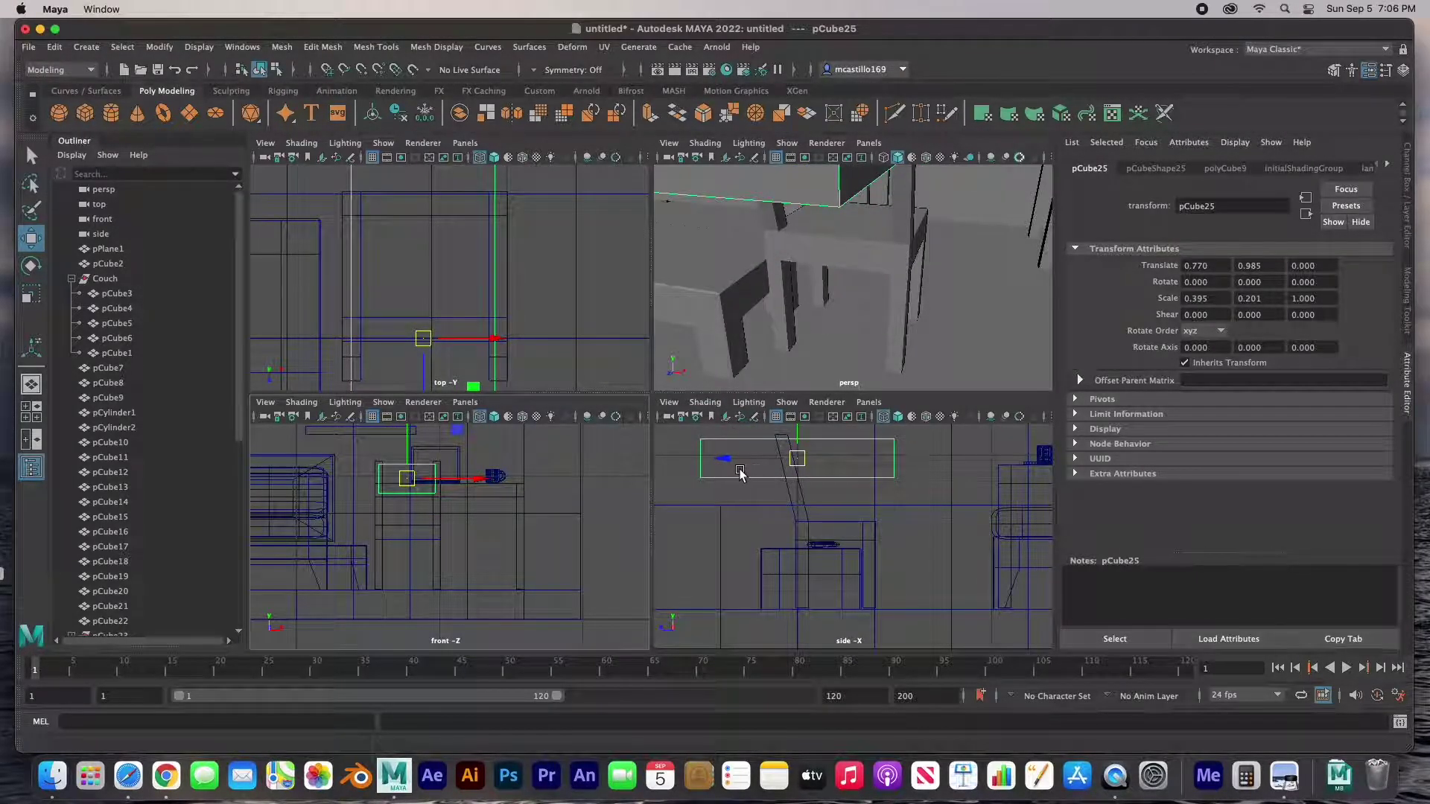
key(r)
drag(728, 461, 794, 463)
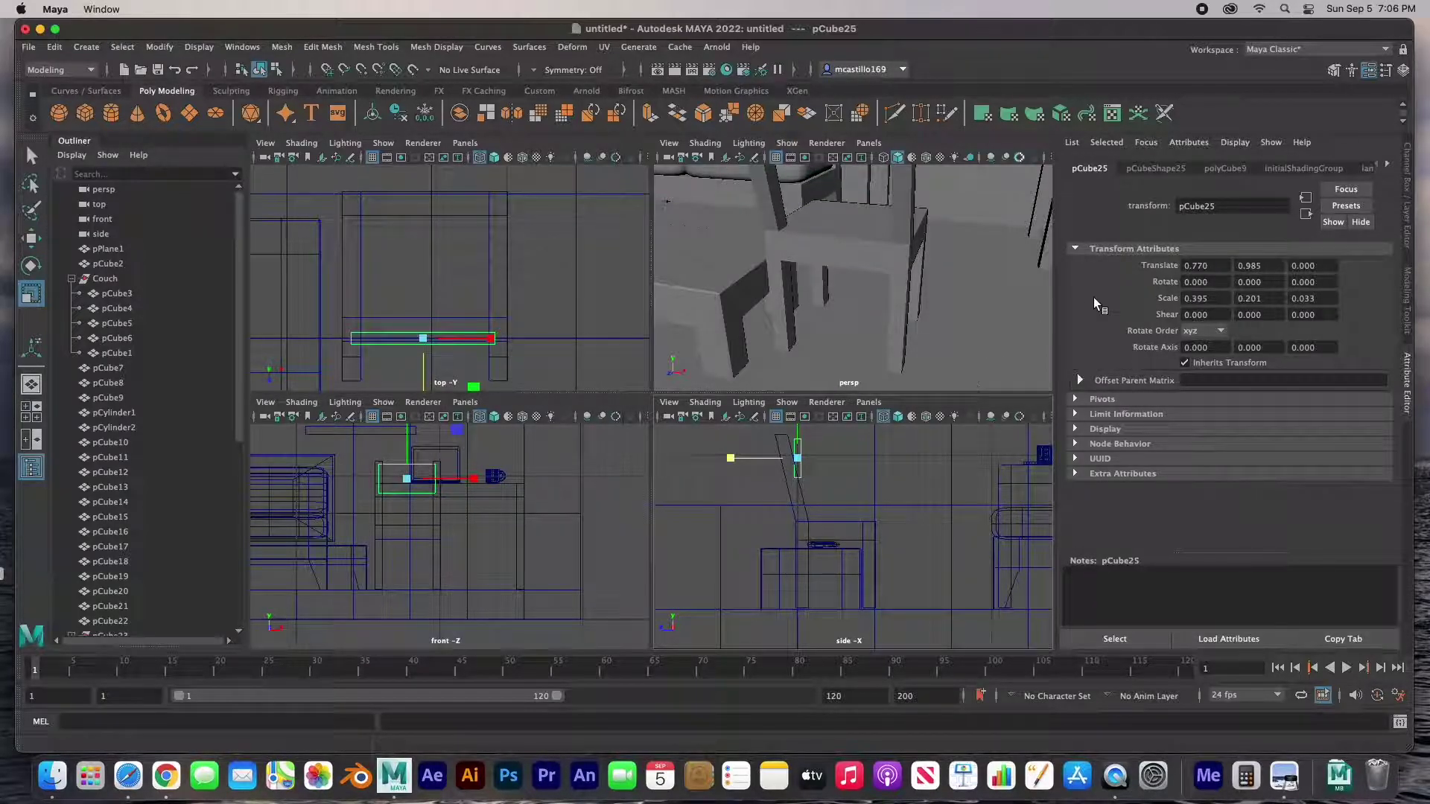
Step: Set the backrest board's width subdivisions to 4 and move its inner vertices backward to bow the board into a gentle curve
click(1240, 169)
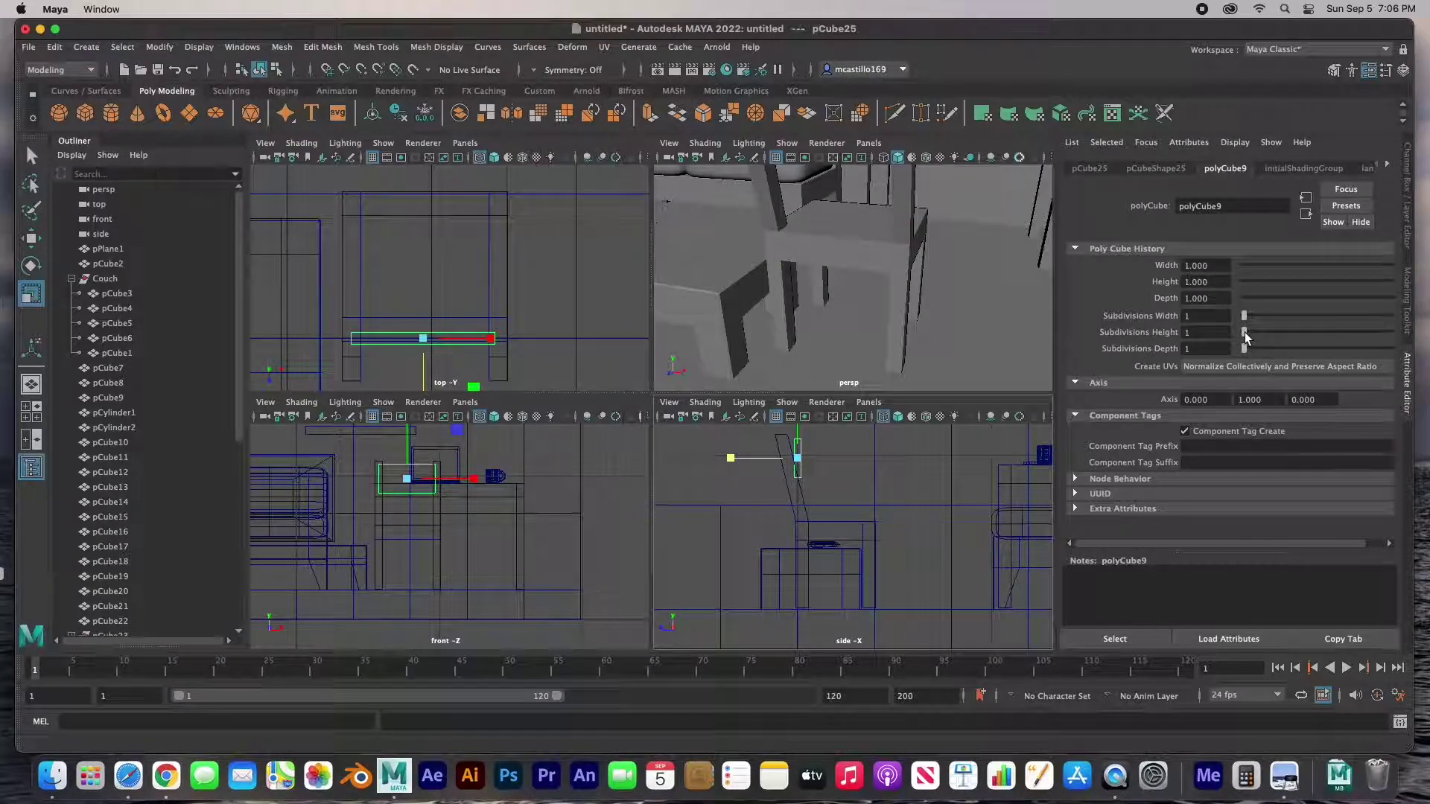
drag(1244, 317, 1255, 318)
right_drag(412, 339, 356, 339)
drag(377, 323, 472, 377)
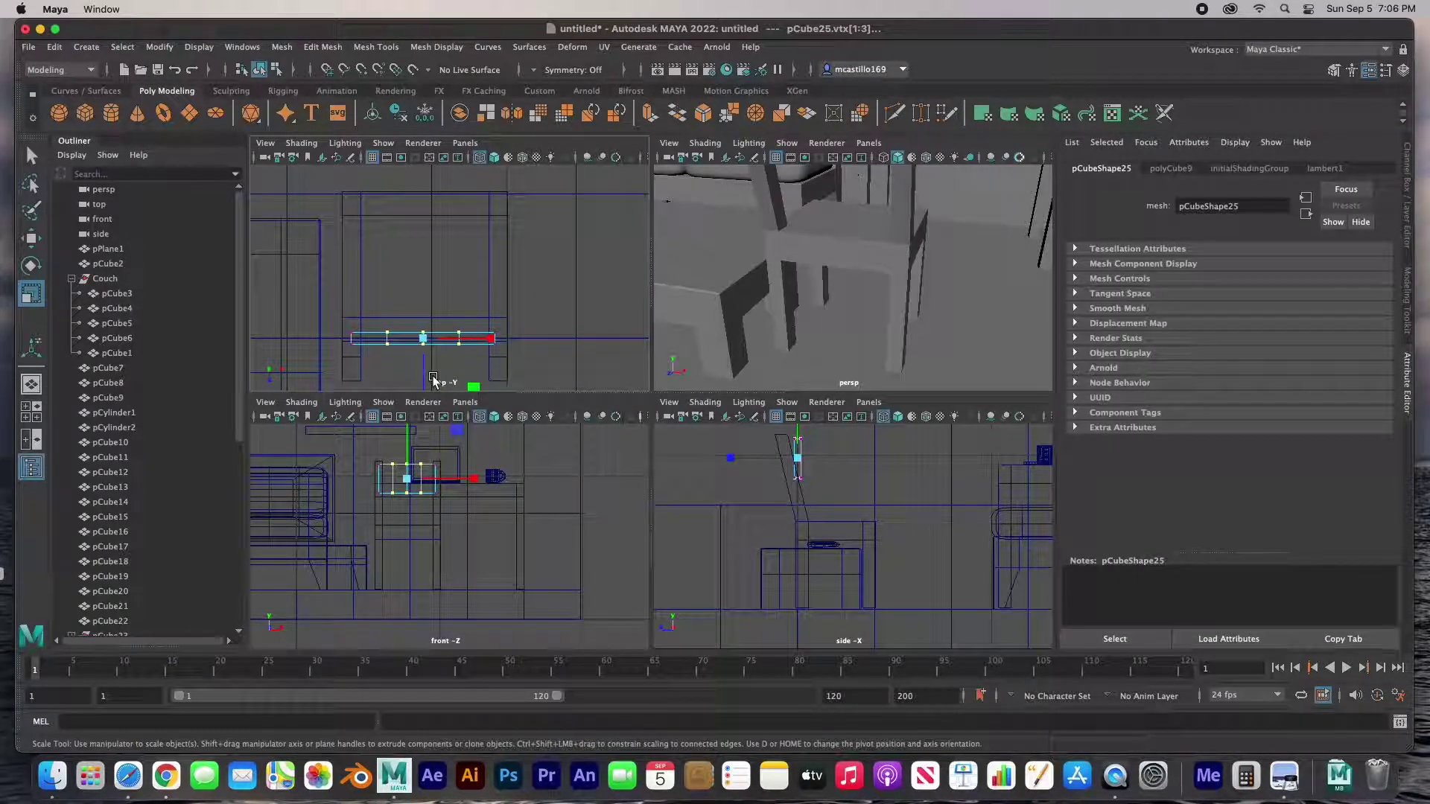
drag(423, 371, 421, 382)
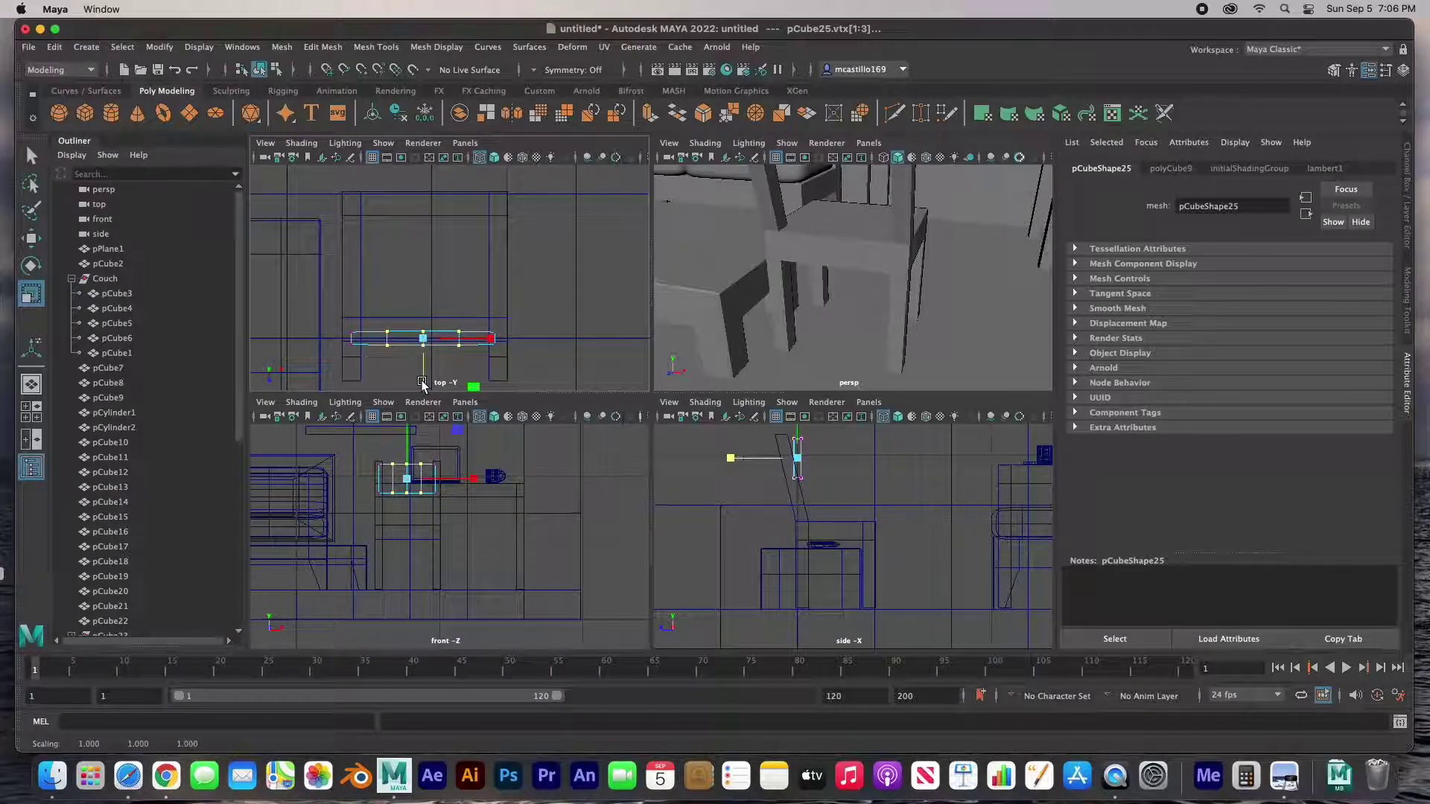
key(w)
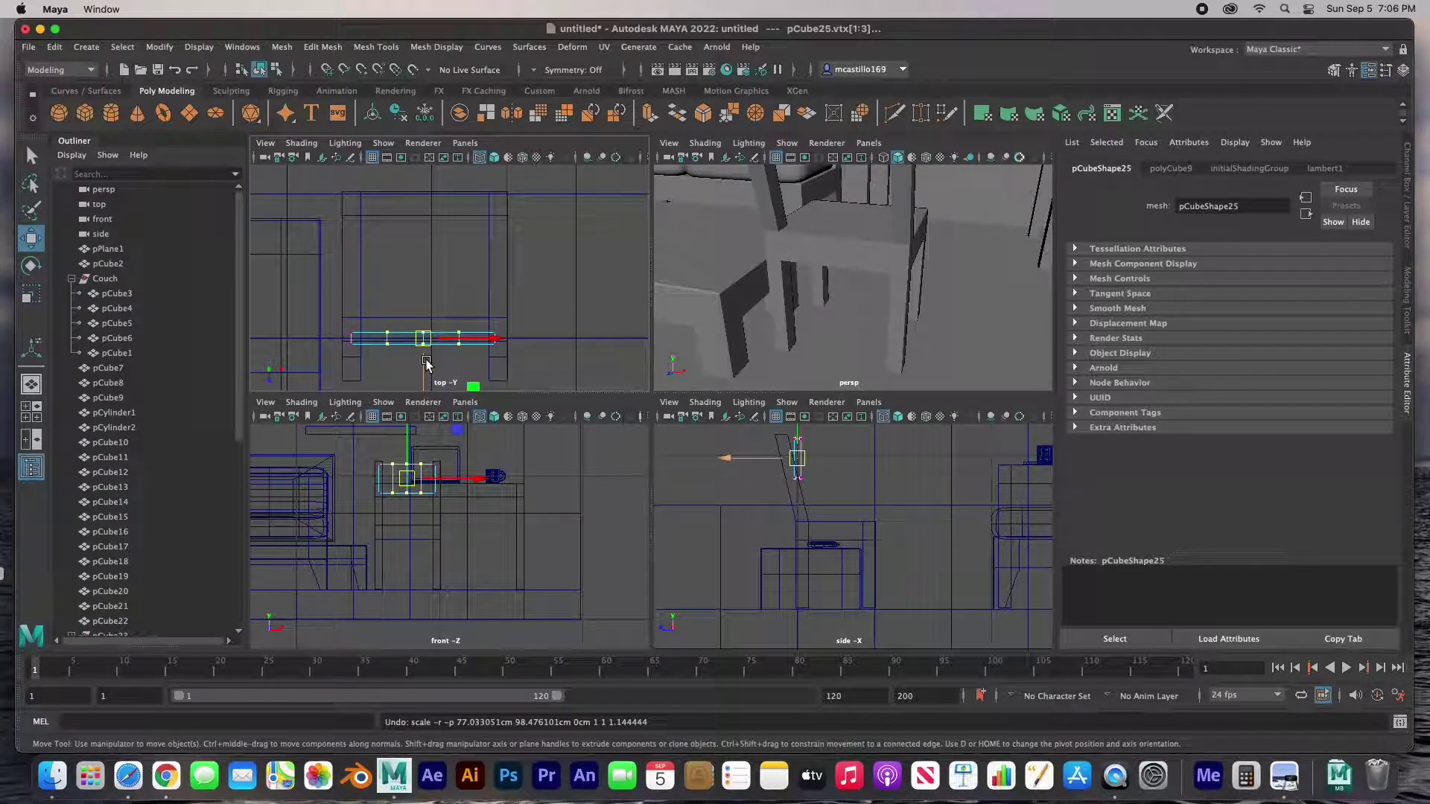
key(f)
scroll(412, 332, down, 8)
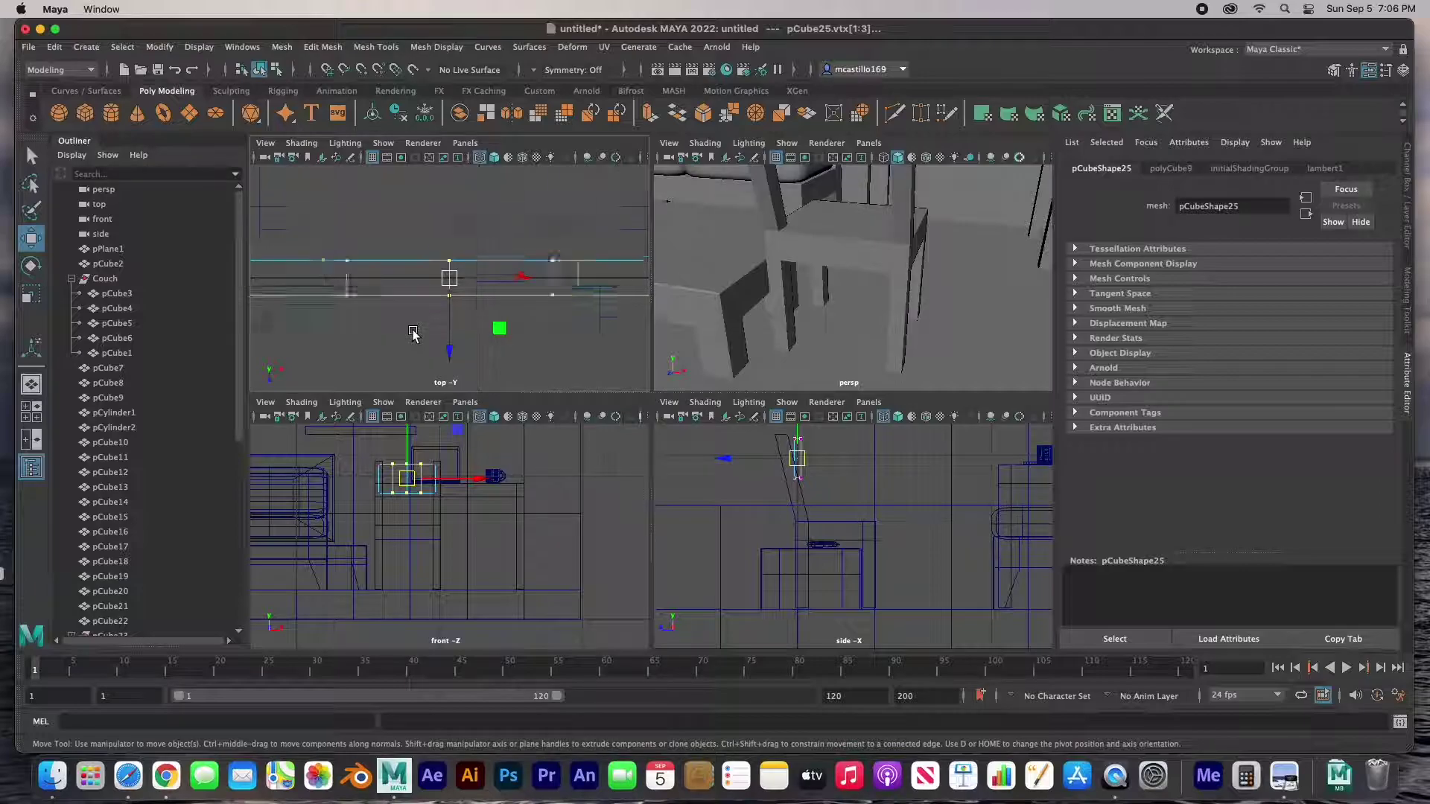
drag(448, 316, 450, 328)
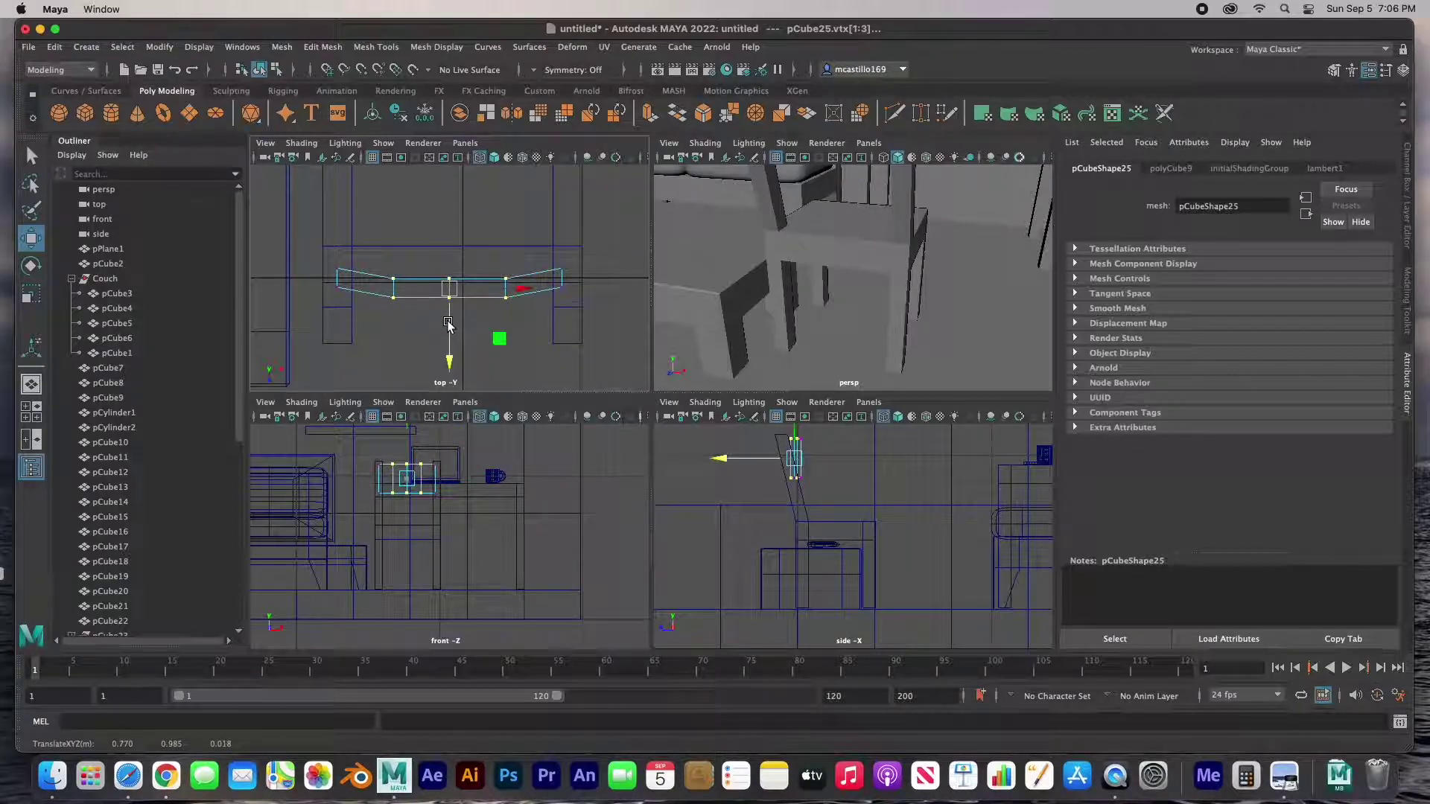
drag(449, 344, 450, 355)
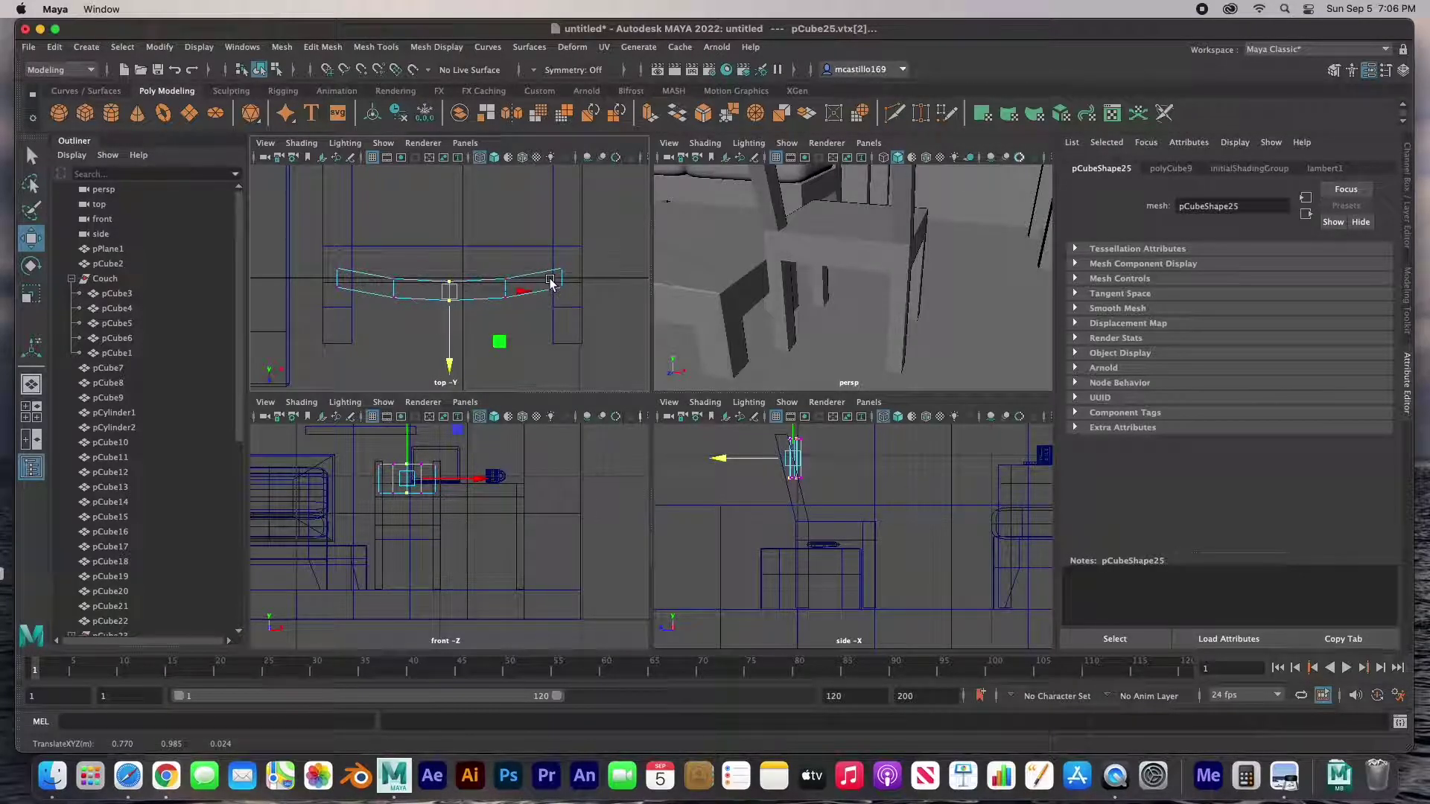
Step: Move the curved backrest board back between the chair posts and tilt it about 14° to match their slant
right_drag(548, 271, 601, 249)
key(space)
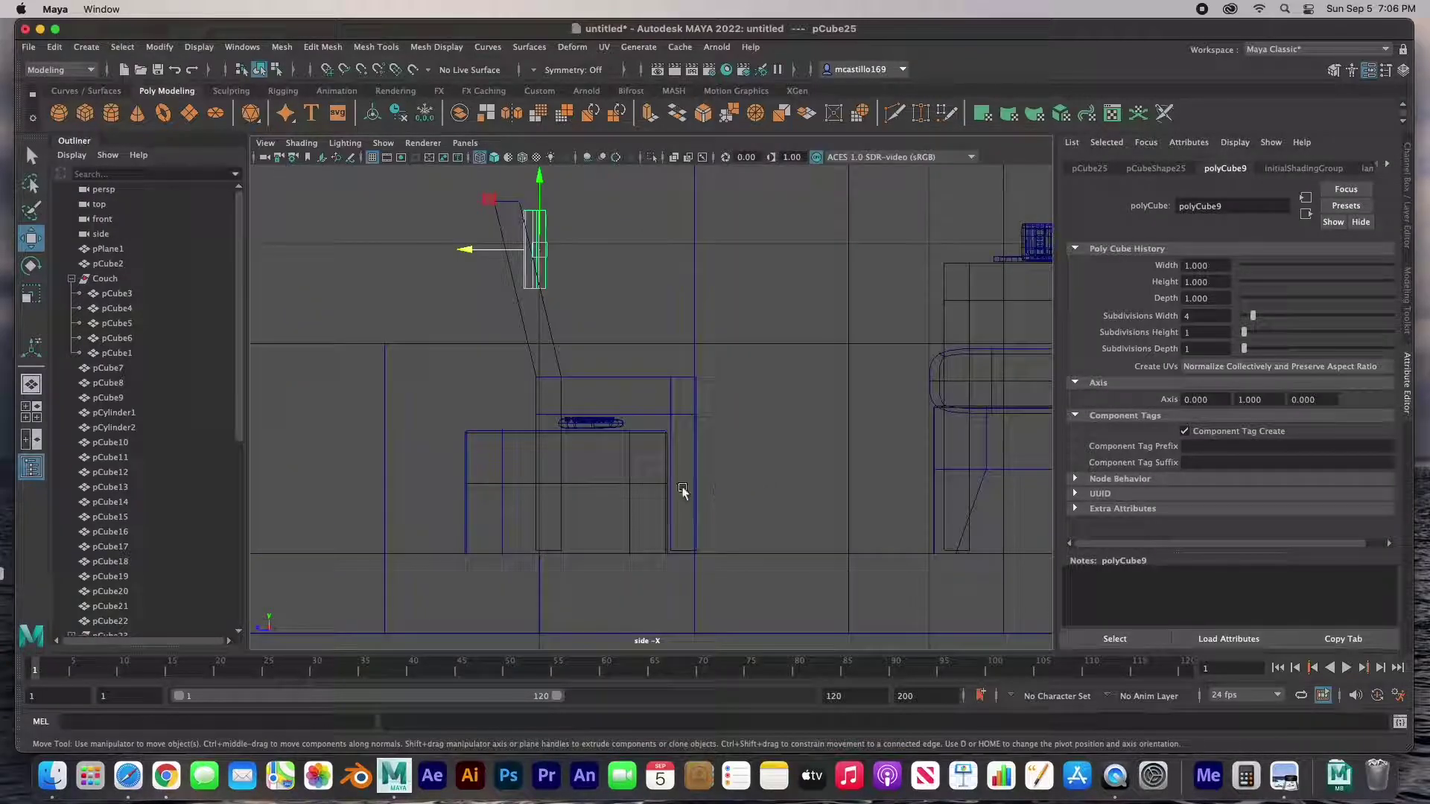
drag(541, 250, 523, 248)
key(e)
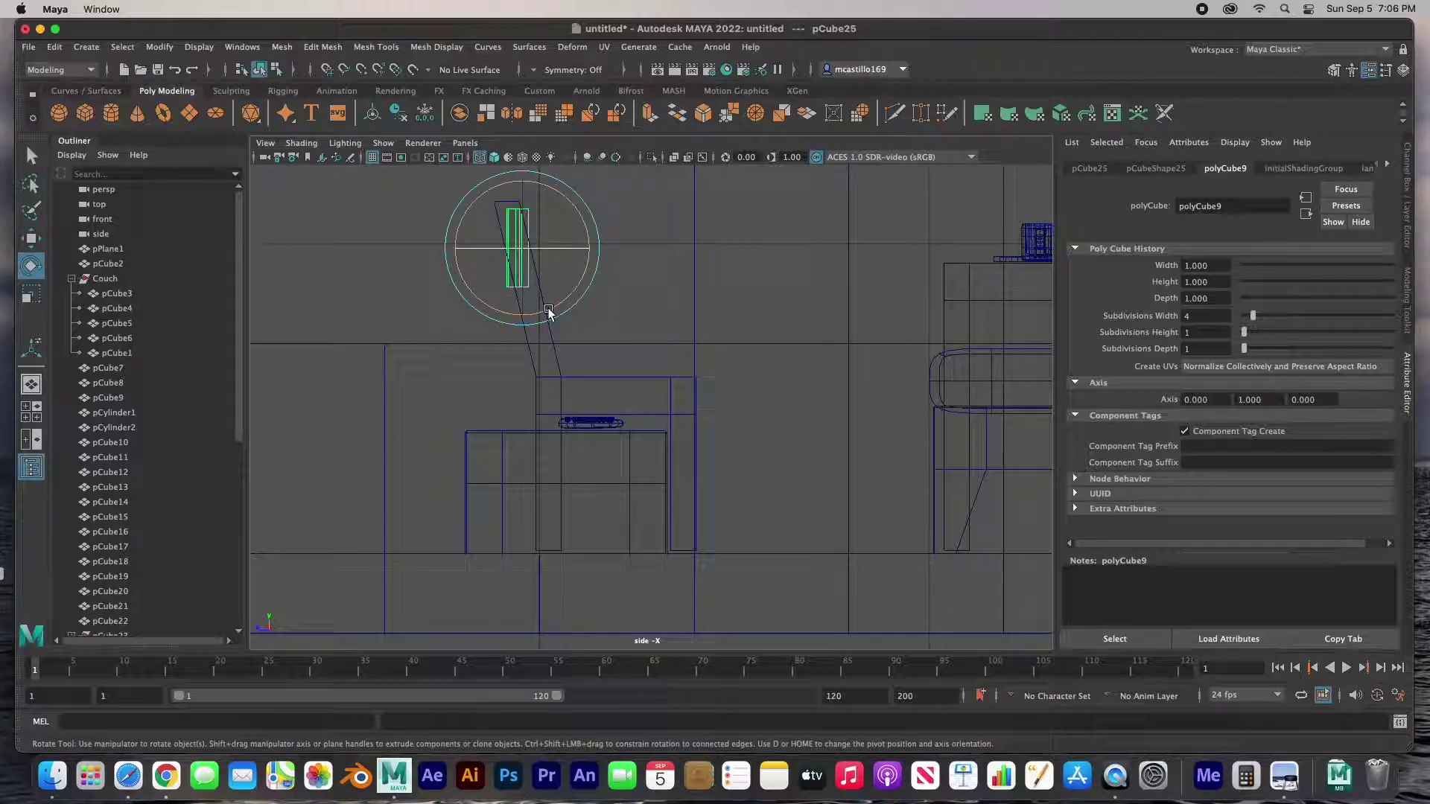
drag(549, 308, 562, 304)
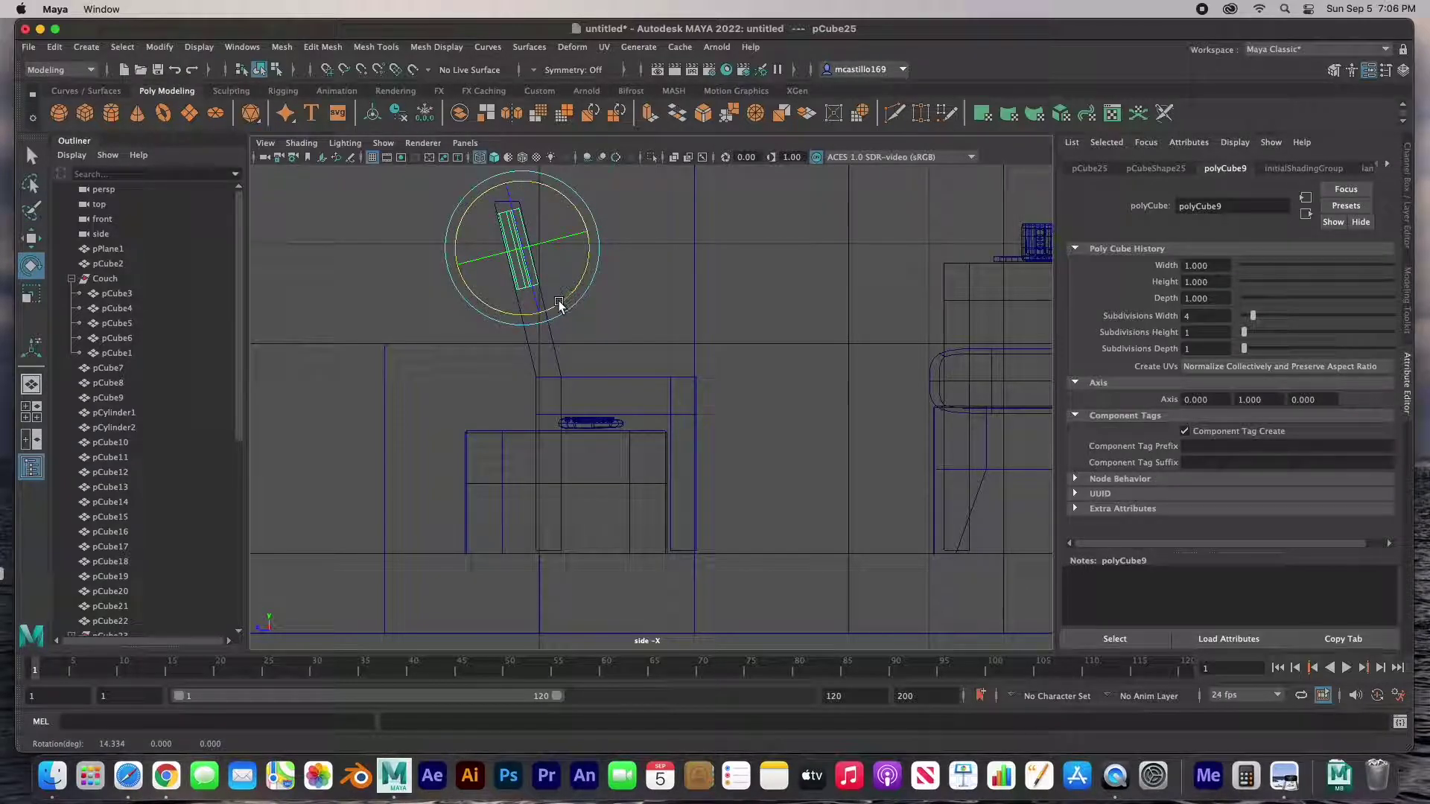
key(space)
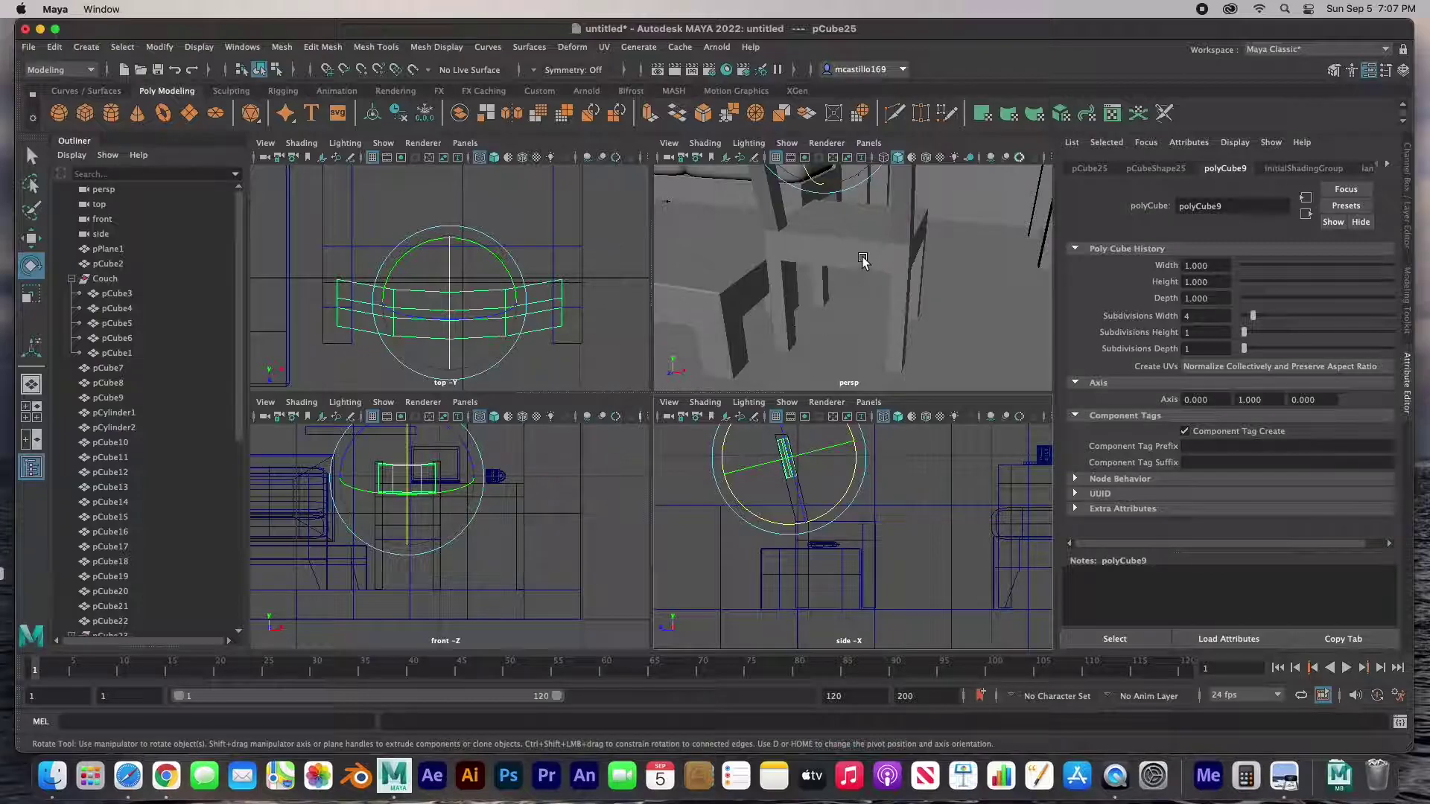
Step: Duplicate a couch seat cushion and move the copy out over the coffee table toward the chair
key(space)
scroll(639, 365, down, 5)
alt+drag(639, 348, 569, 355)
click(710, 248)
alt+drag(709, 249, 580, 325)
scroll(580, 326, down, 5)
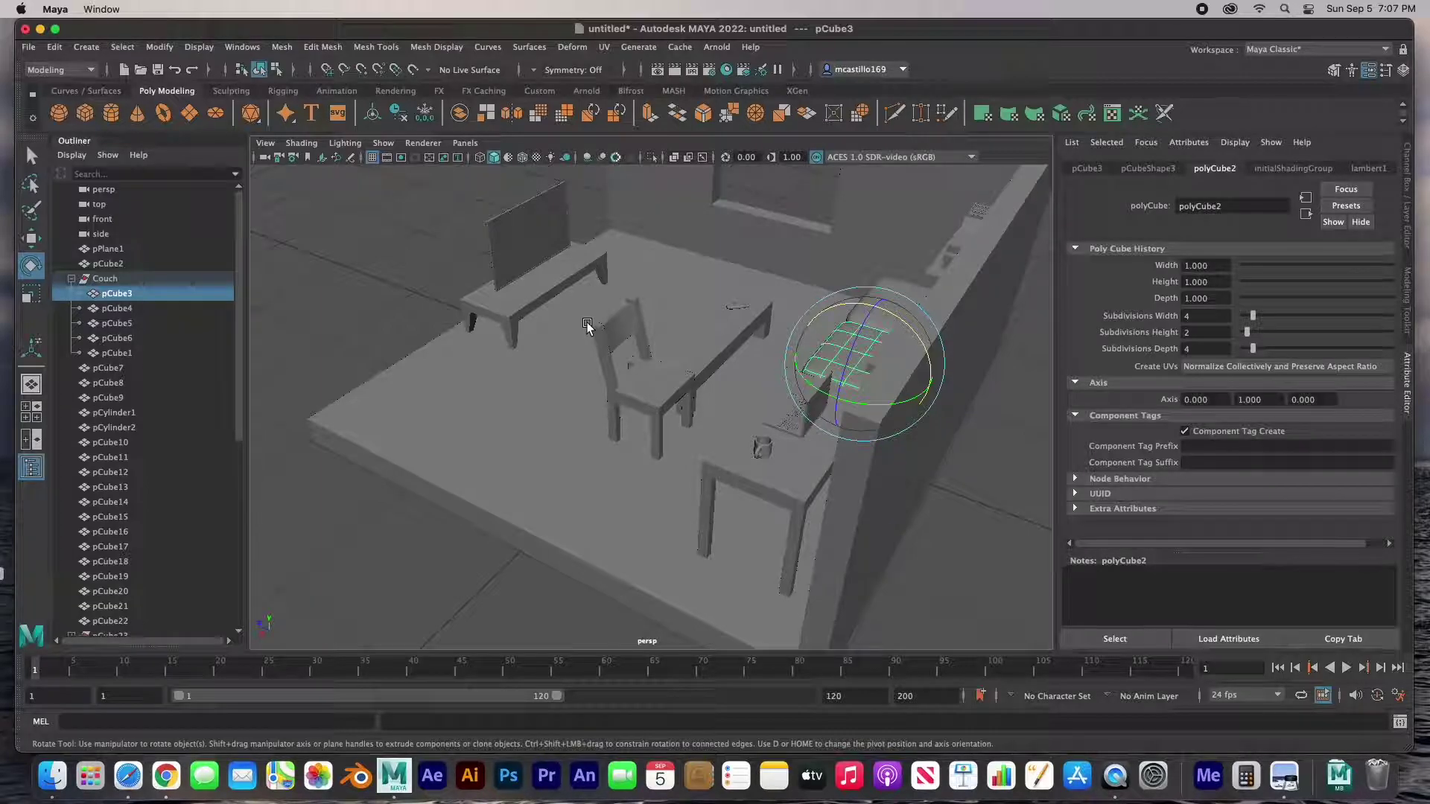
key(w)
shift+drag(862, 364, 698, 325)
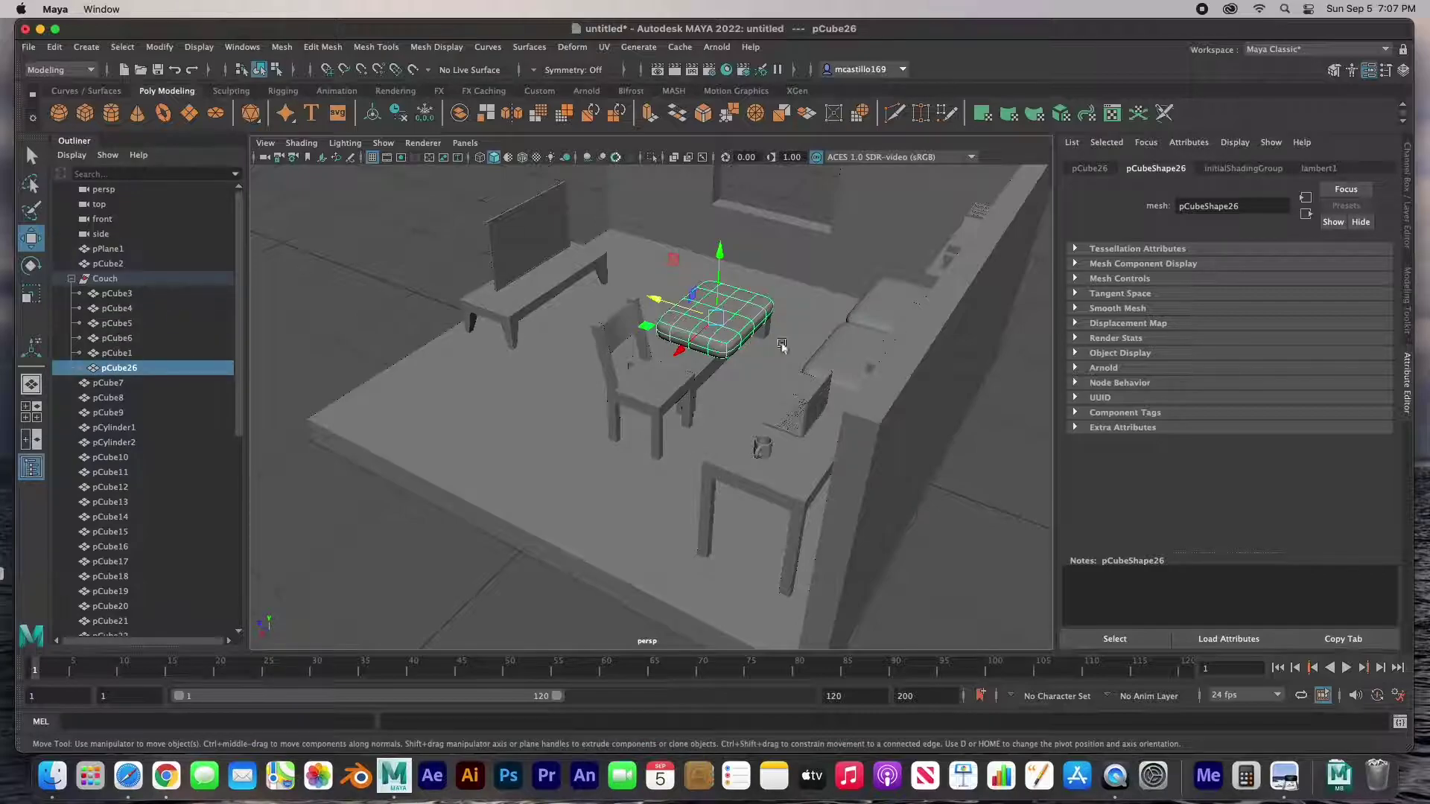
Step: Take the cushion copy out of the Couch group so it stands as a separate top-level object
click(104, 279)
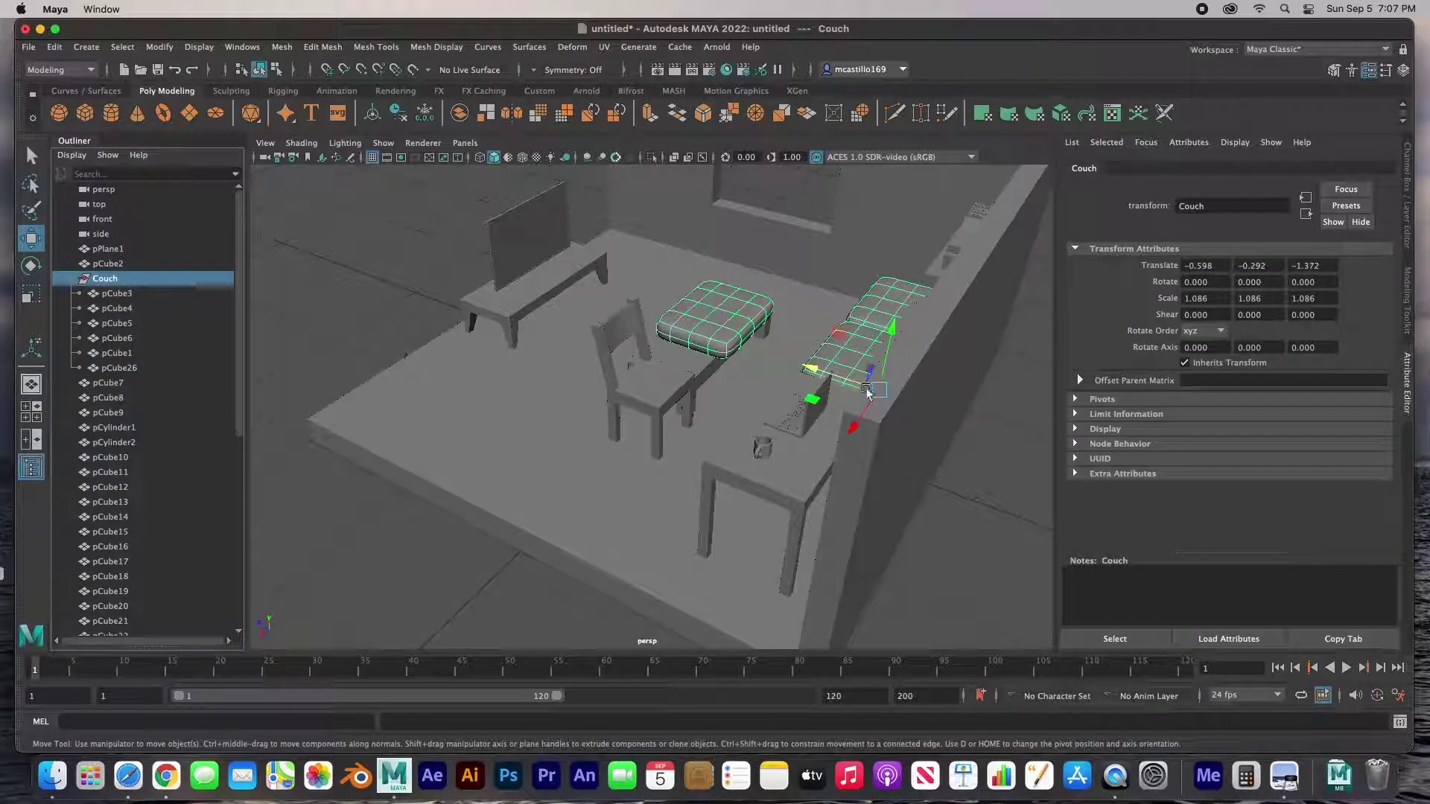
click(728, 324)
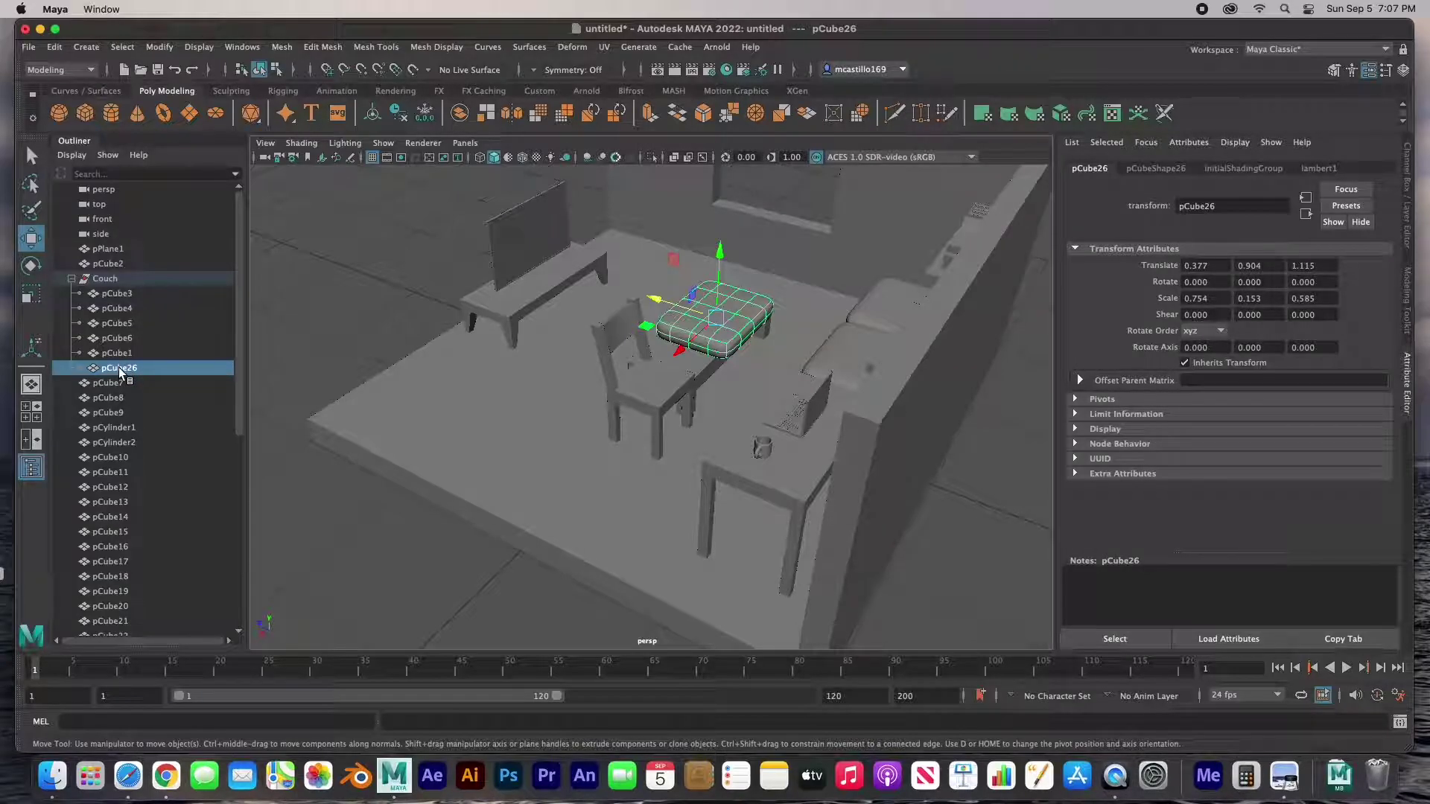
drag(119, 368, 117, 275)
click(106, 293)
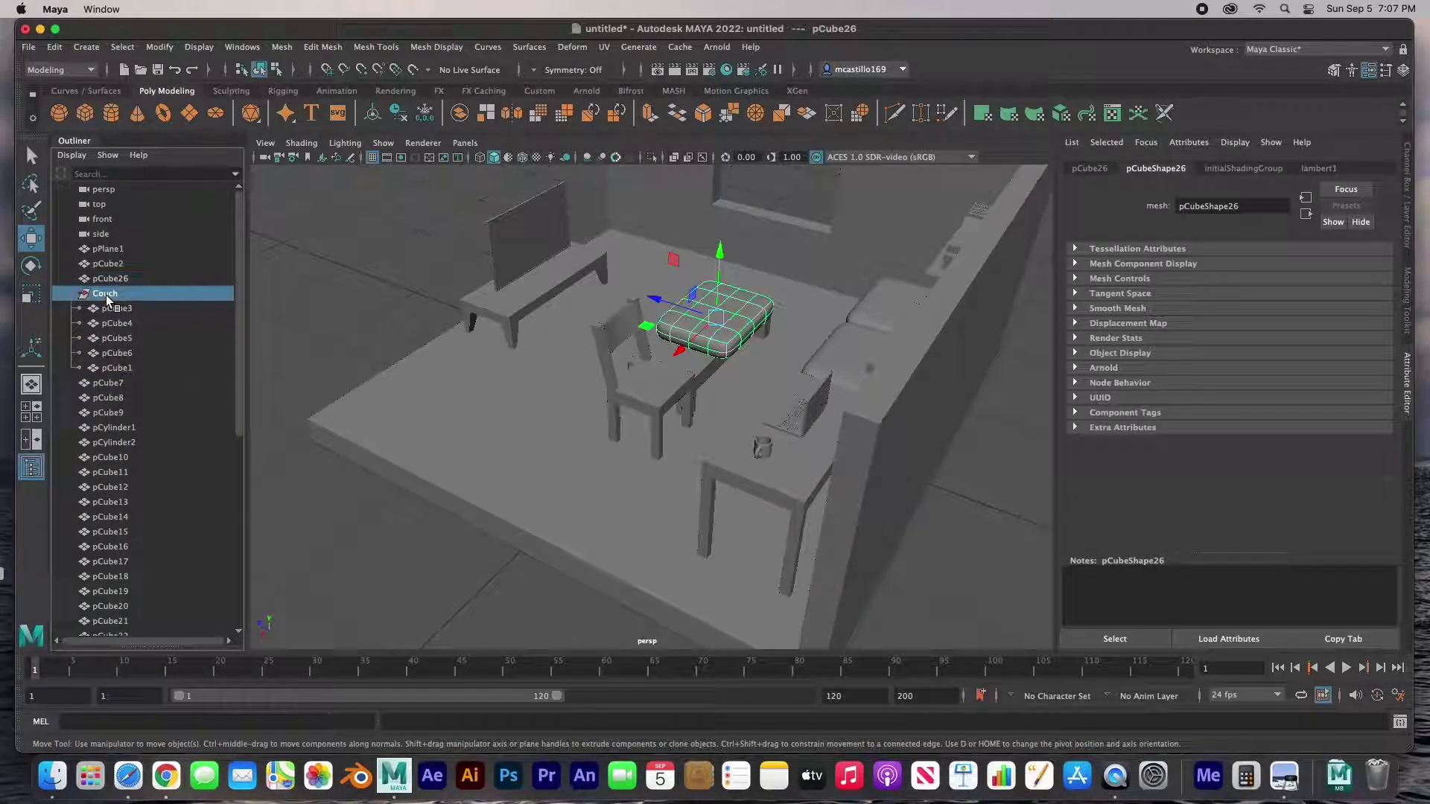
click(113, 278)
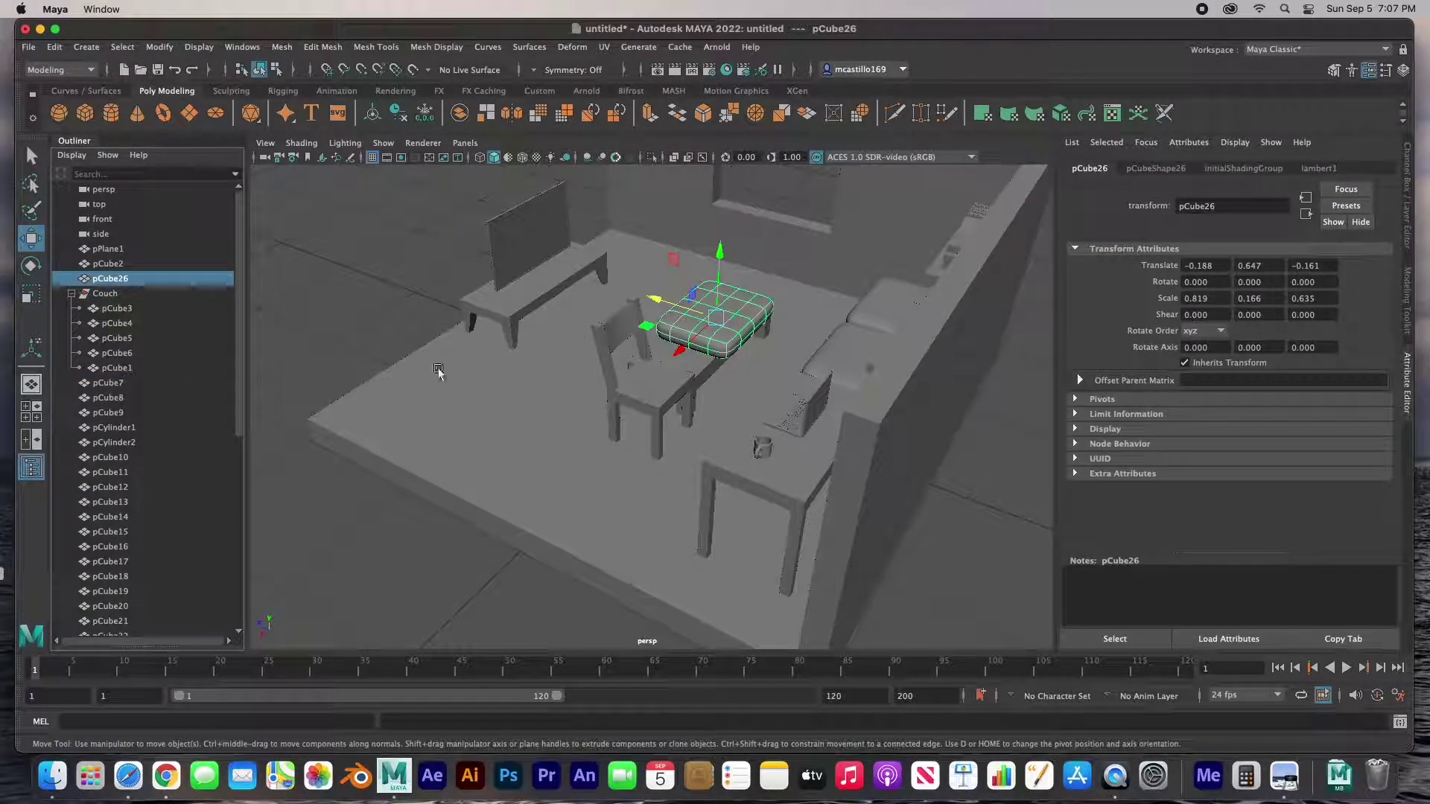
Step: Move the cushion copy over the chair seat and scale it to about 0.432 × 0.111 × 0.420 to fit the seat in plan
drag(713, 319, 605, 406)
key(super+z)
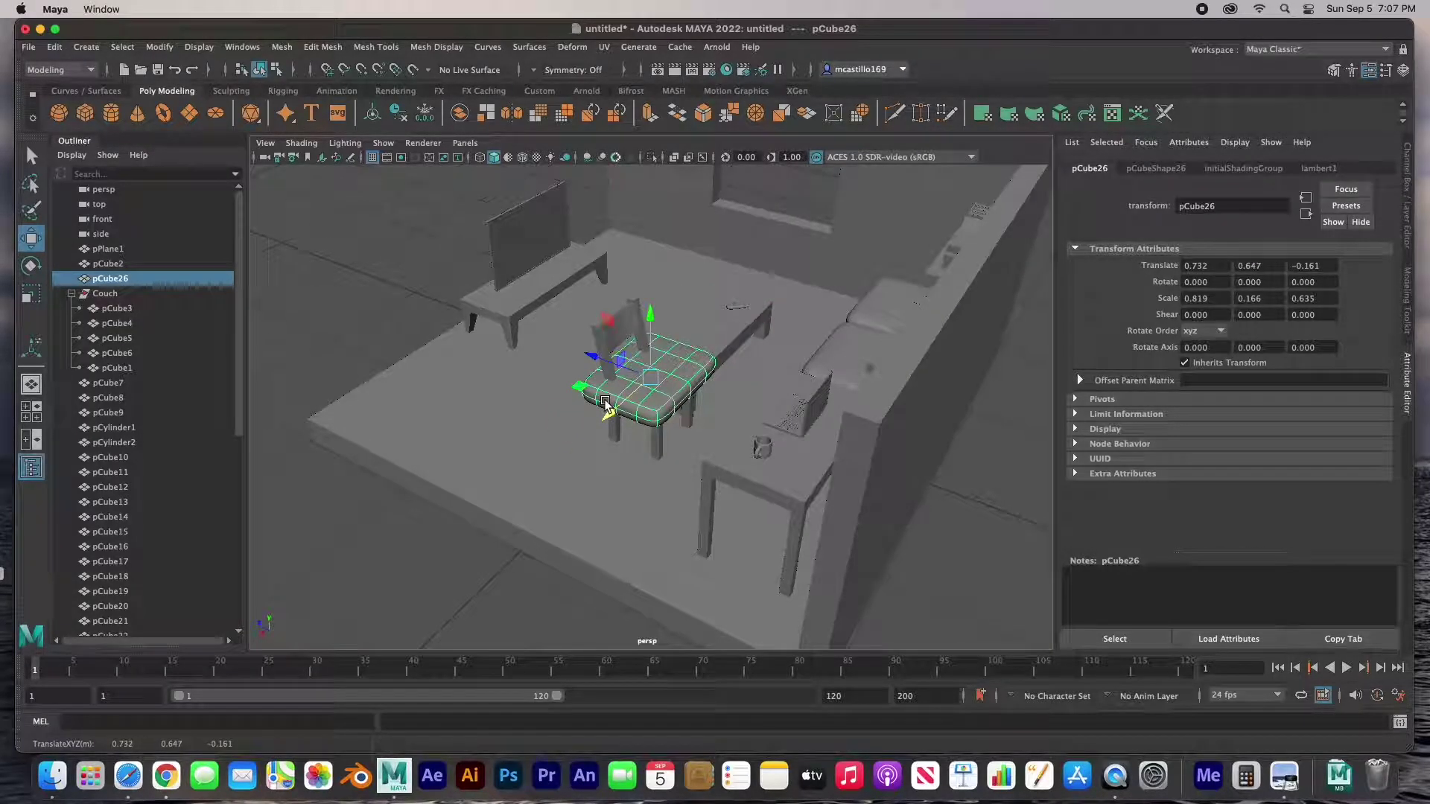
key(space)
key(space)
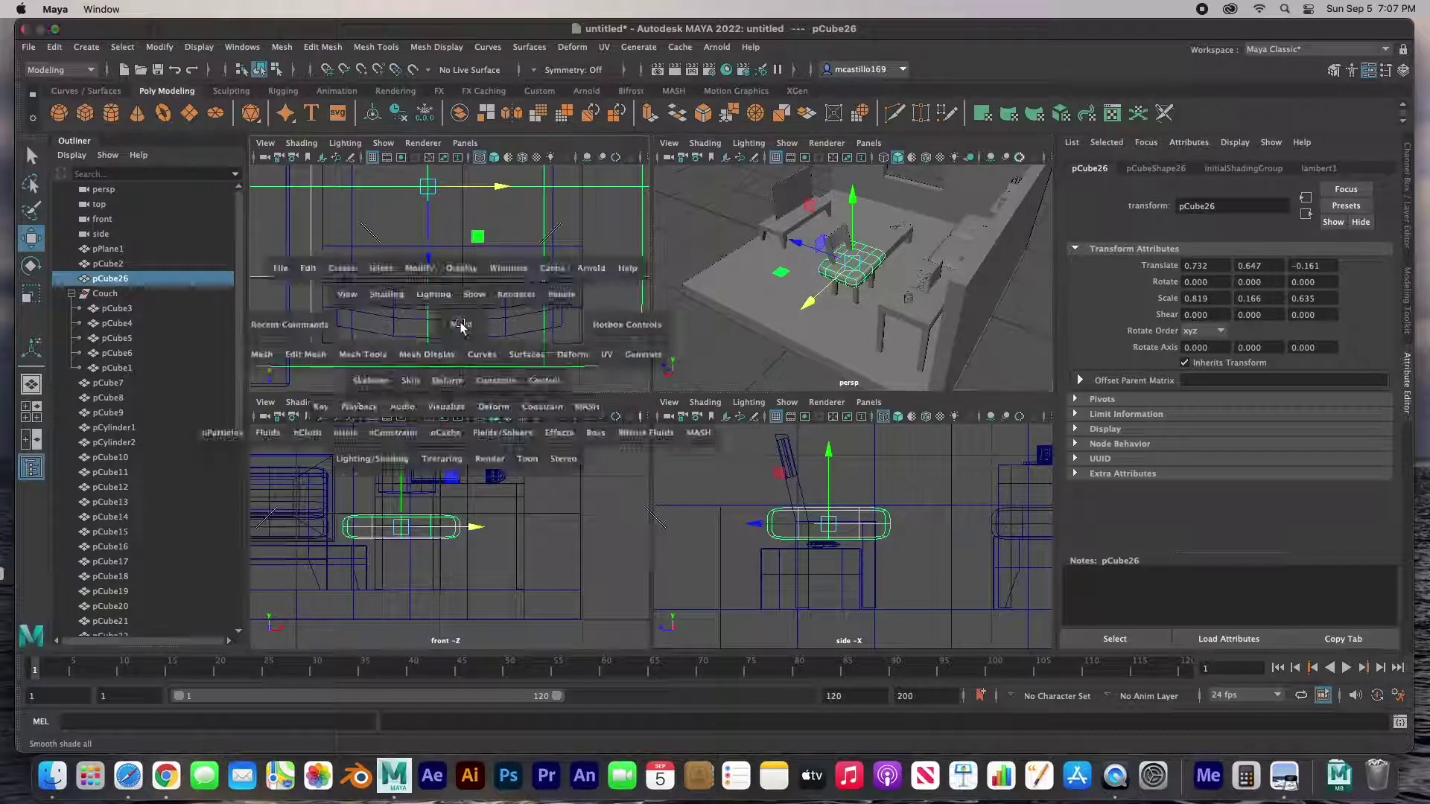
scroll(574, 380, down, 3)
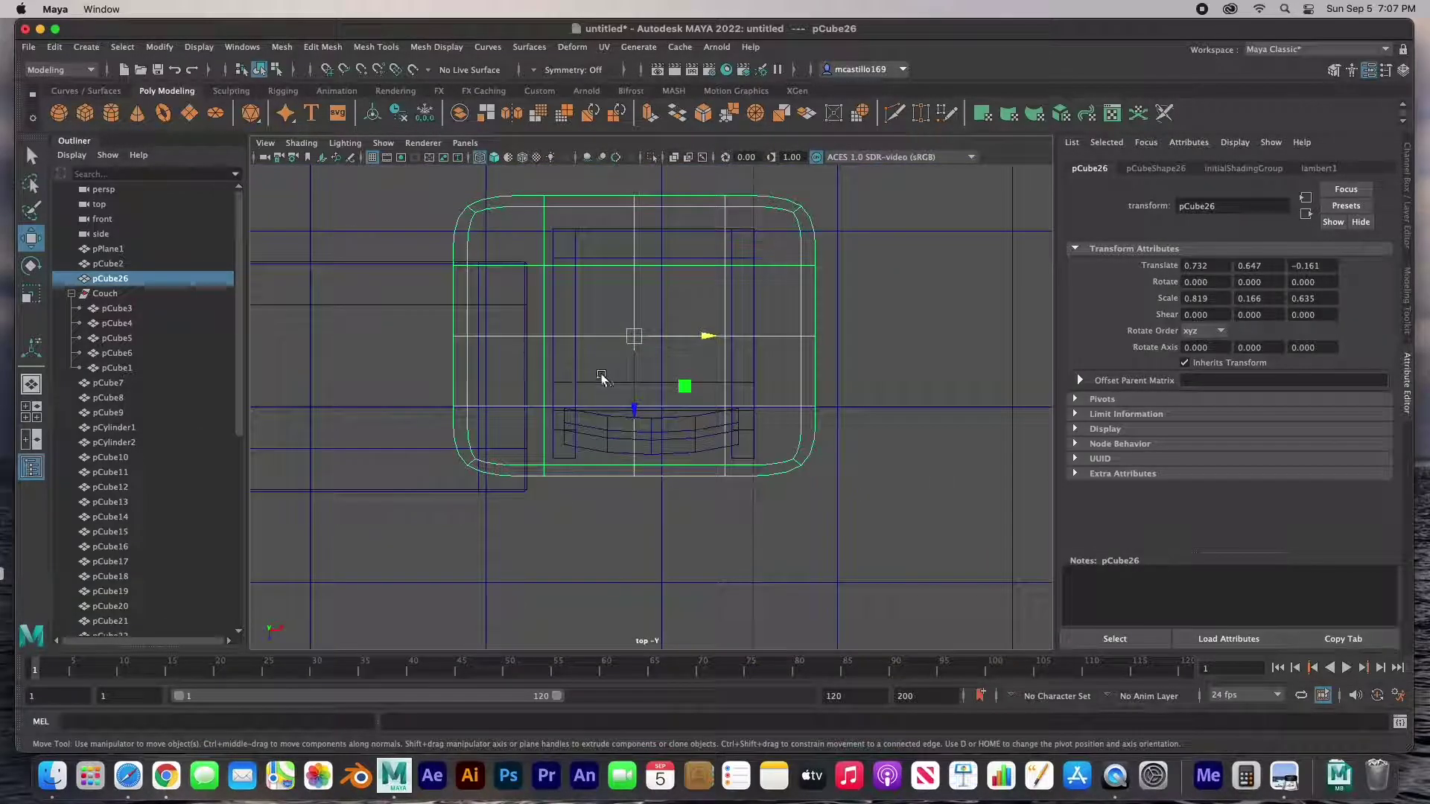
key(r)
drag(635, 336, 712, 322)
key(w)
key(r)
drag(653, 385, 652, 387)
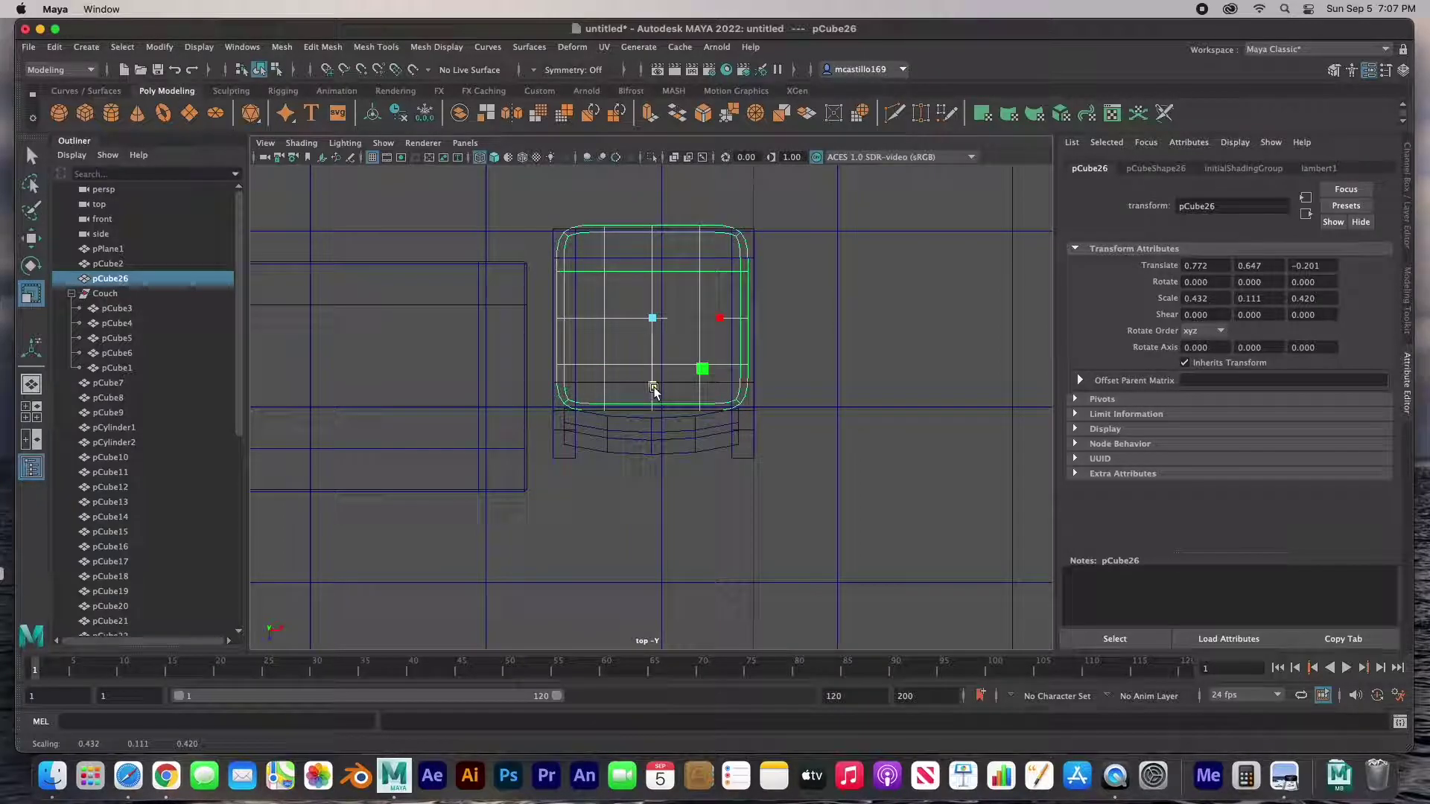
Step: Flatten the cushion copy to a height scale of about 0.041 and set it on top of the chair seat
key(space)
key(space)
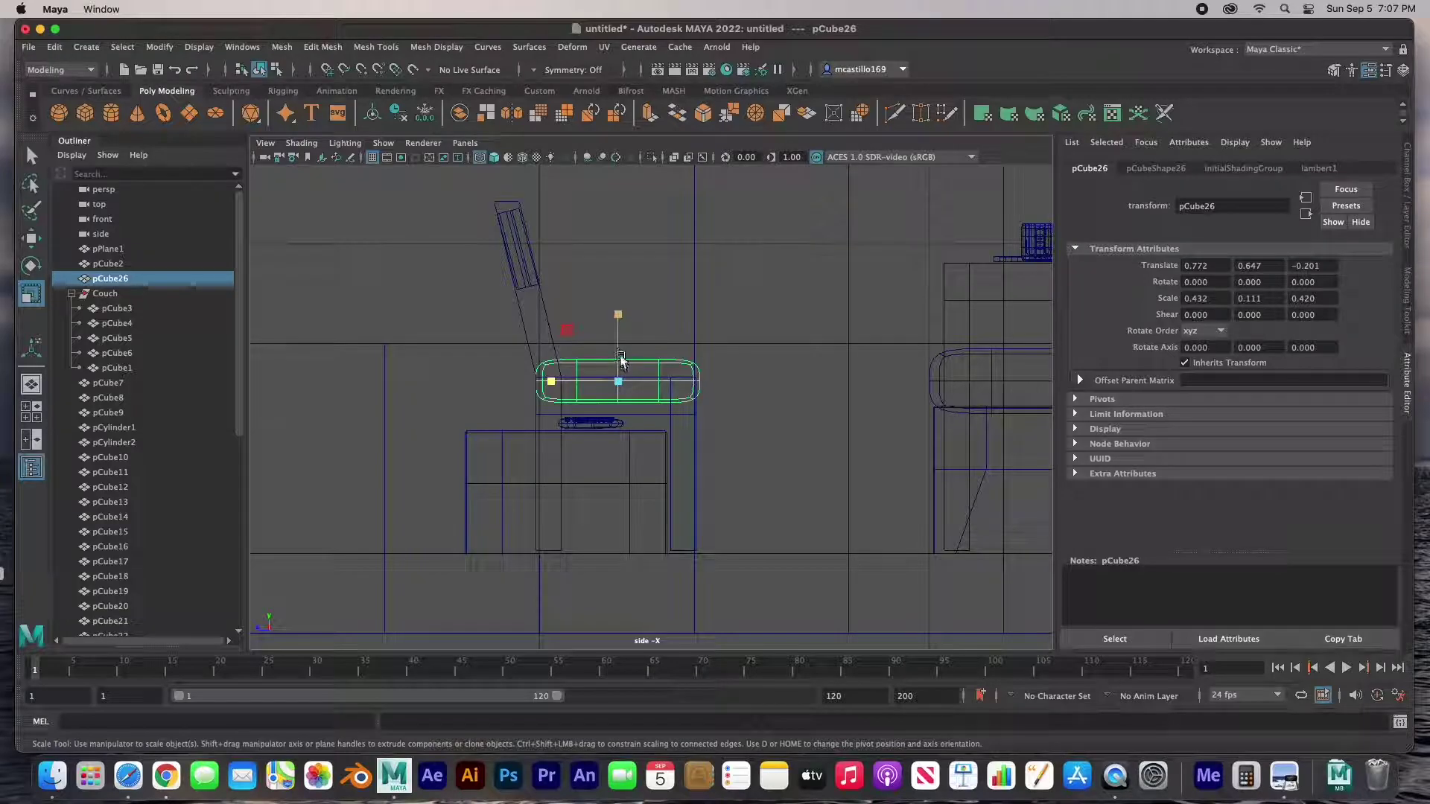
drag(619, 315, 618, 347)
key(w)
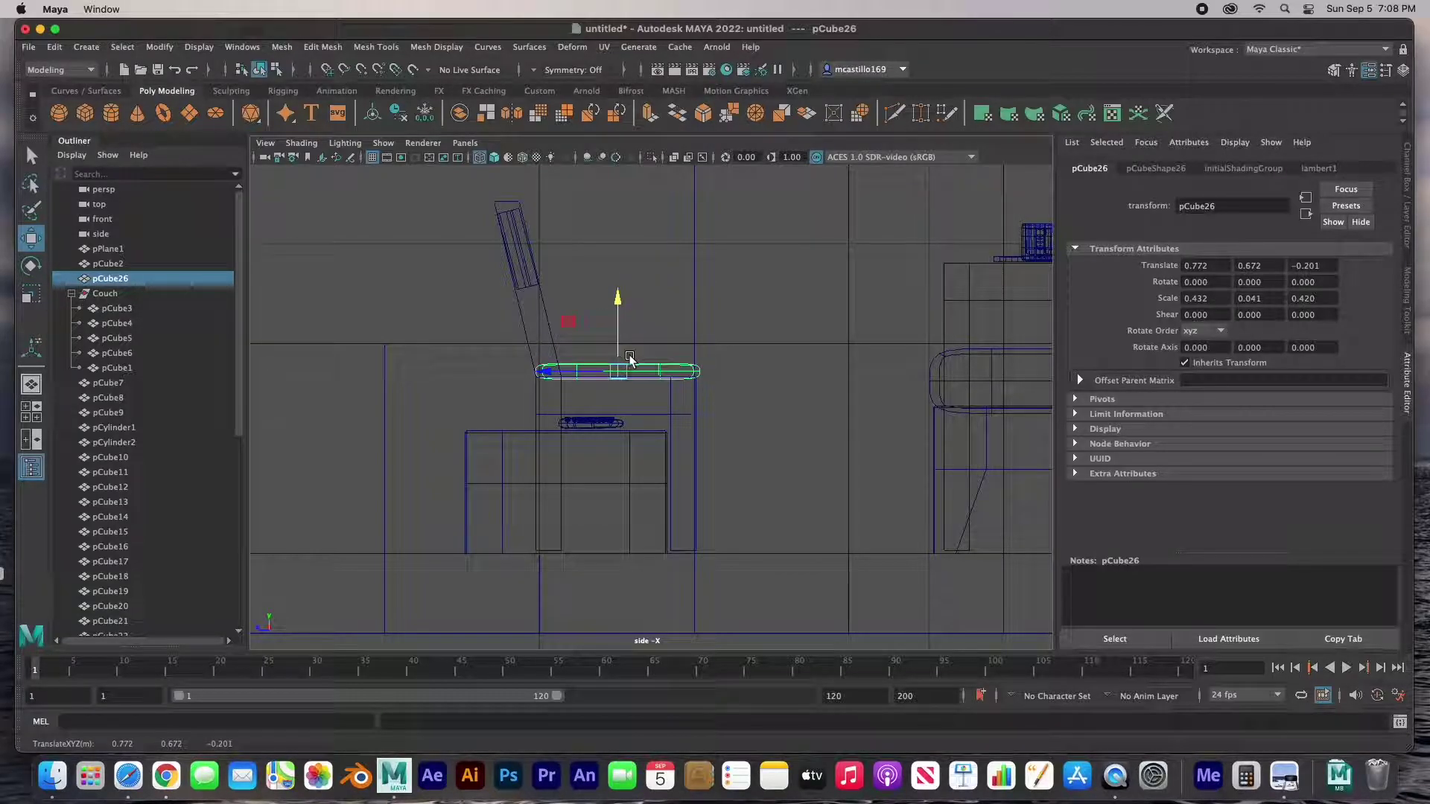
key(space)
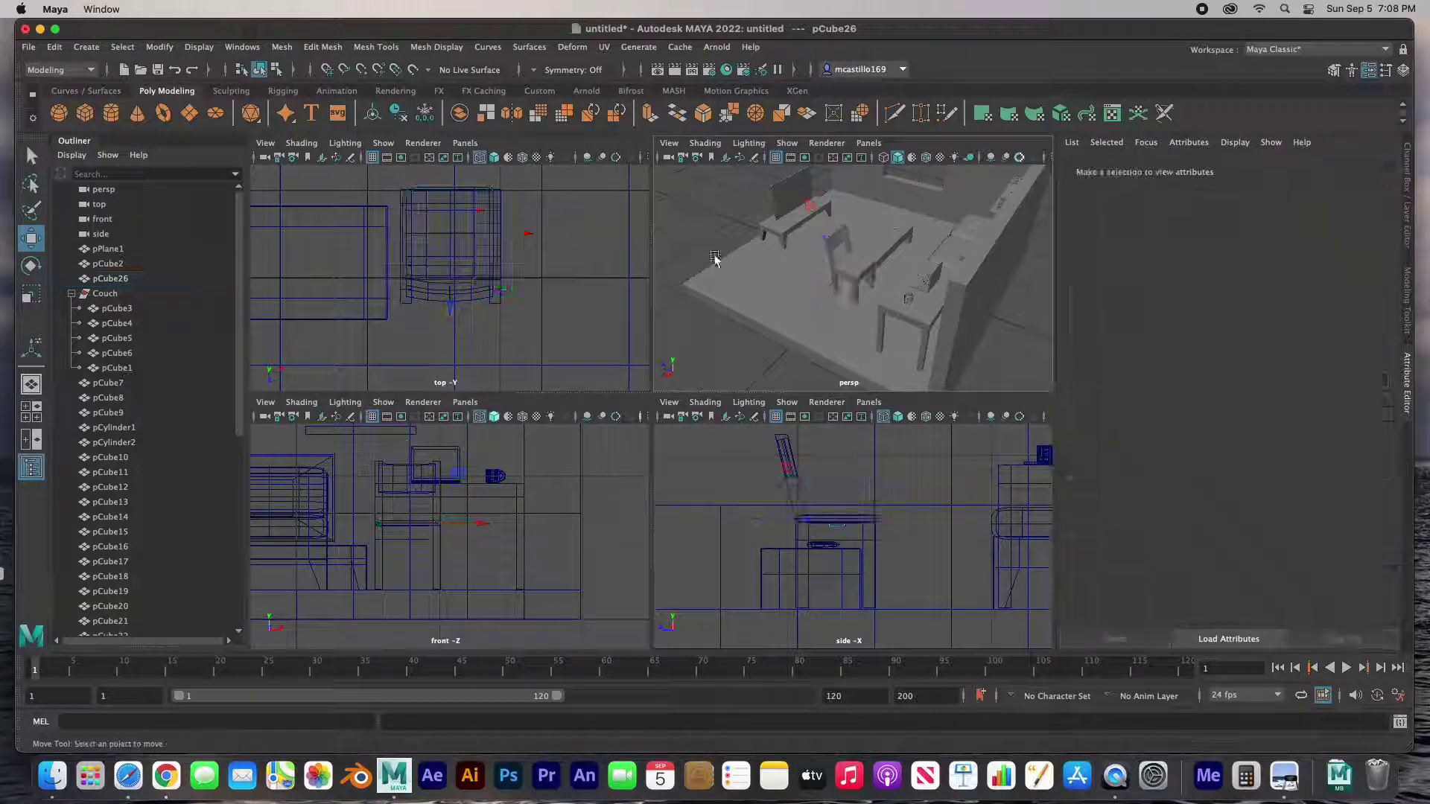
key(space)
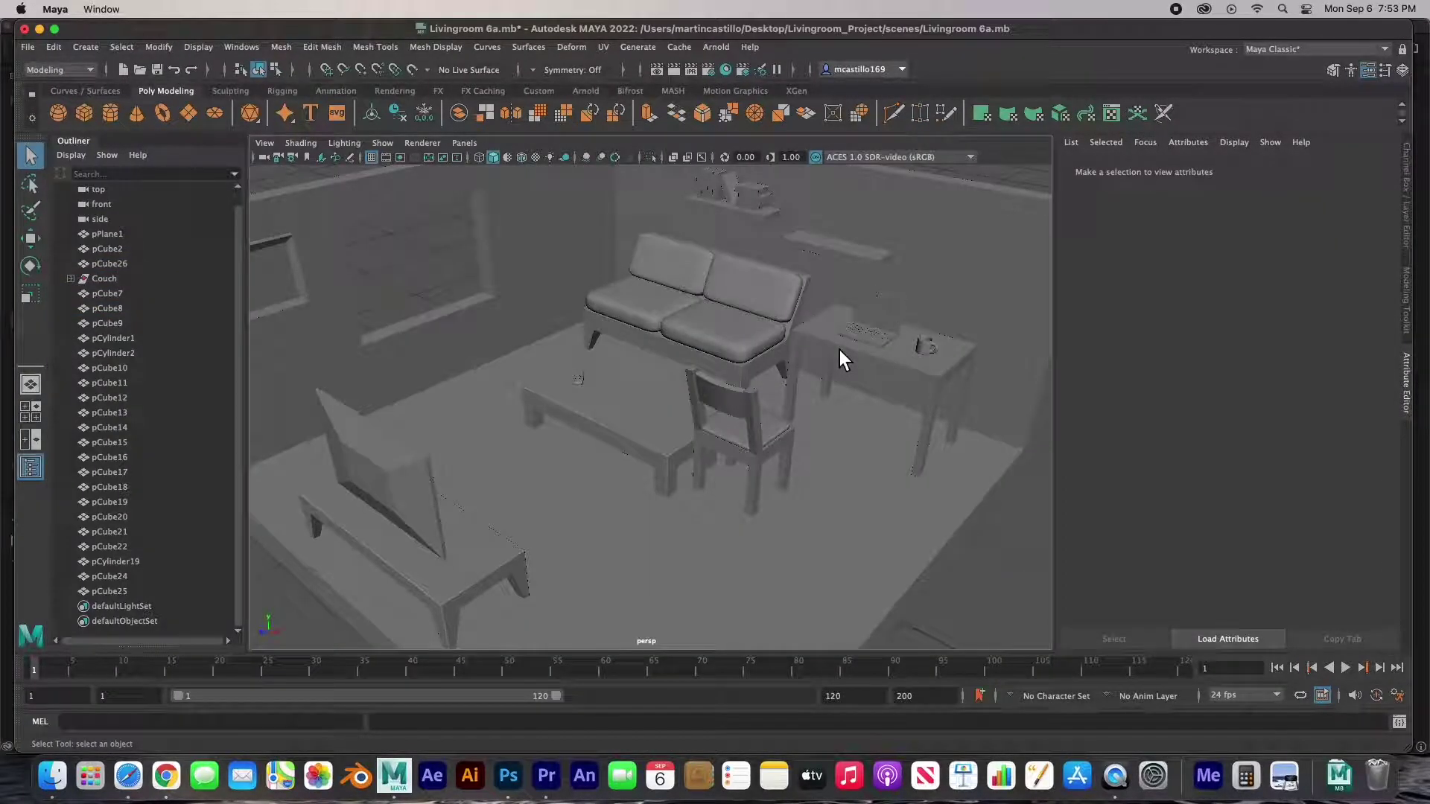
Step: Assign a new Lambert material to the desk and name it Table
click(838, 359)
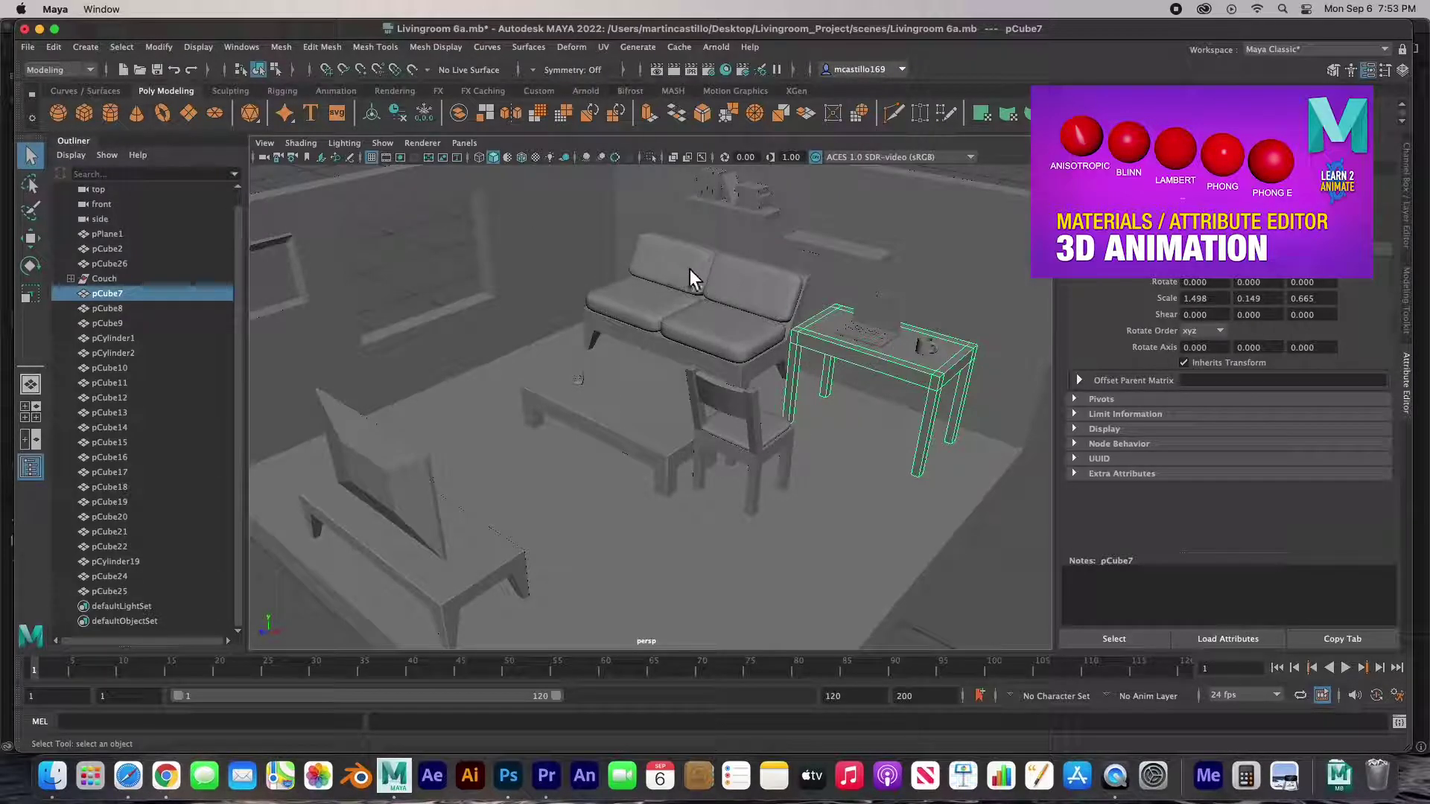
click(396, 93)
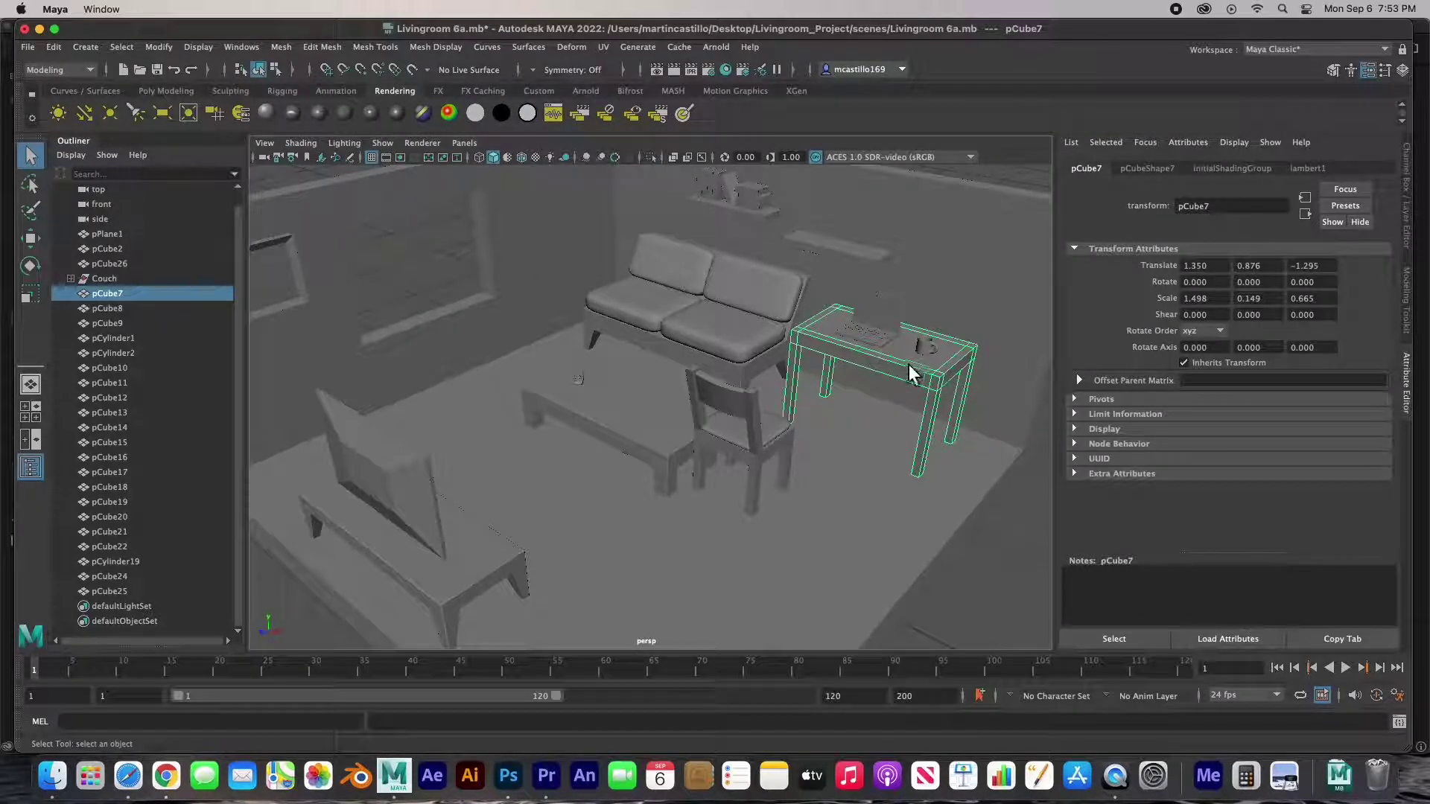
click(347, 117)
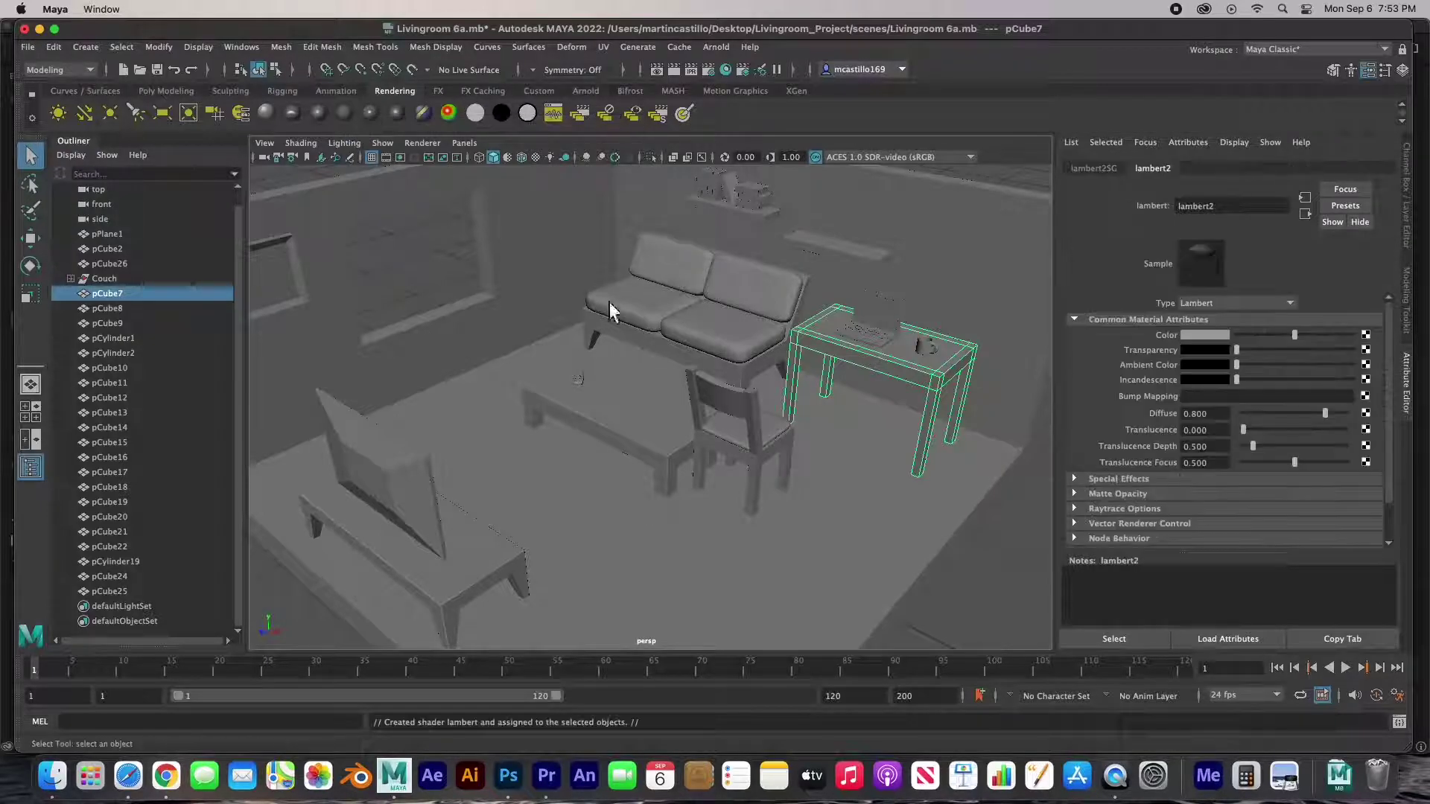
double_click(1243, 209)
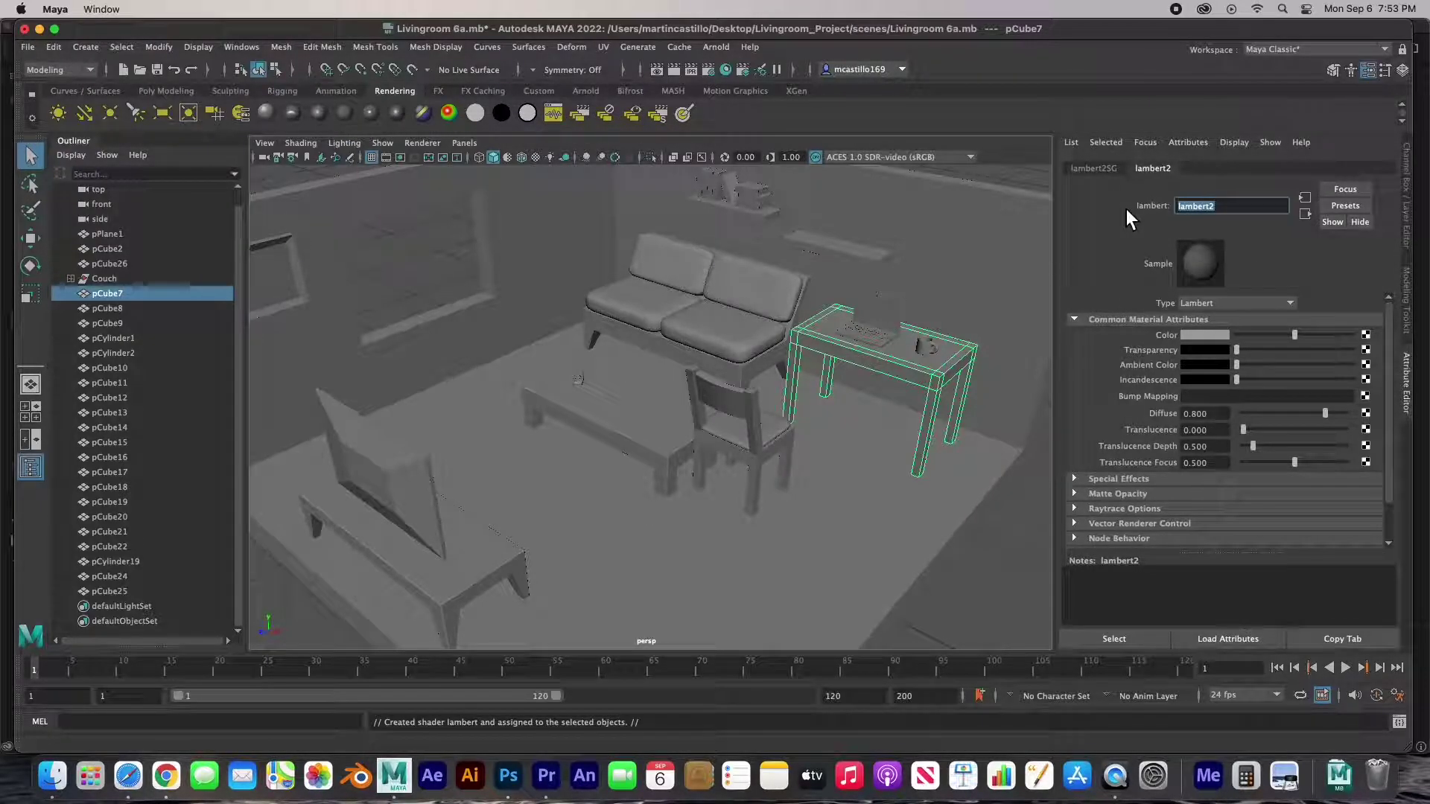
text(Table)
Step: Set the Table material's color to a light wood orange with hue 34.759, saturation 0.572 and value 1.000
click(1225, 337)
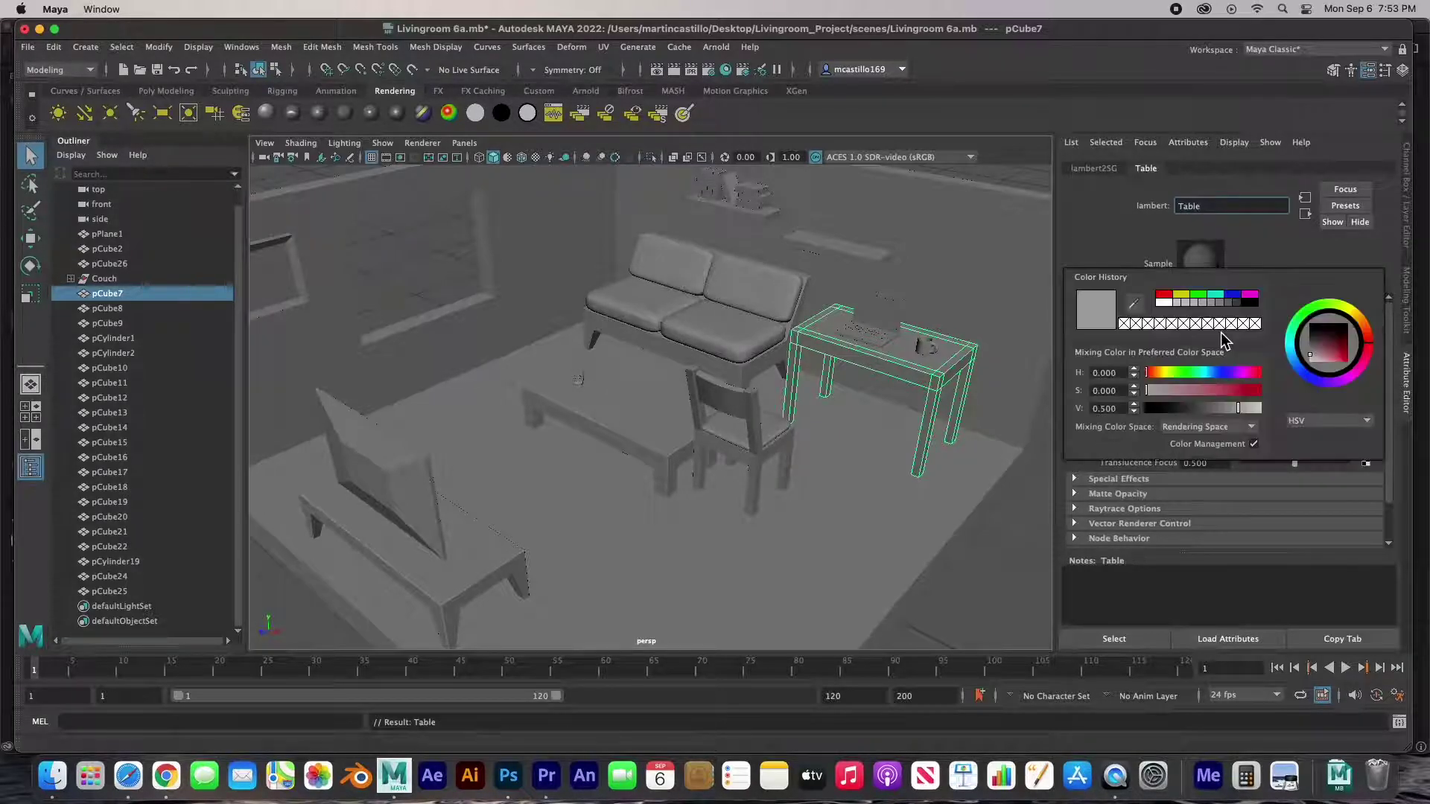
click(1183, 296)
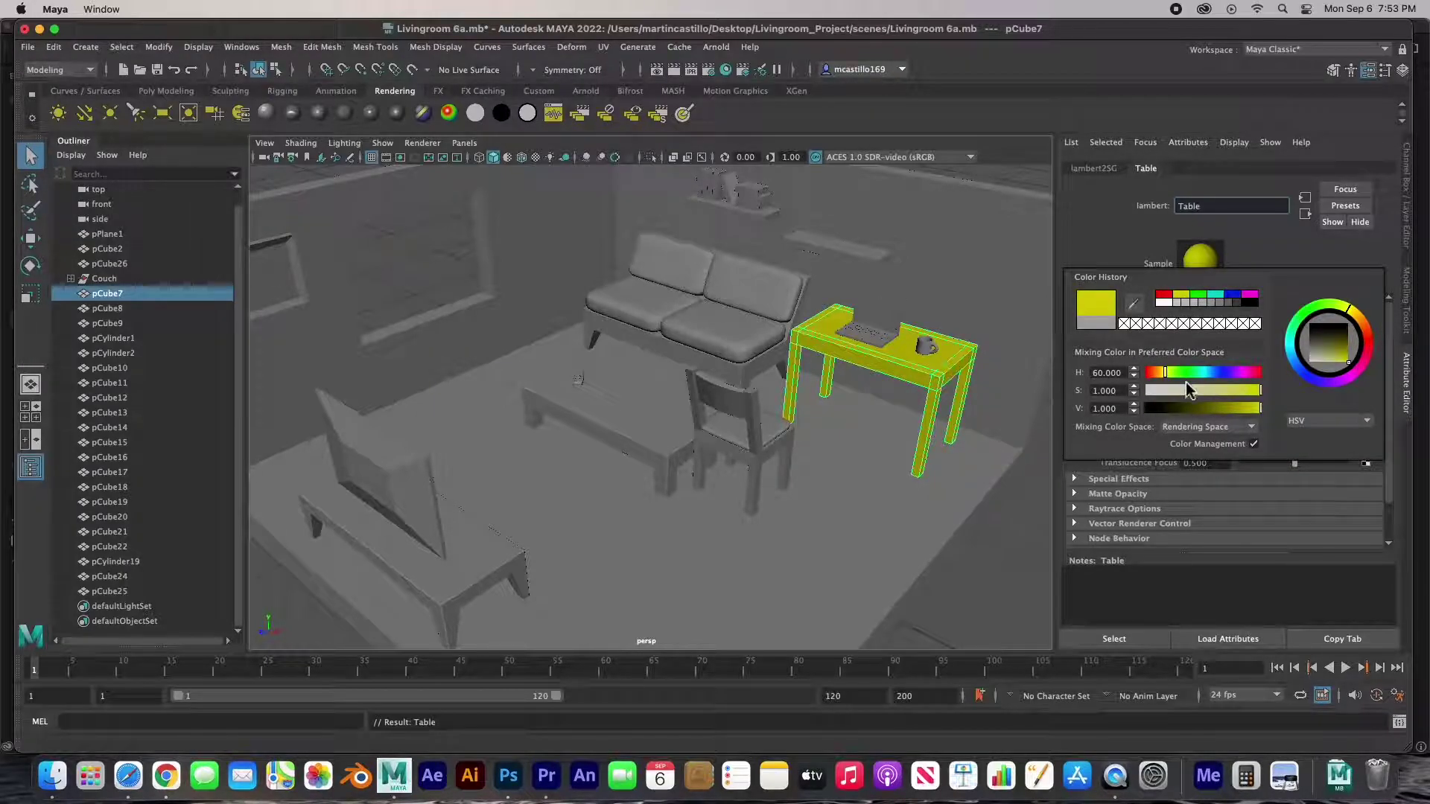
drag(1217, 390, 1159, 370)
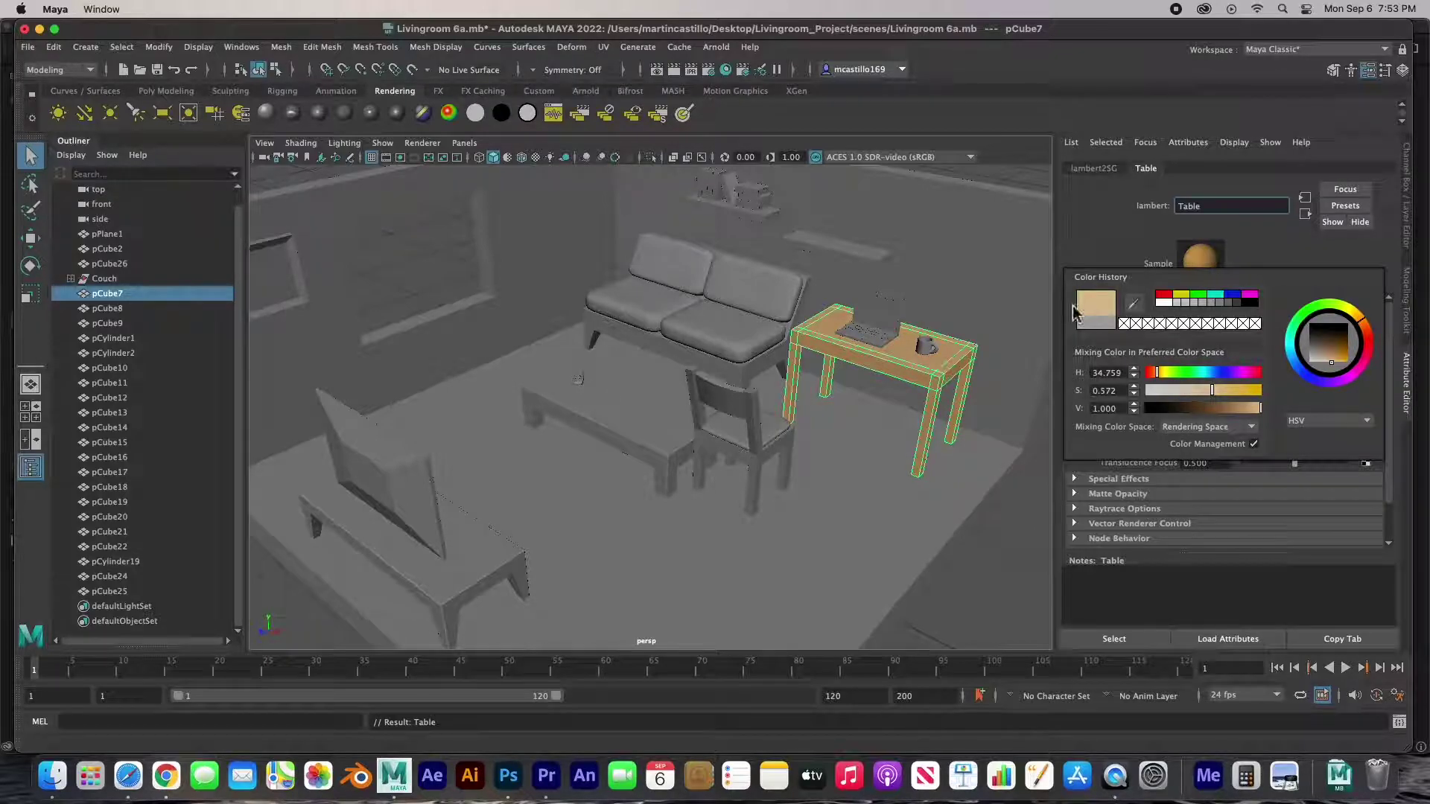
click(1028, 180)
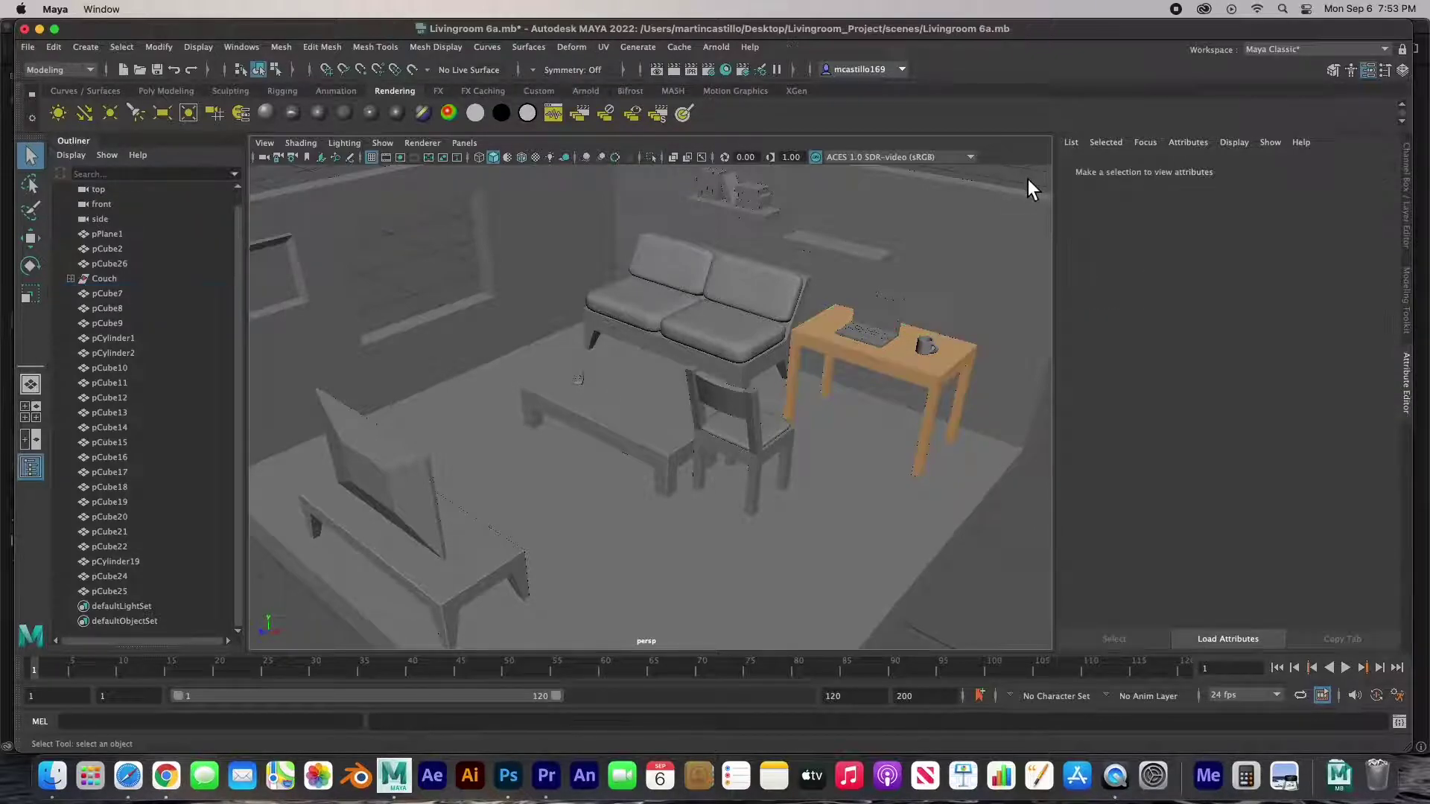
click(891, 364)
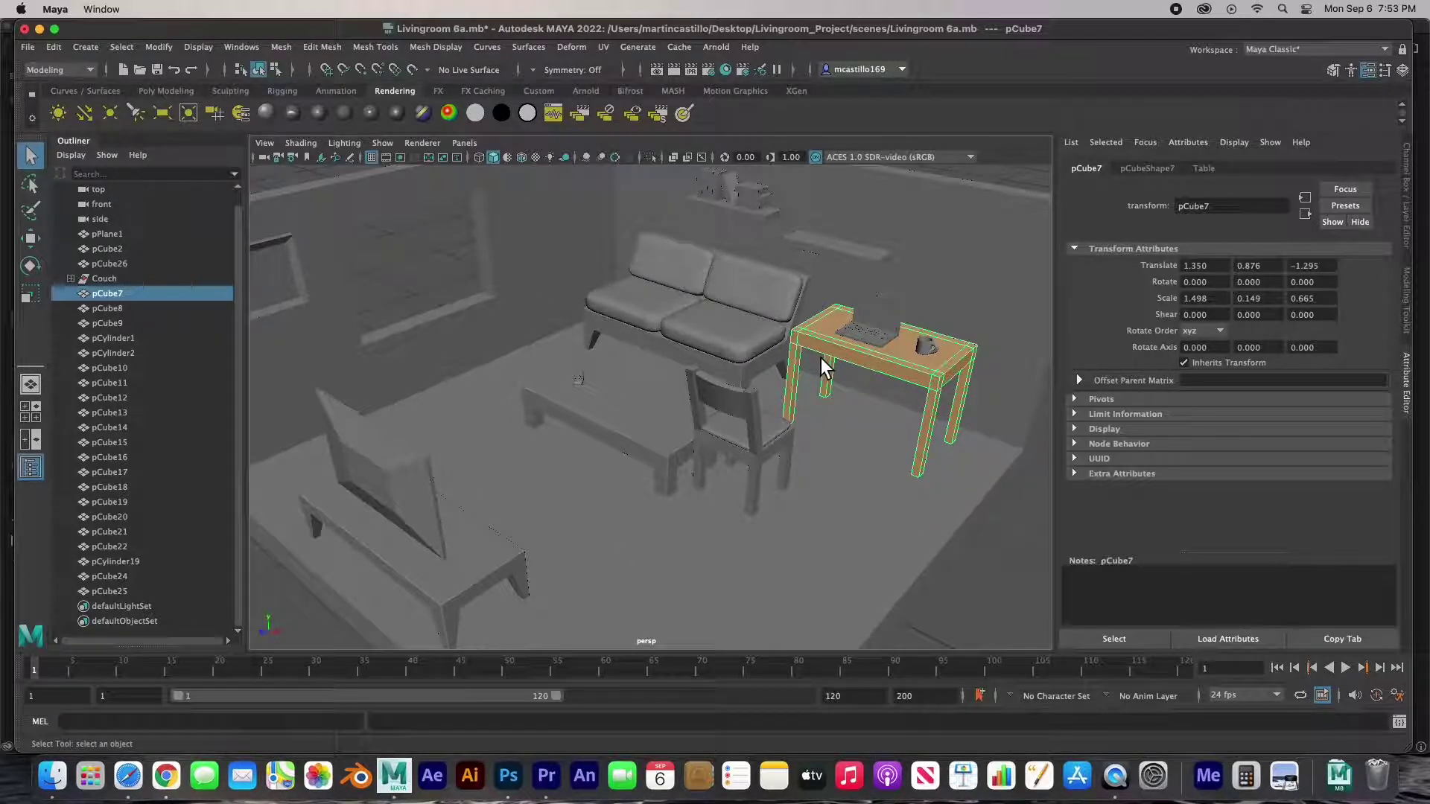
click(981, 589)
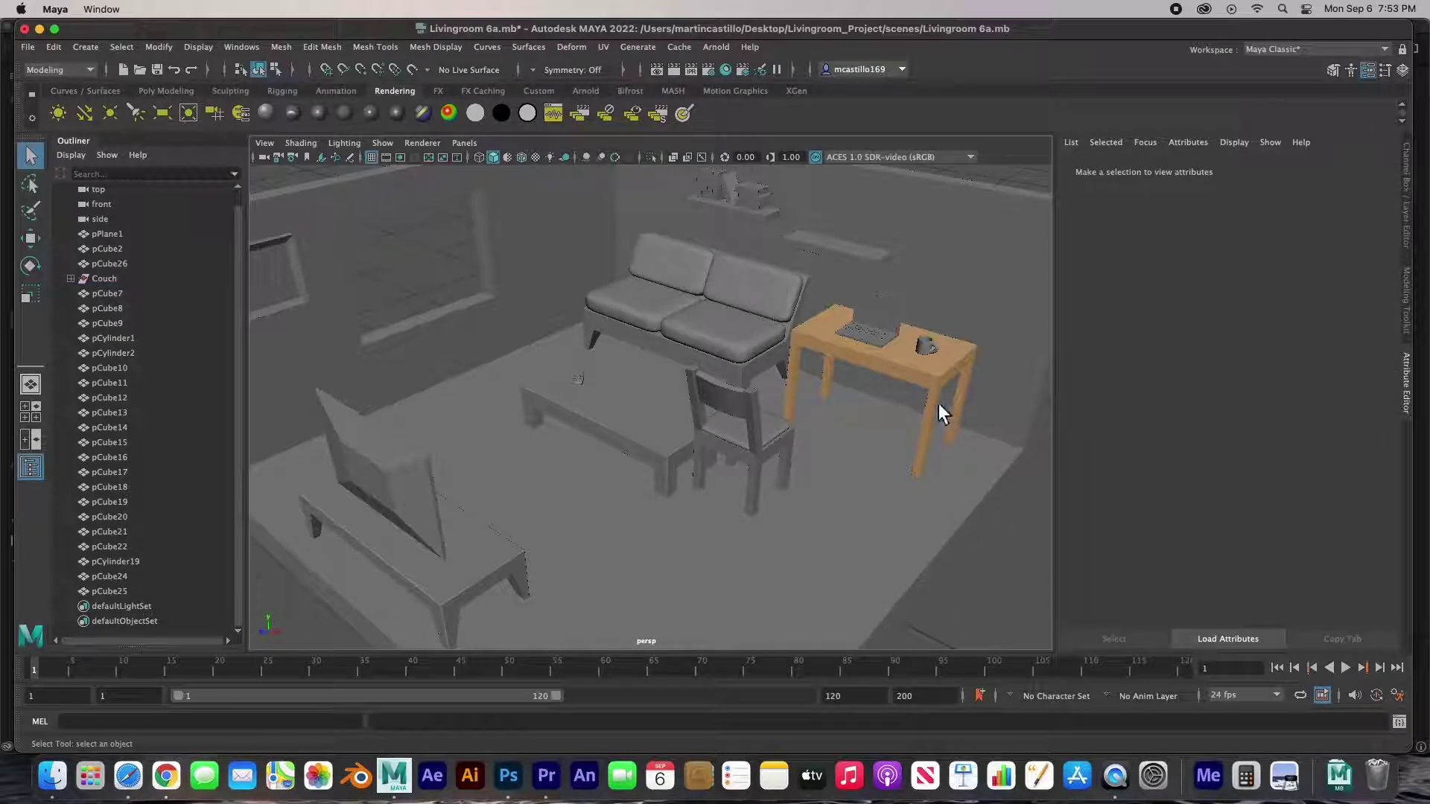
click(892, 332)
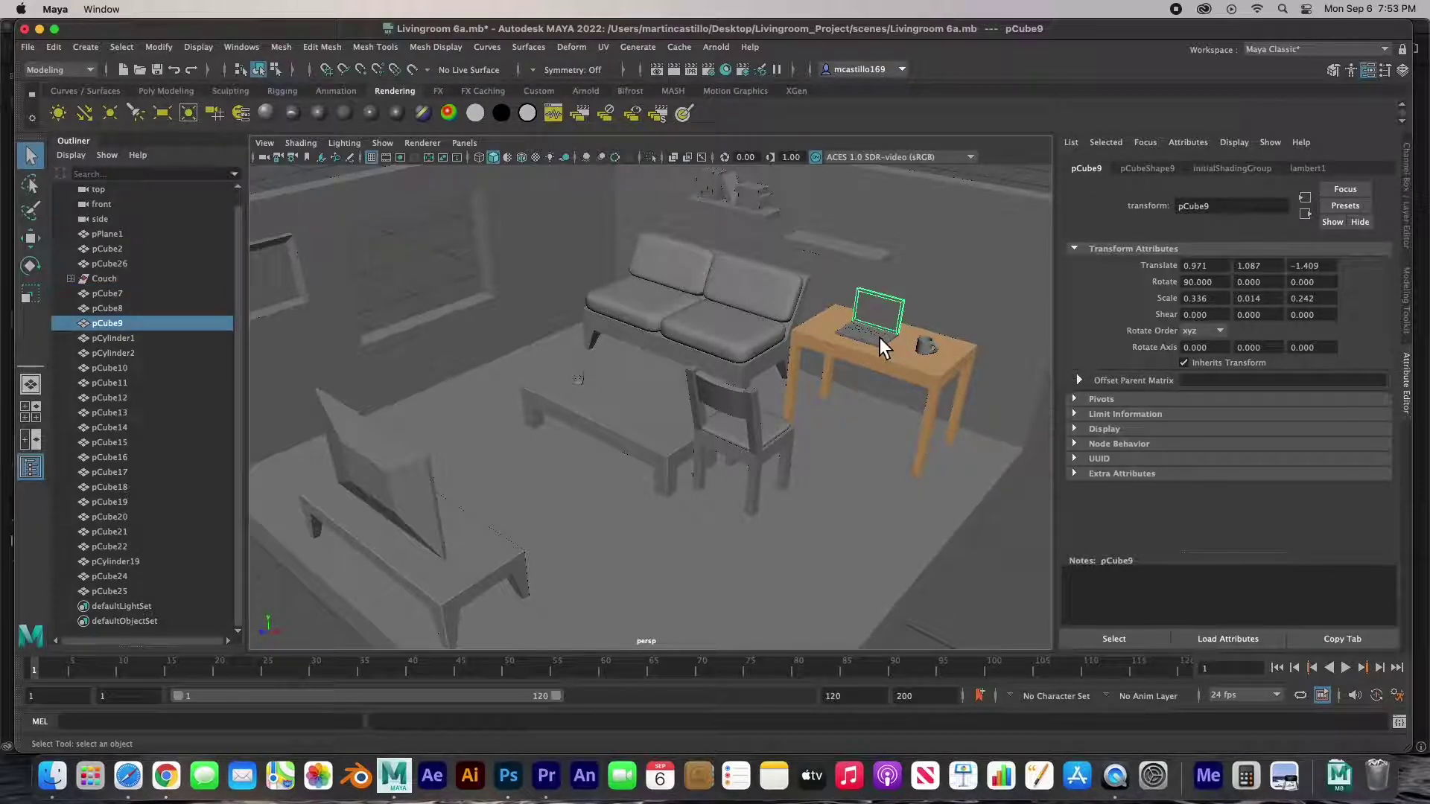
click(879, 338)
click(887, 321)
click(875, 341)
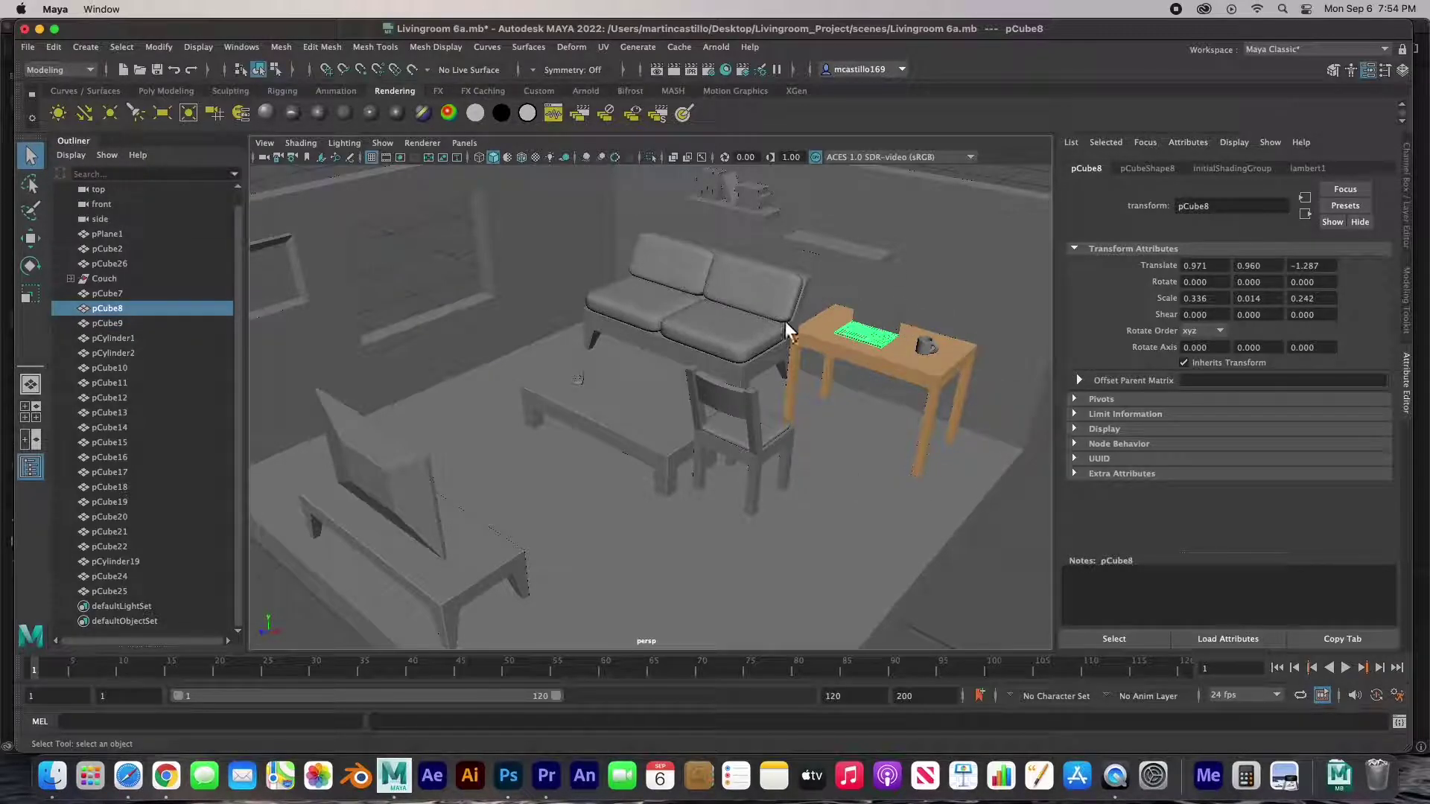
click(717, 296)
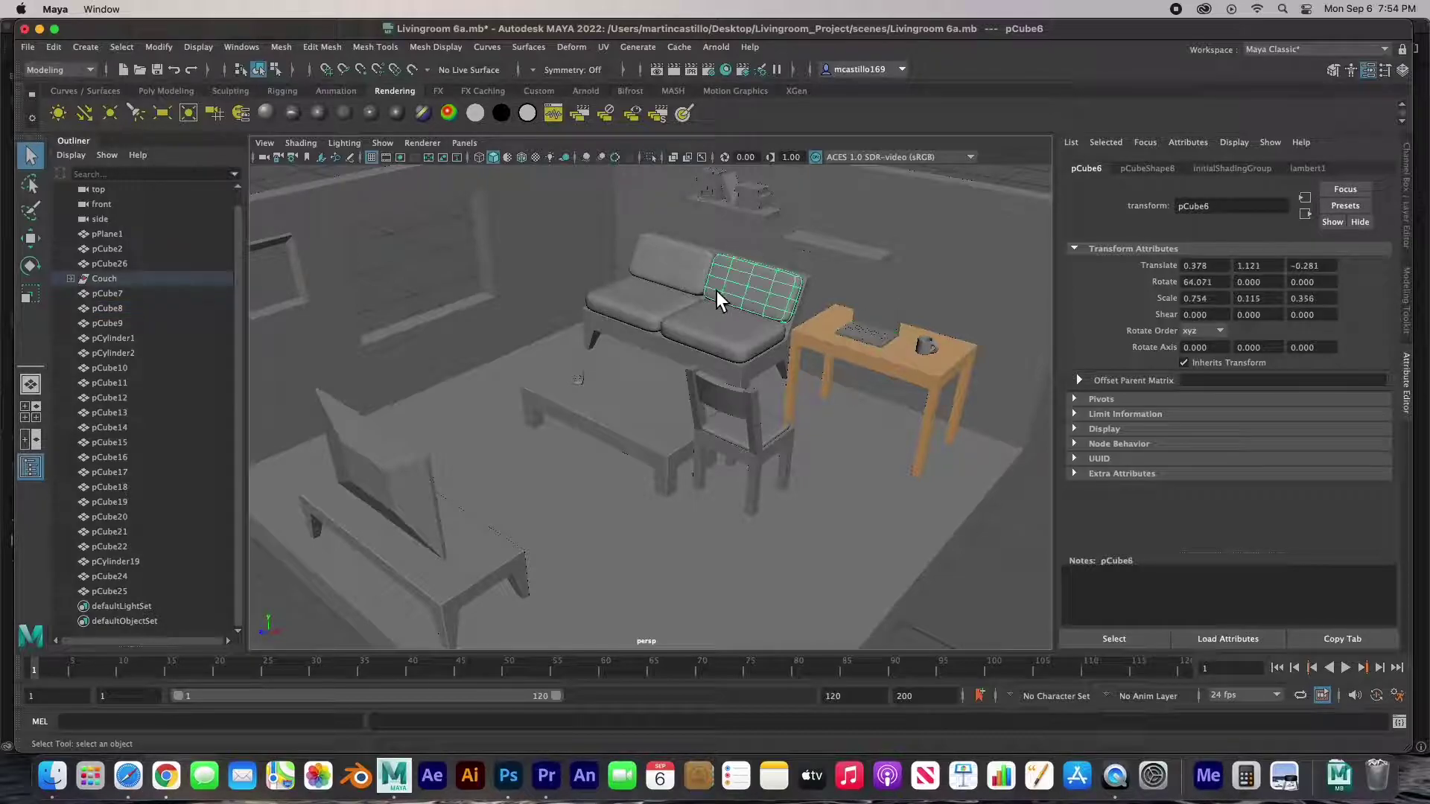
click(112, 281)
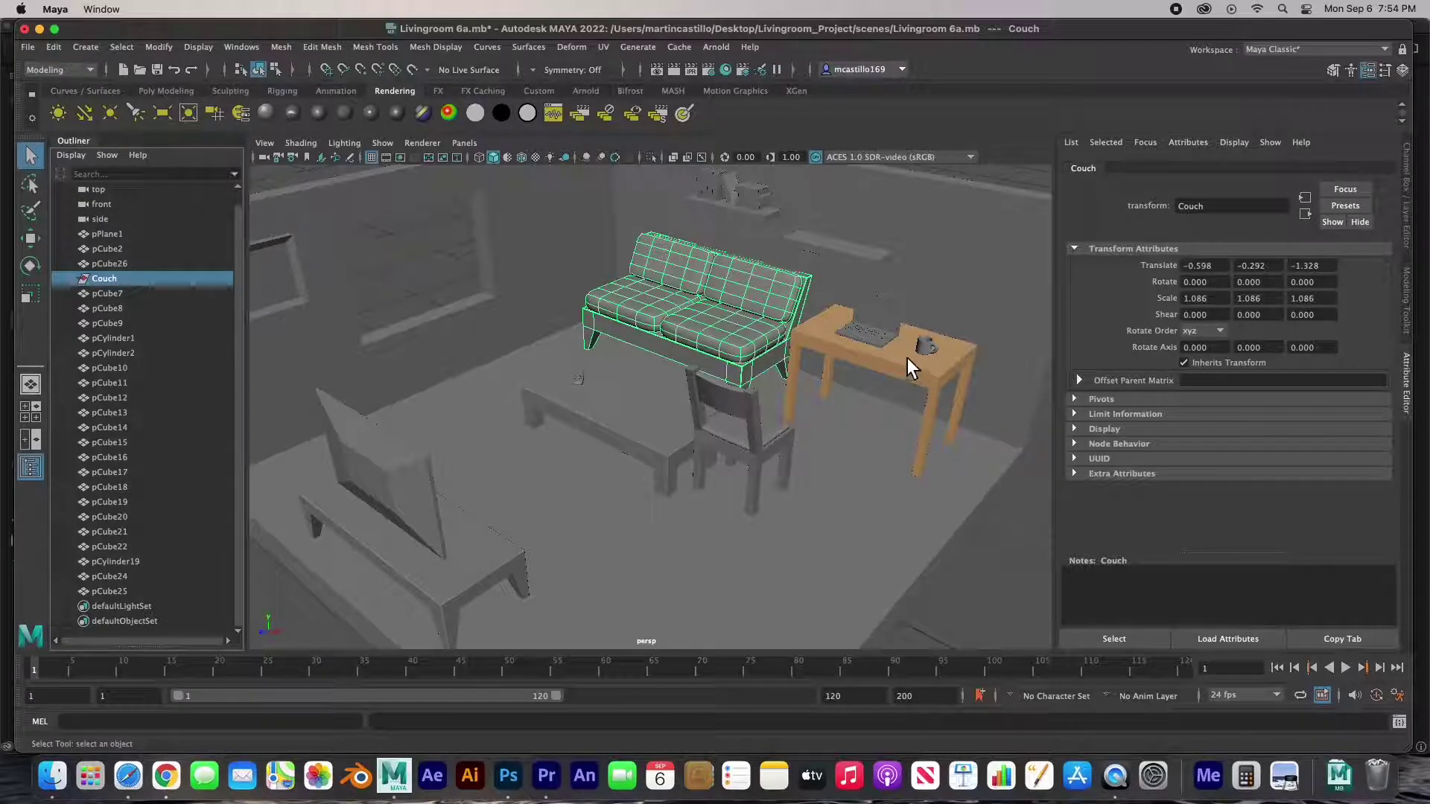
Step: Assign a new Blinn material to the laptop's keyboard base, screen lid and hinge cylinder, and name it Laptop
click(892, 343)
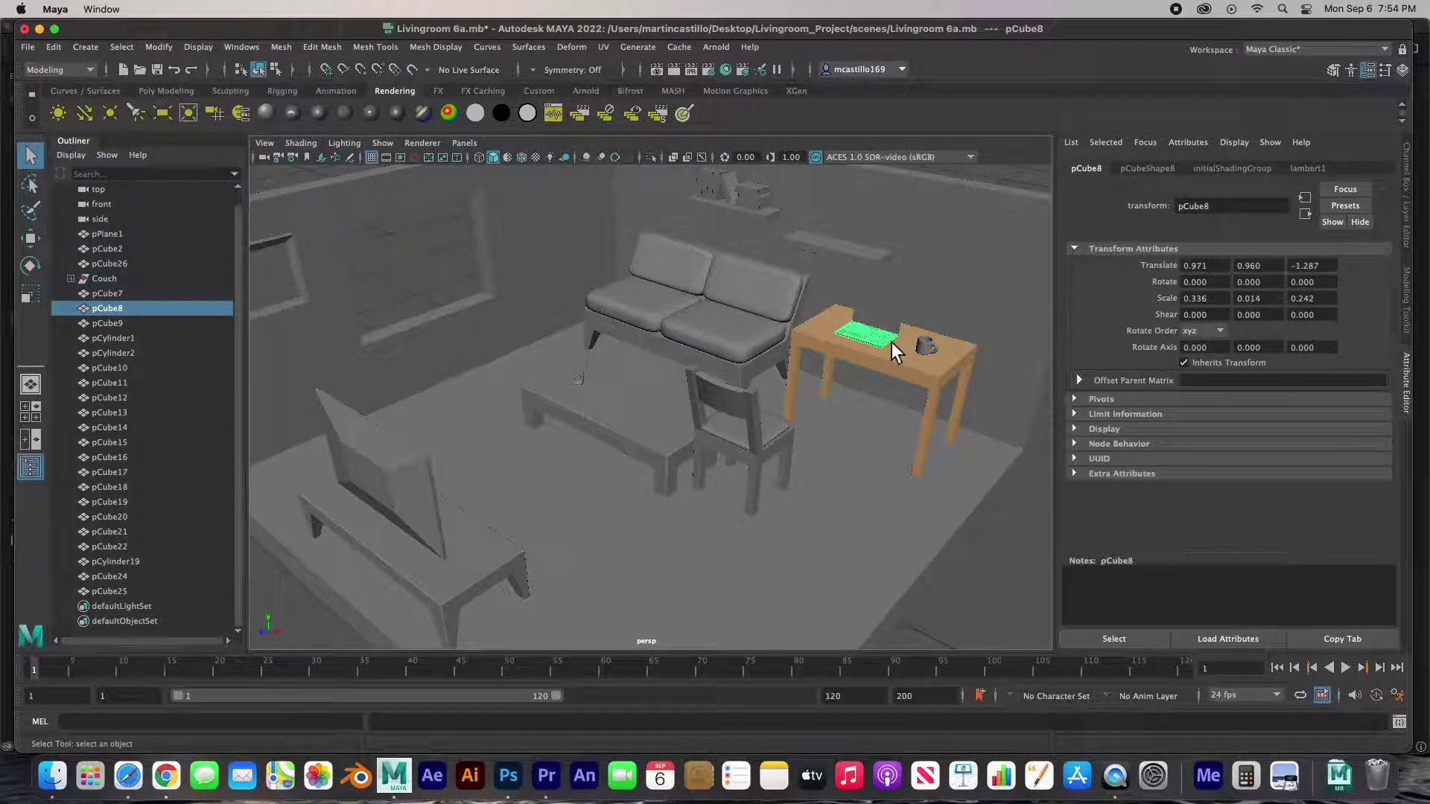
shift+click(891, 321)
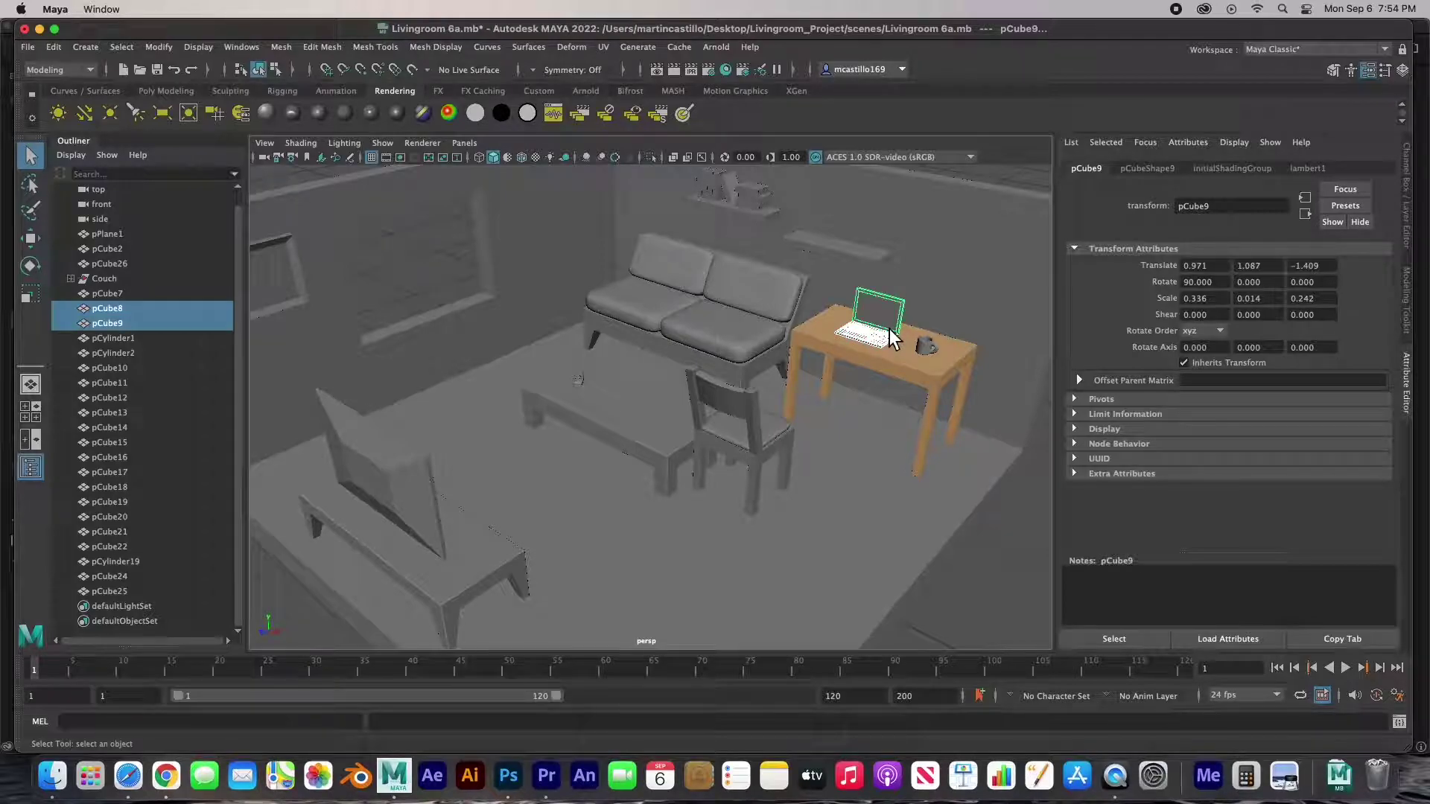
key(f)
alt+drag(755, 493, 736, 464)
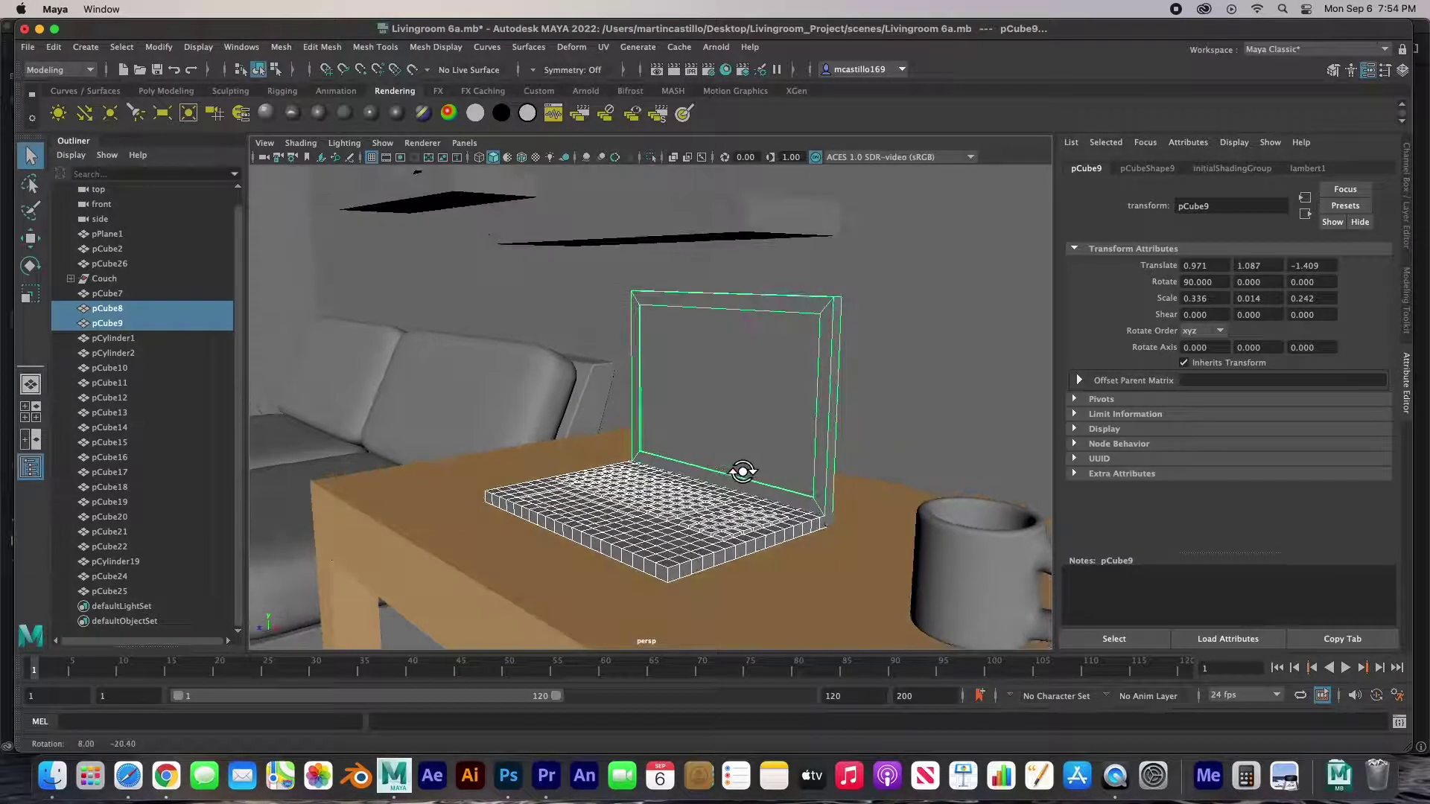
shift+click(835, 520)
shift+click(833, 517)
shift+click(807, 437)
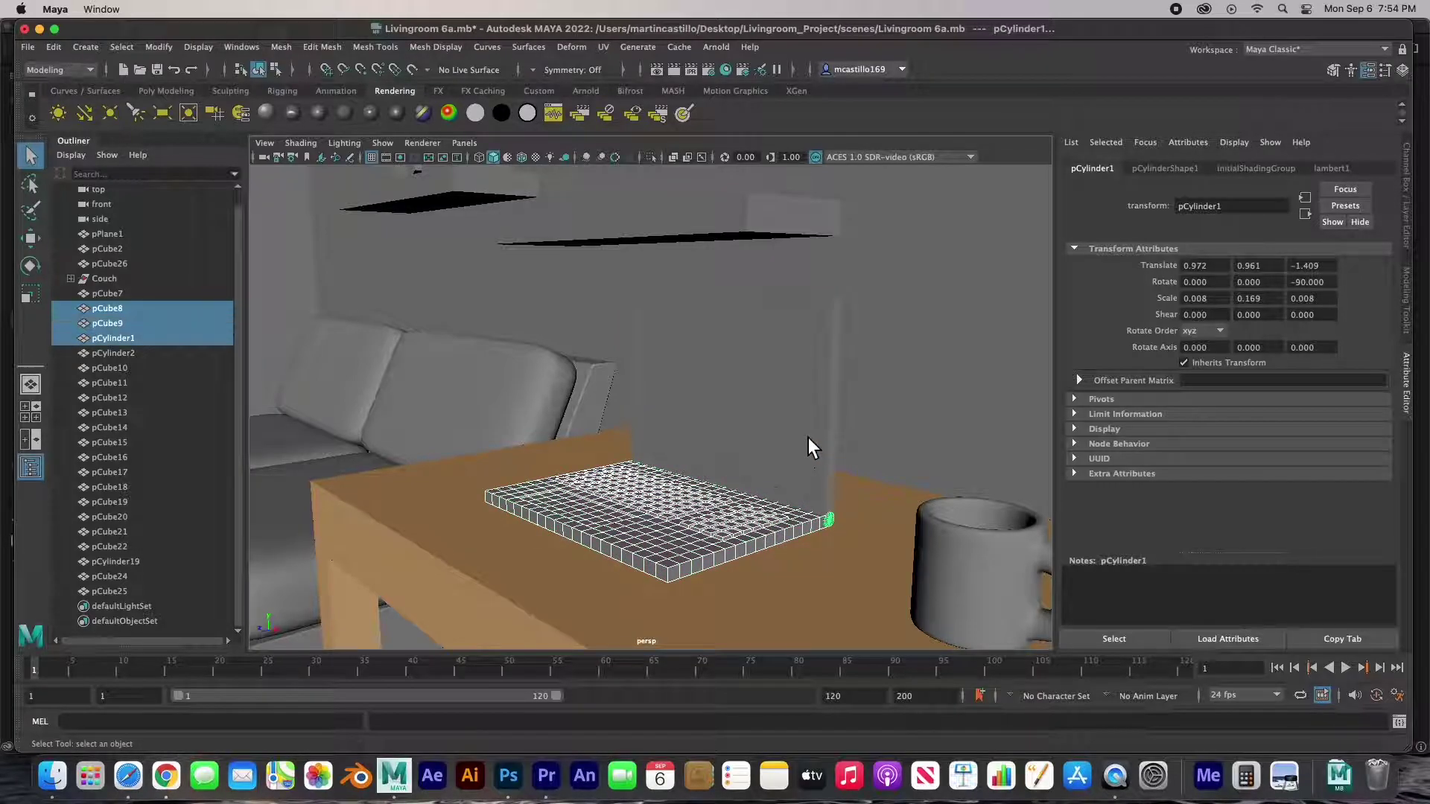
click(324, 119)
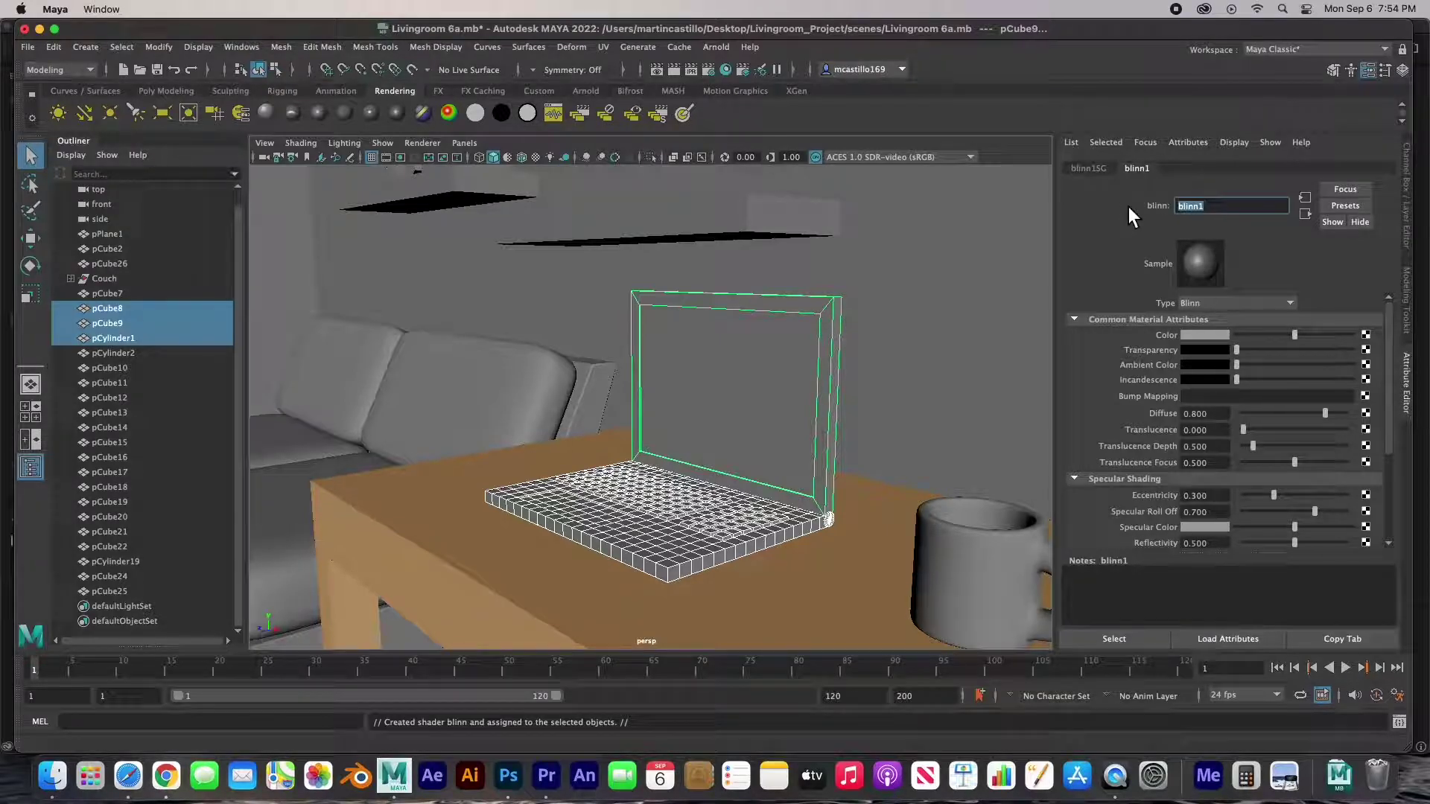
text(Laptop)
key(Return)
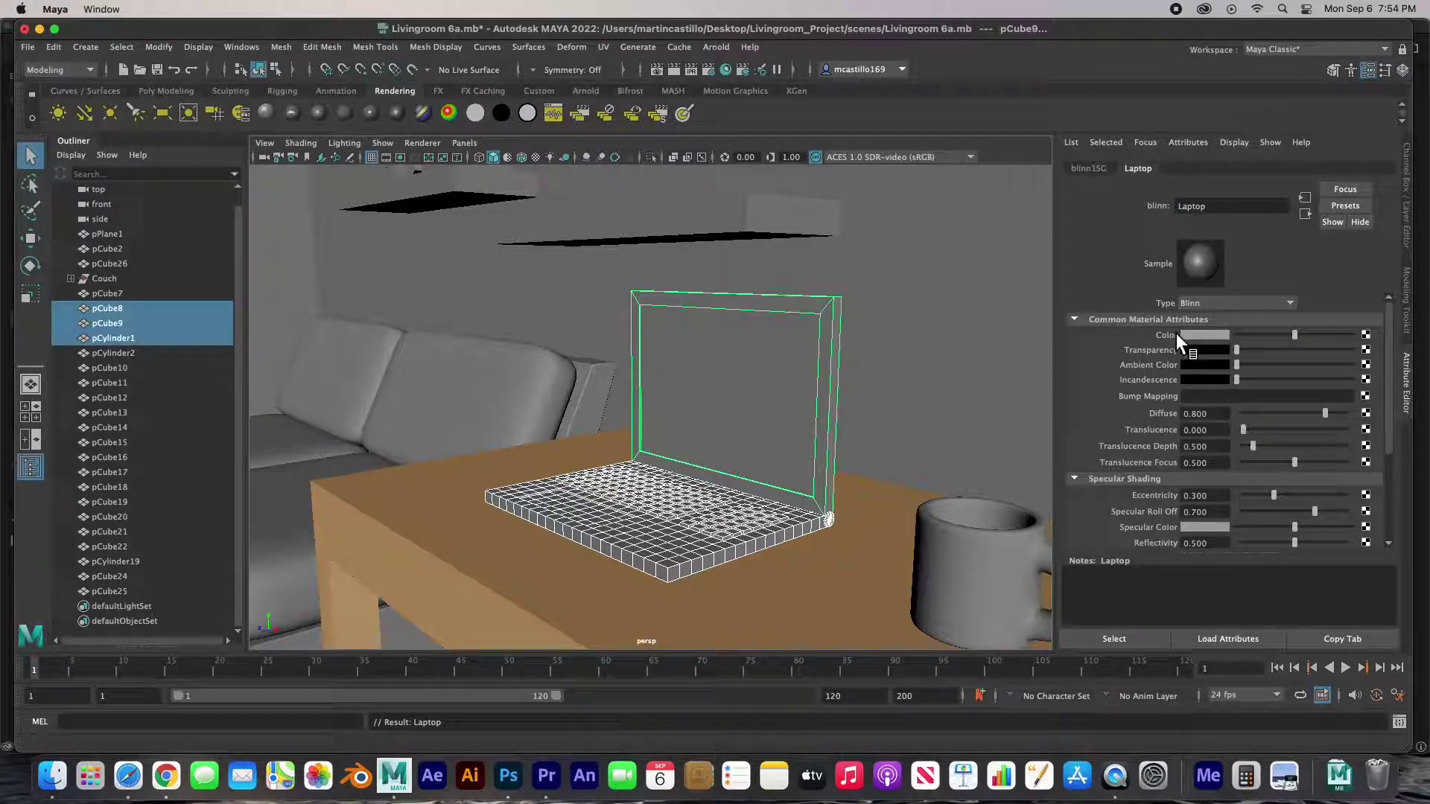
Step: Darken the Laptop material's color to a dark grey and deselect the laptop parts
click(1198, 335)
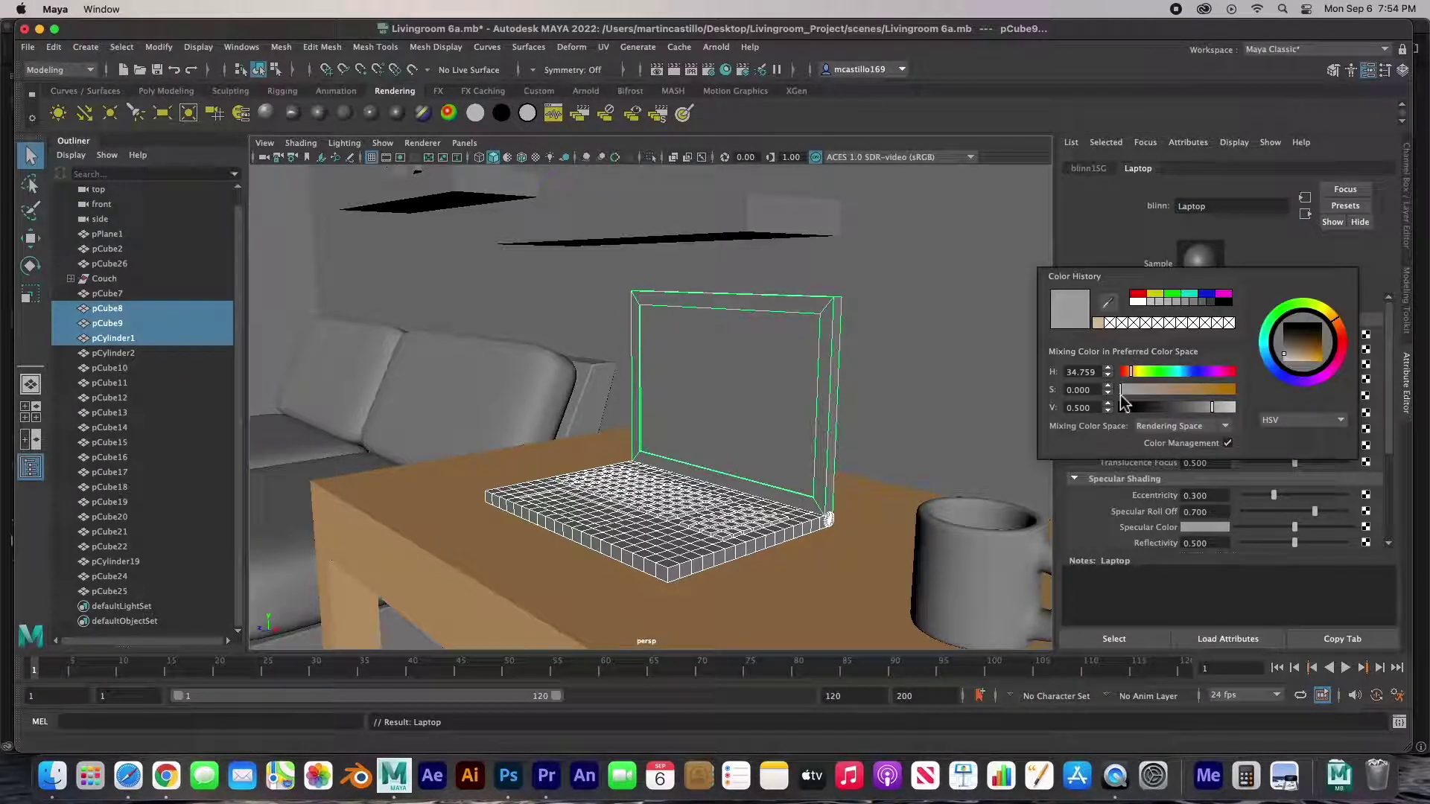
drag(1212, 408, 1184, 410)
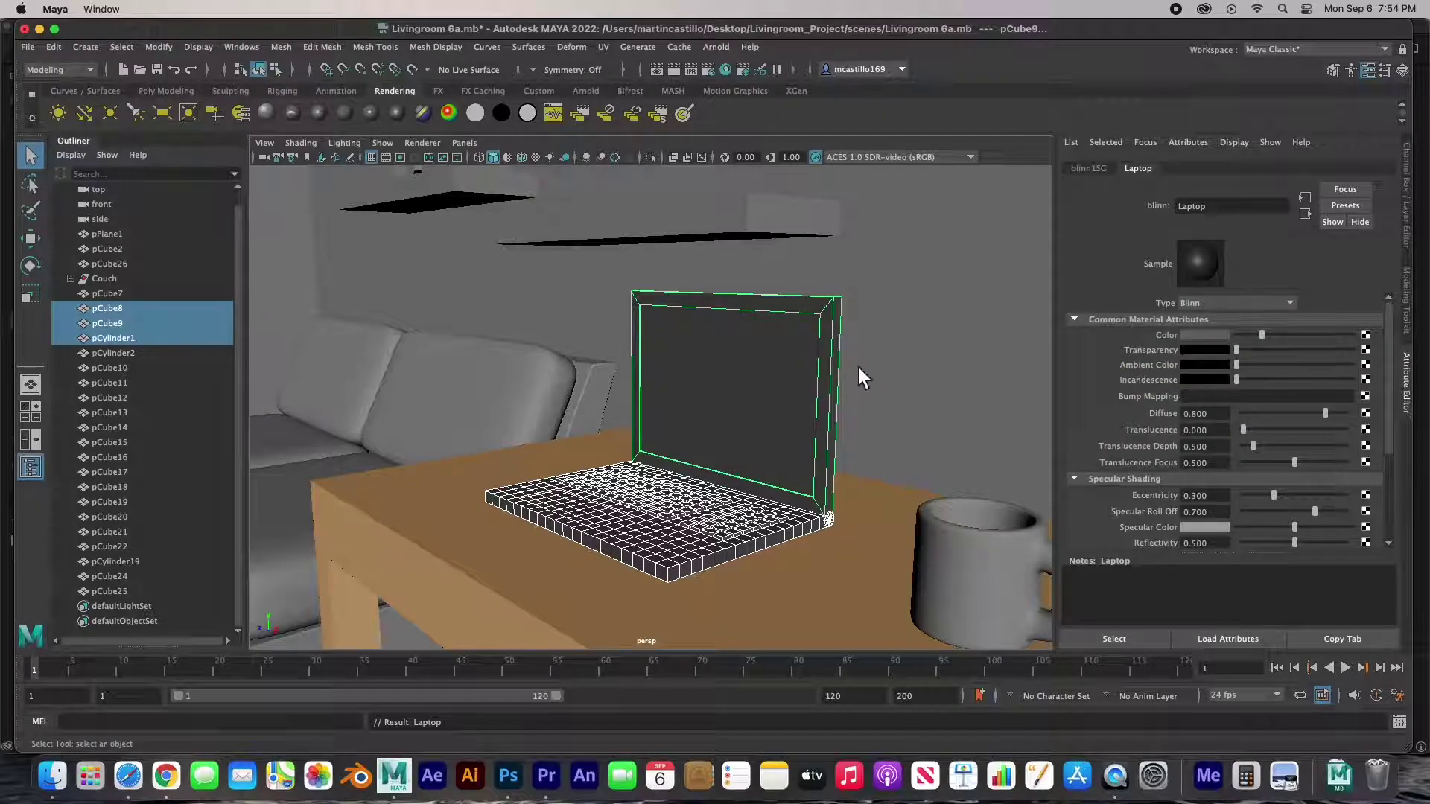
click(456, 308)
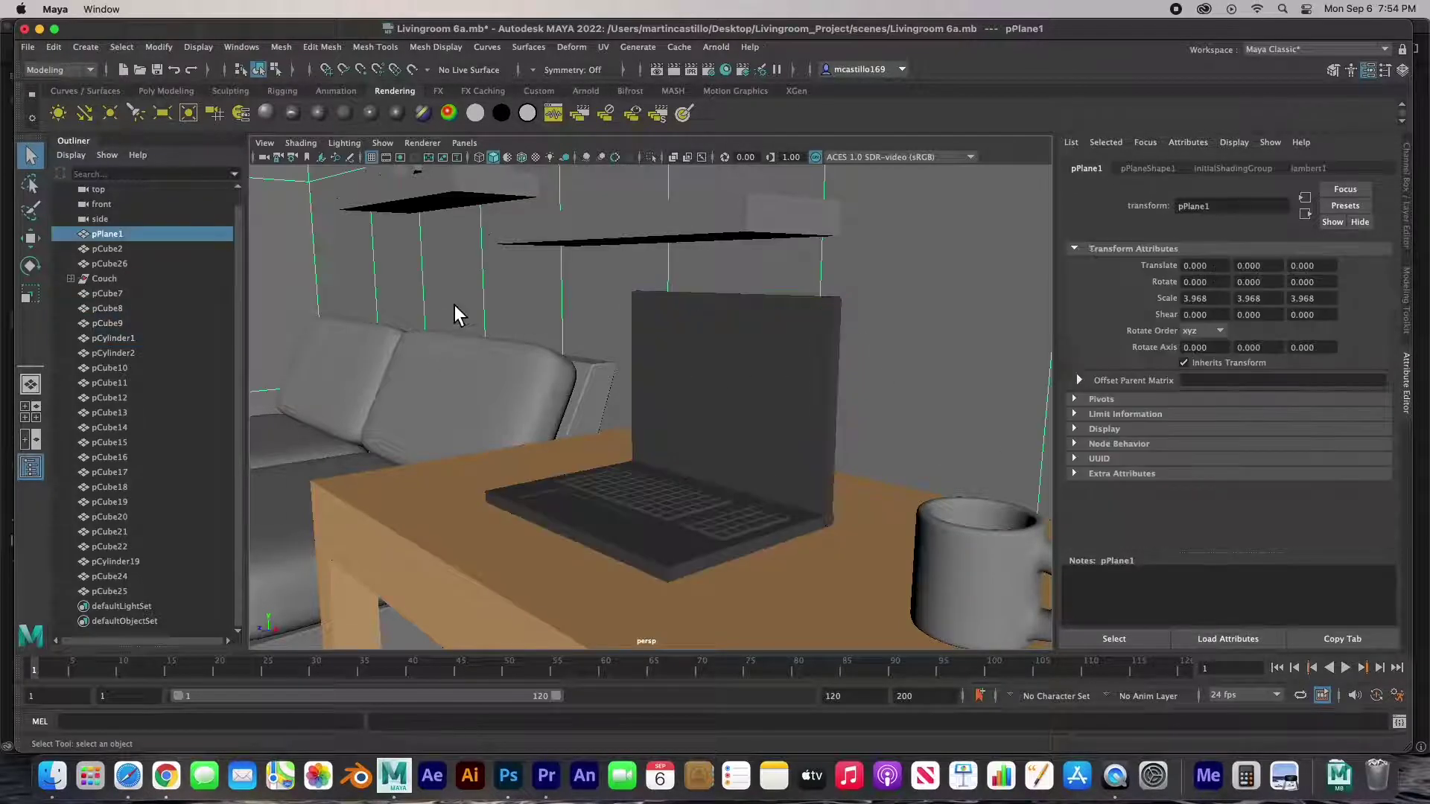
Step: Assign a new Blinn material to only the inner screen face of the laptop lid and color it red
click(724, 439)
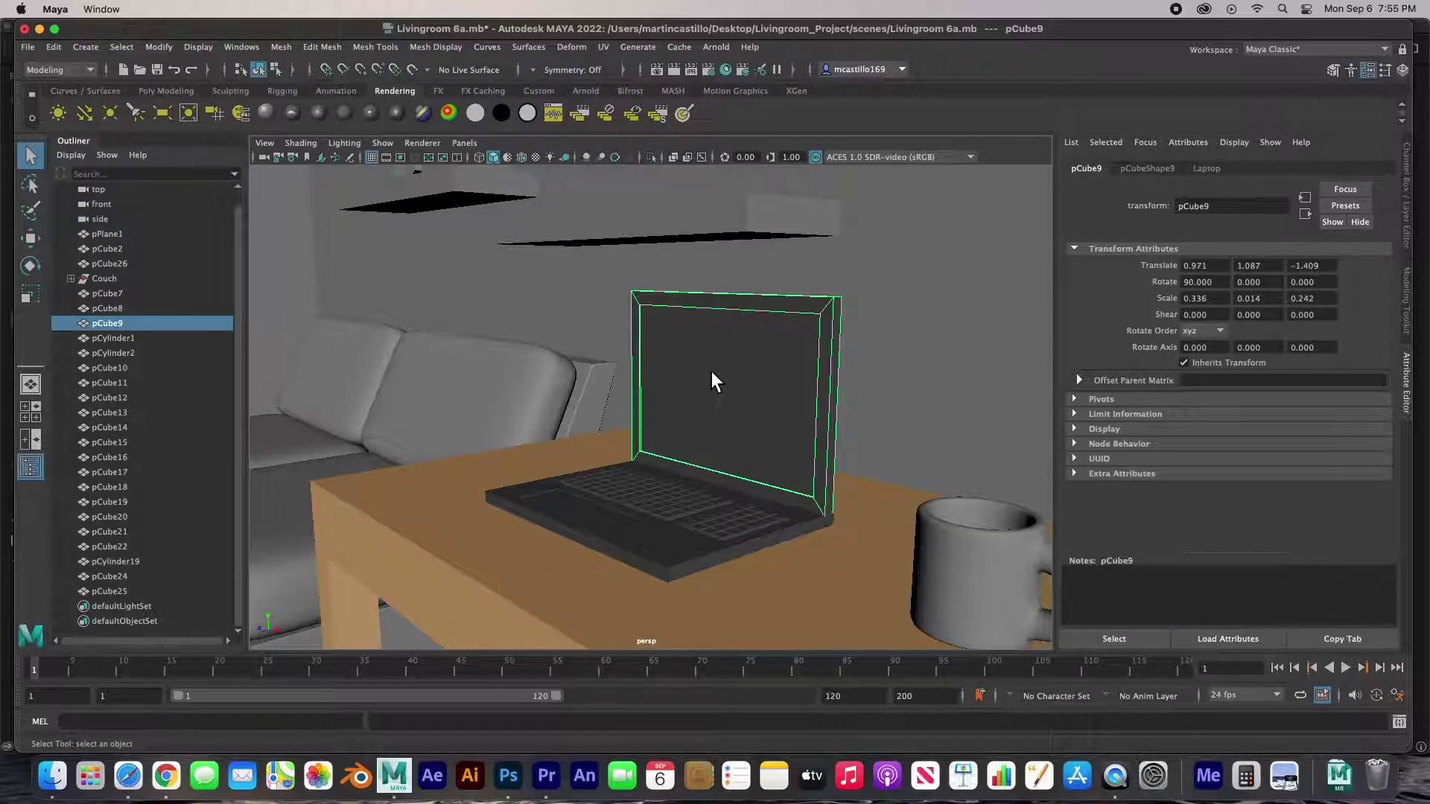
right_click(705, 342)
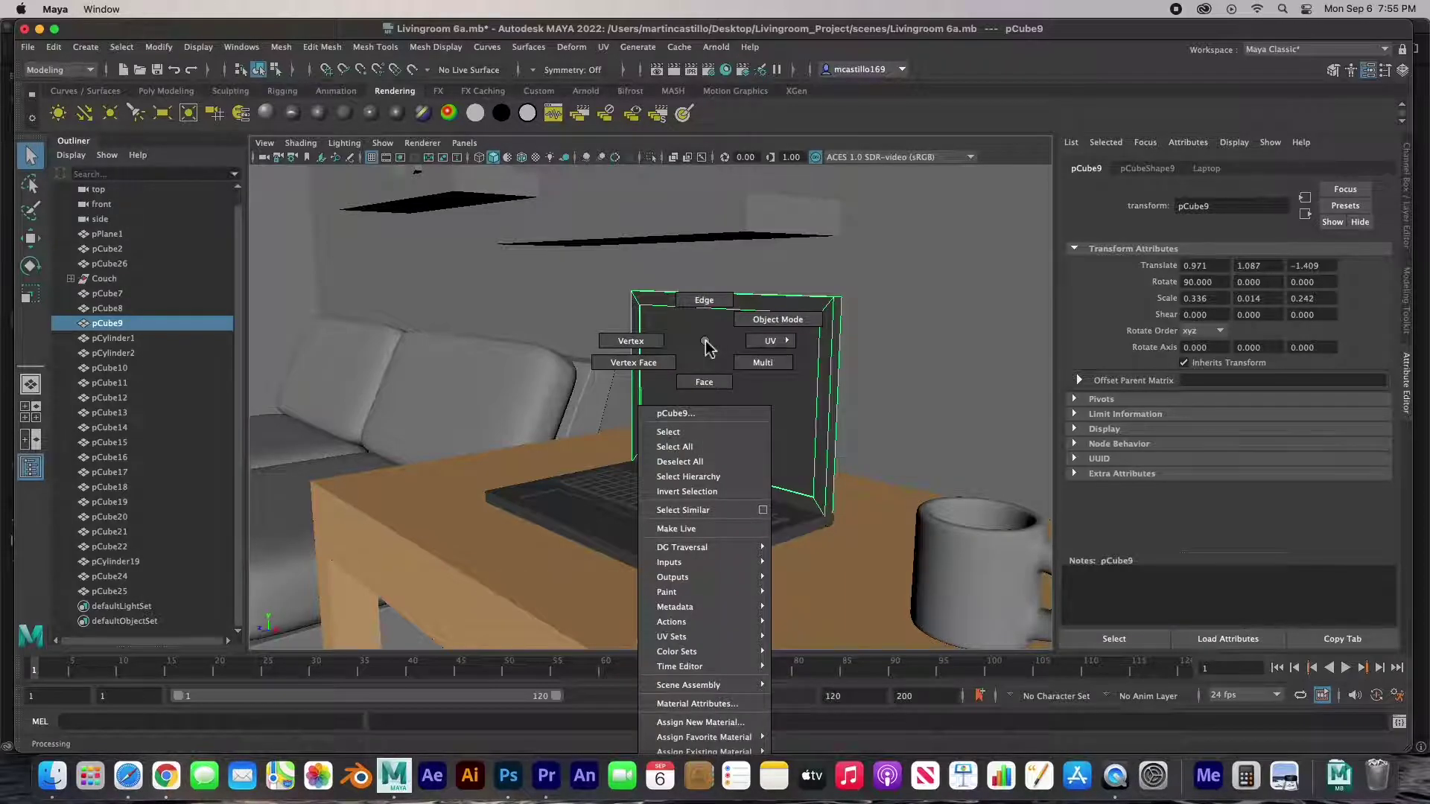
click(703, 378)
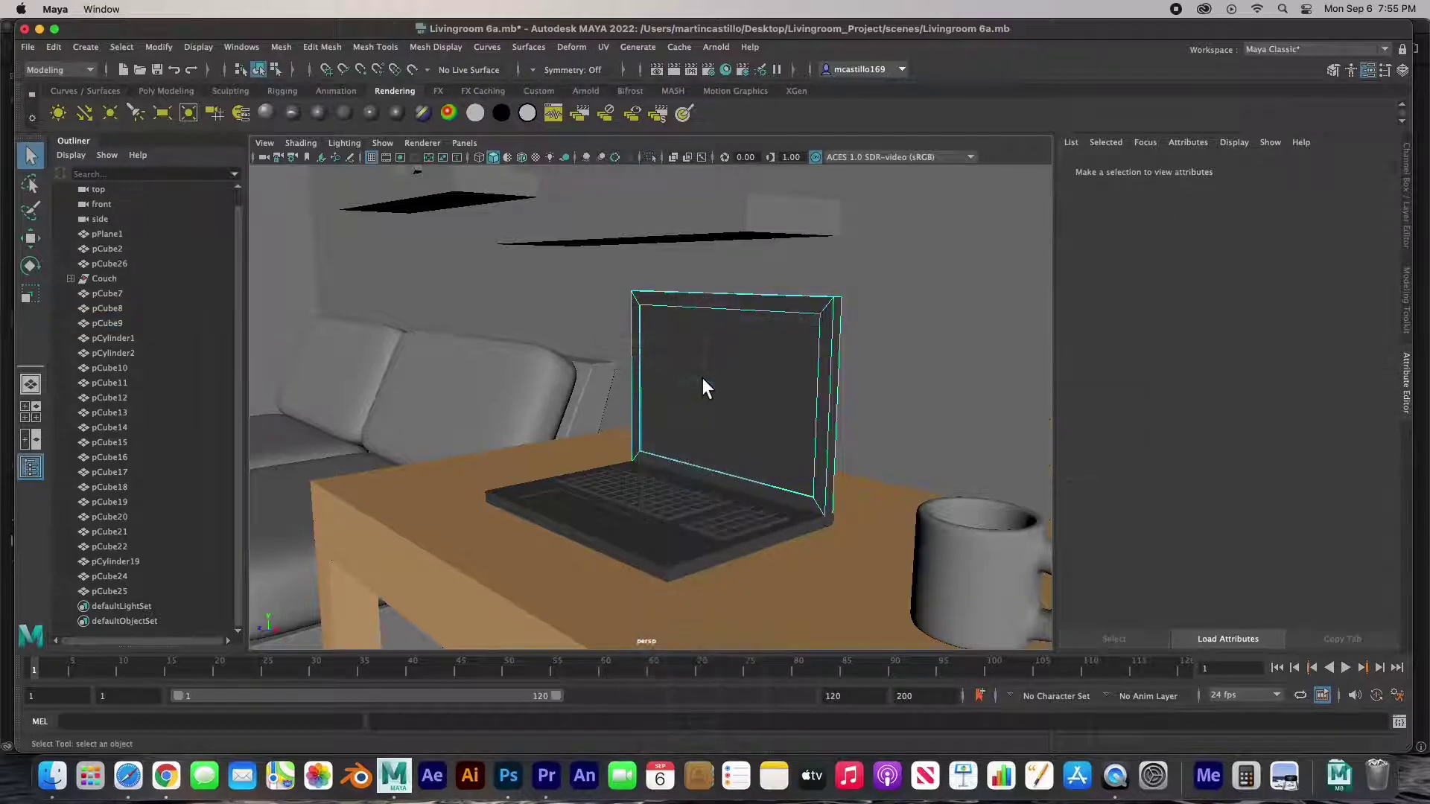
click(703, 378)
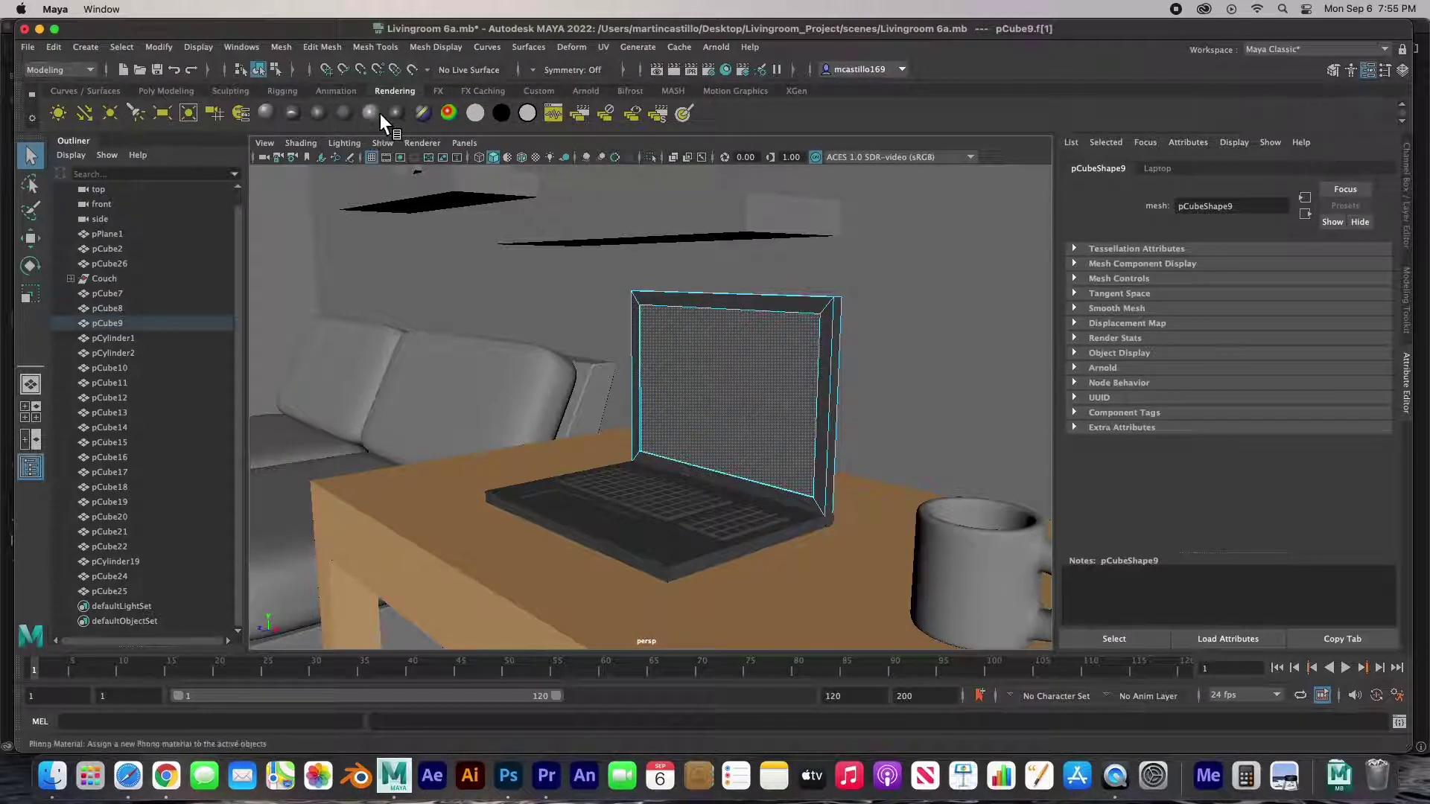
click(325, 118)
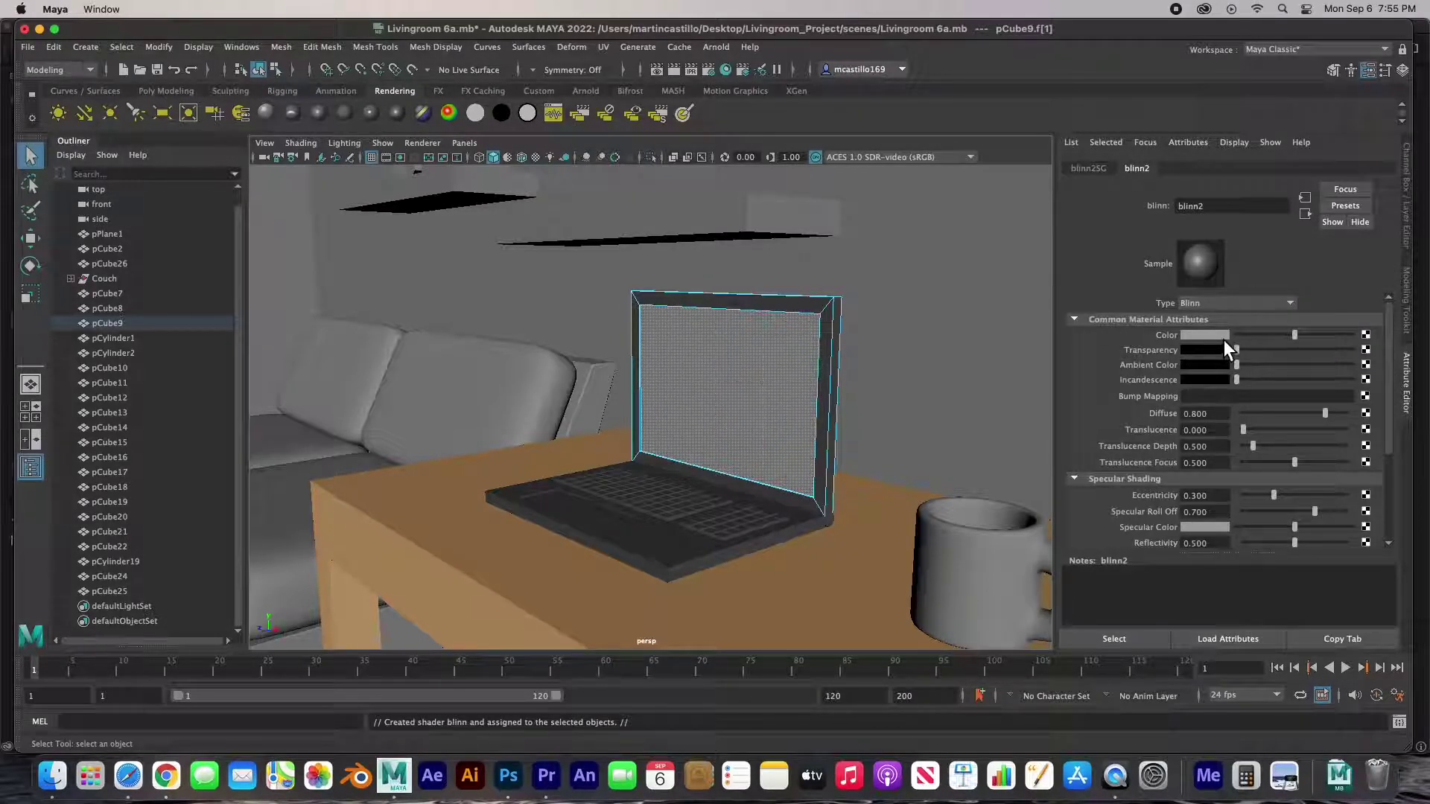
click(1221, 337)
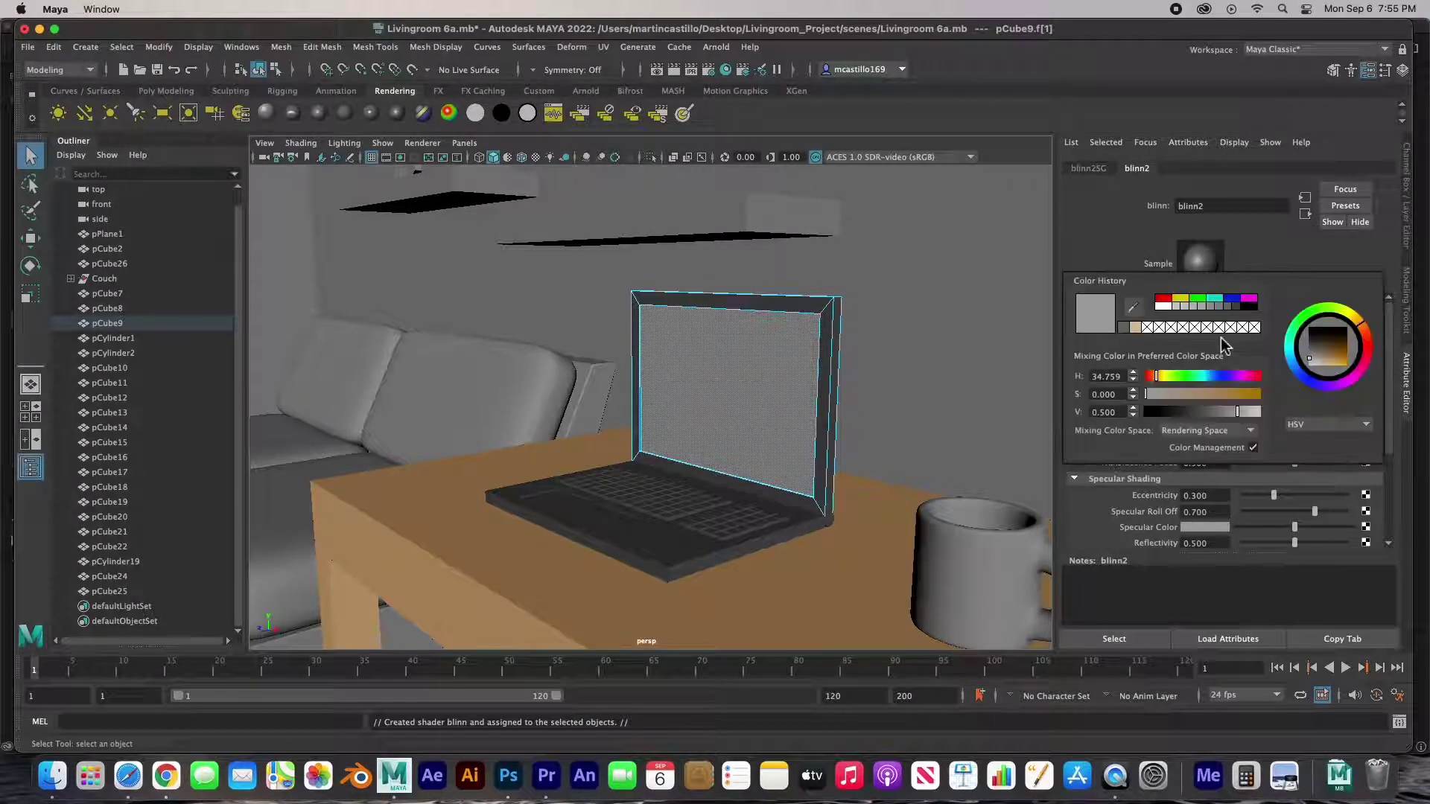
click(1167, 301)
click(941, 344)
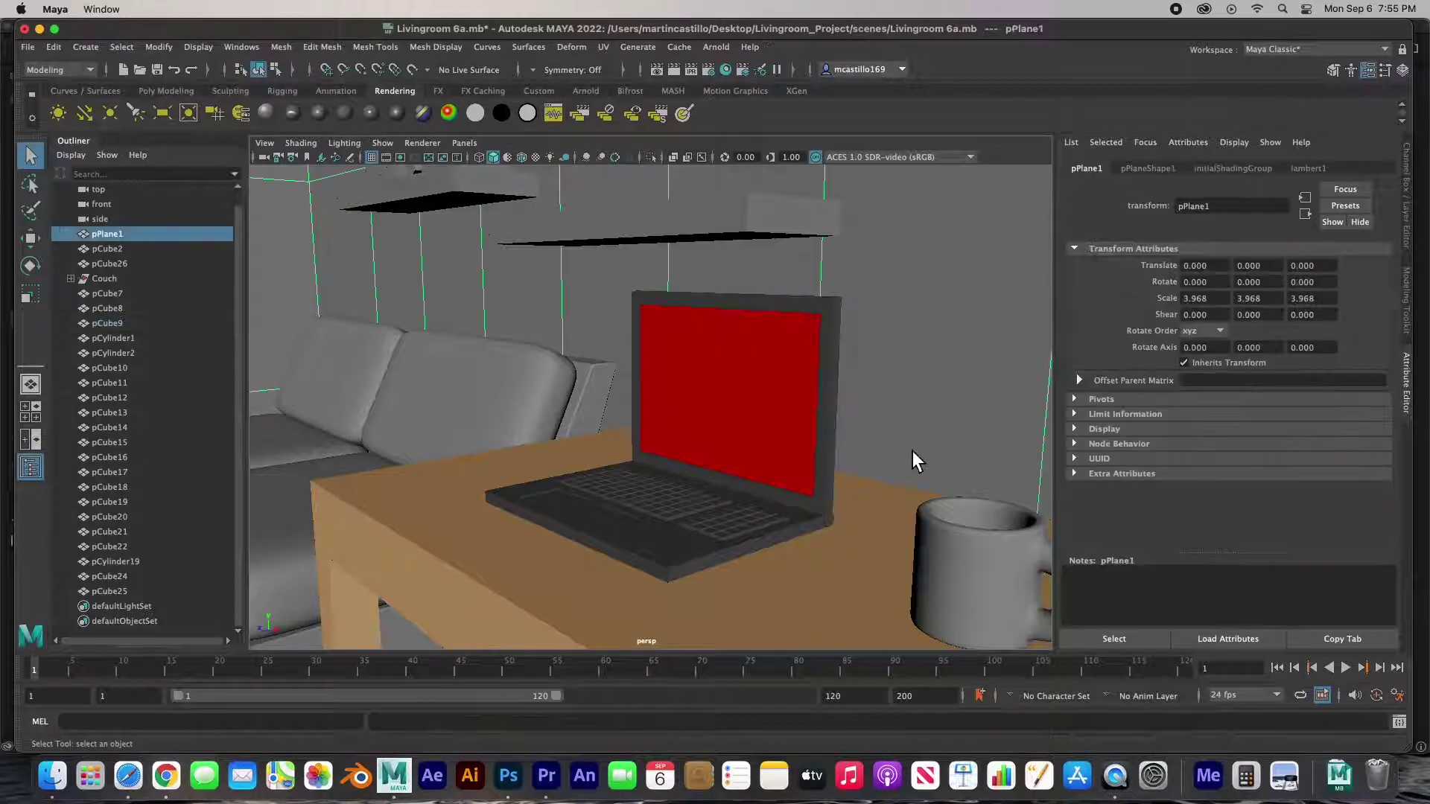
Step: Reselect the laptop's red screen face and rename its Blinn material as Screen
click(747, 401)
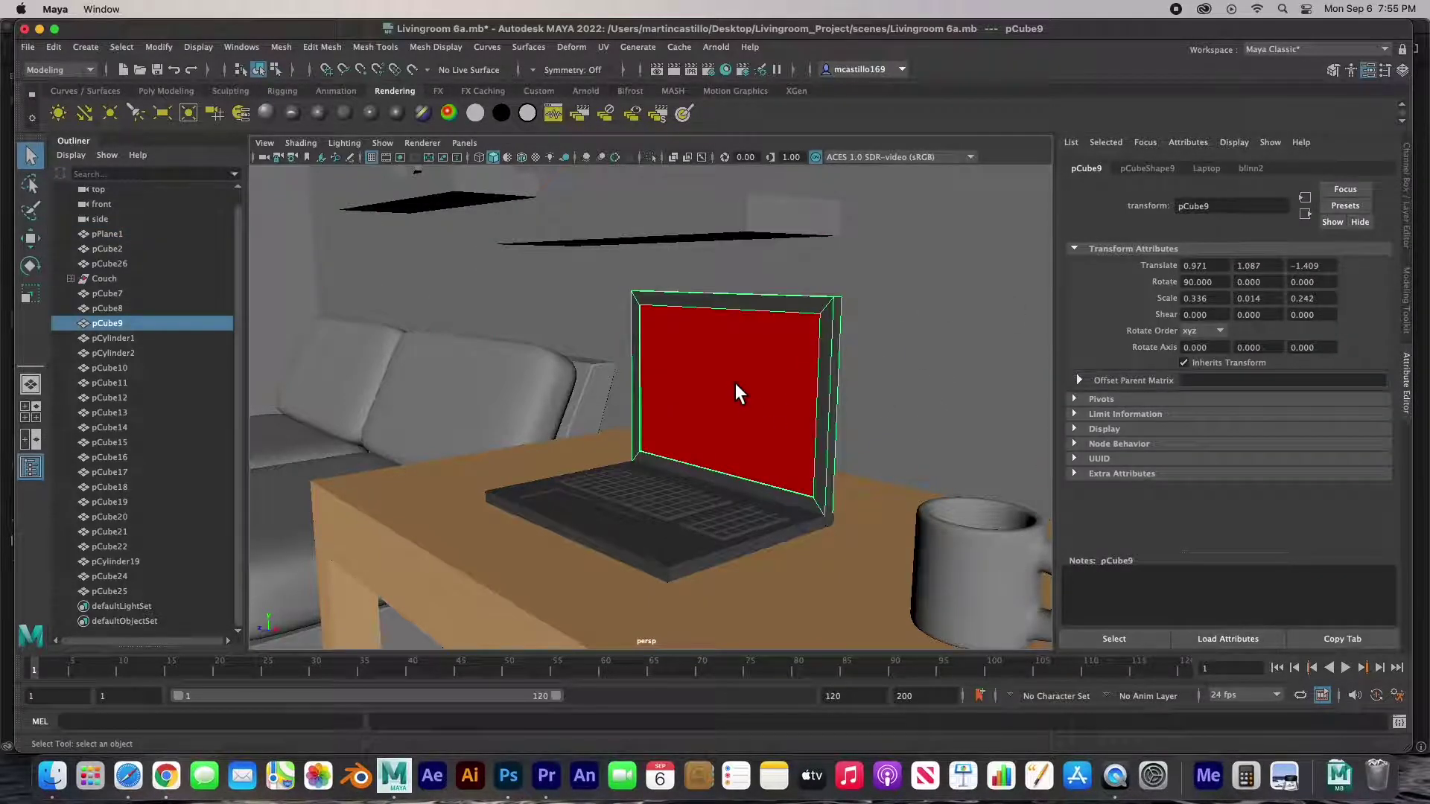
right_drag(735, 383, 736, 426)
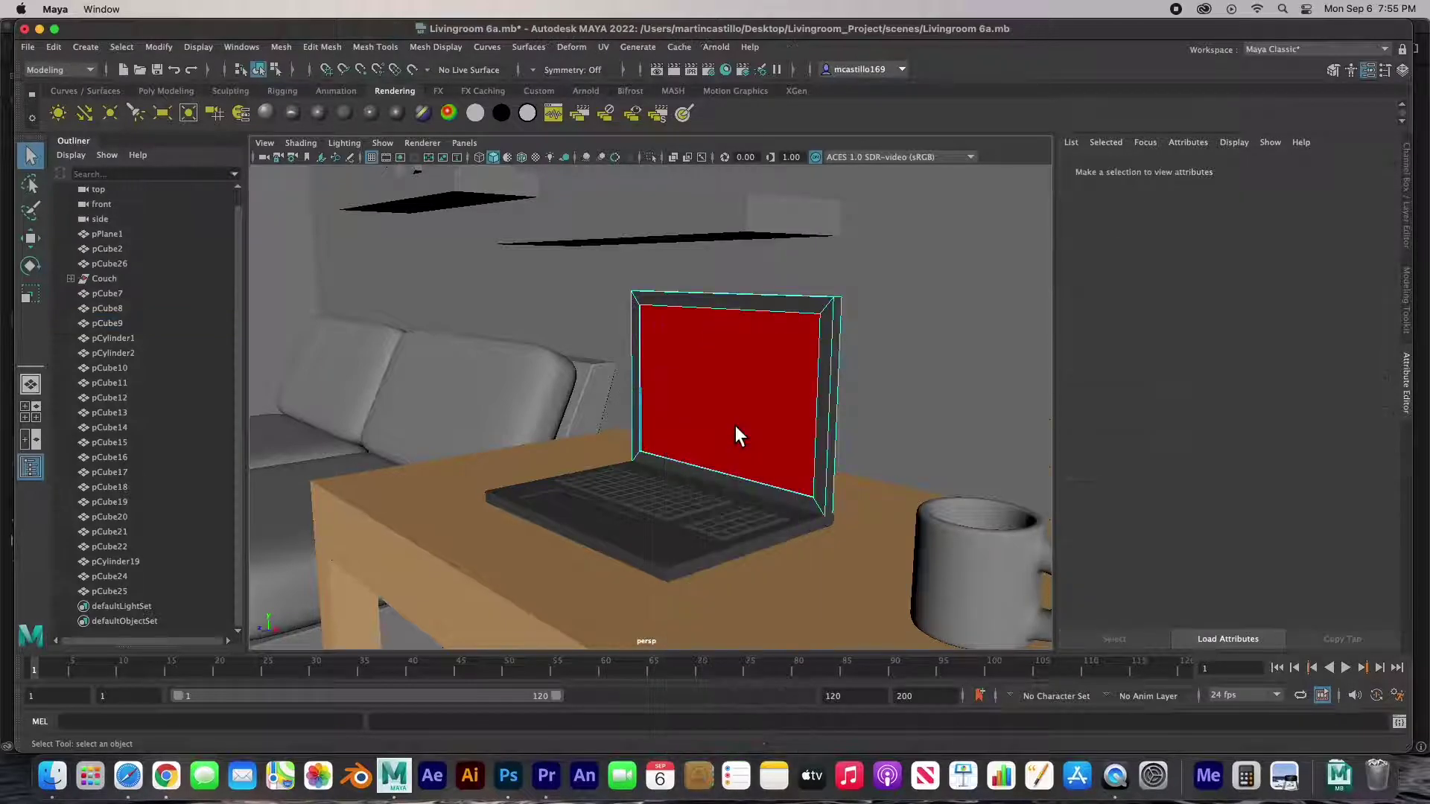
click(728, 393)
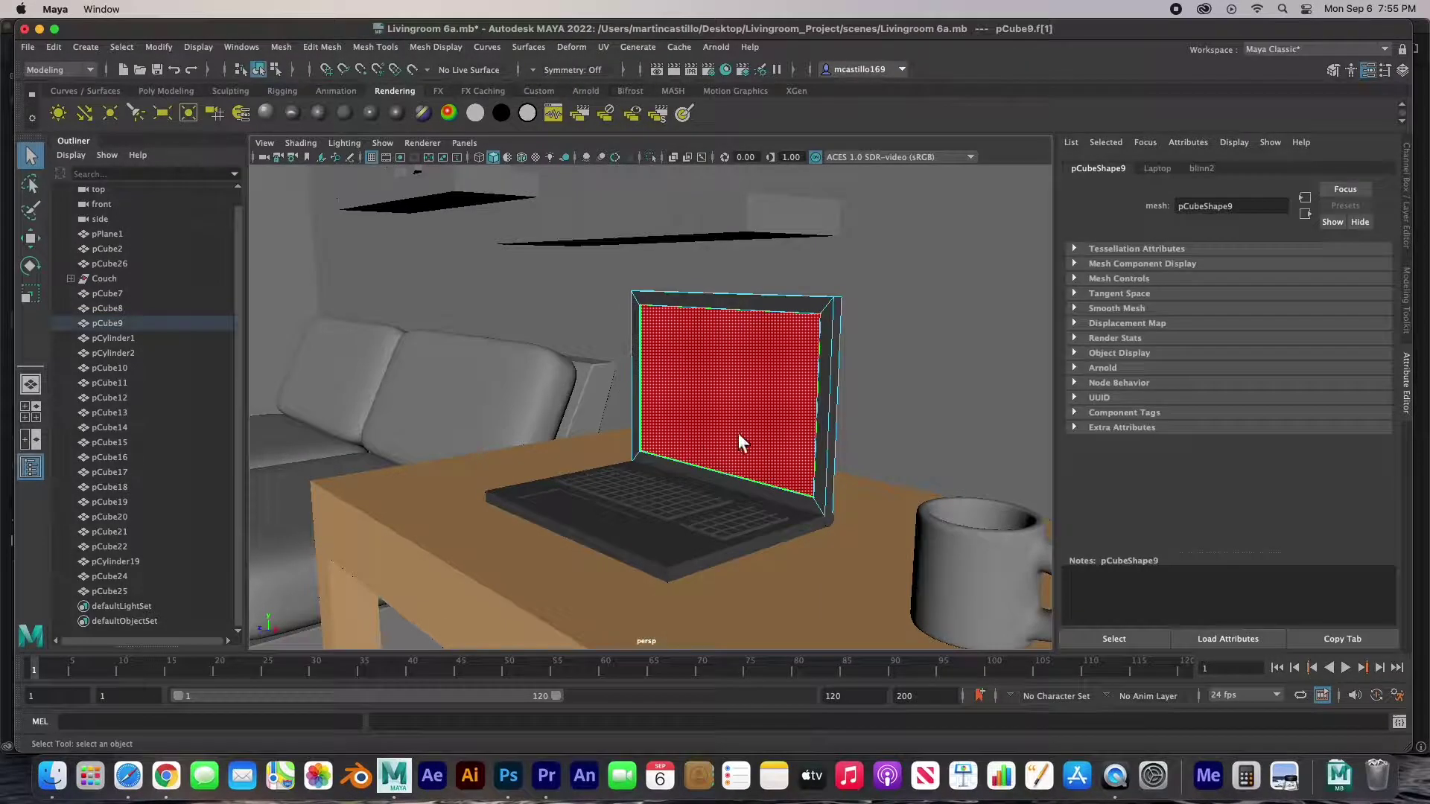
click(1202, 169)
drag(1222, 207, 1163, 209)
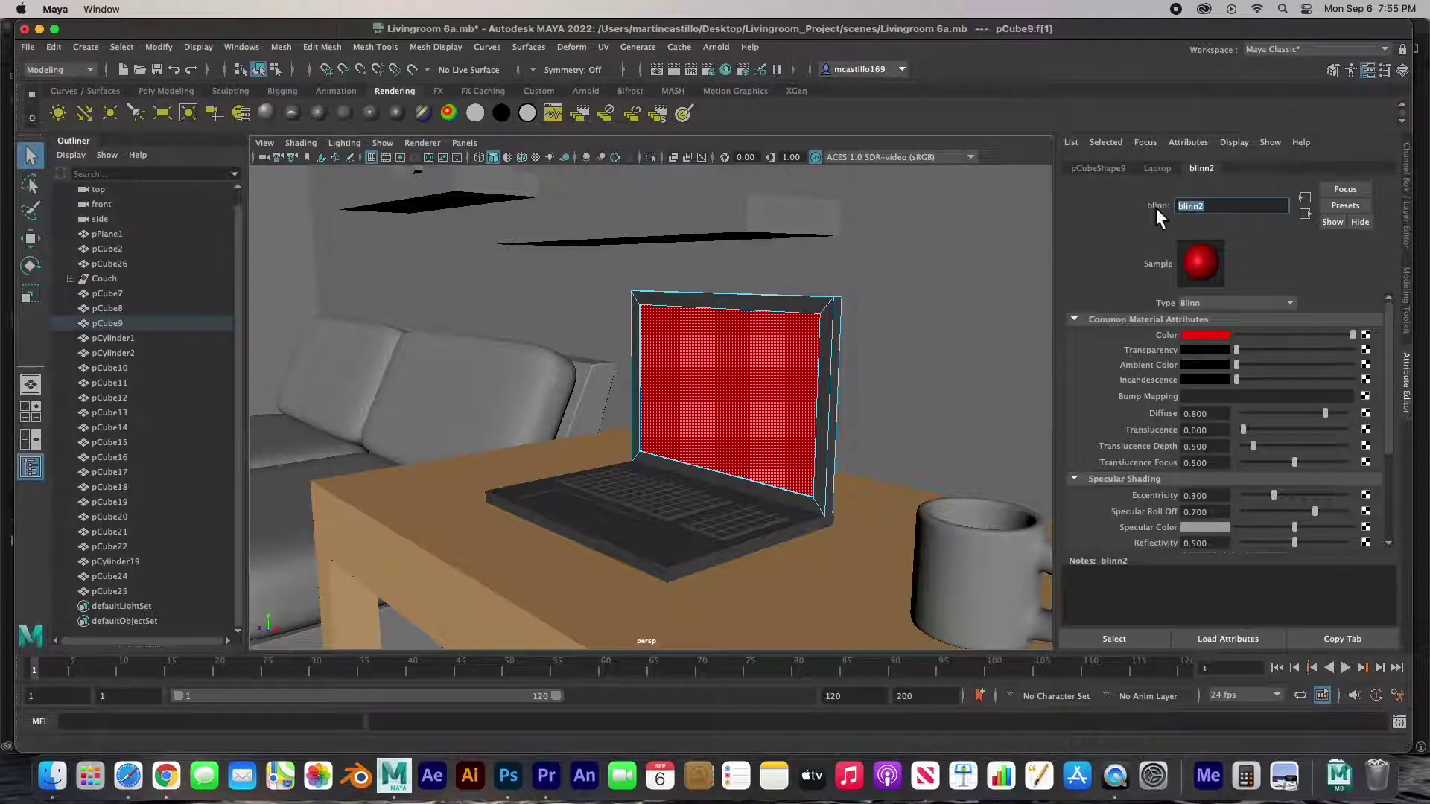
text(Screen)
key(Return)
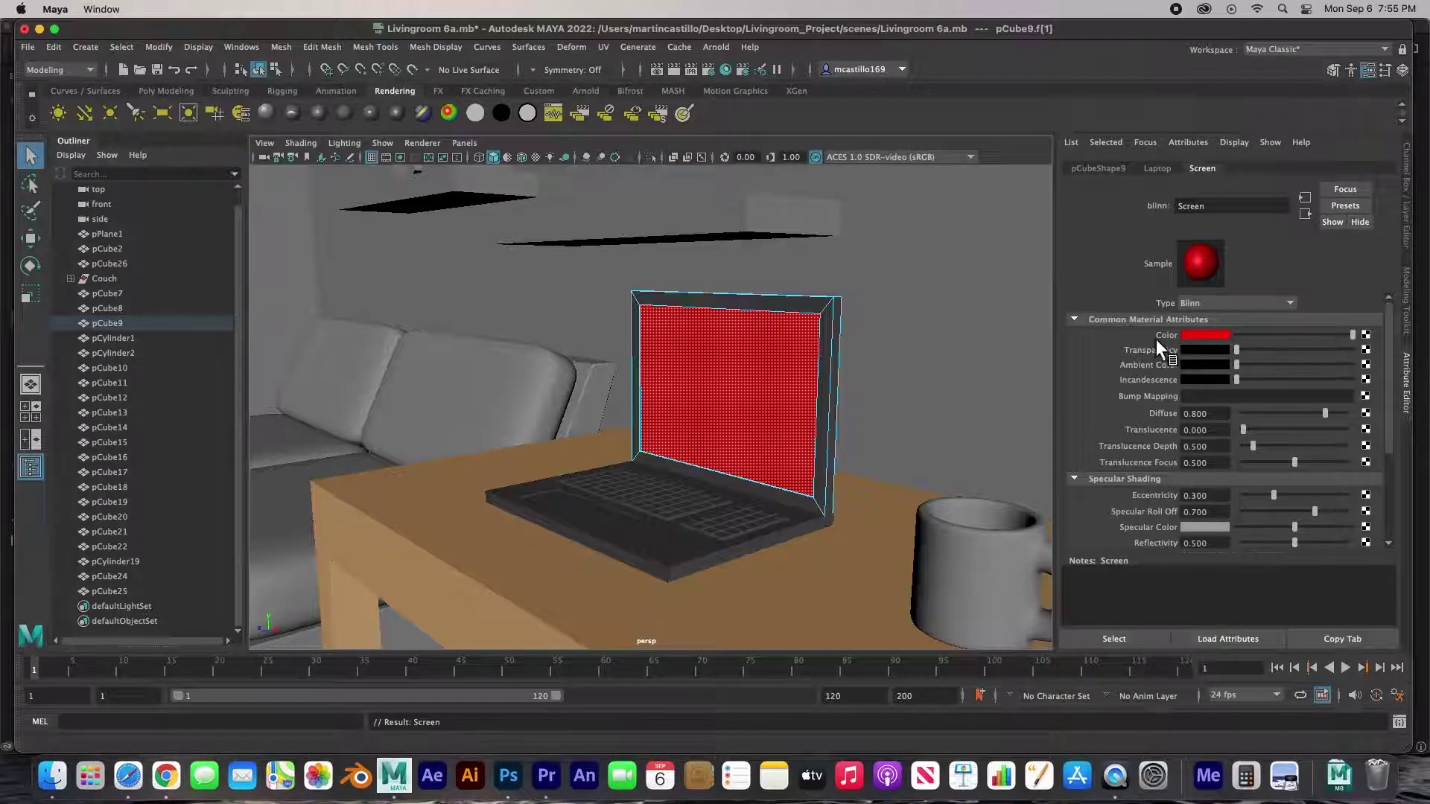
Step: Map a File texture to the Screen material's color and load Laptop Screen.png from the project's sourceimages folder
click(1369, 336)
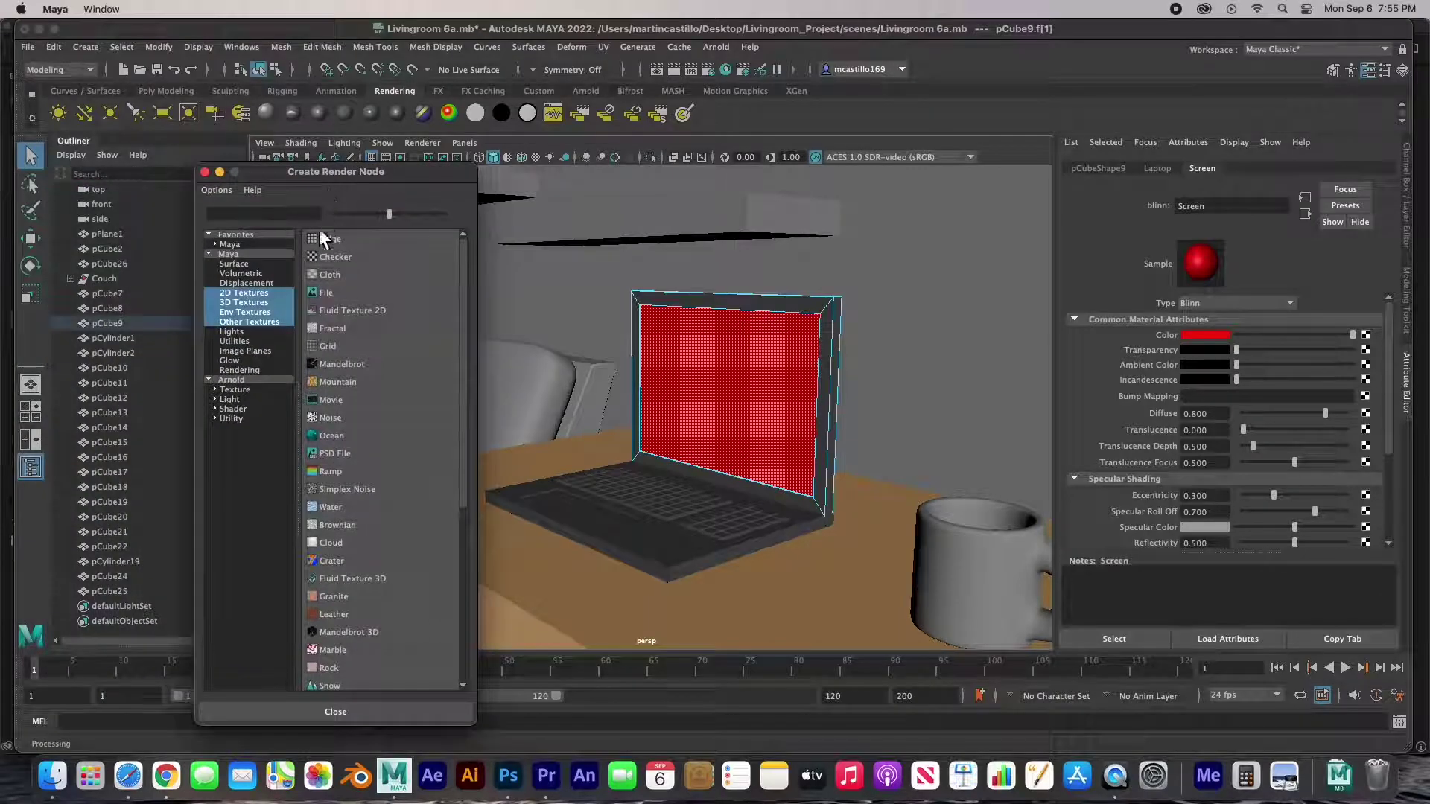
click(327, 295)
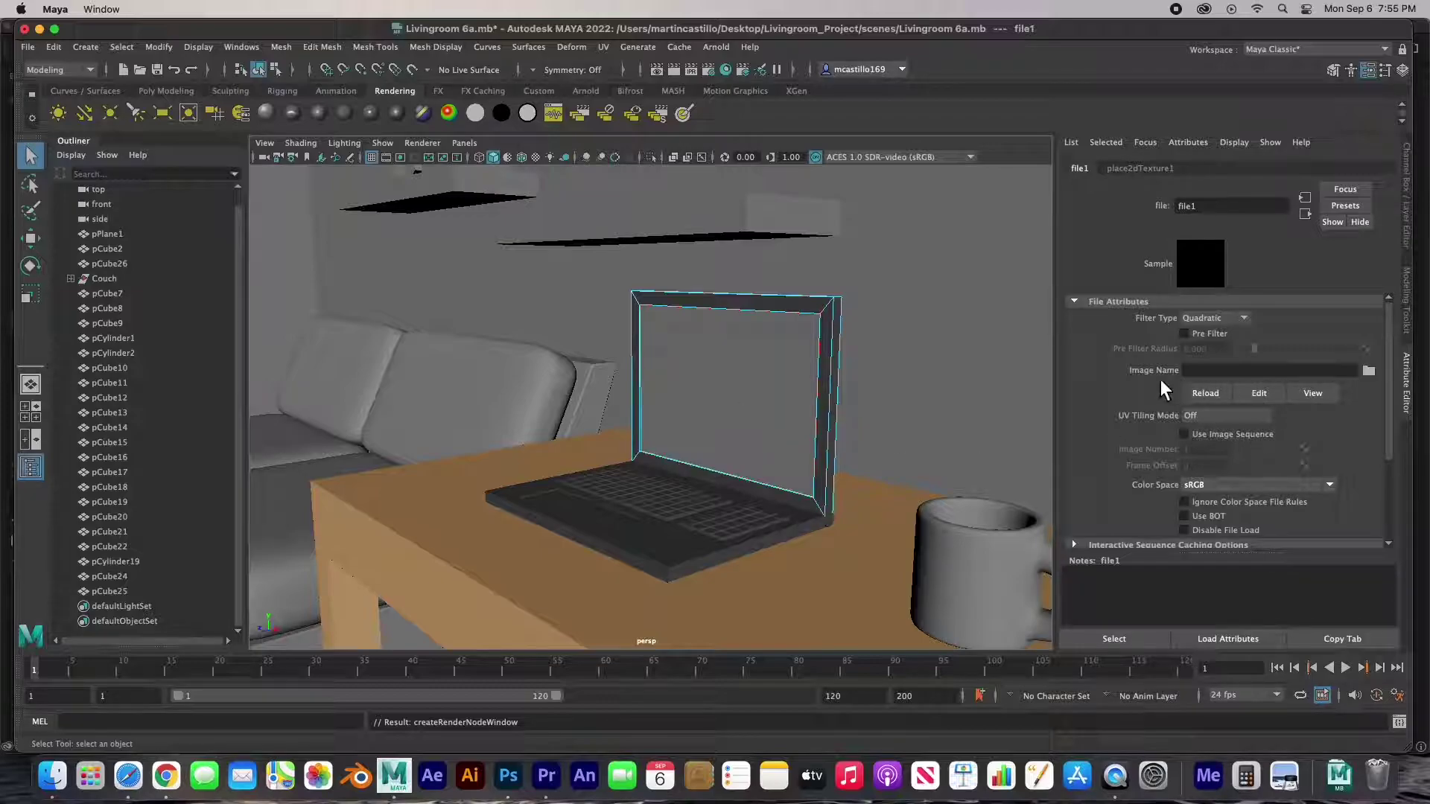
click(1369, 371)
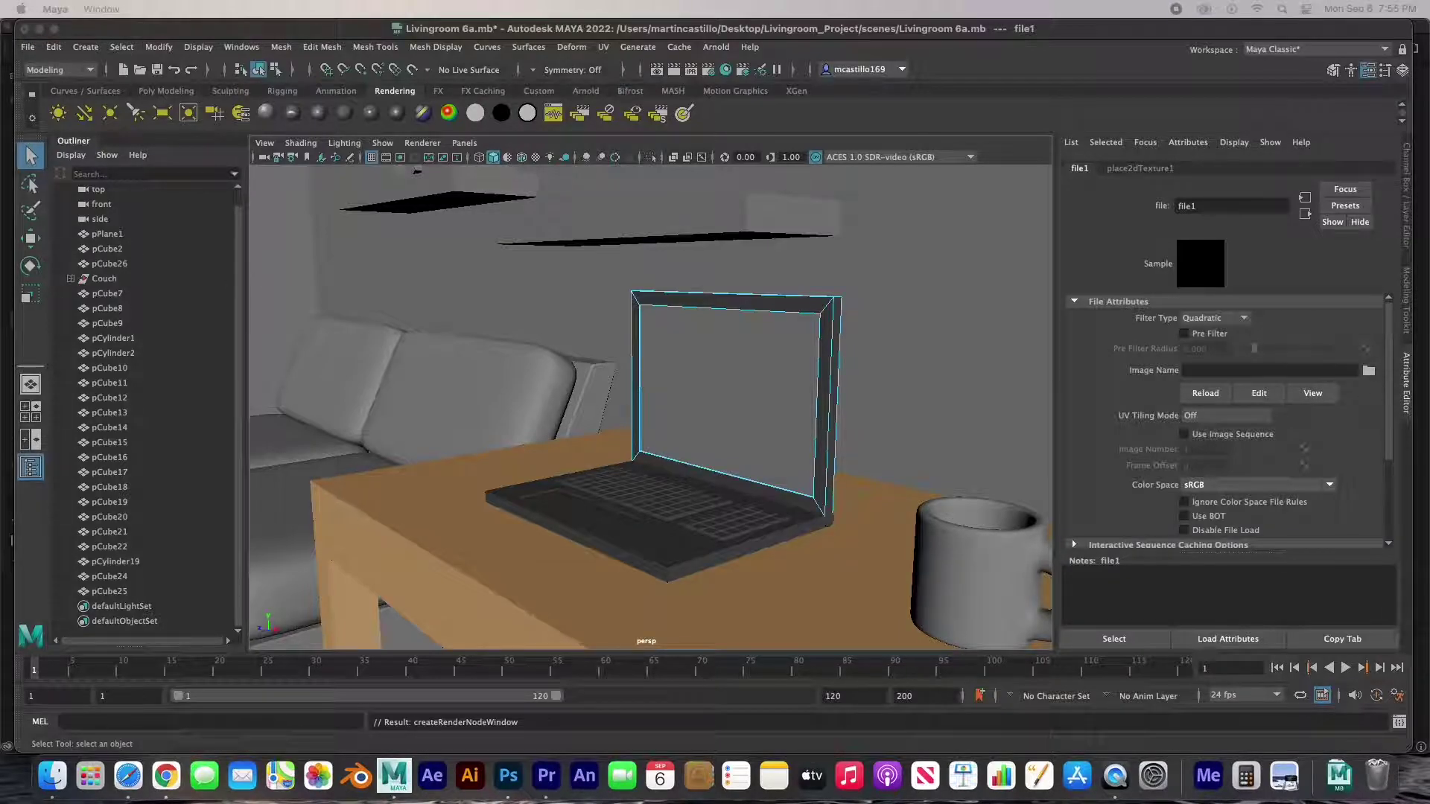
drag(2, 212, 661, 210)
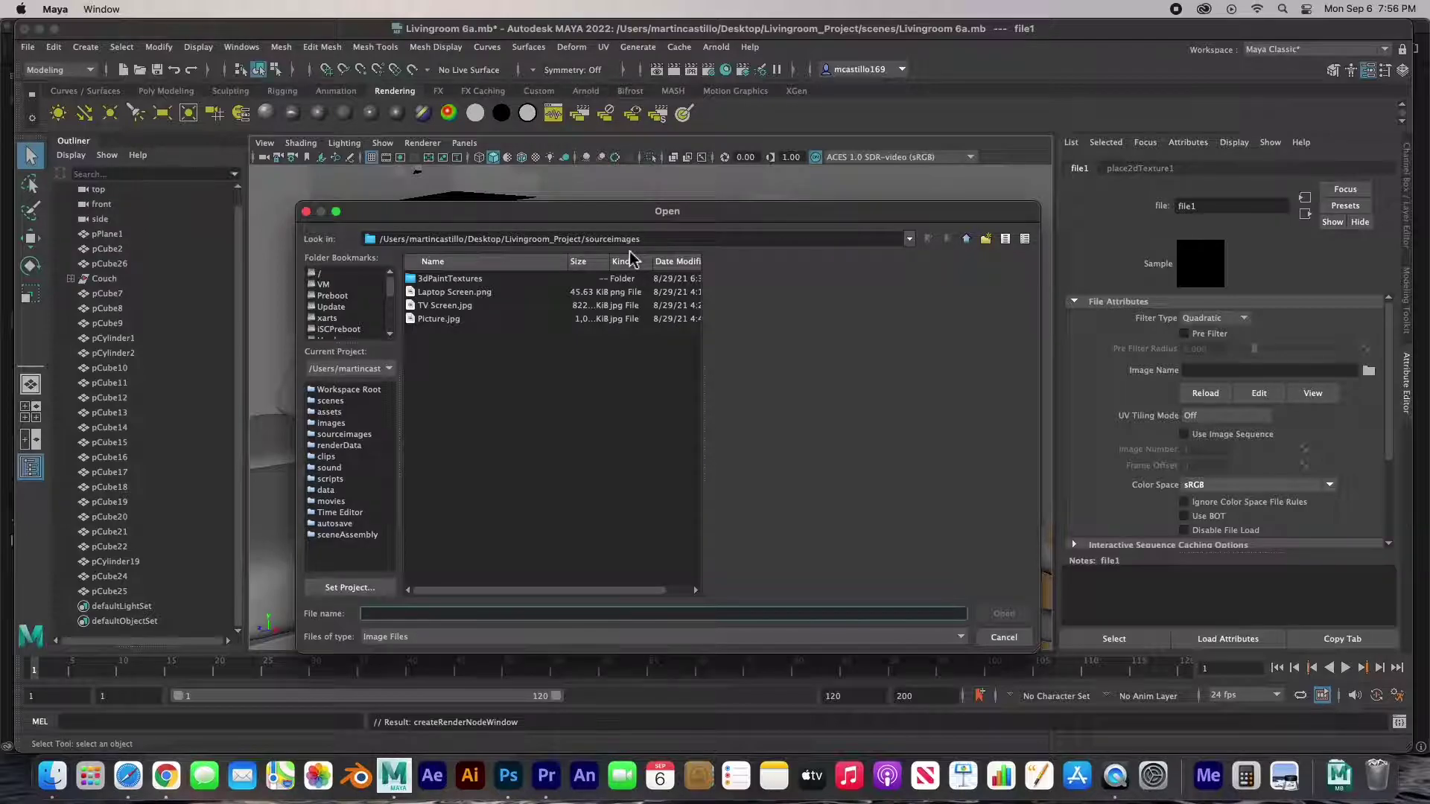
drag(499, 240, 645, 240)
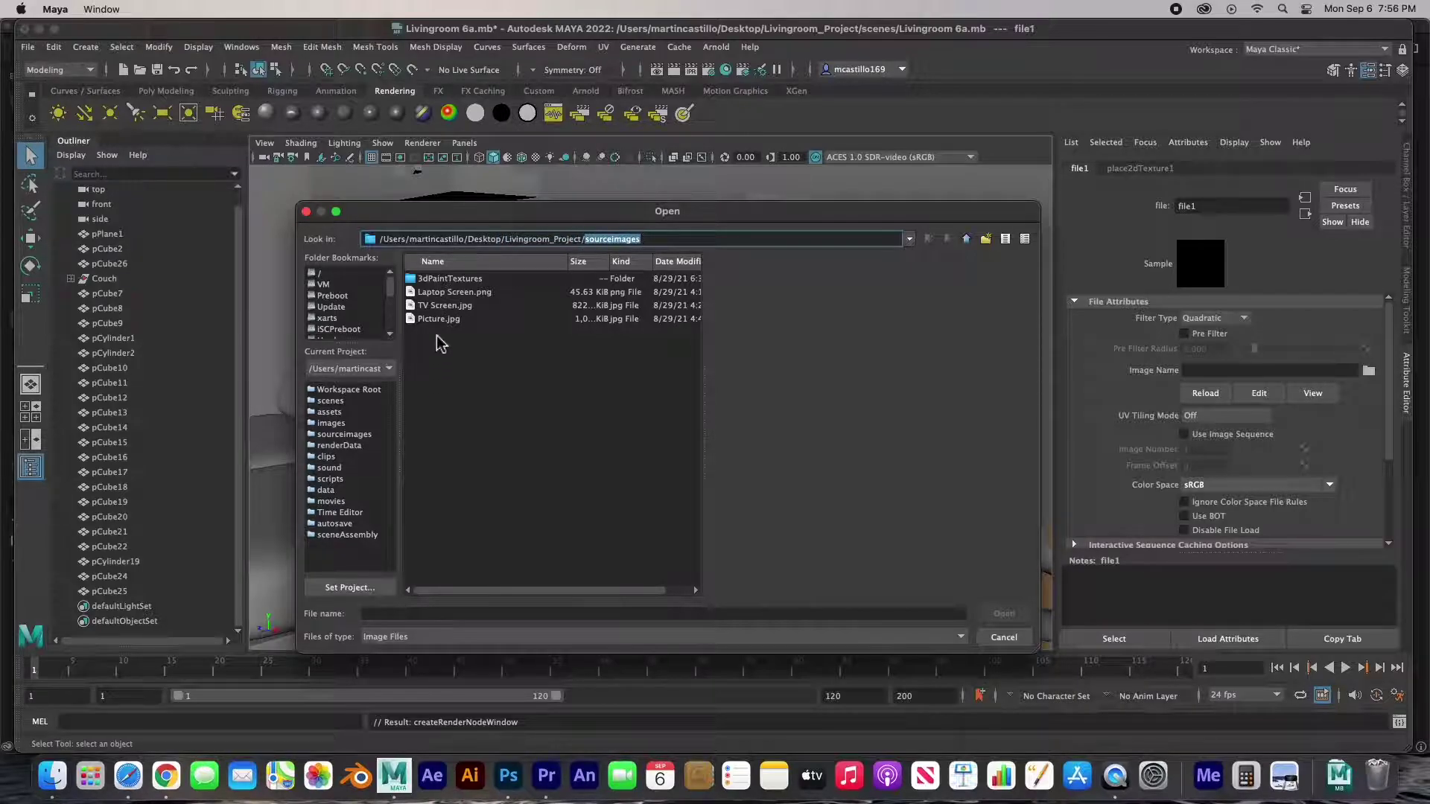
click(441, 293)
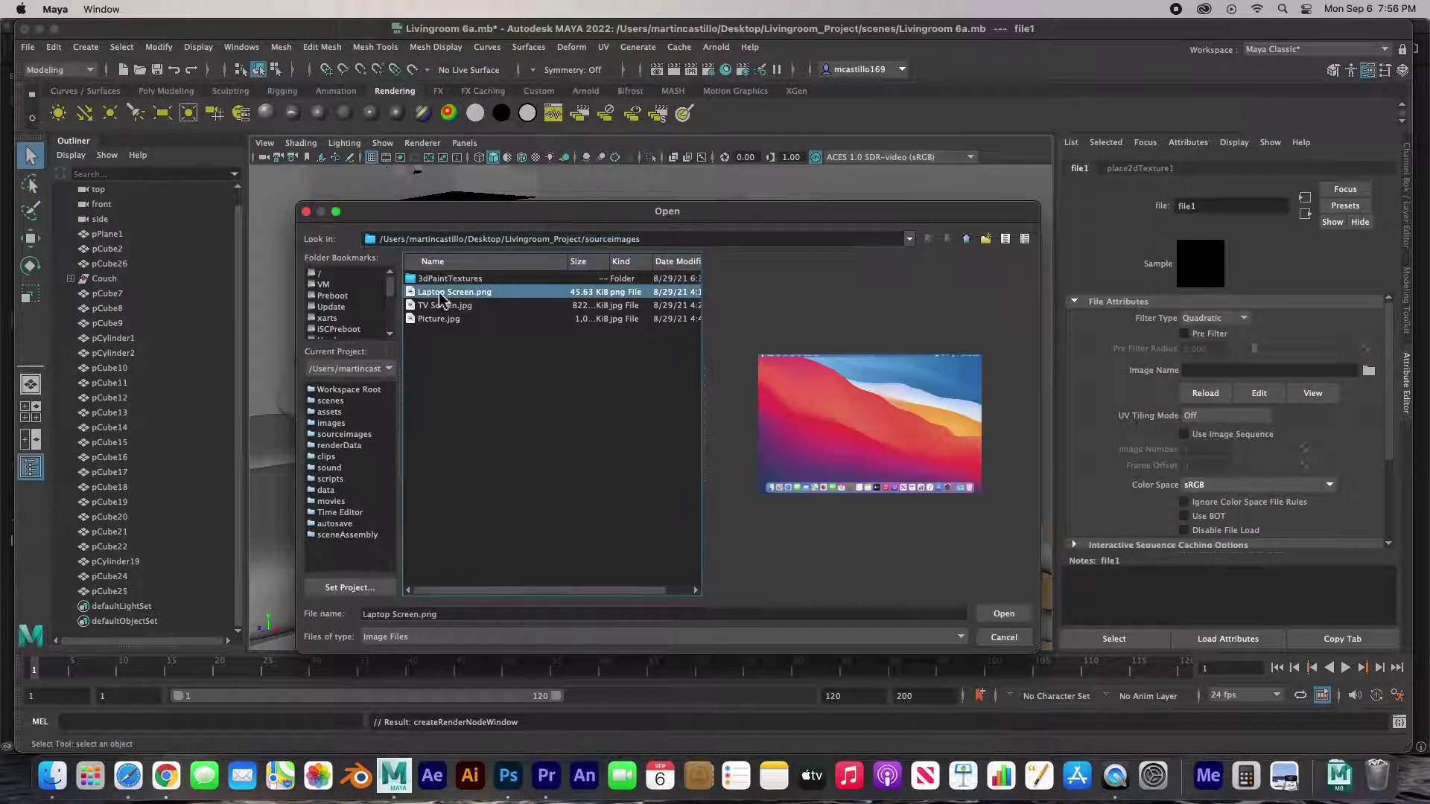
click(998, 613)
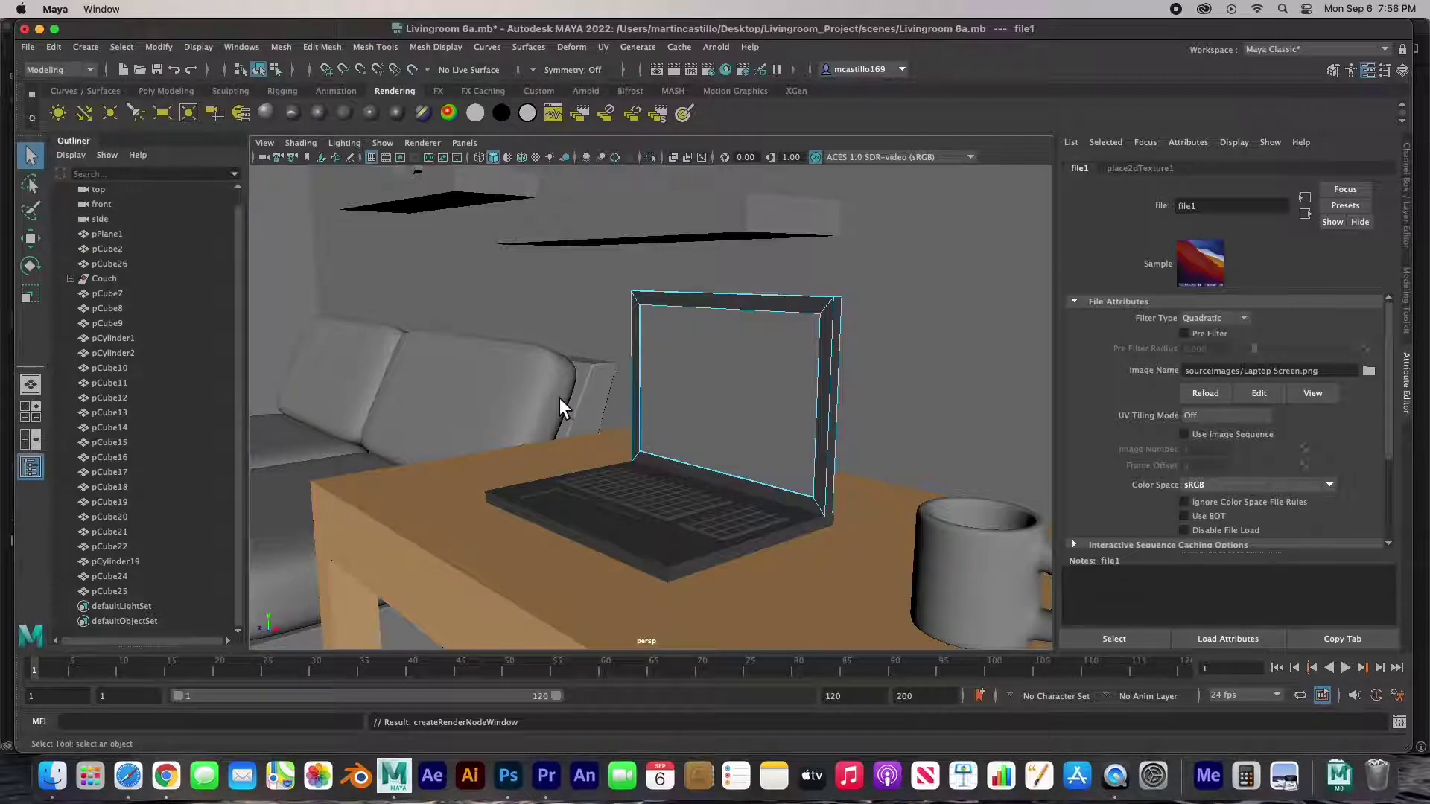
Step: Cycle the viewport through wireframe and shaded display, ending in textured display to show the laptop's screen image
key(4)
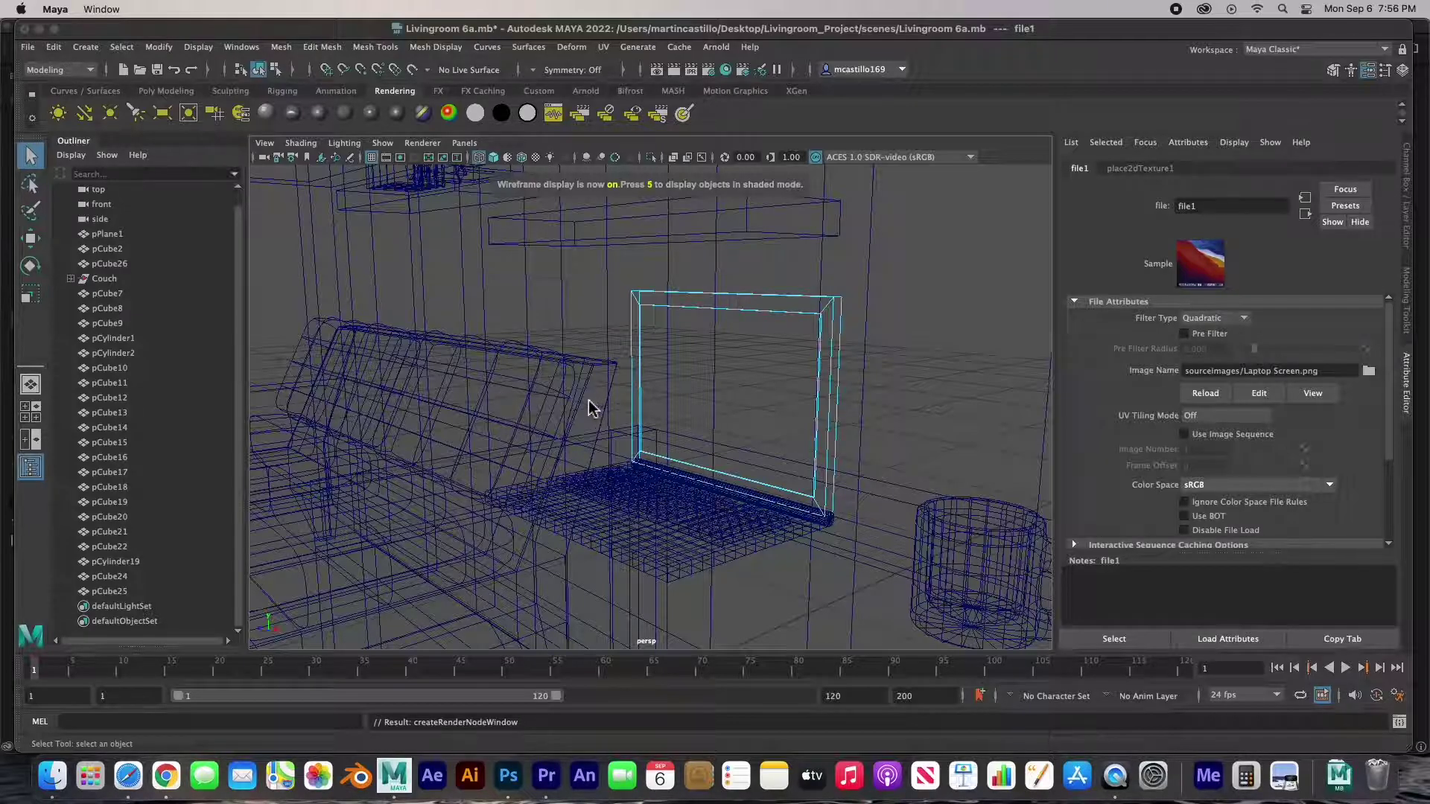
key(5)
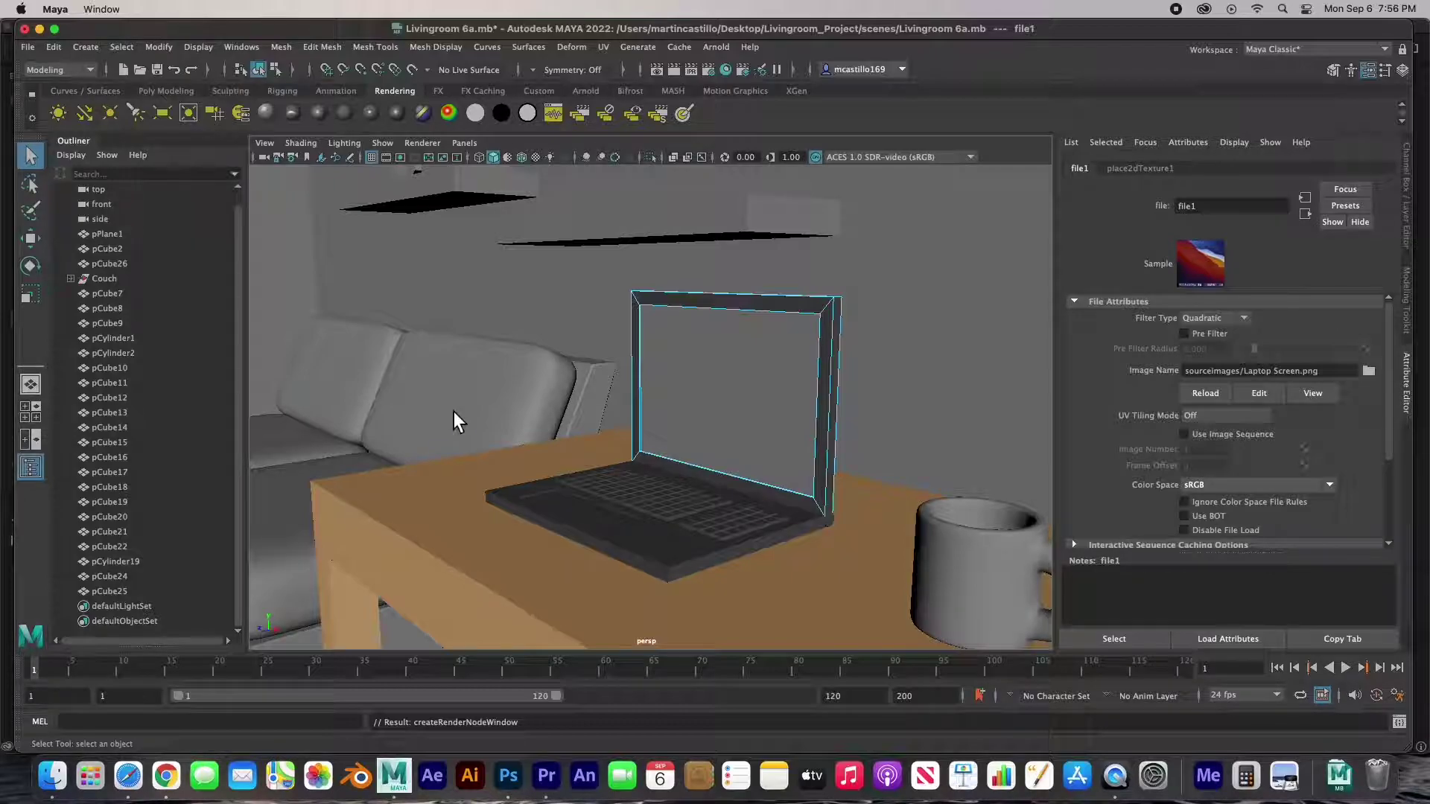
key(6)
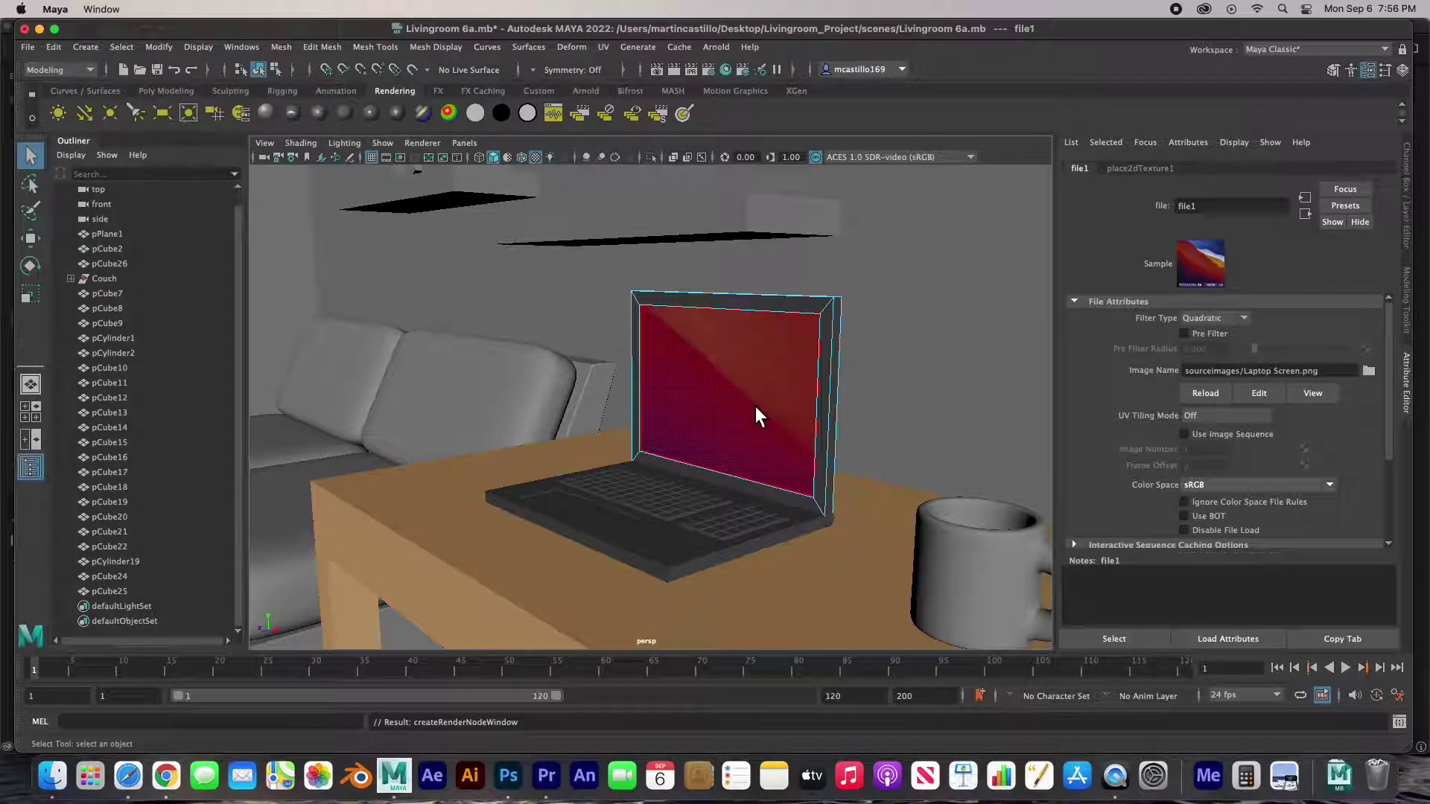
Step: Apply a planar UV projection from the Z axis, fitted to the bounding box, to the laptop's screen face
click(727, 407)
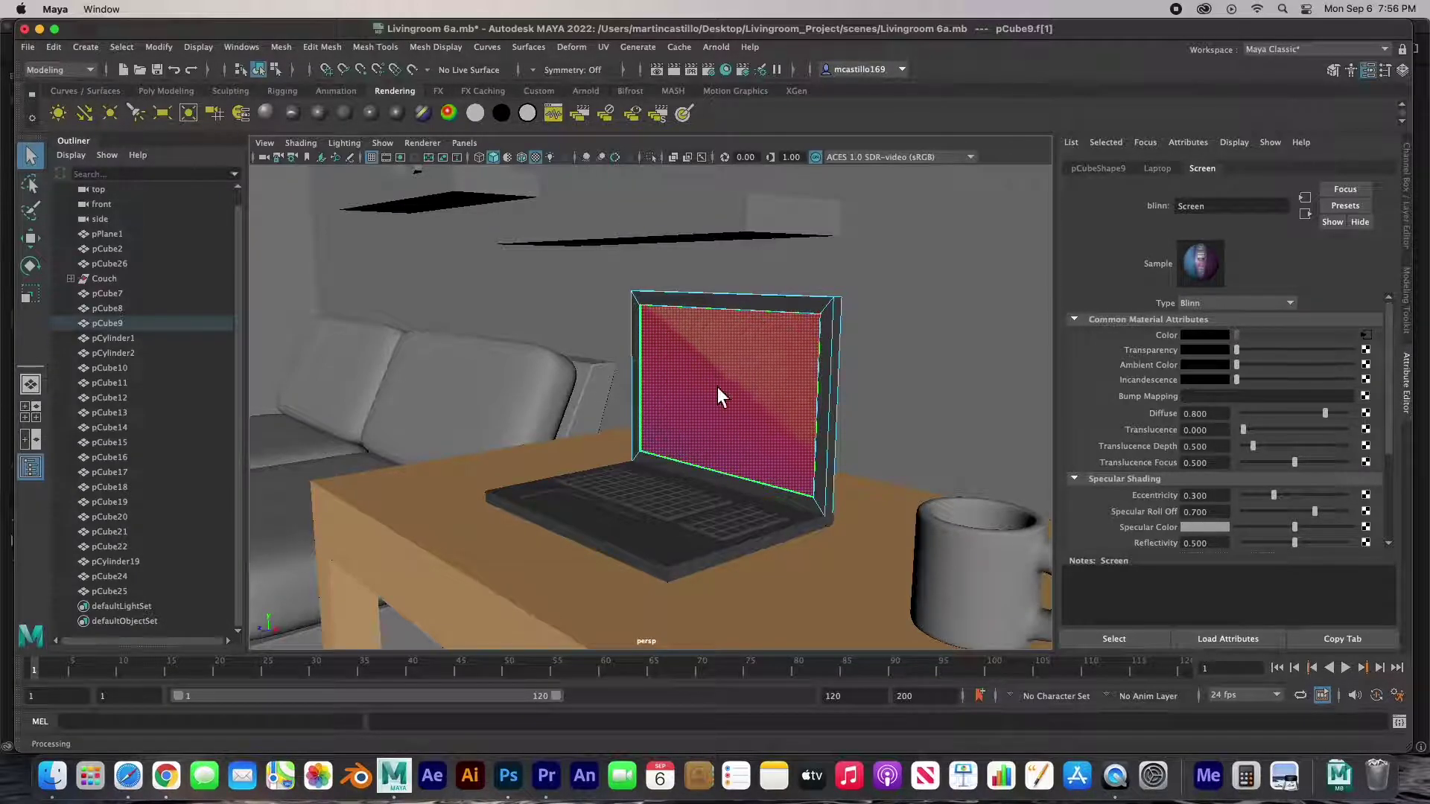
click(608, 49)
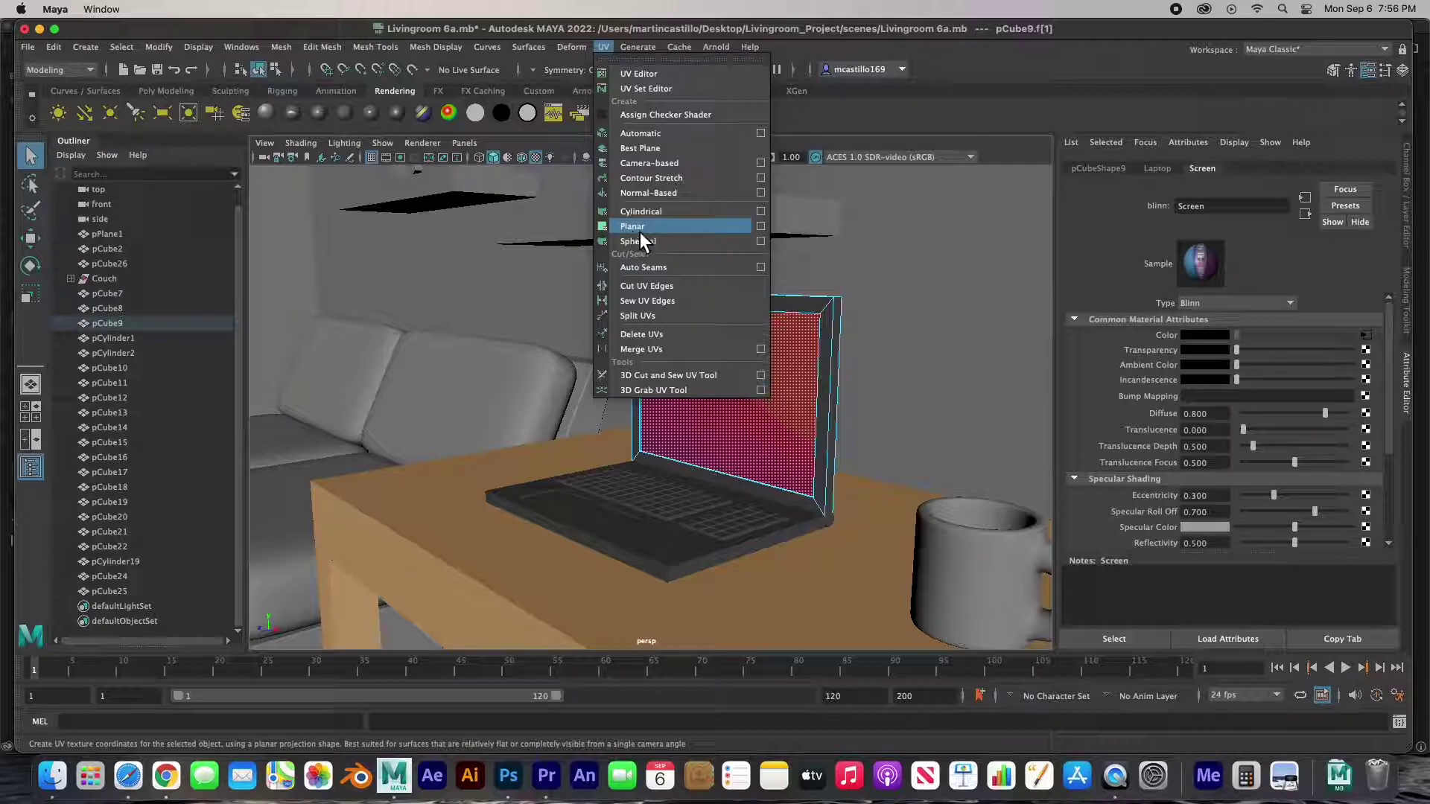
click(767, 229)
drag(177, 227, 376, 210)
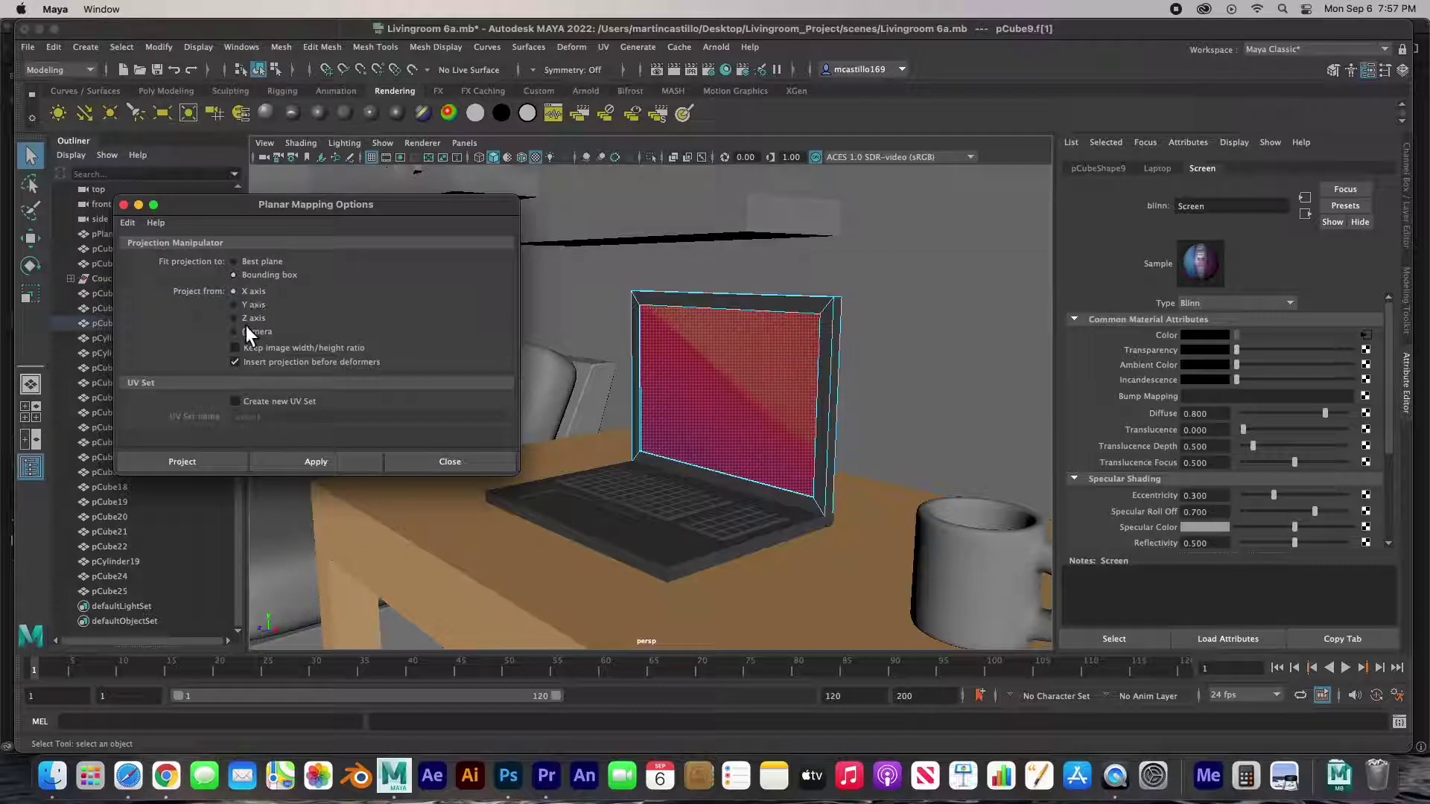
click(315, 462)
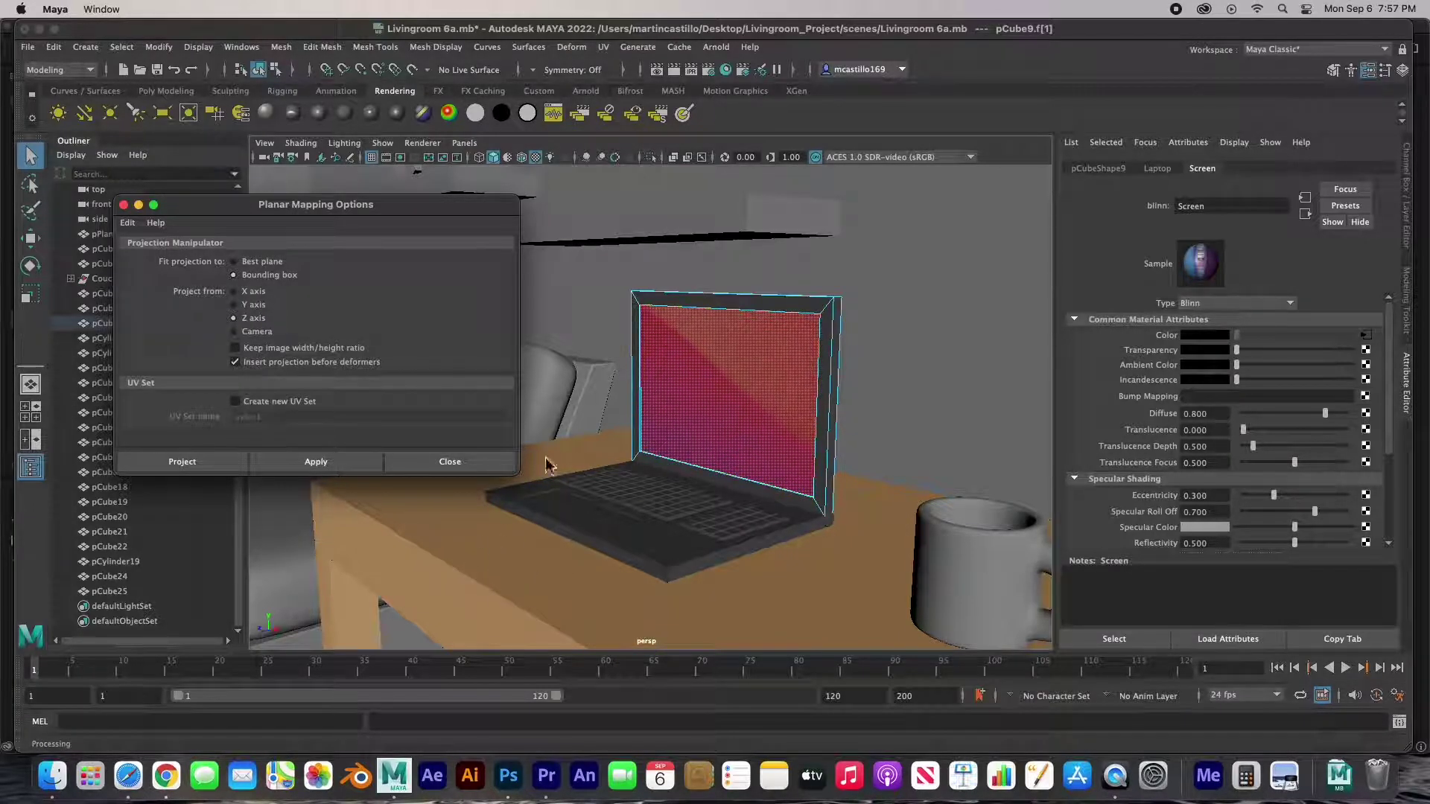
click(279, 463)
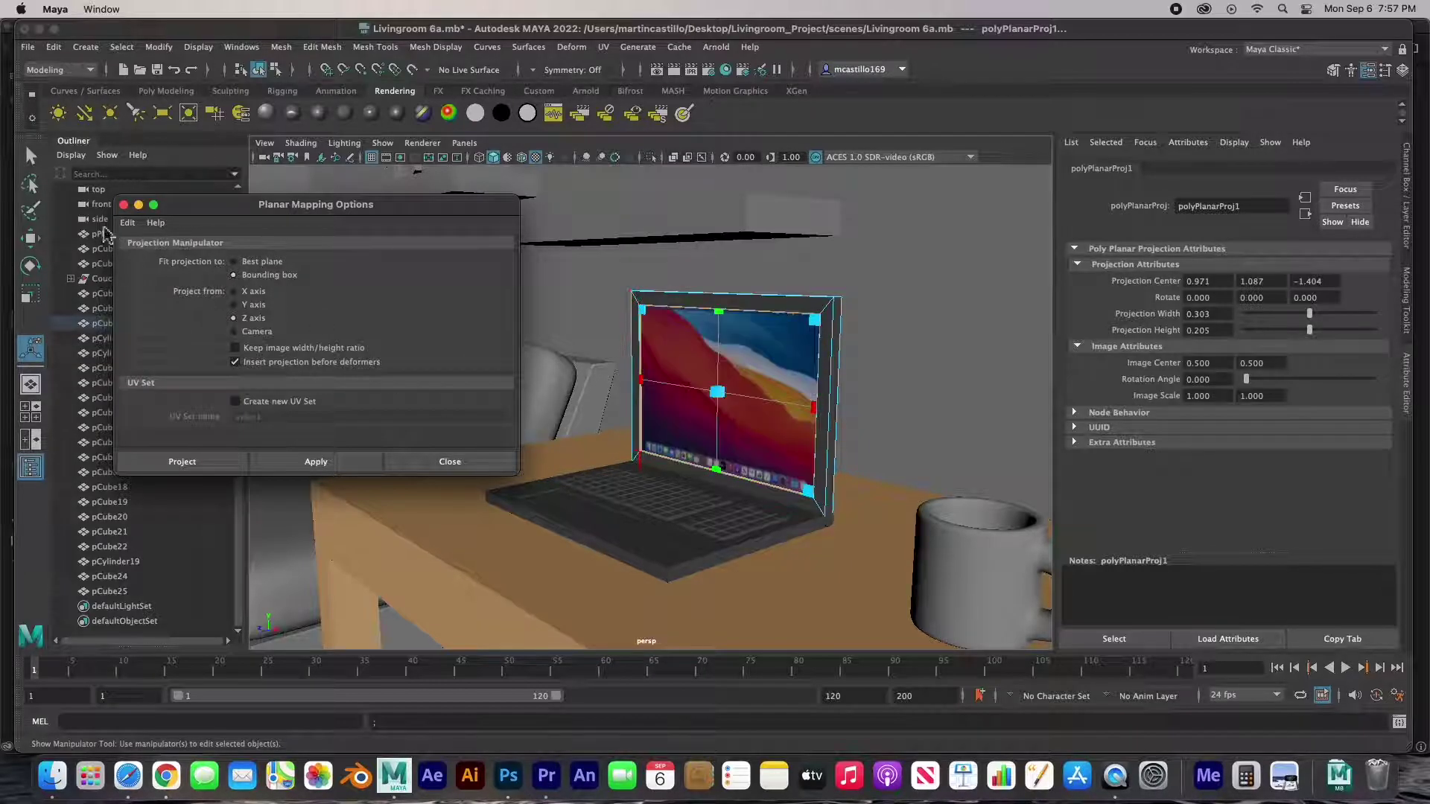
click(124, 204)
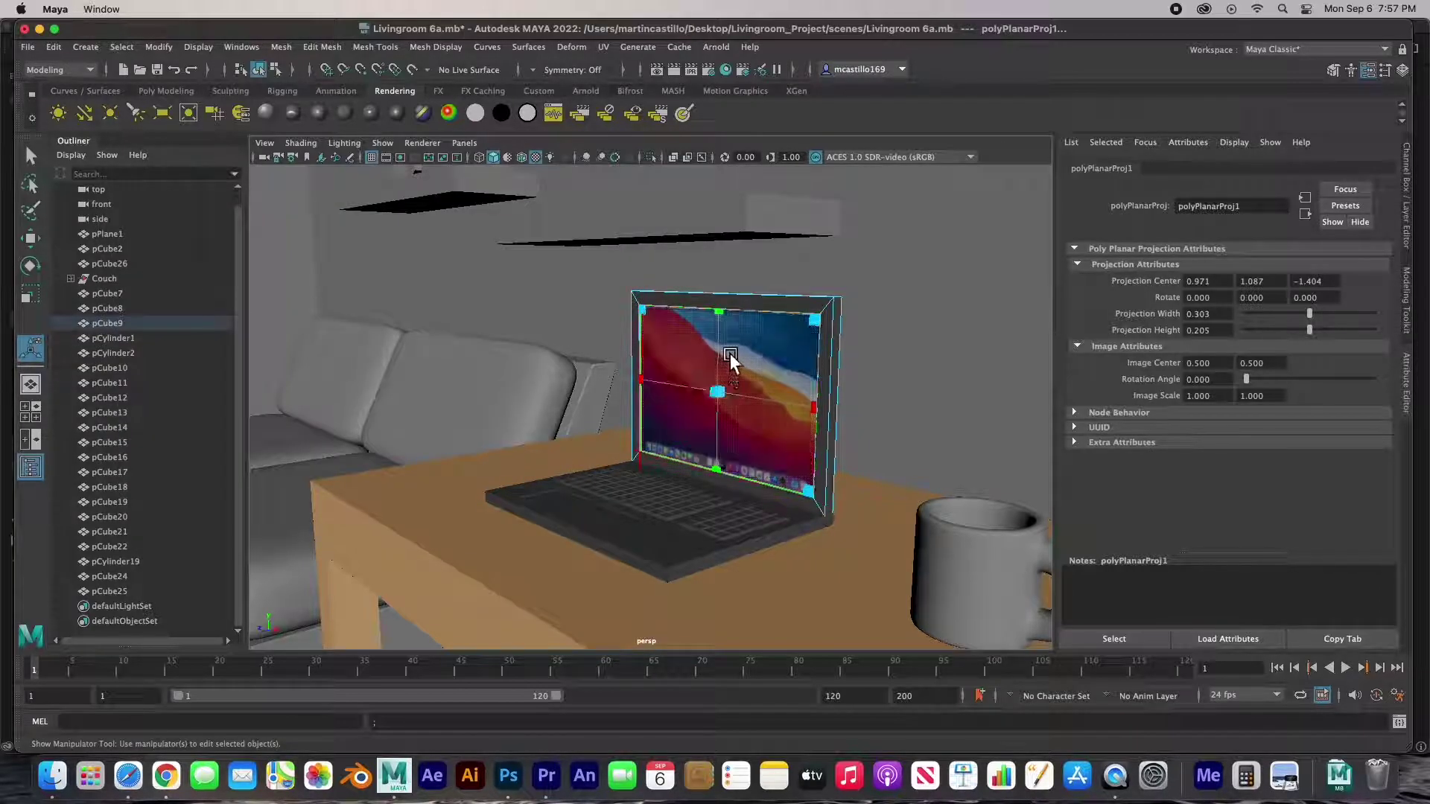
Step: Select the laptop lid as an object and move its pivot straight down to the hinge in the side view
right_click(745, 341)
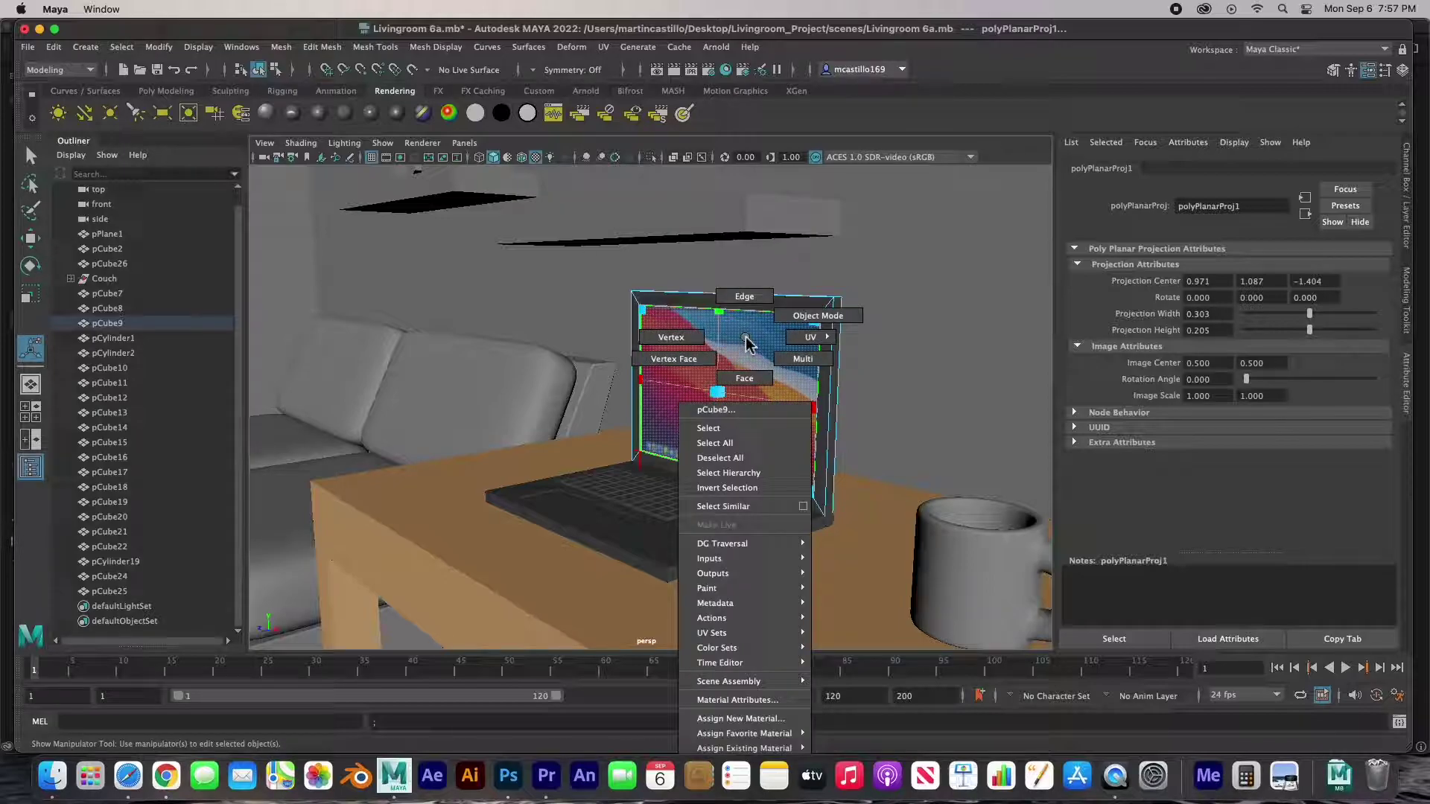
click(801, 320)
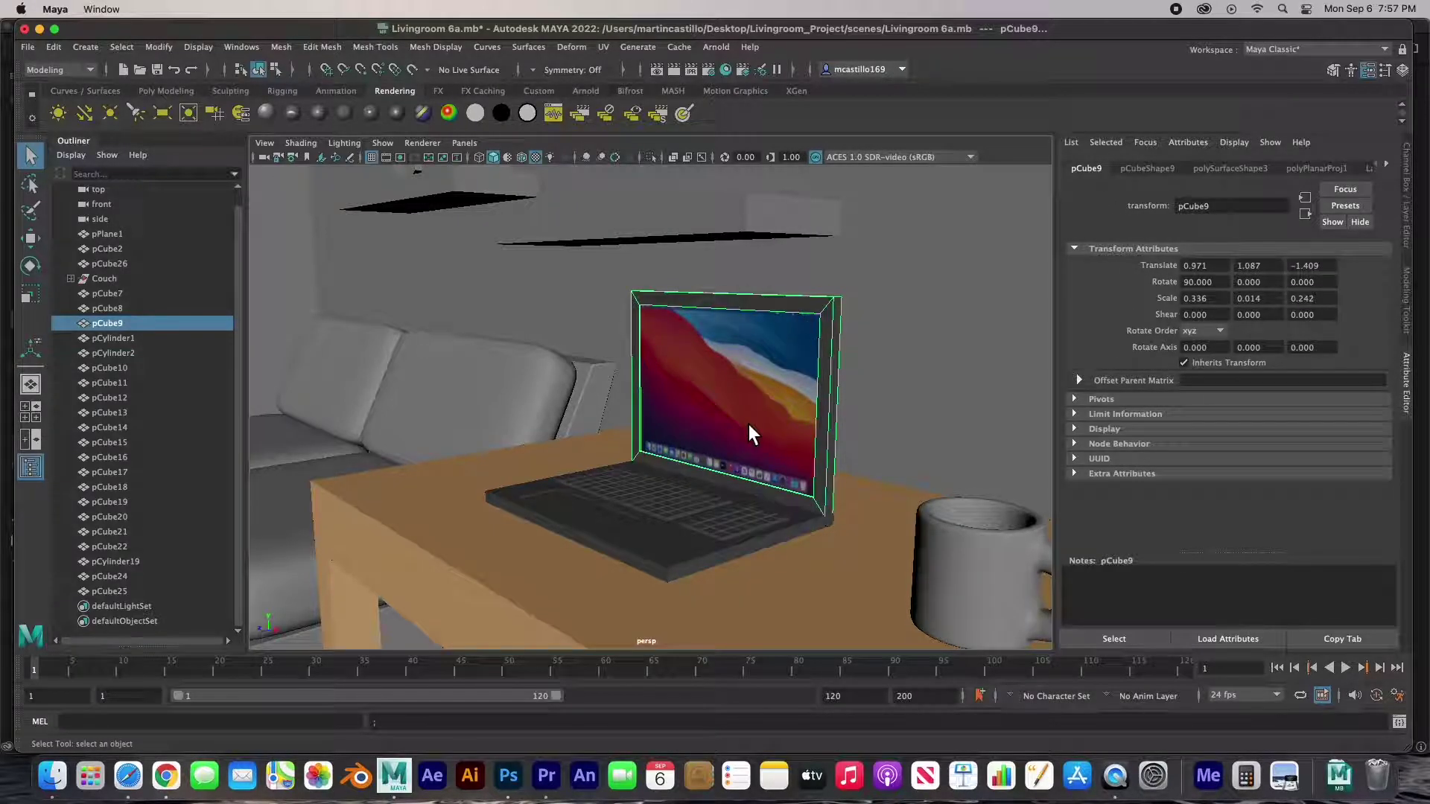
key(space)
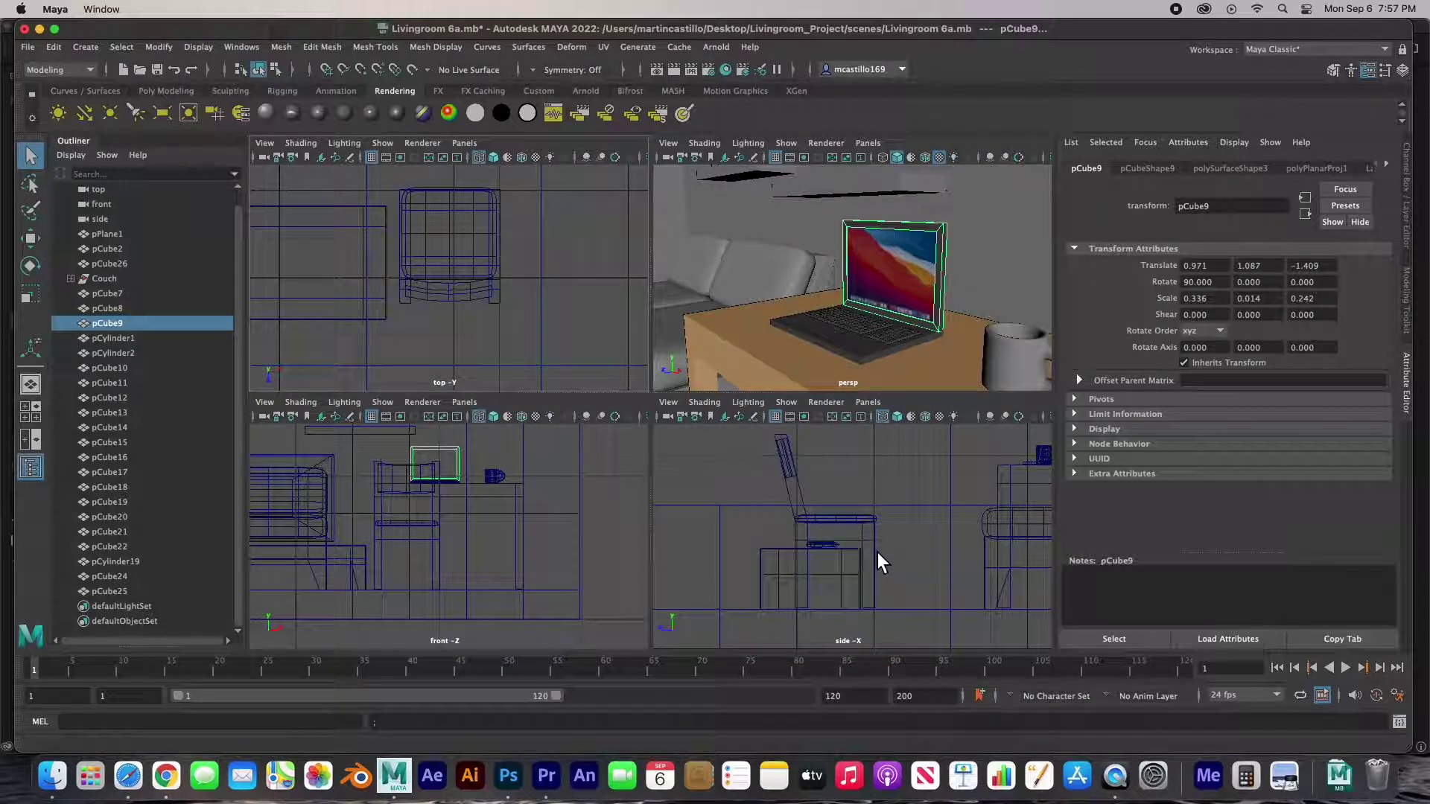
key(f)
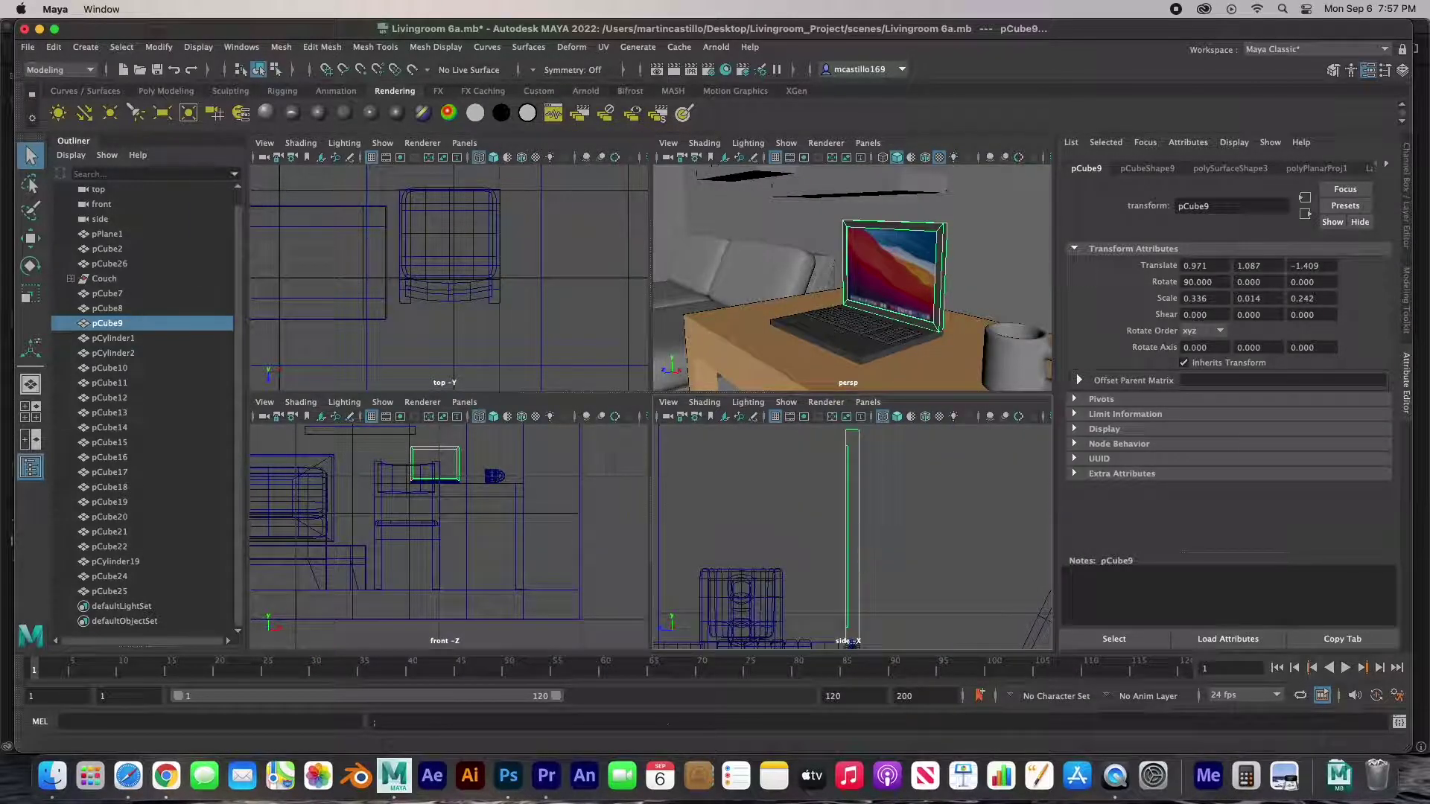
key(space)
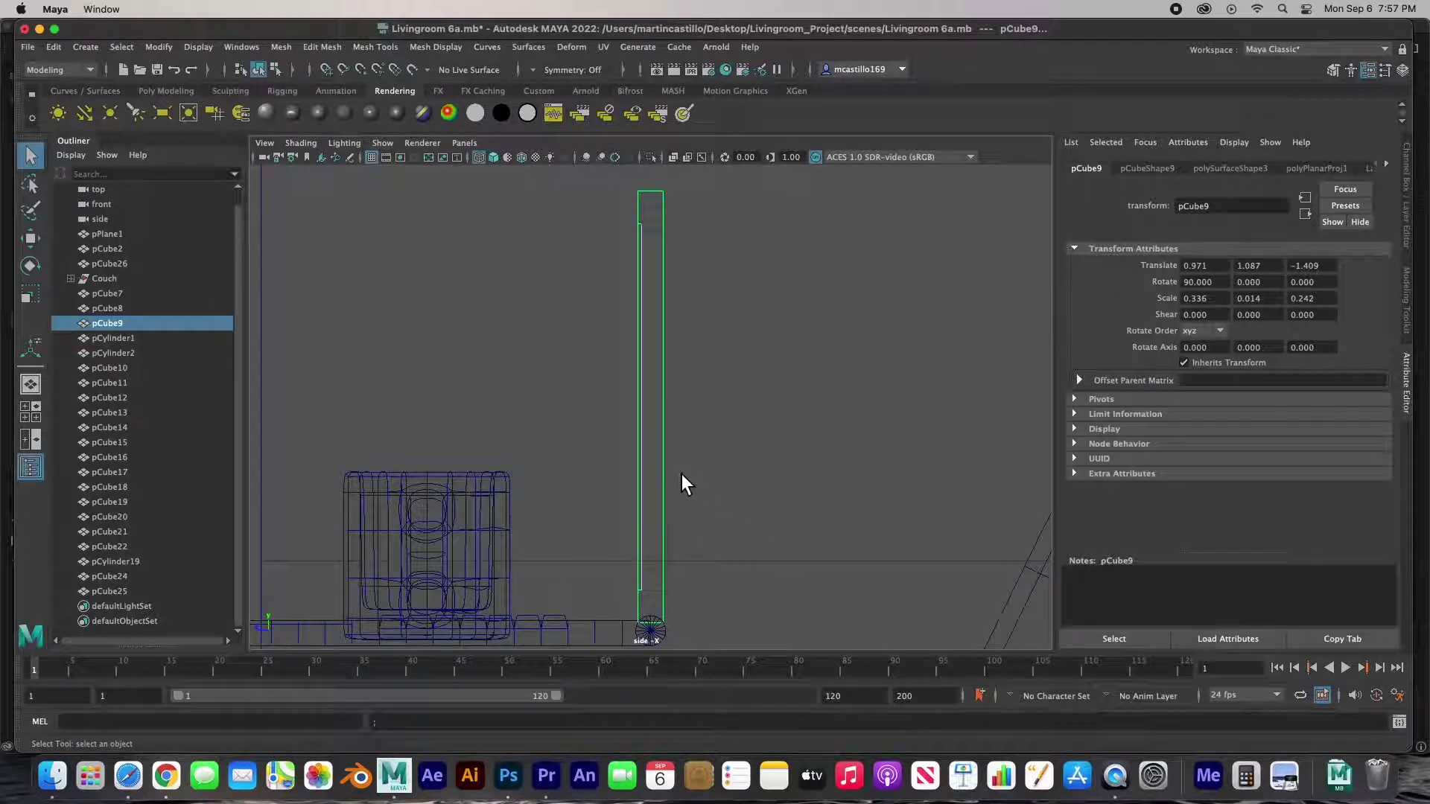
key(w)
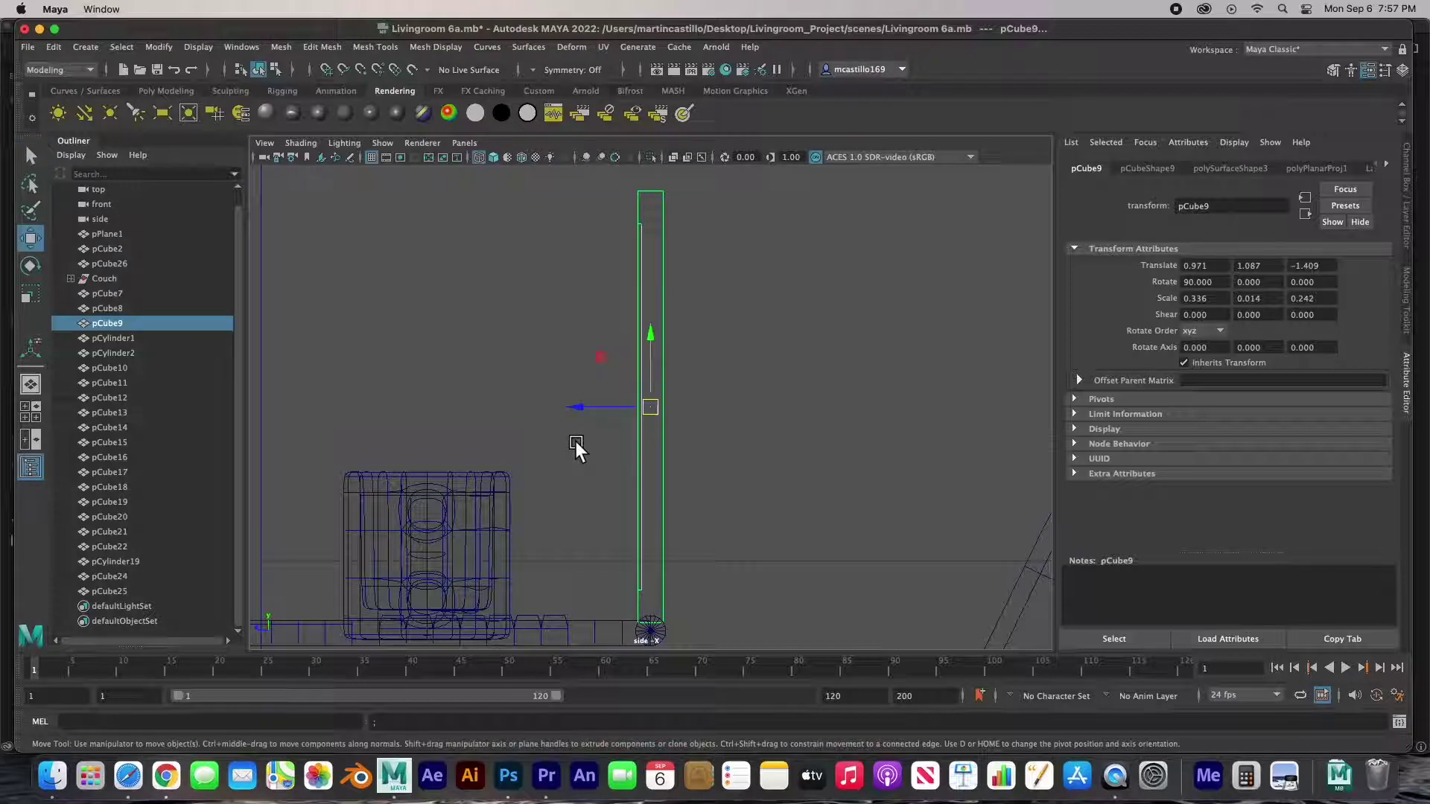
key(d)
key(d)
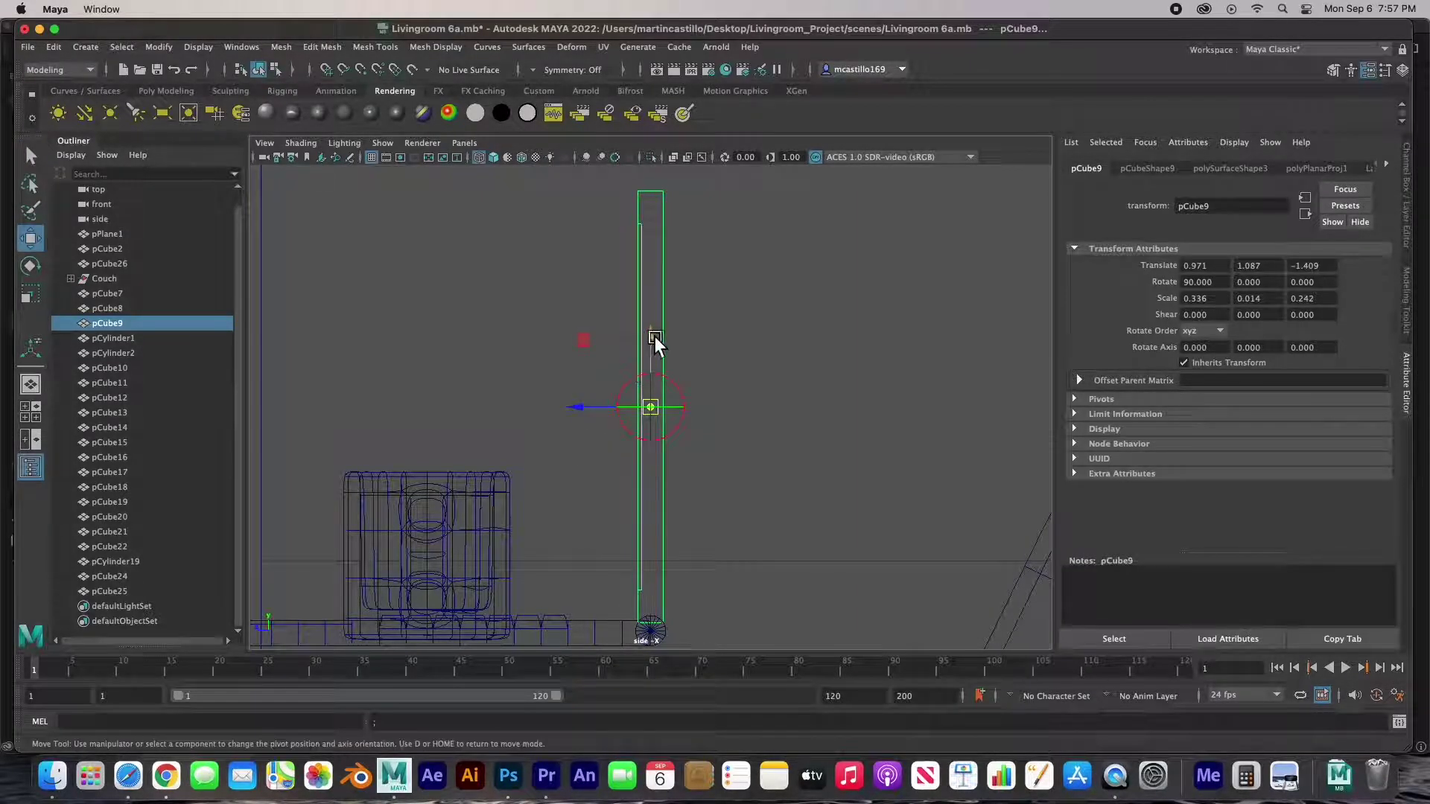
drag(659, 332, 673, 558)
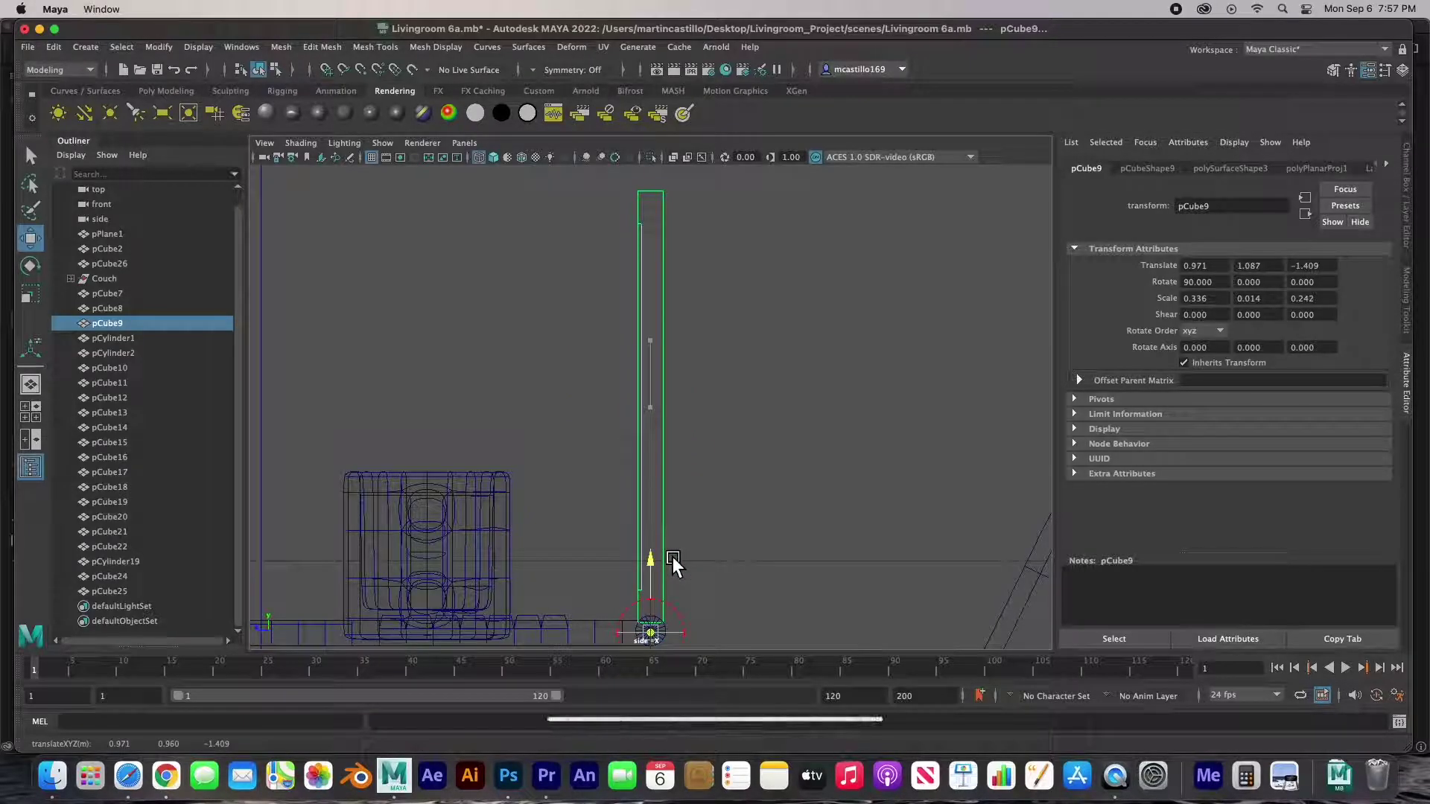
key(d)
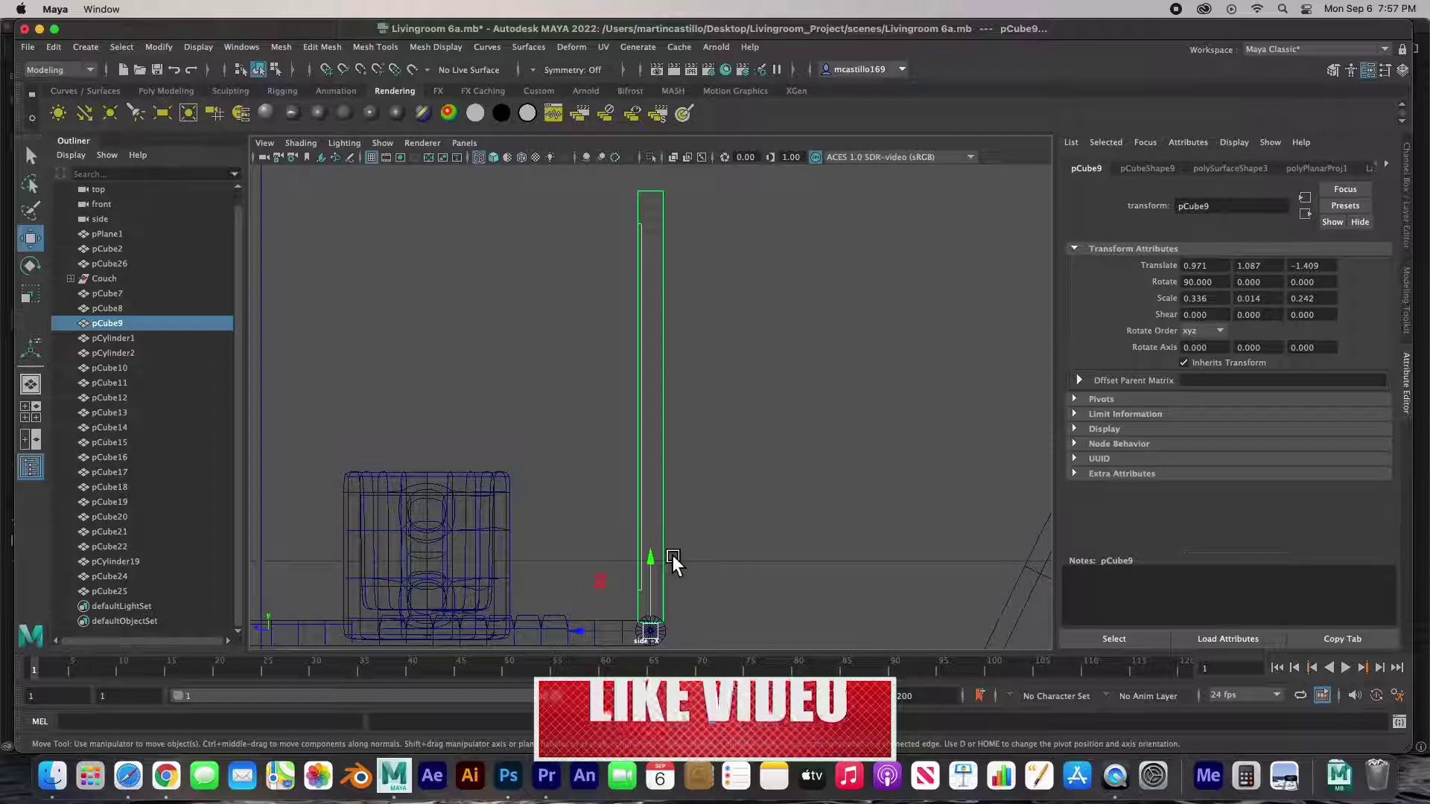
Step: Tilt the laptop lid backward around the hinge to an X rotation of about 59.3 degrees
key(e)
drag(678, 569, 713, 595)
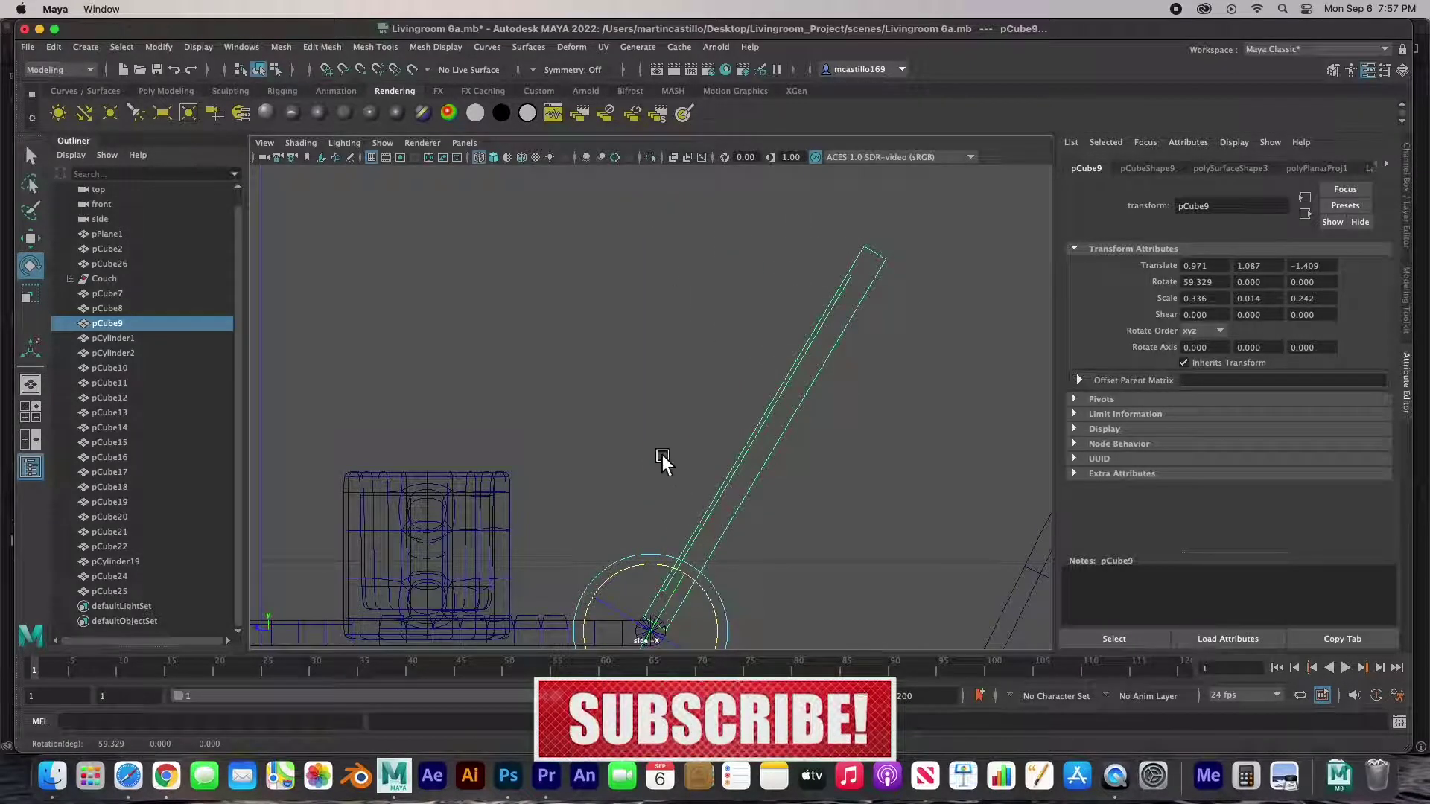
key(space)
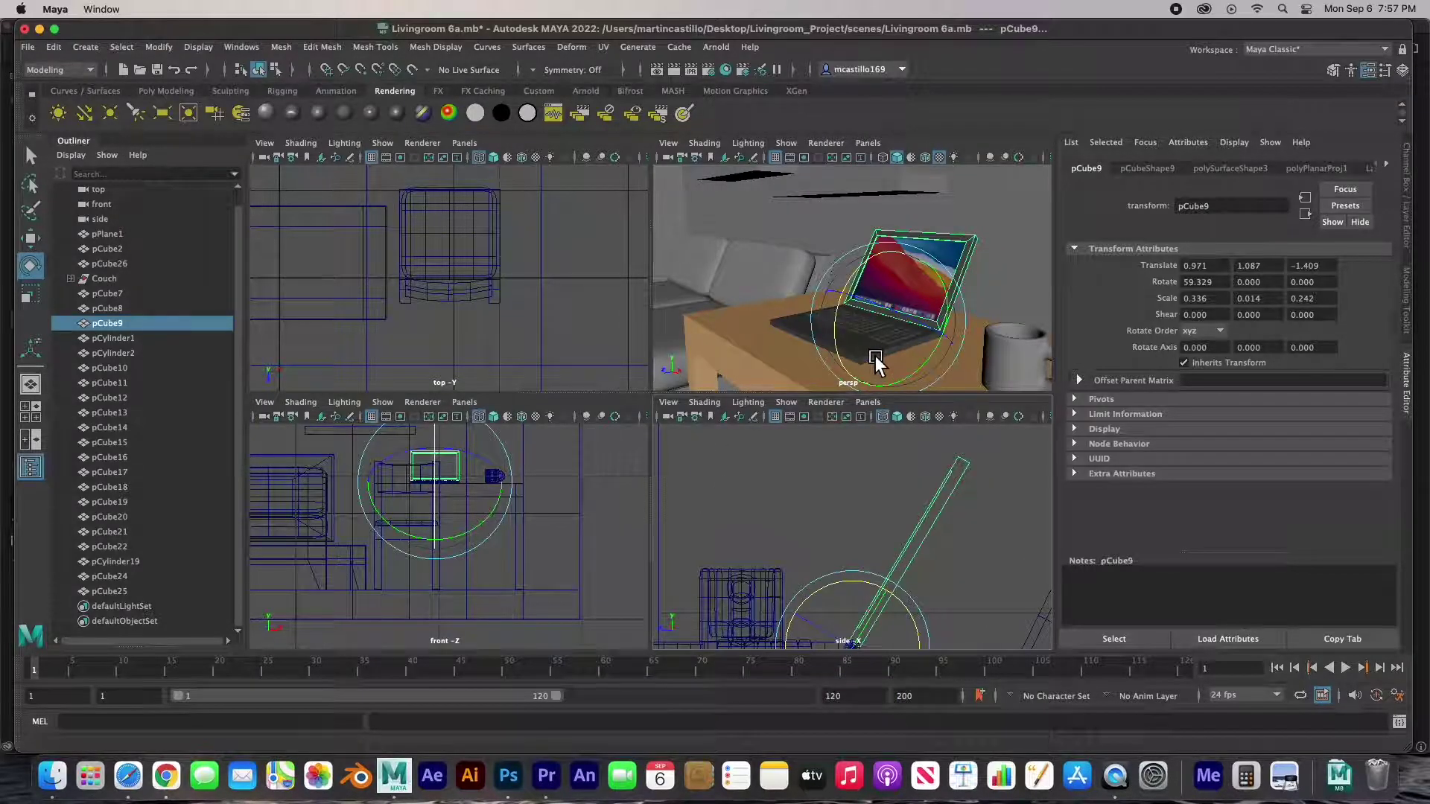
key(space)
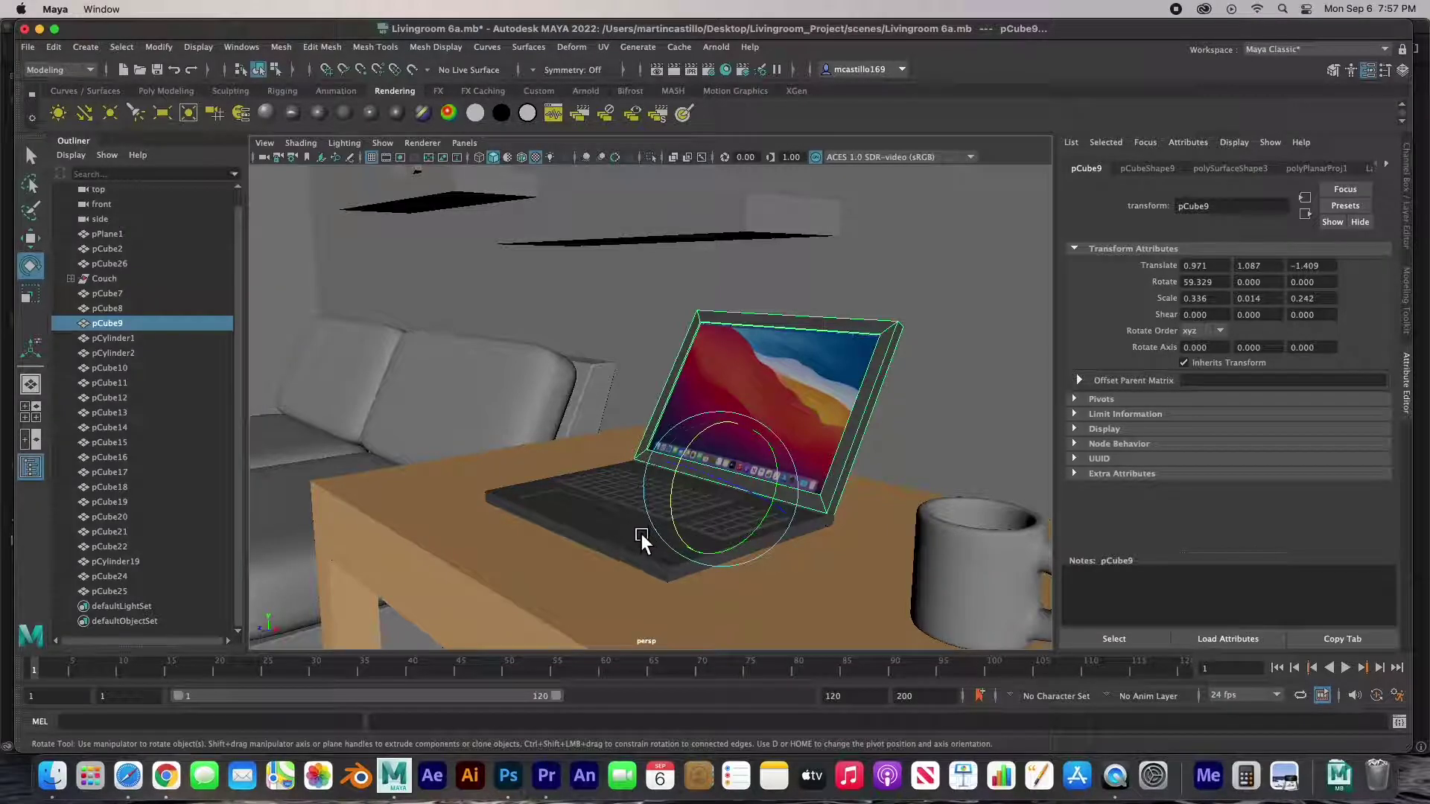
Step: Combine the laptop's lid, keyboard base and hinge cylinder into a single mesh
shift+click(605, 492)
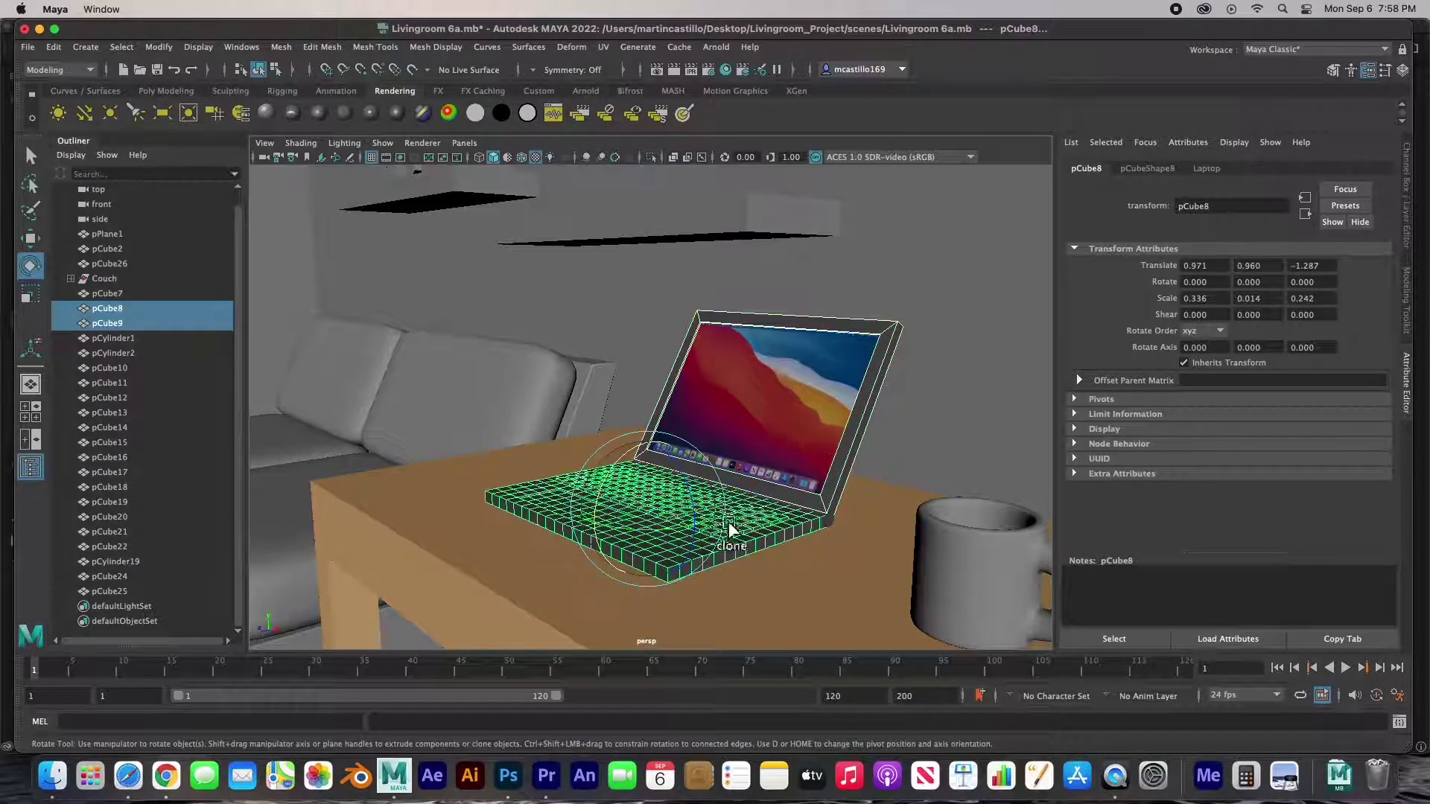
shift+click(838, 525)
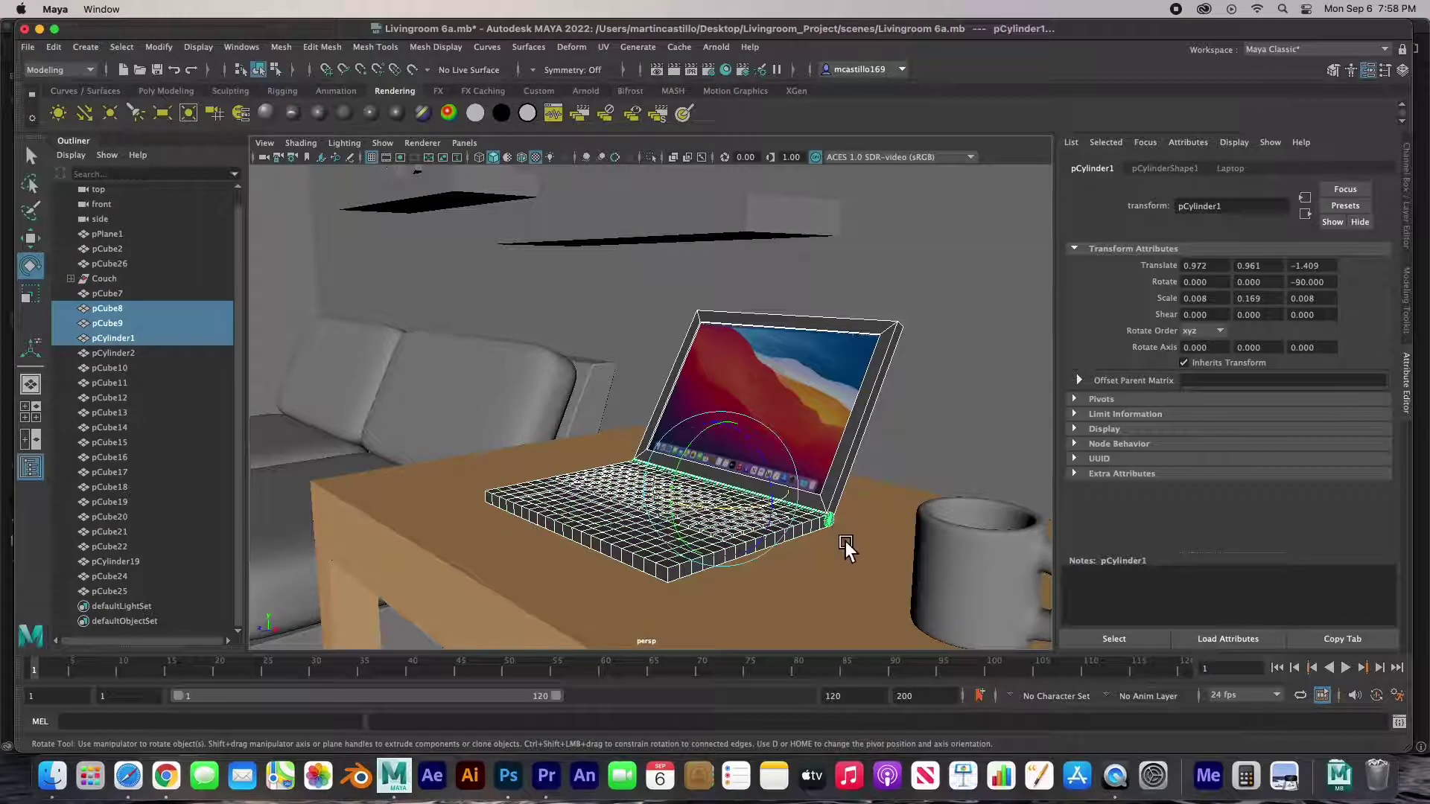
click(288, 49)
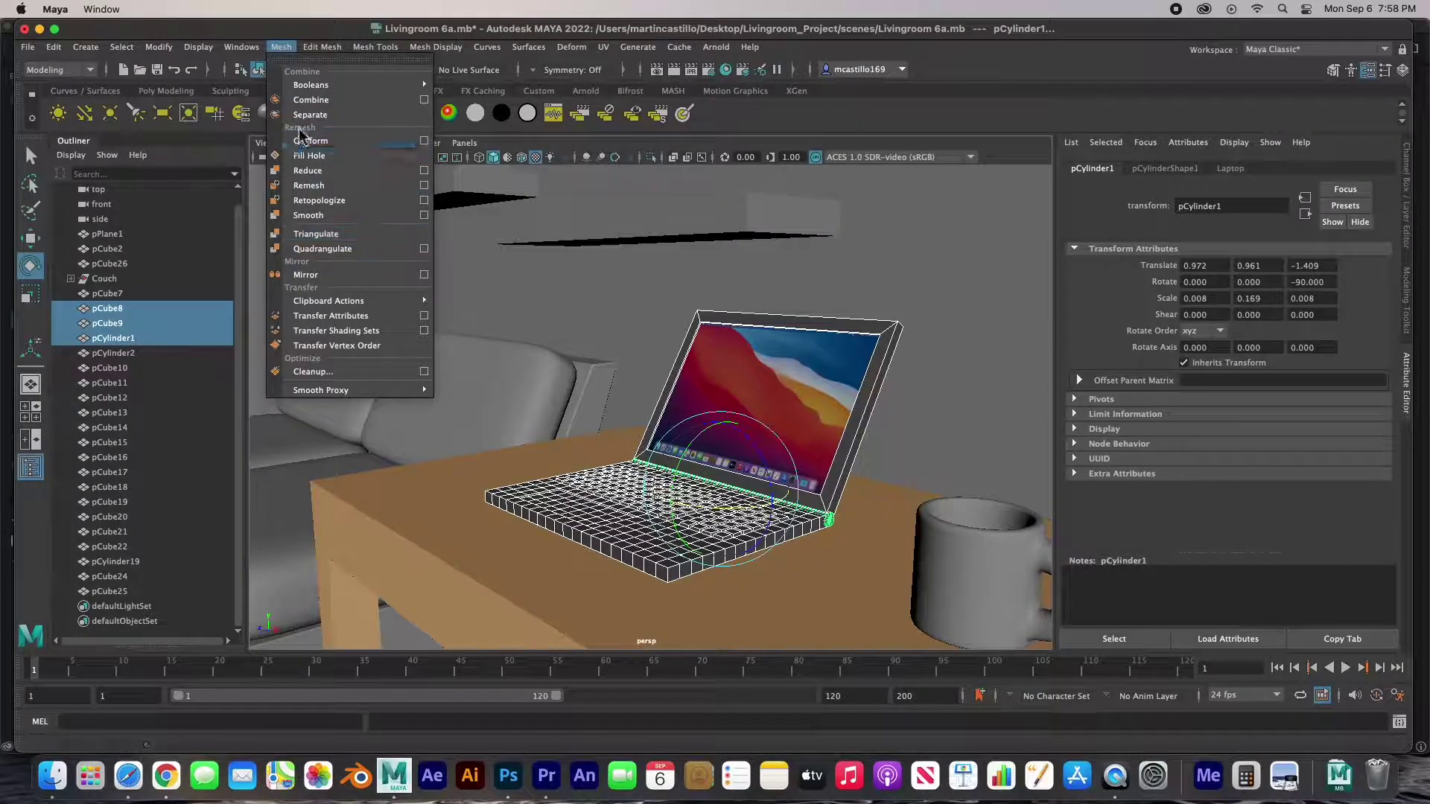
click(311, 100)
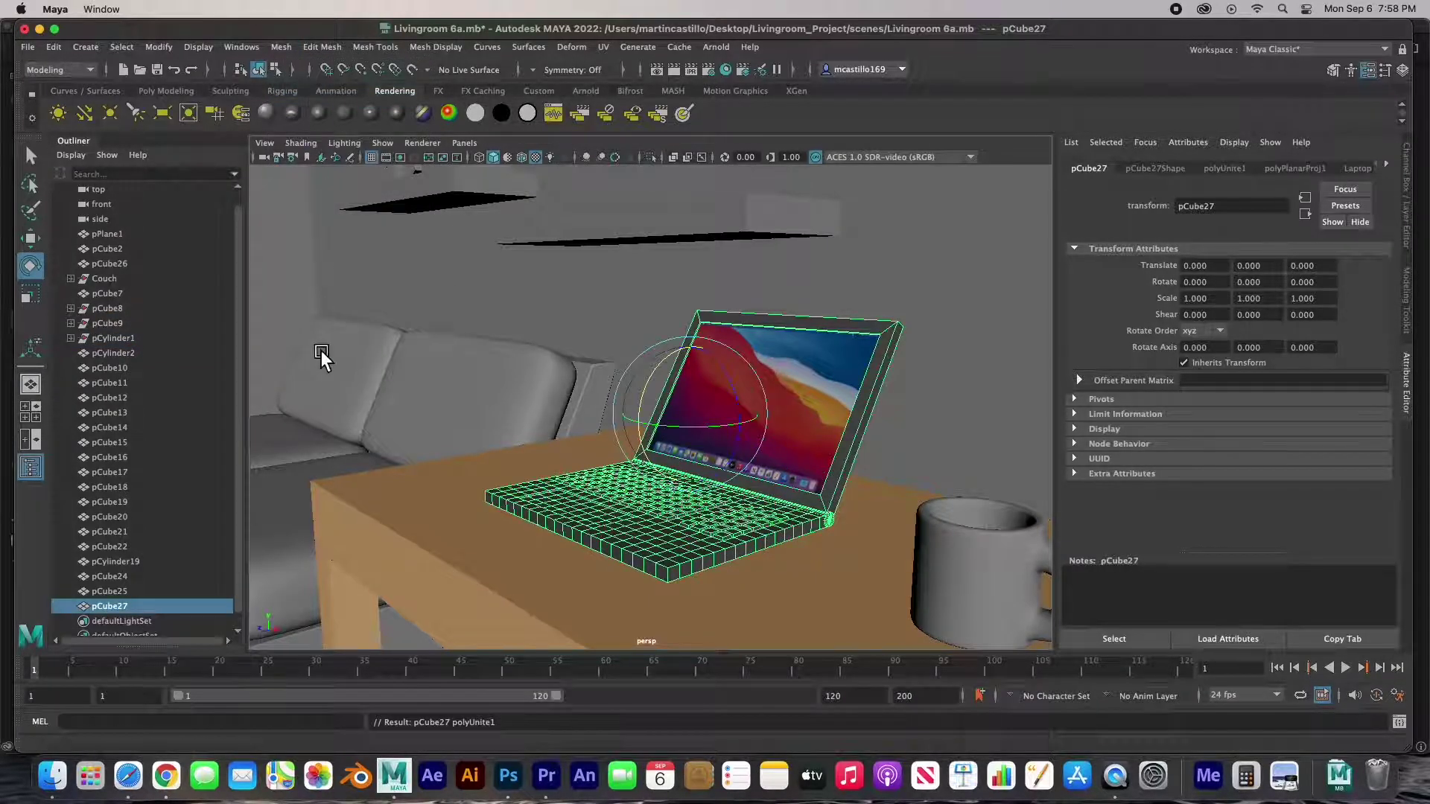
Step: Rotate the combined laptop about 5.6 degrees around the Y axis on the desk
click(600, 315)
click(697, 451)
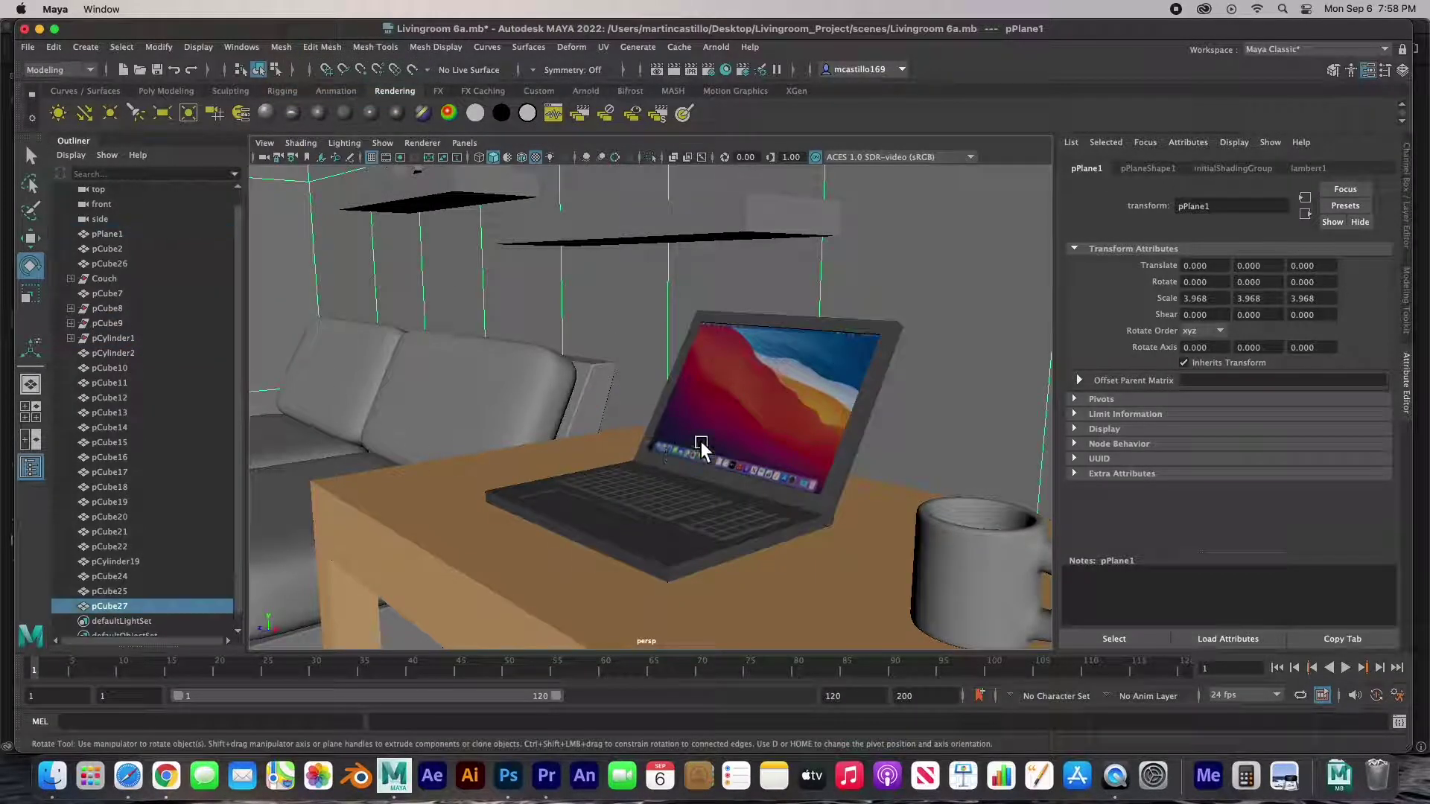
mouse_move(678, 422)
mouse_down()
mouse_move(744, 413)
mouse_move(660, 421)
mouse_move(688, 424)
mouse_up()
scroll(678, 432, down, 6)
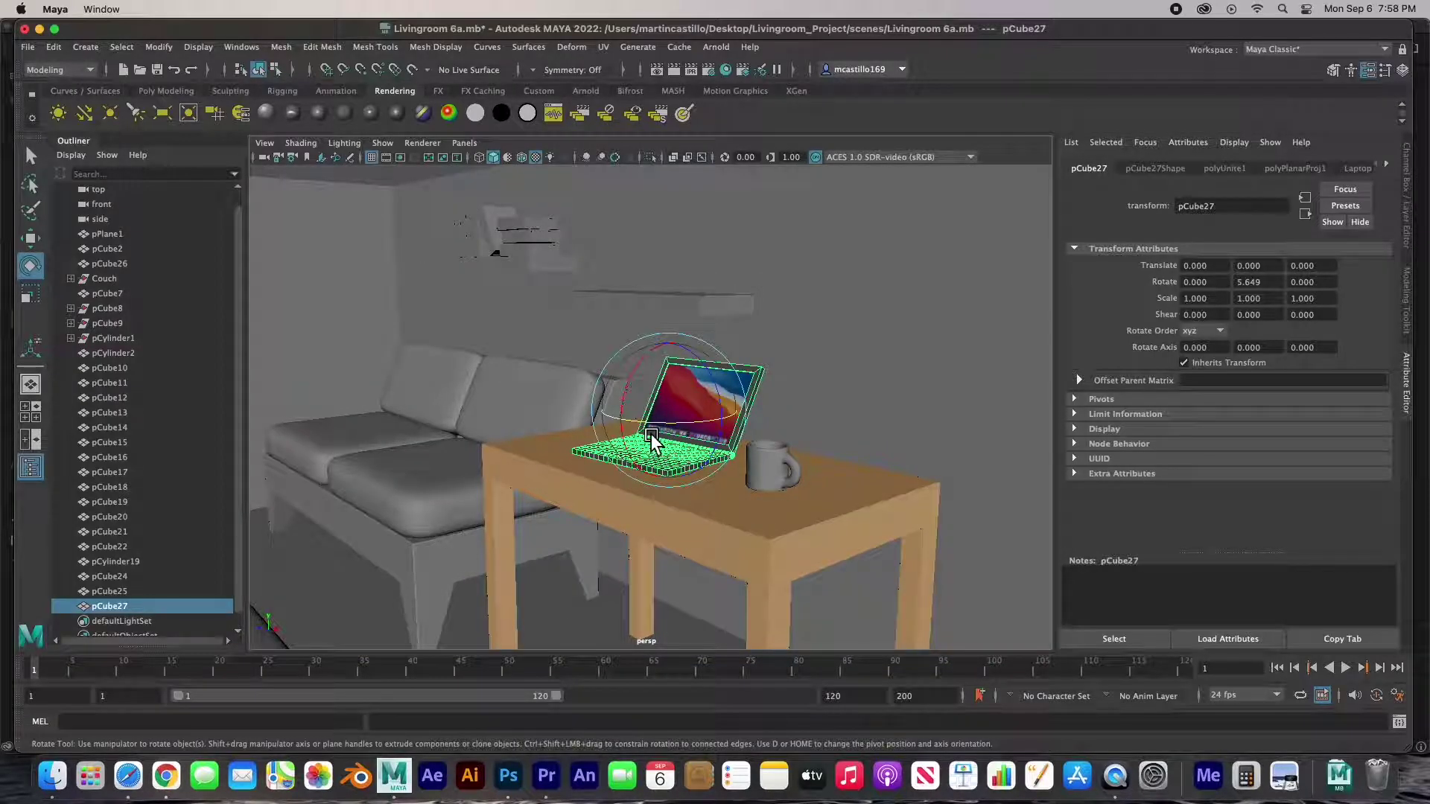
Step: Group the laptop, mug and table together and name the group Desk
click(766, 467)
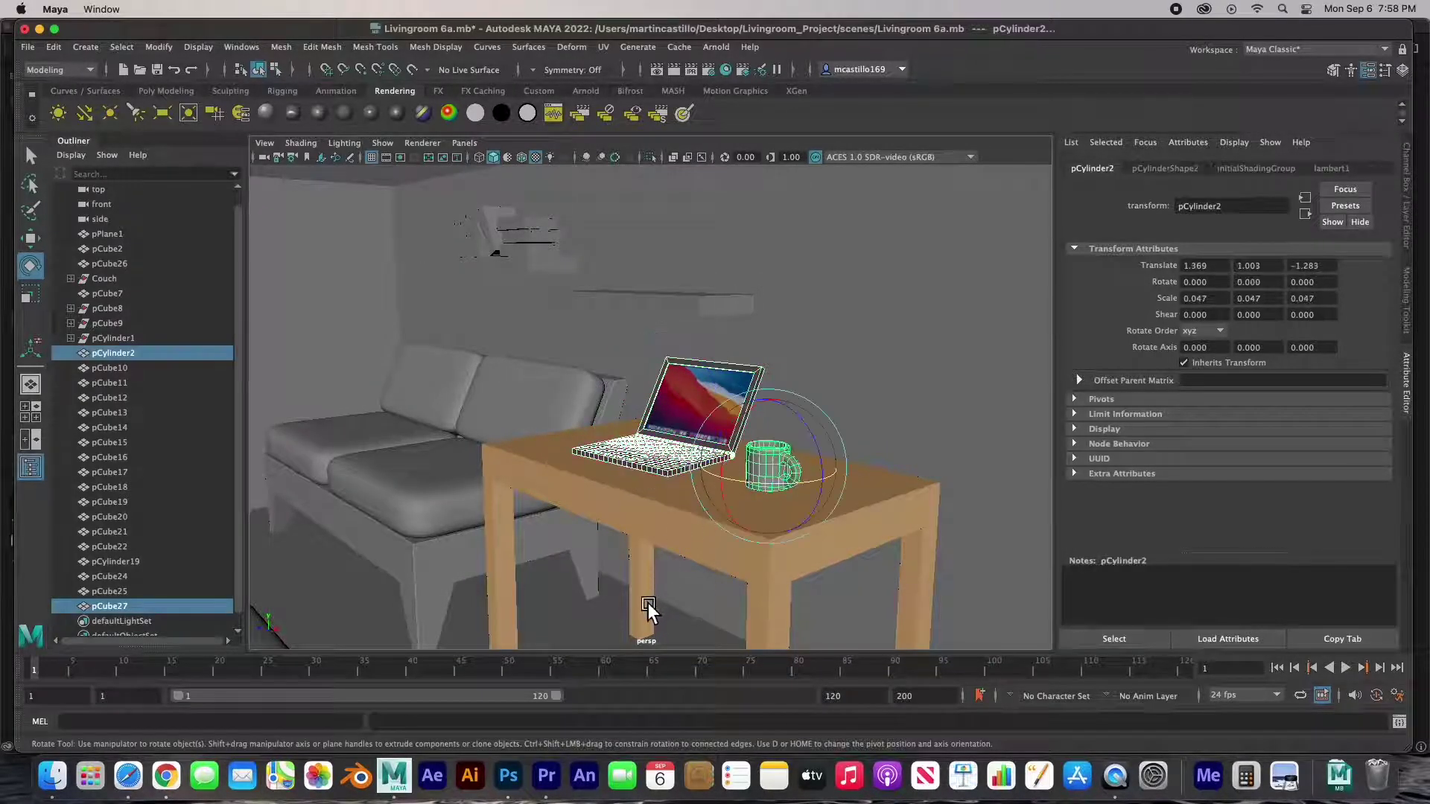
click(649, 512)
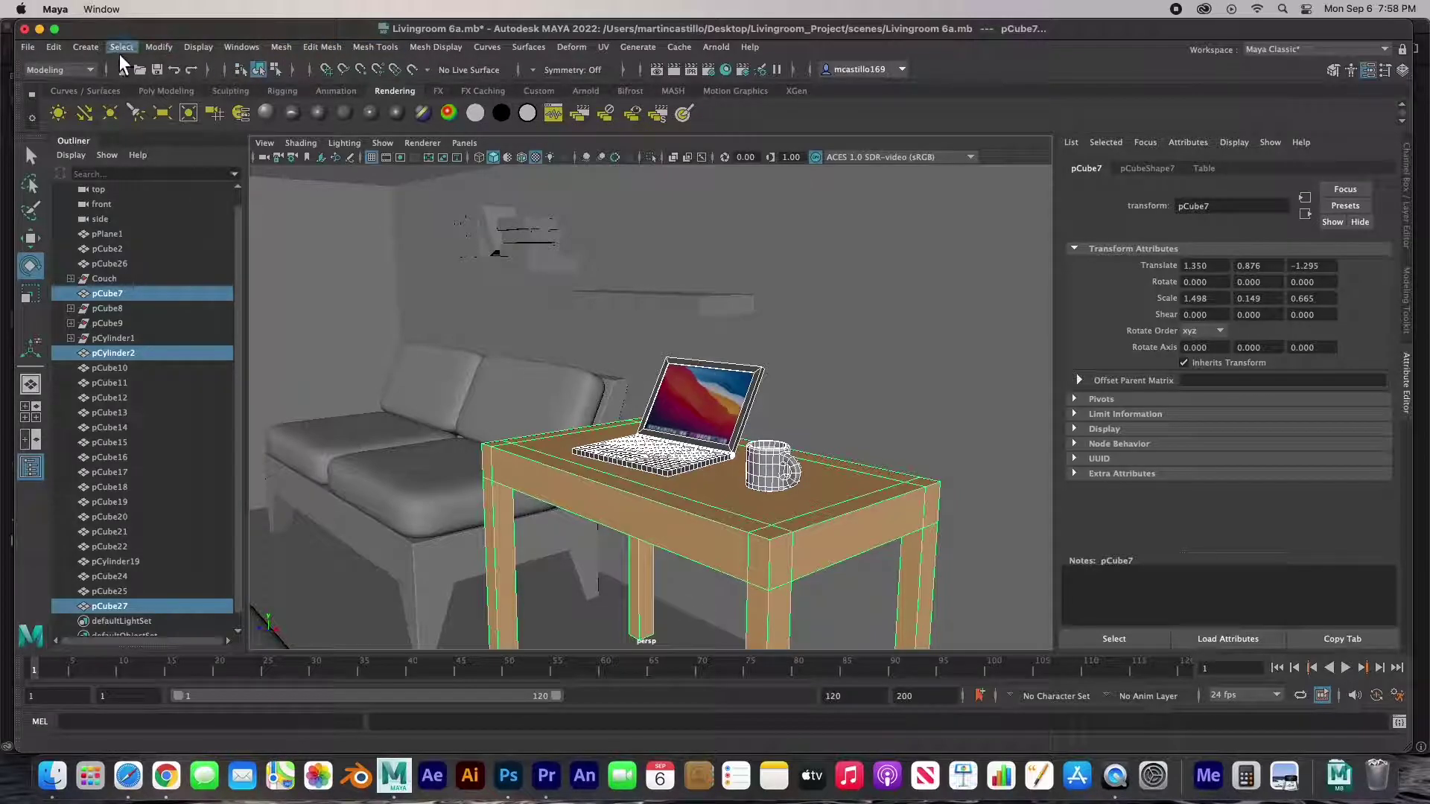
click(59, 48)
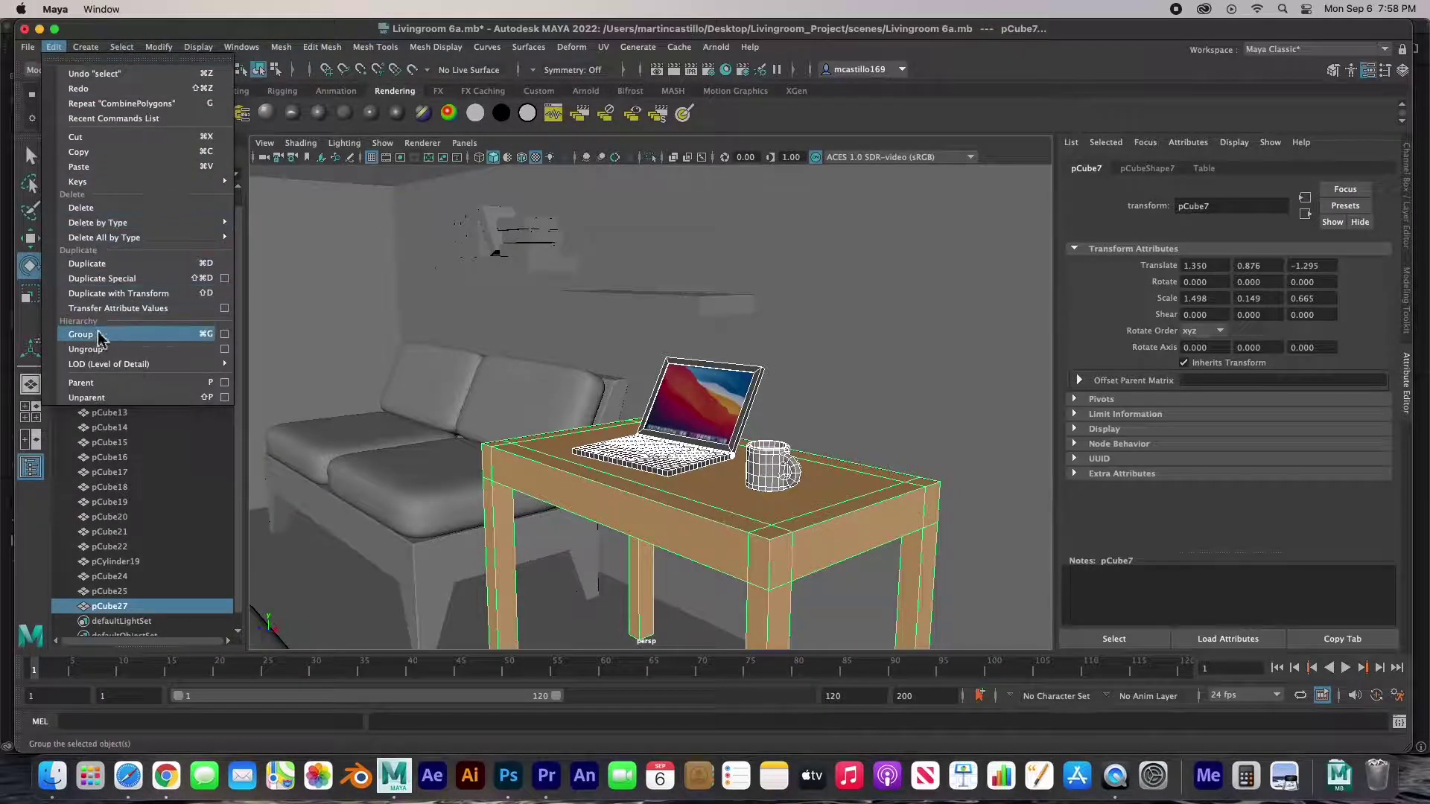
click(88, 334)
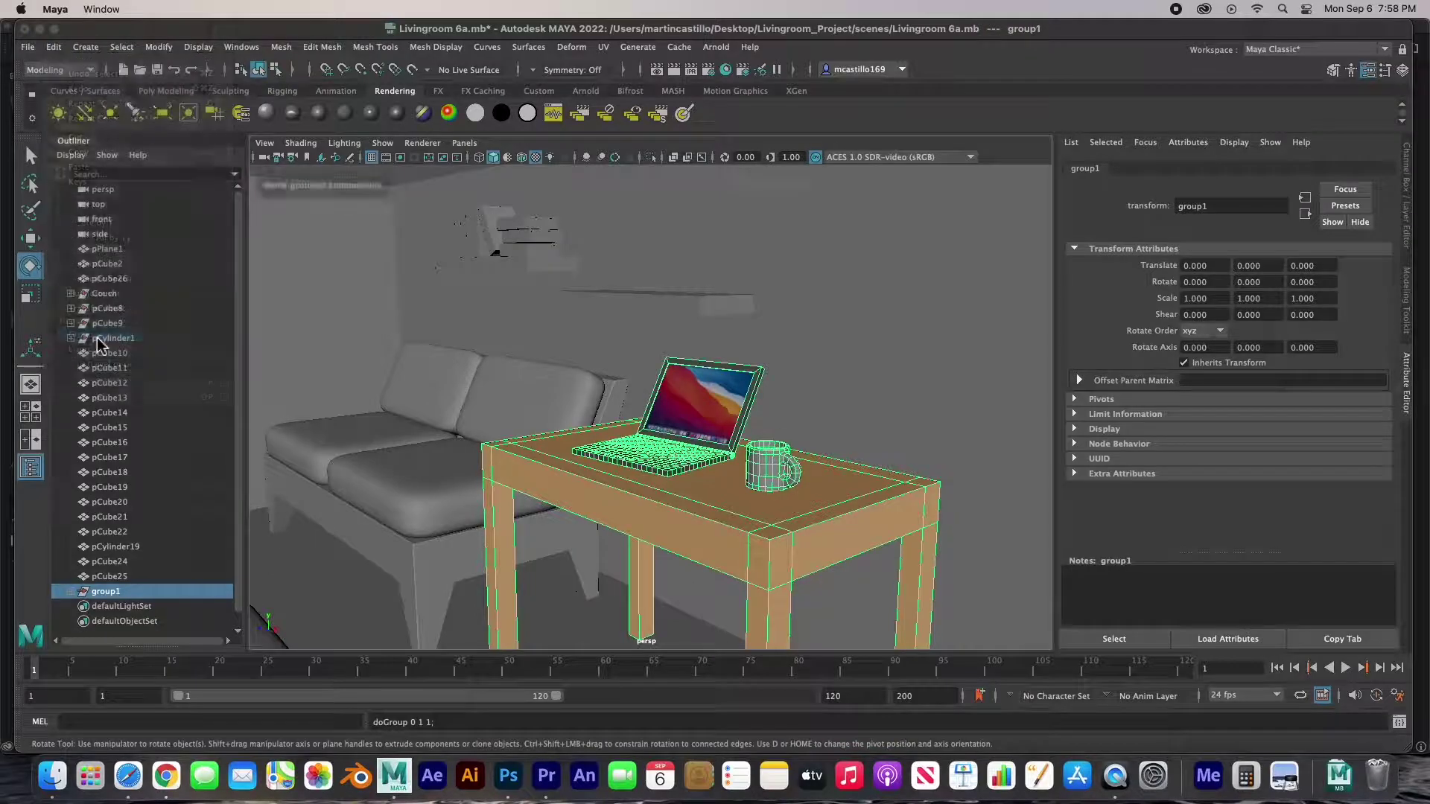
double_click(105, 592)
text(Desk)
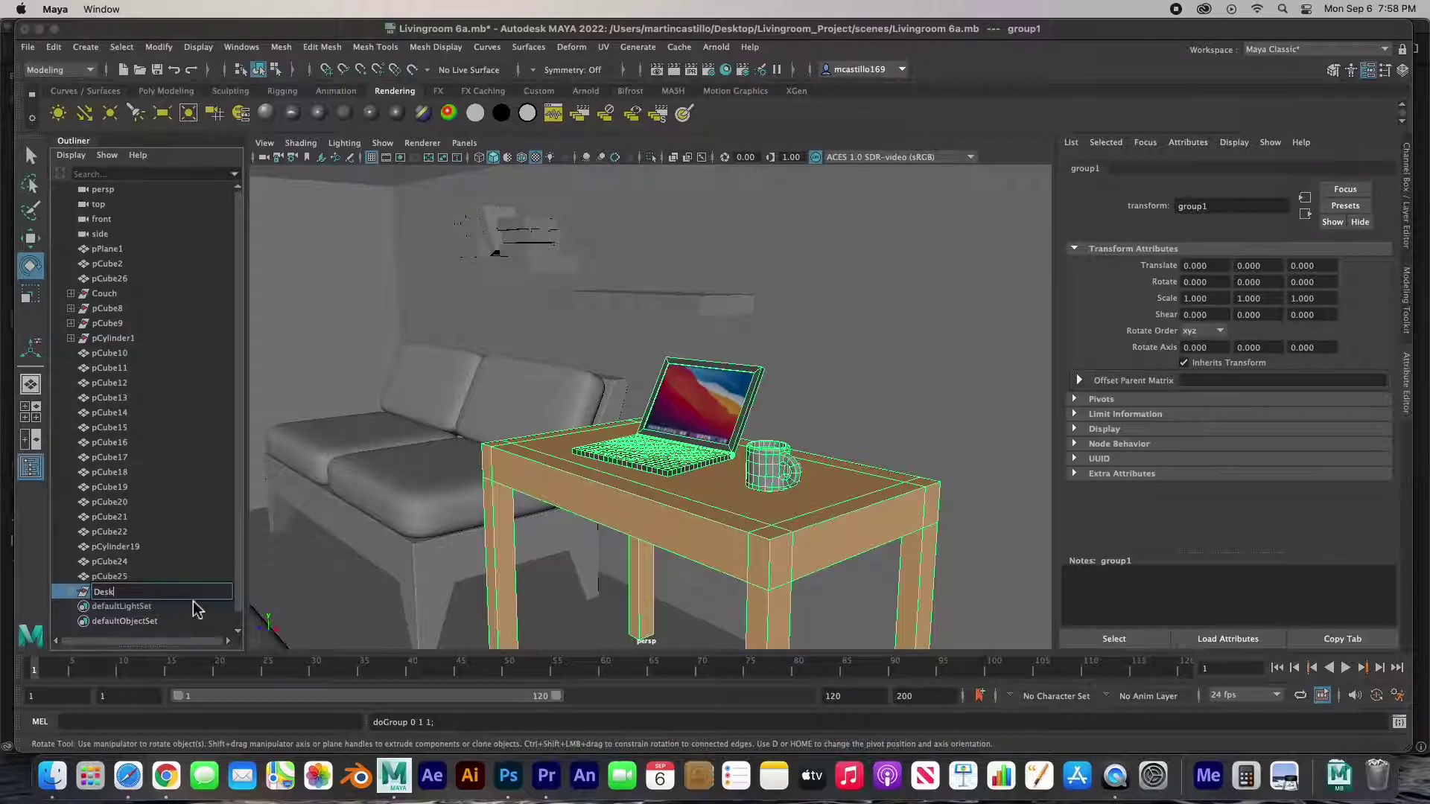
key(Return)
Step: Move the Desk group's pivot from the room's center to the floor beneath the middle of the desk
scroll(649, 489, down, 5)
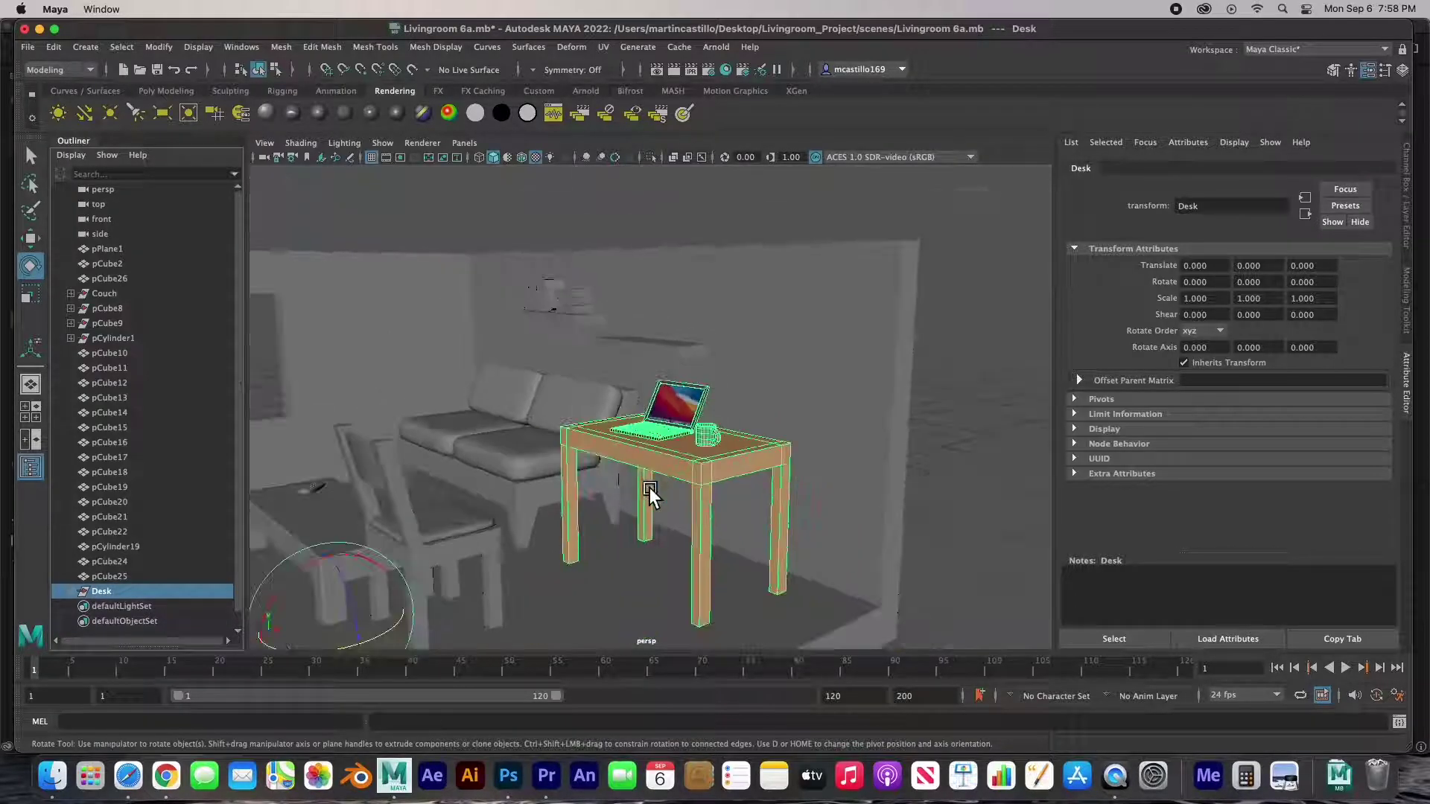
scroll(650, 488, down, 5)
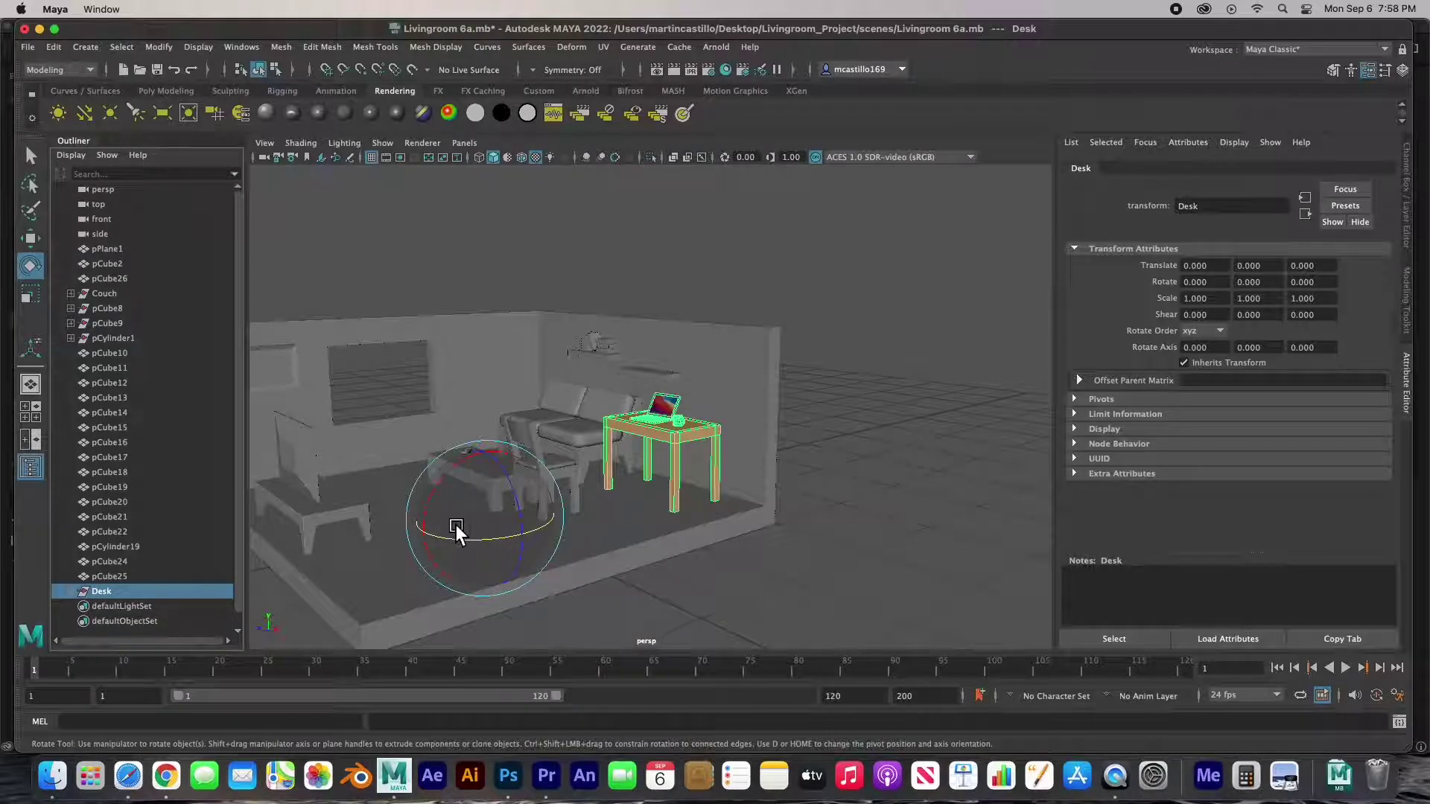
key(space)
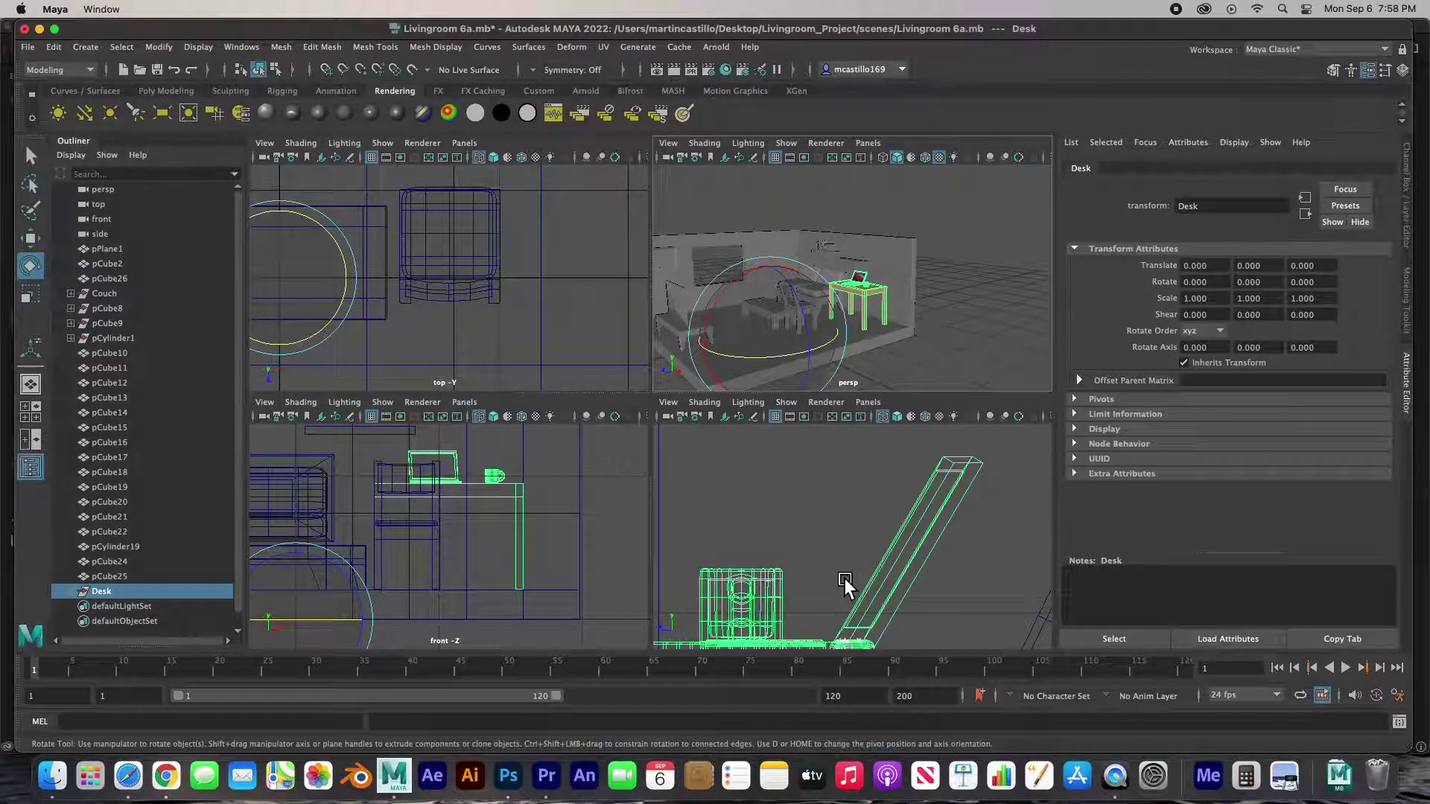
key(a)
key(a)
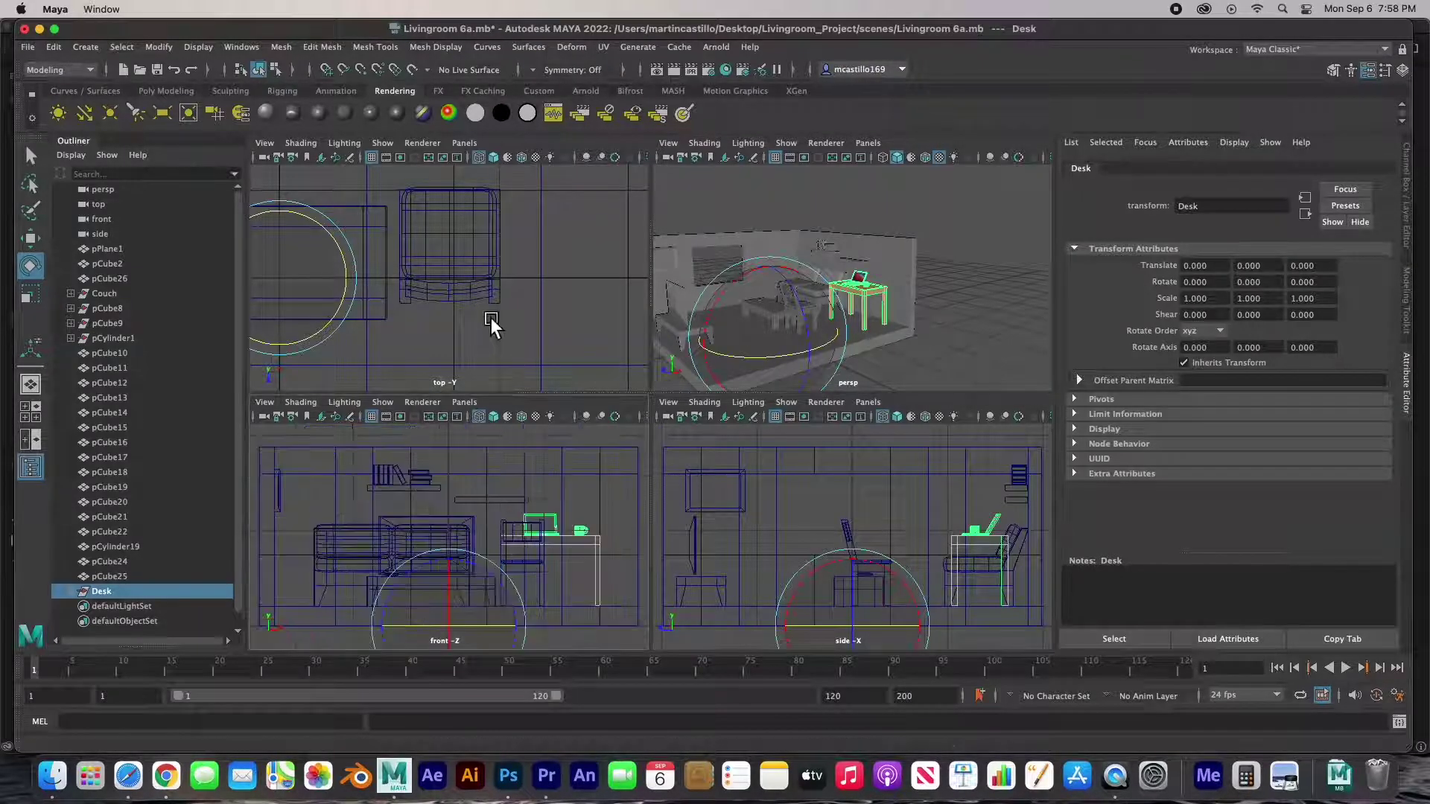
key(a)
key(a)
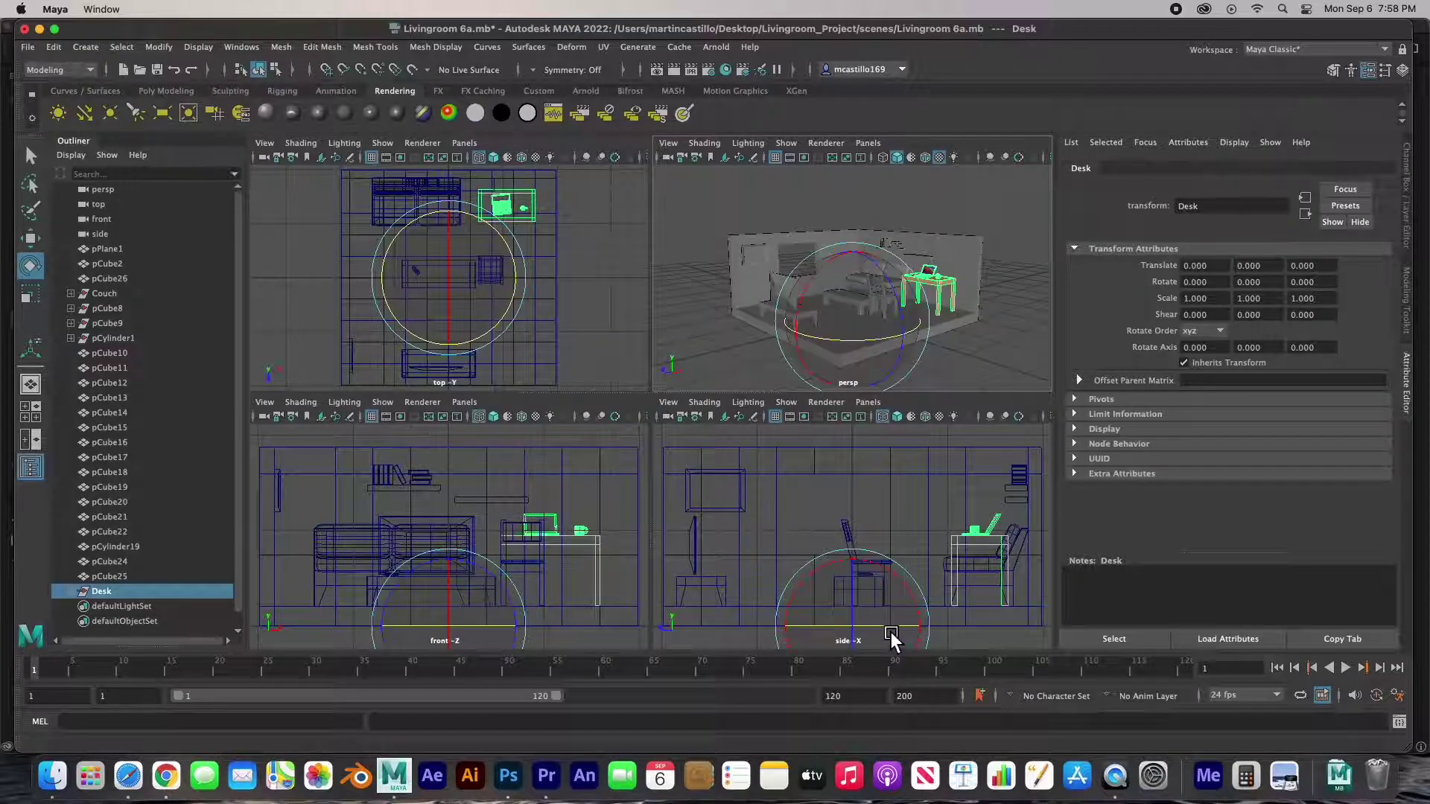
key(d)
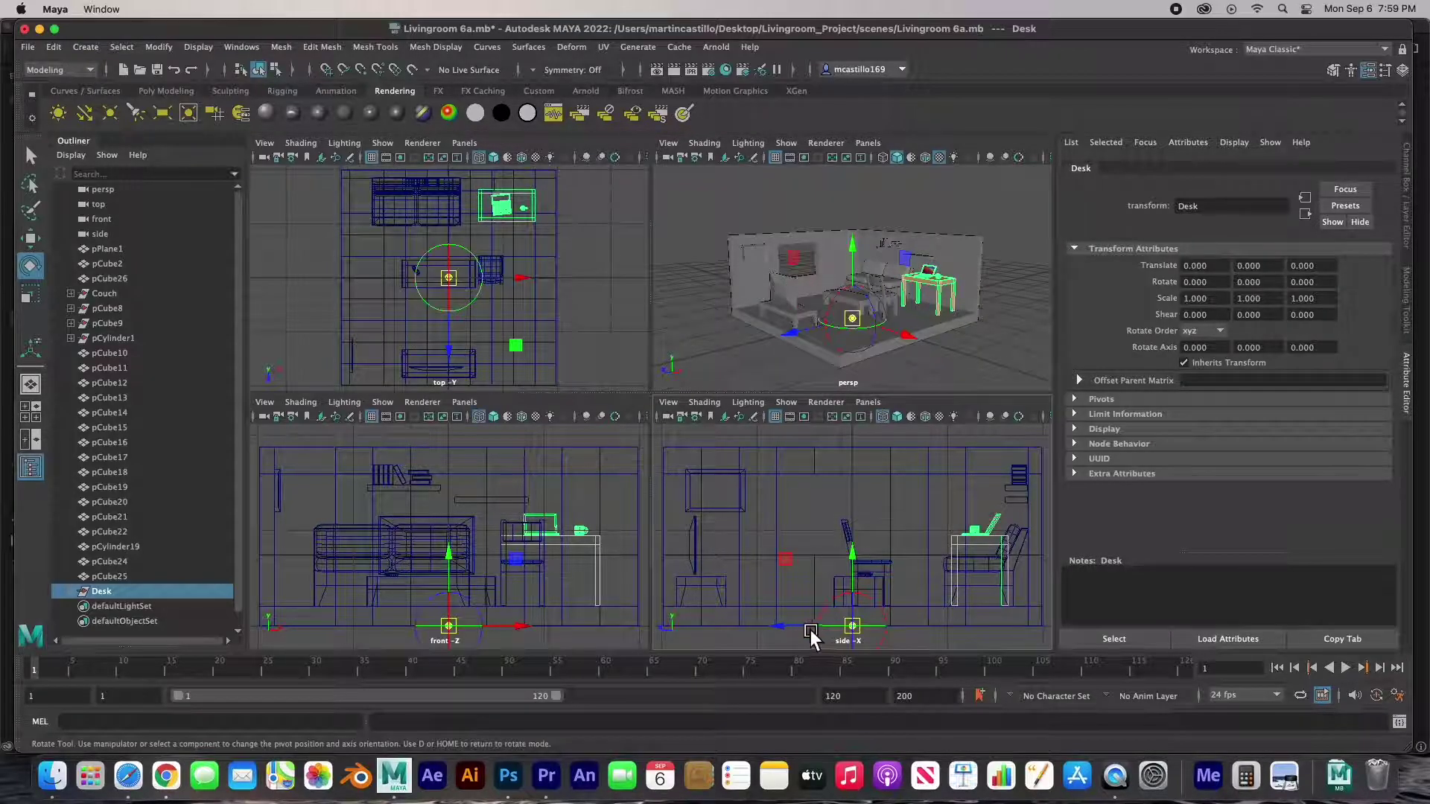
drag(790, 628, 923, 625)
drag(995, 560, 990, 537)
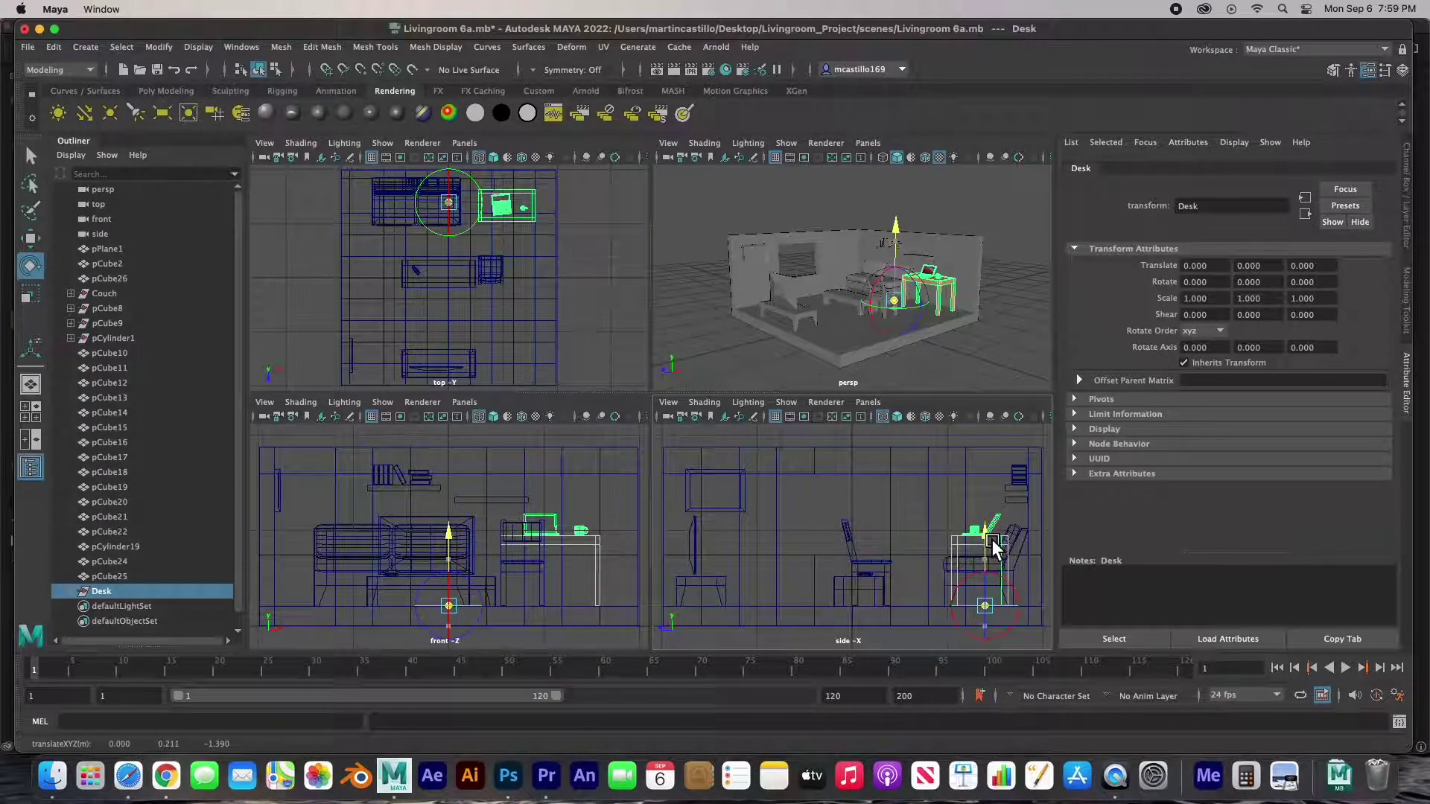
drag(514, 607, 616, 605)
key(d)
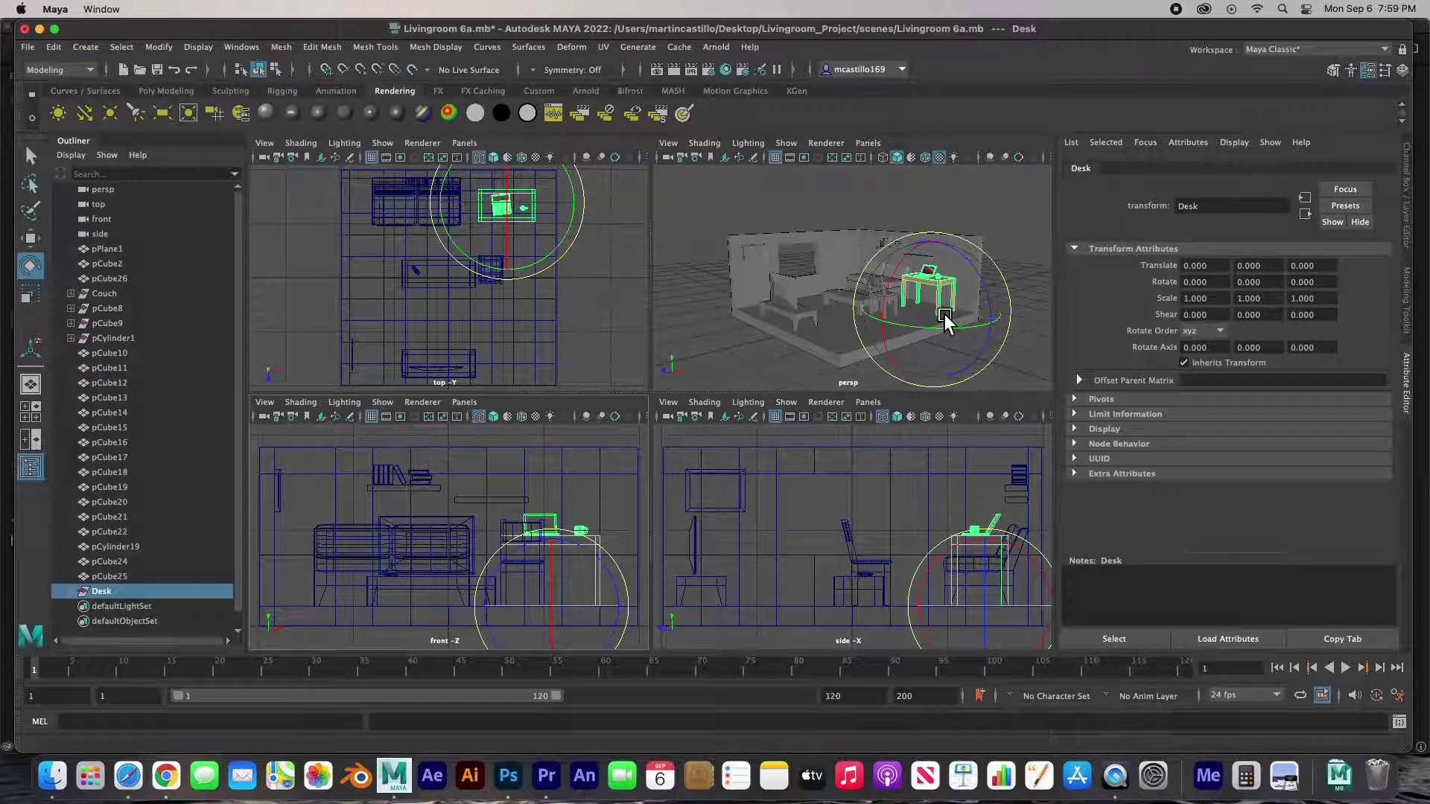
Step: Rotate the Desk group about -18.75 degrees around Y and move it along X to a Translate X of about 0.328
key(space)
scroll(720, 445, down, 5)
scroll(719, 444, up, 5)
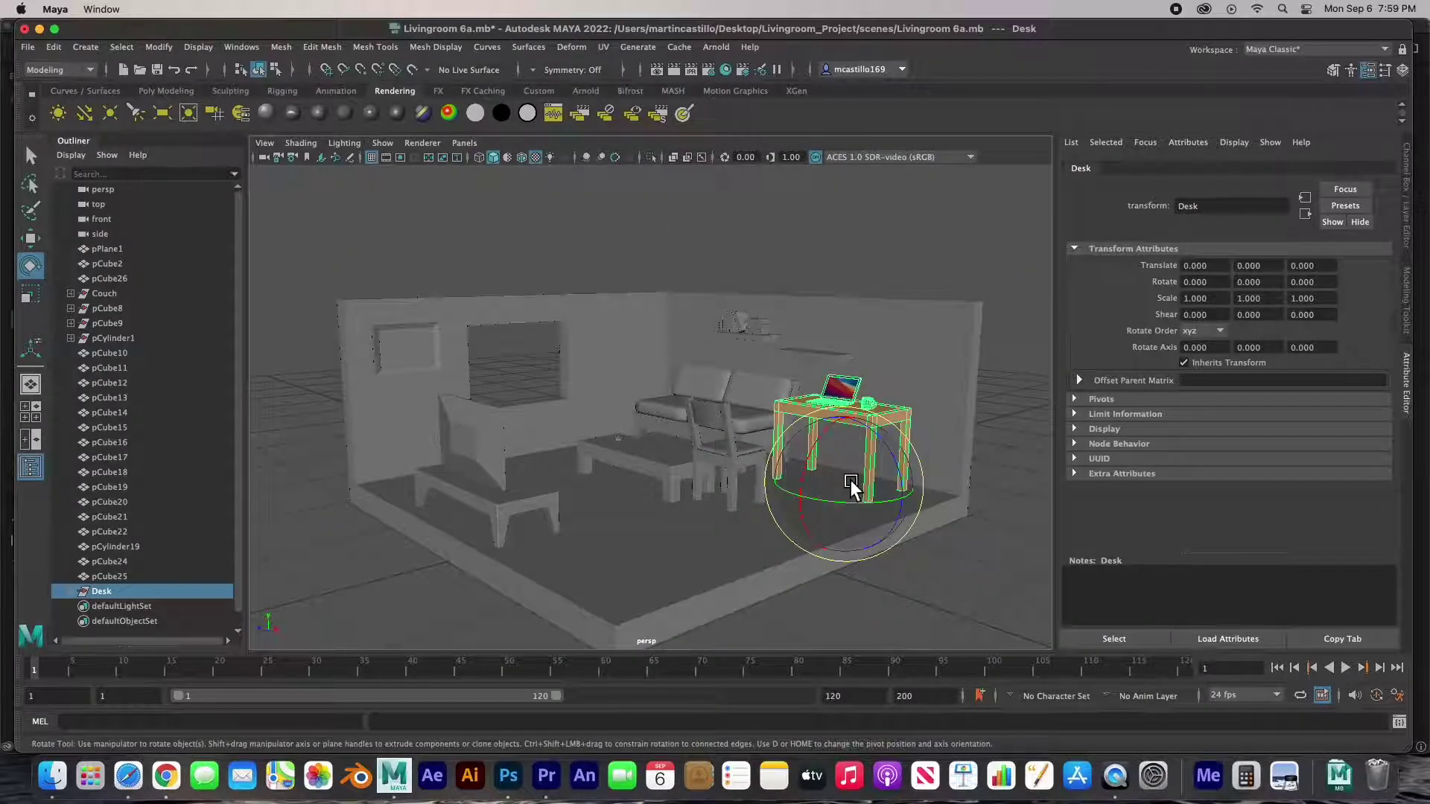
key(w)
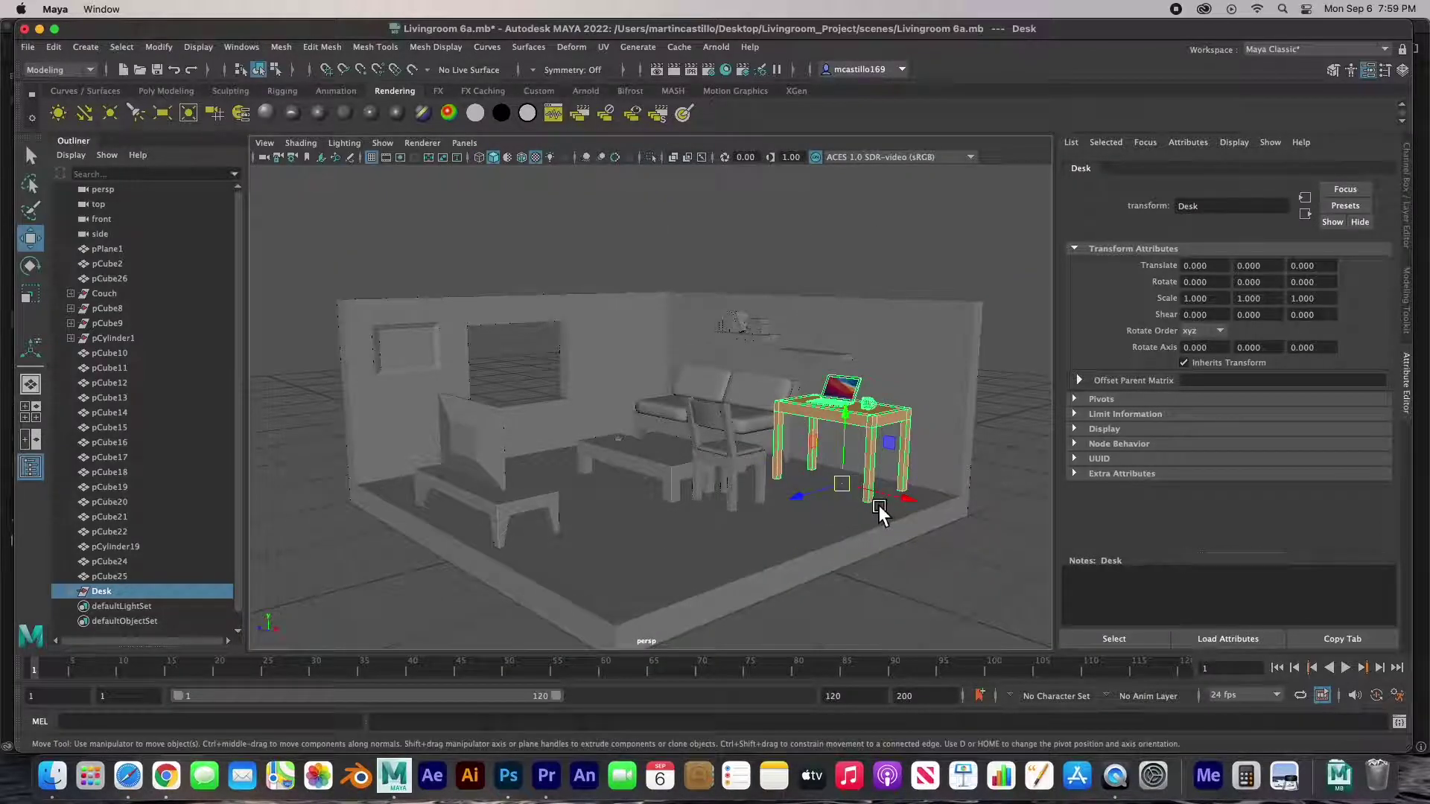
key(e)
drag(891, 503, 946, 508)
key(w)
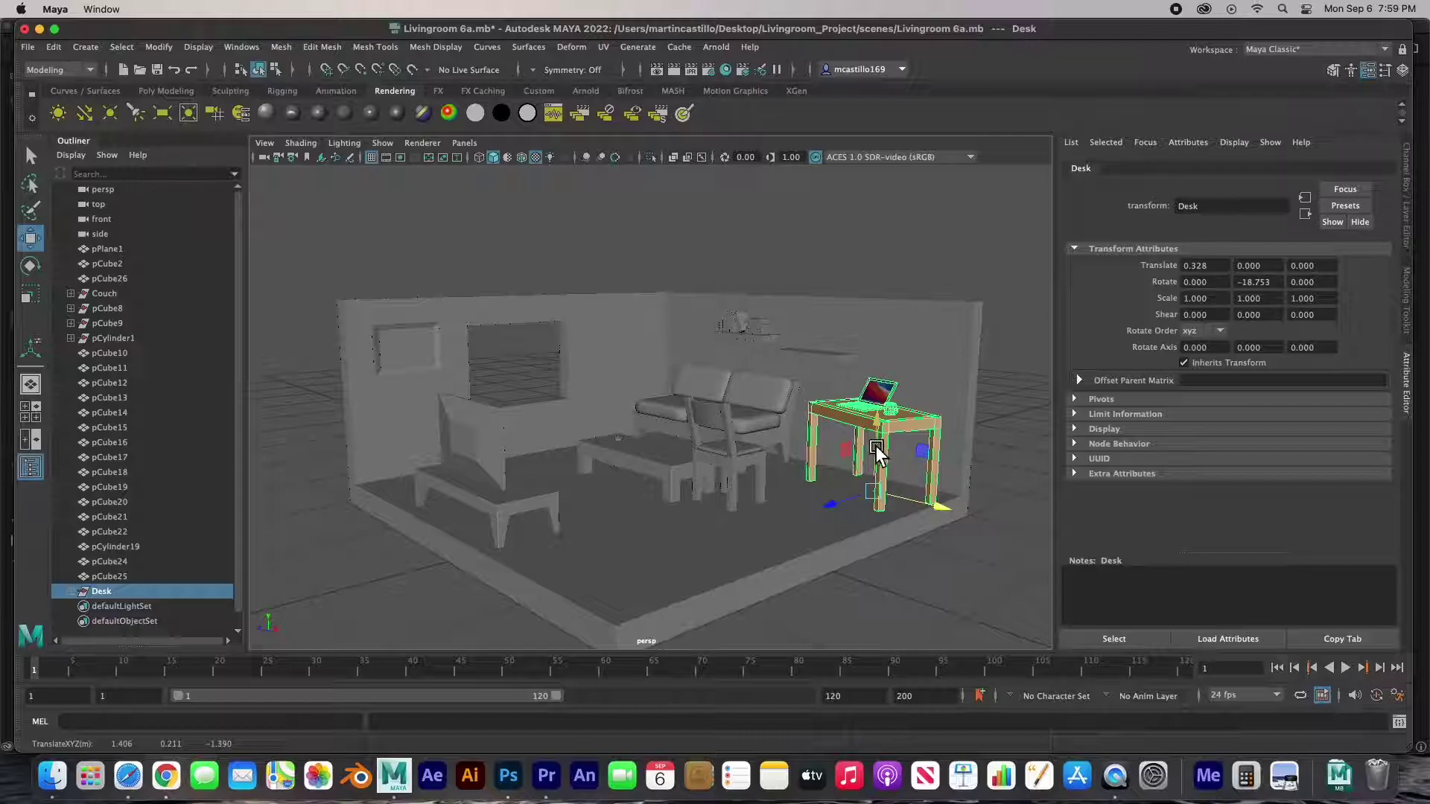
Step: Reselect the whole Desk group, shift it slightly on the floor beside the wall, and save the scene
click(827, 499)
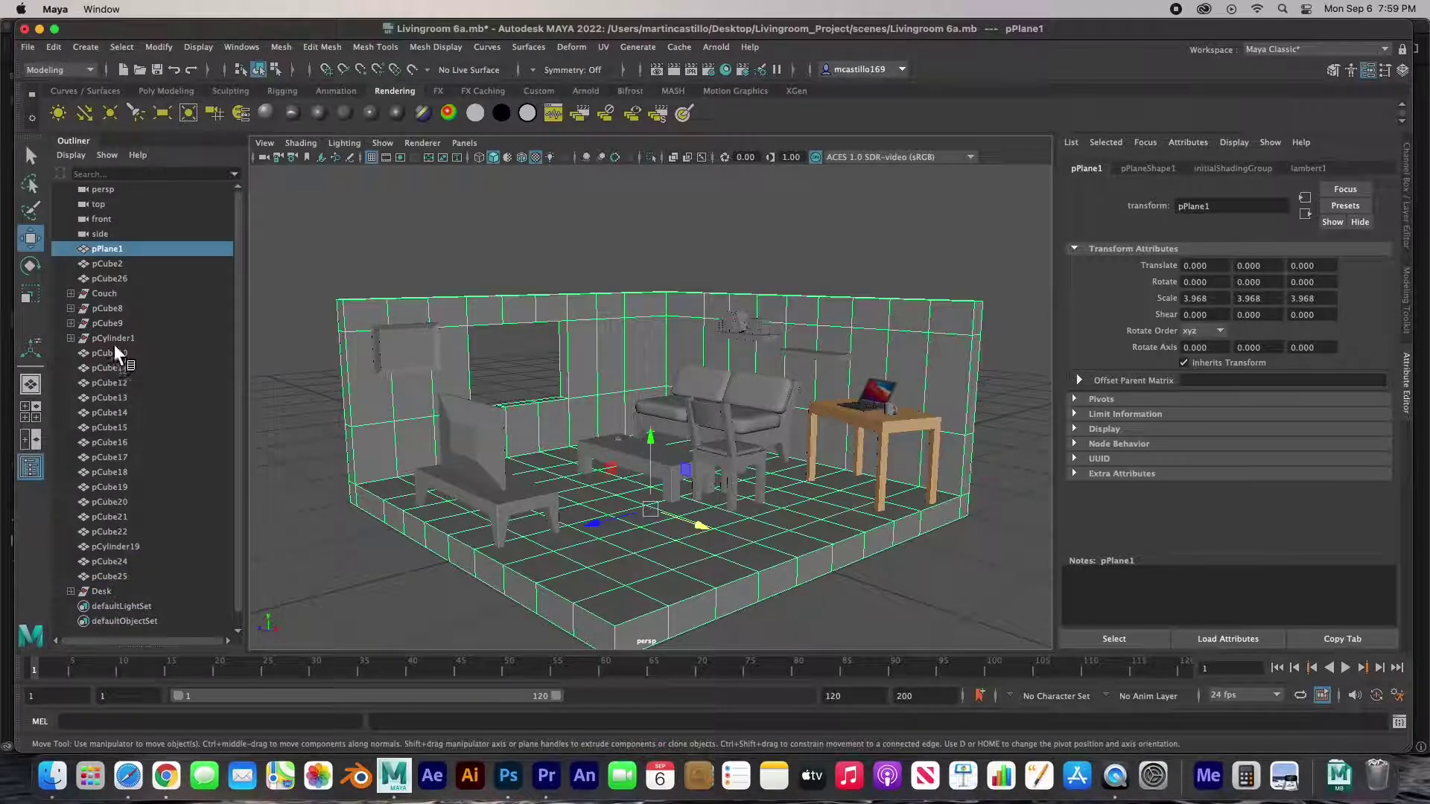
click(103, 591)
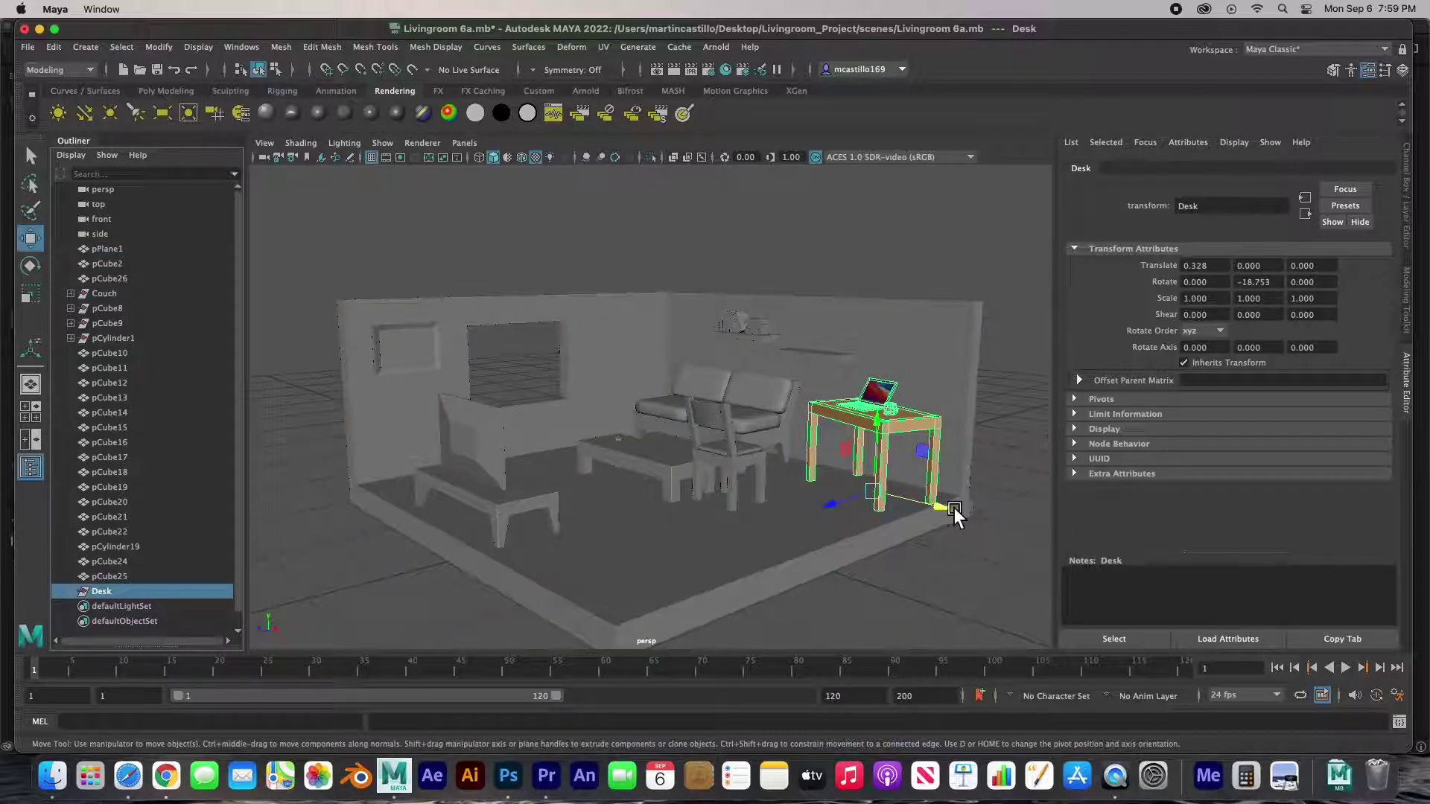
drag(867, 513, 962, 485)
key(r)
key(z)
click(1004, 539)
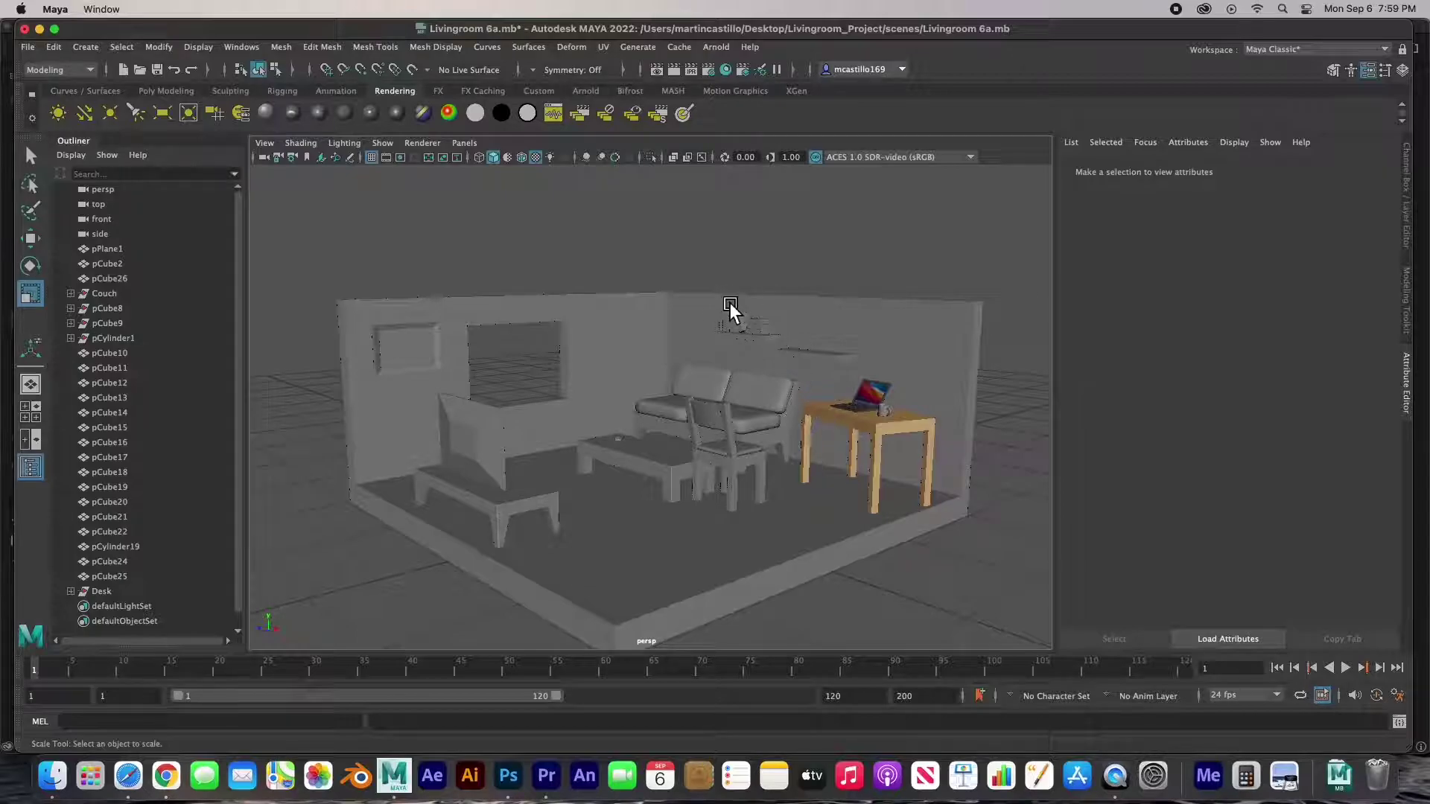
key(super+s)
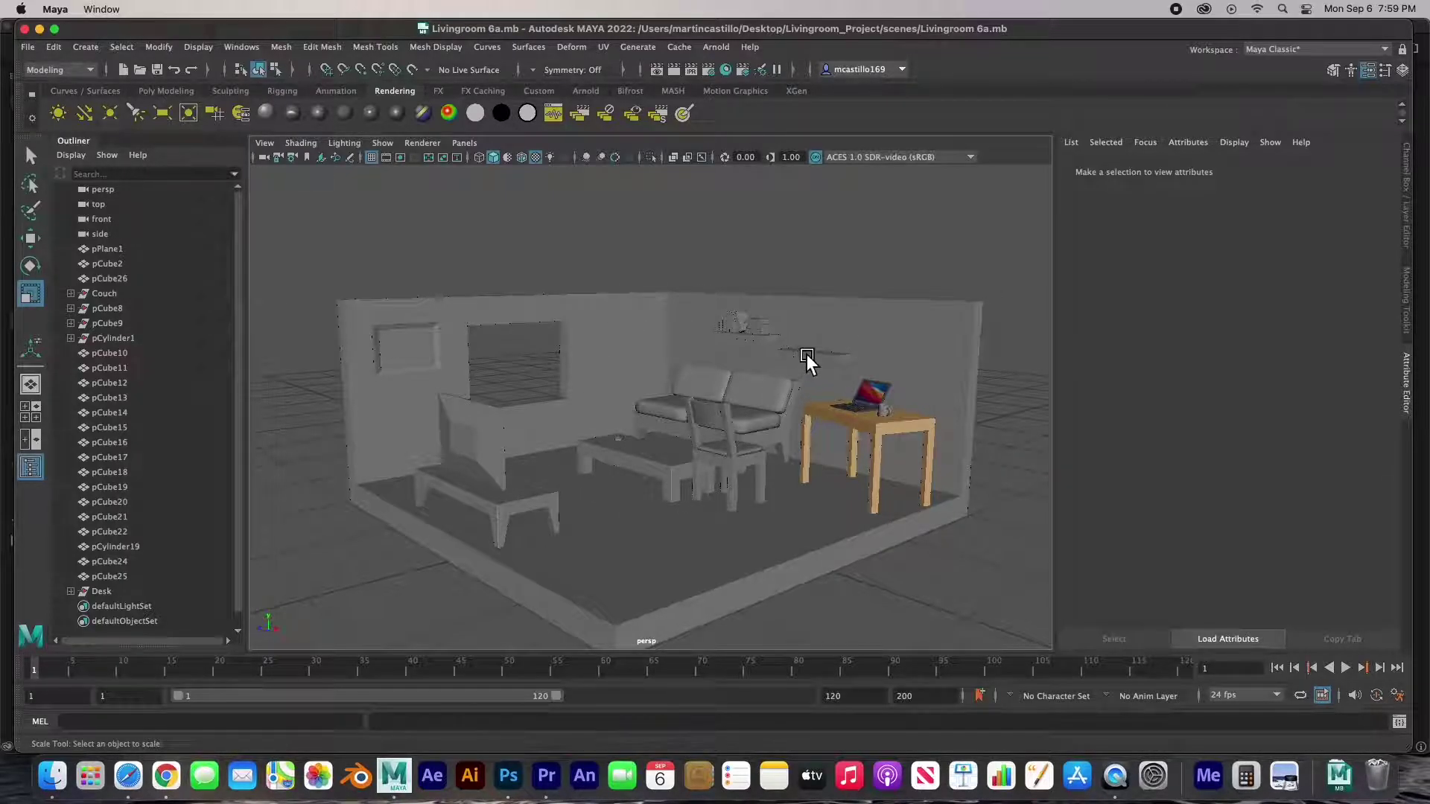
Step: Review the wall shelf, TV table, wall picture and window opening that still lack materials
click(806, 355)
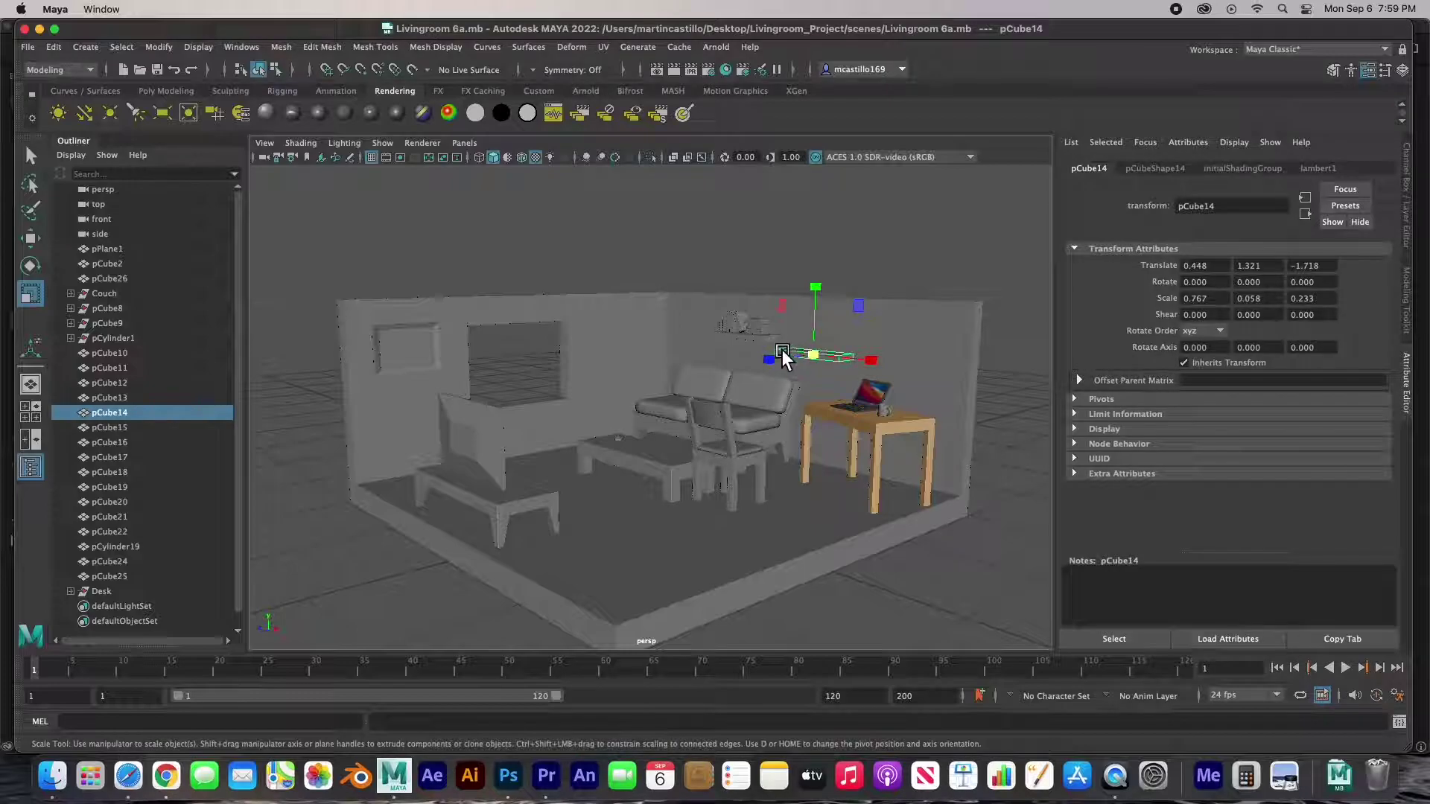
click(651, 328)
click(544, 521)
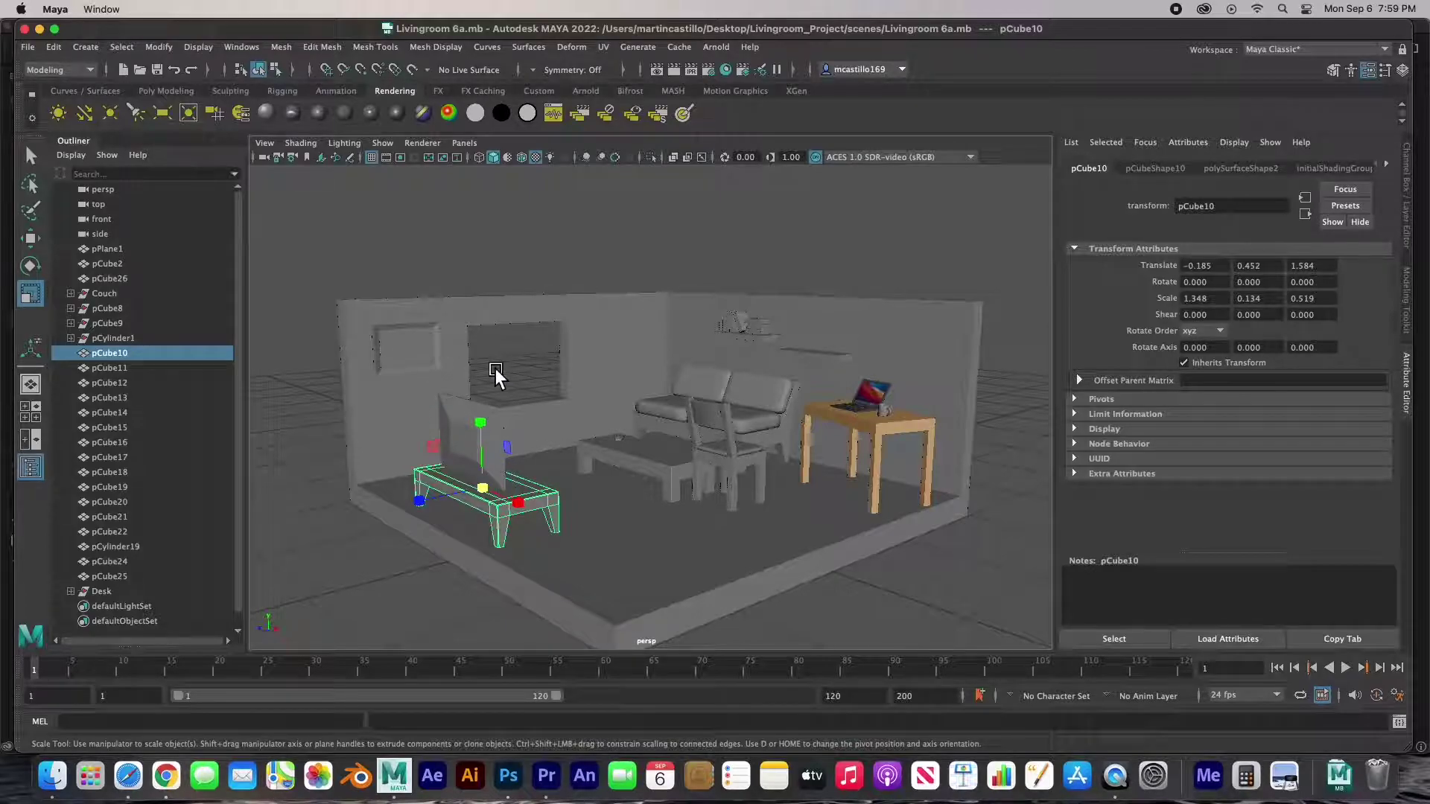
click(413, 351)
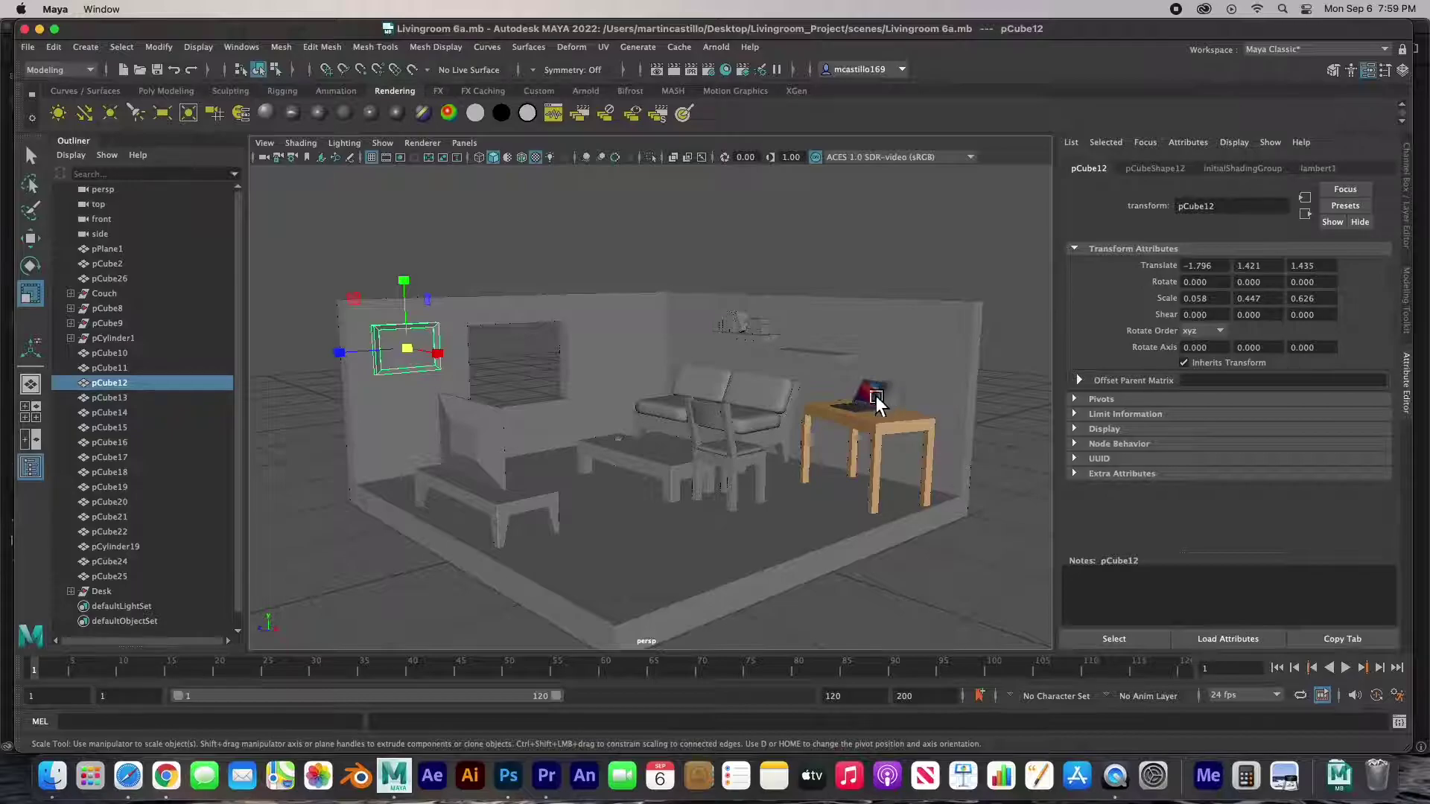
alt+drag(698, 439, 556, 449)
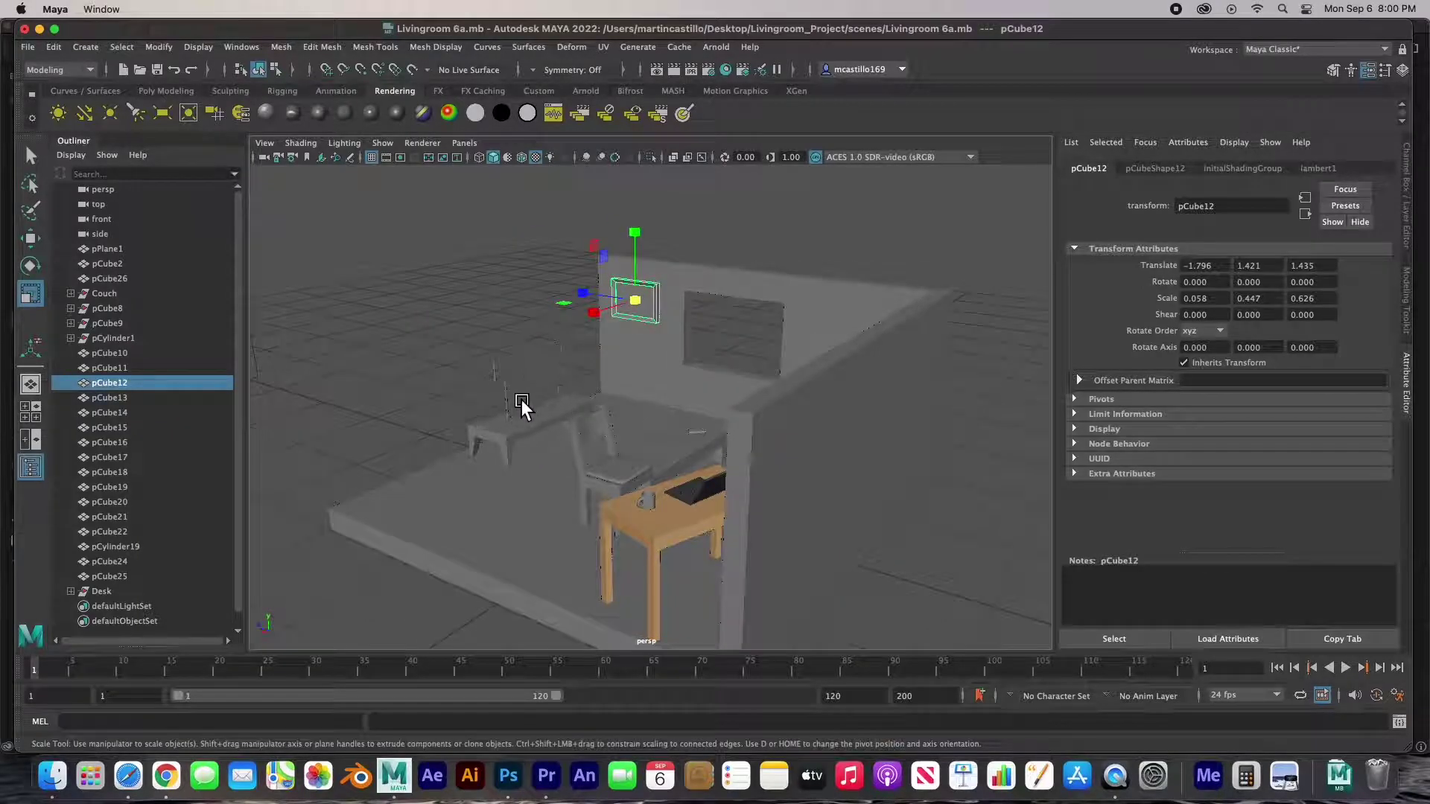
alt+drag(524, 386, 671, 381)
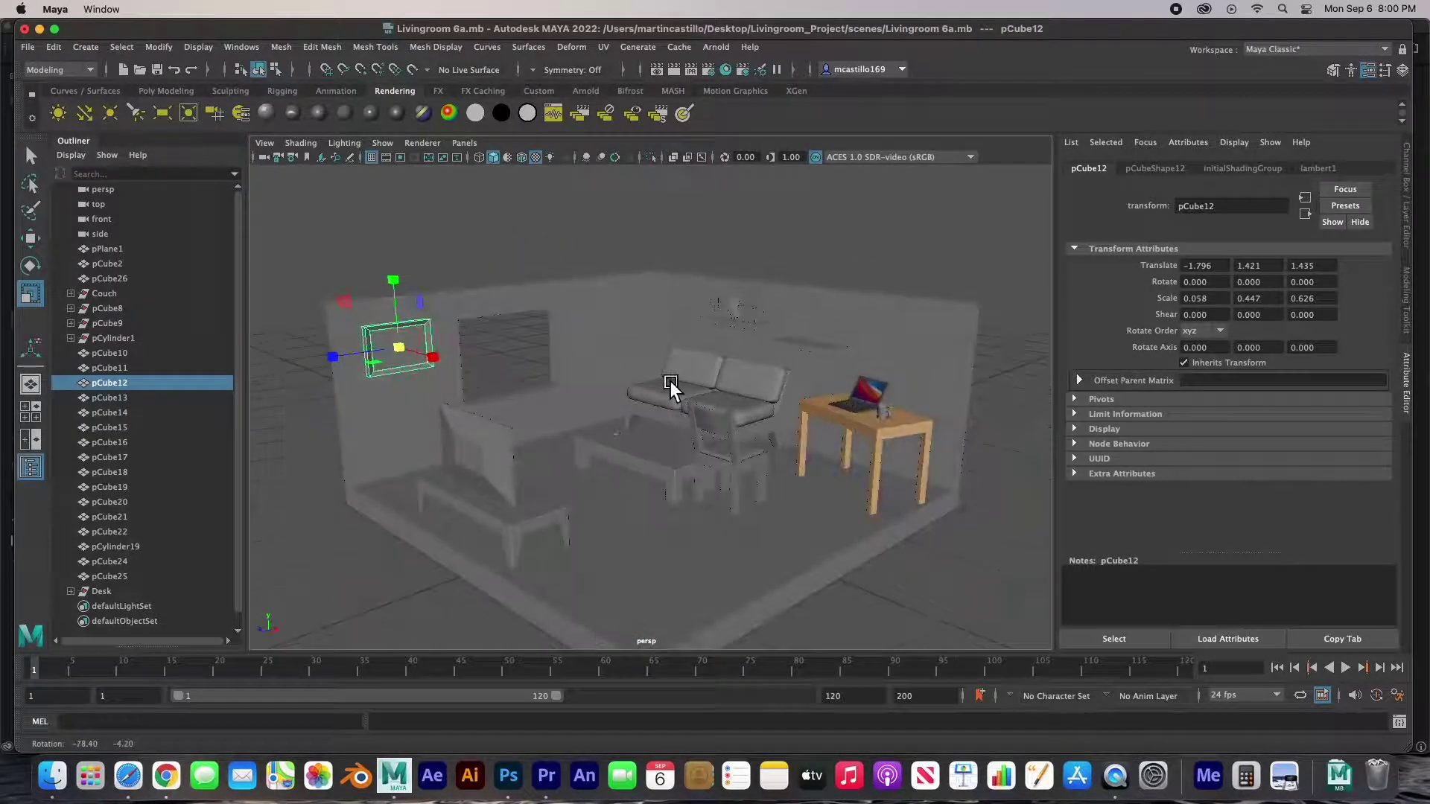
click(502, 344)
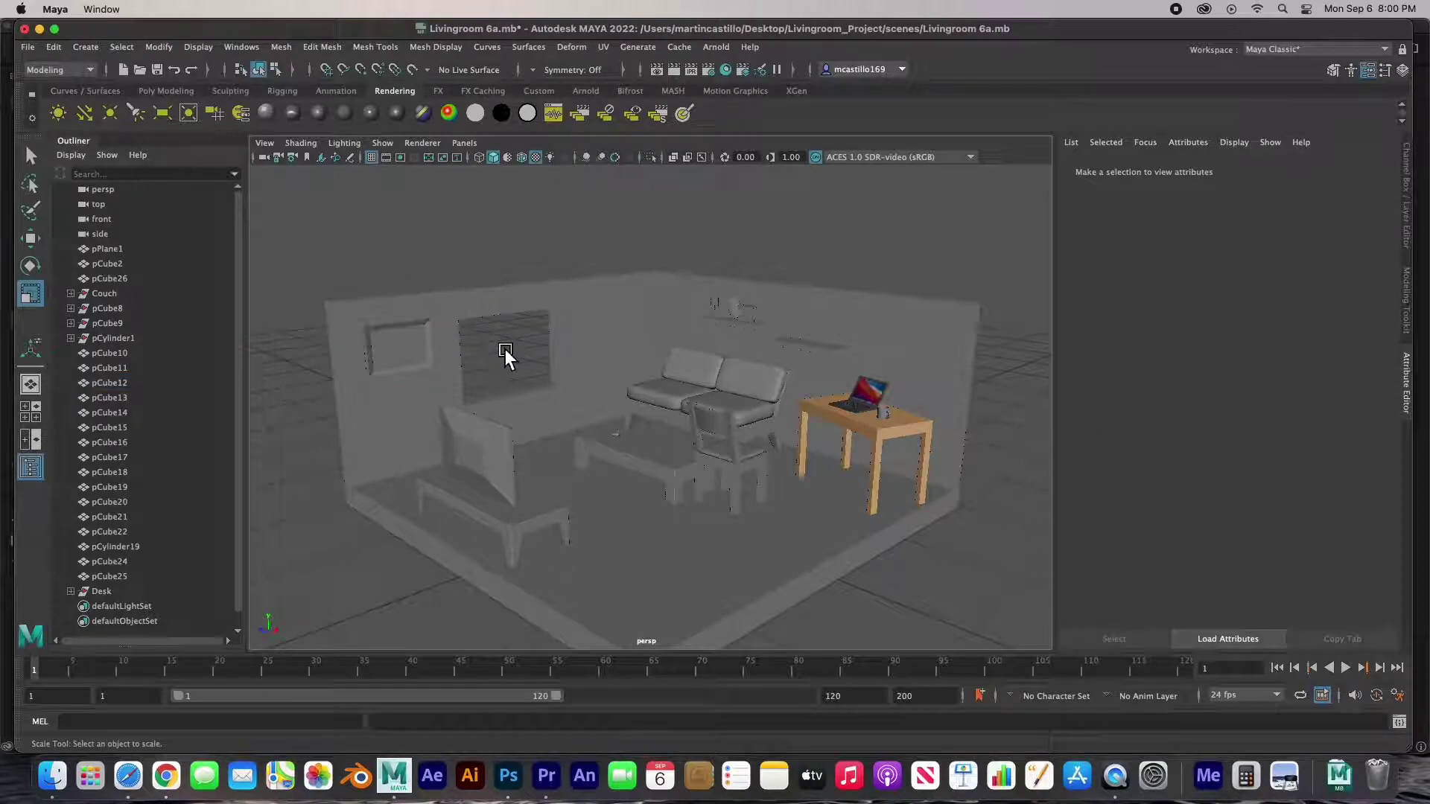
Step: Save the scene and examine the chair, trash can, coffee-table book and laptop in the finished Livingroom 06.mb
key(super+s)
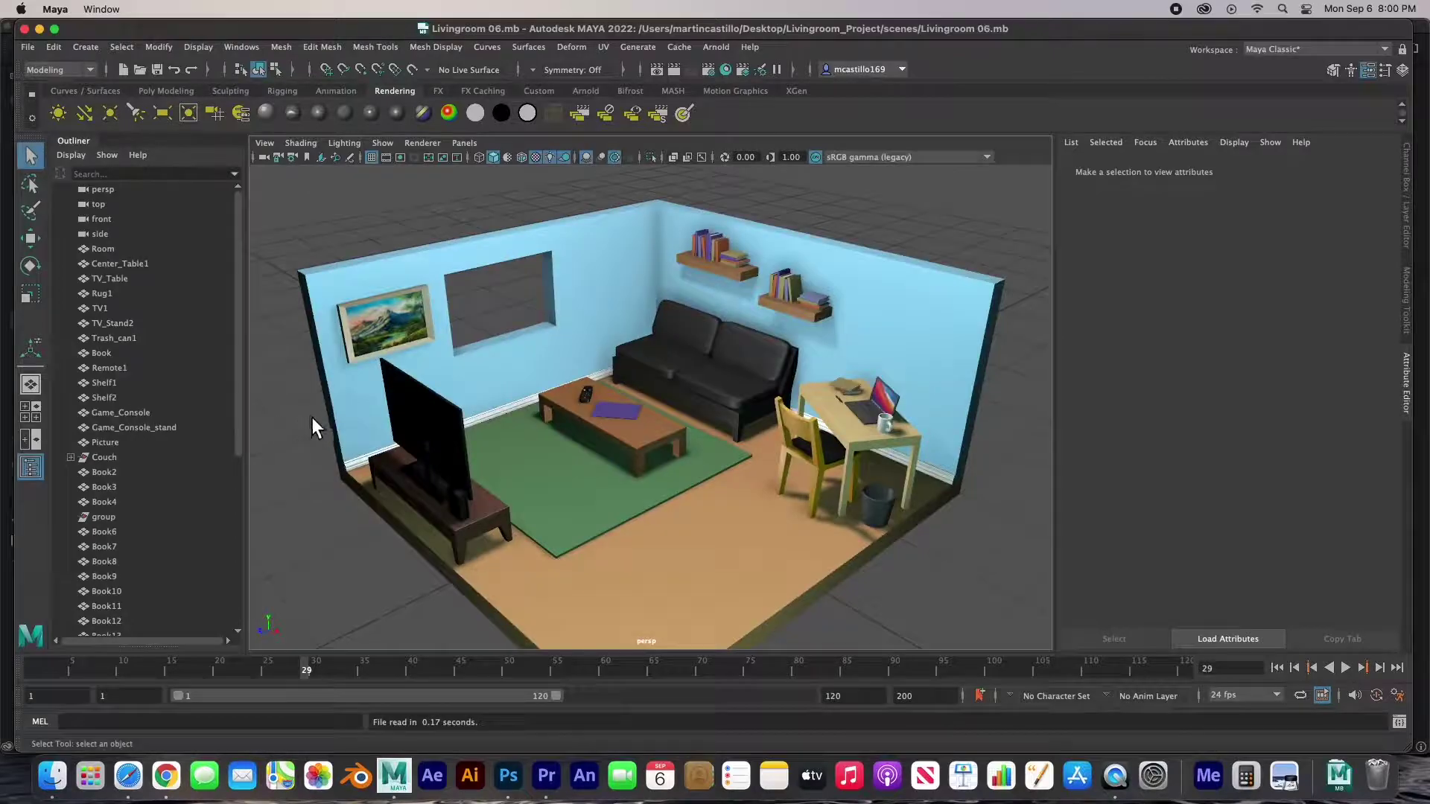
alt+drag(509, 503, 565, 484)
click(812, 447)
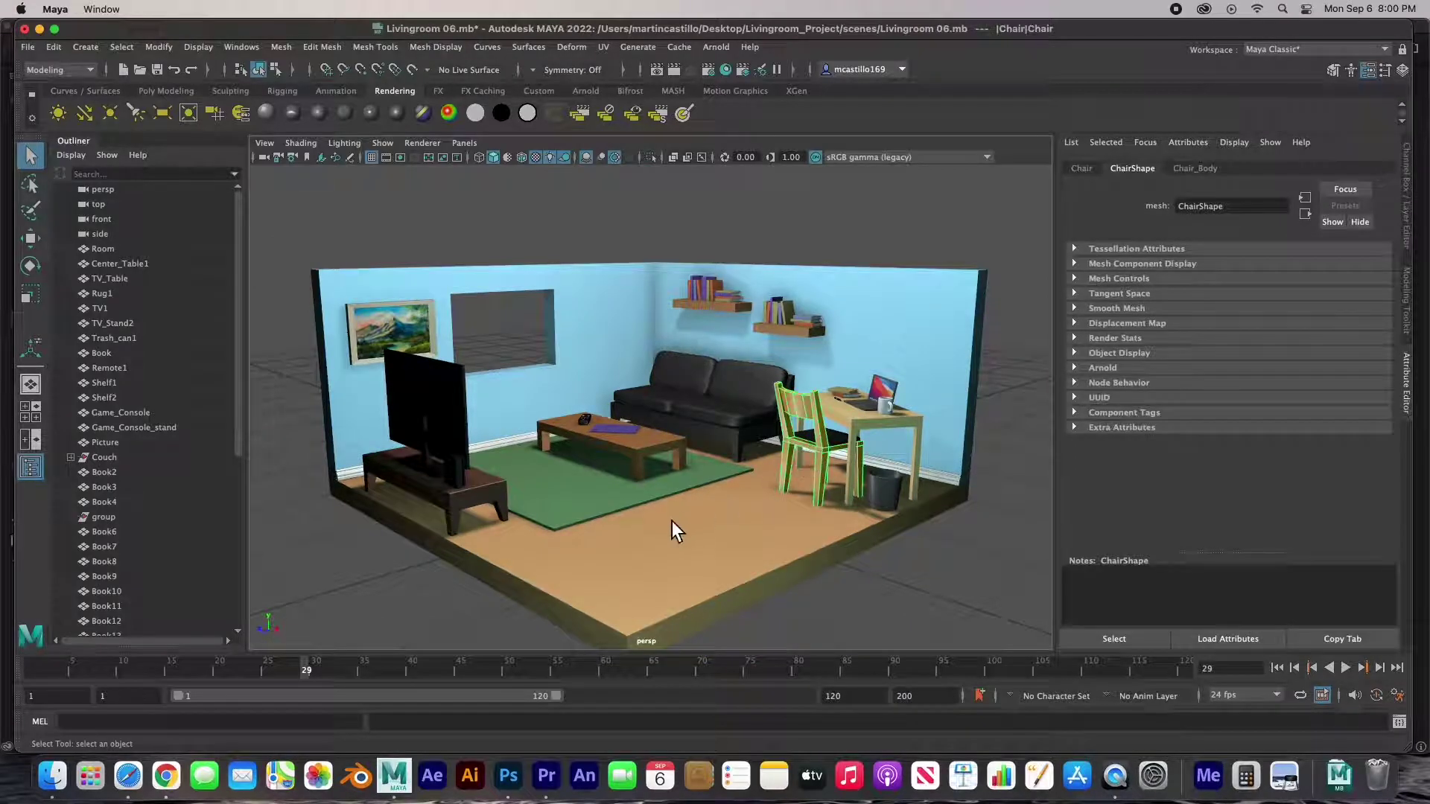
click(886, 493)
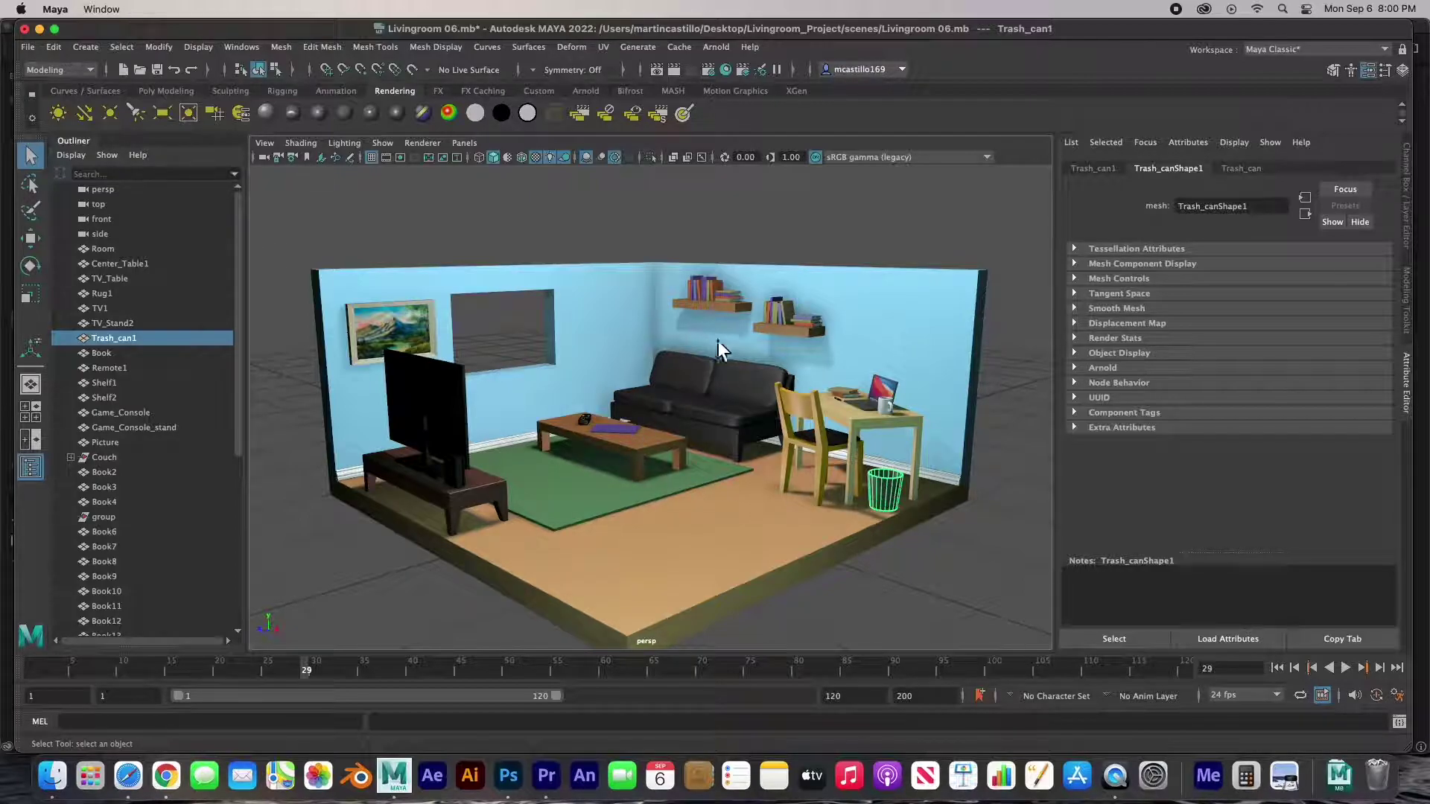
click(620, 431)
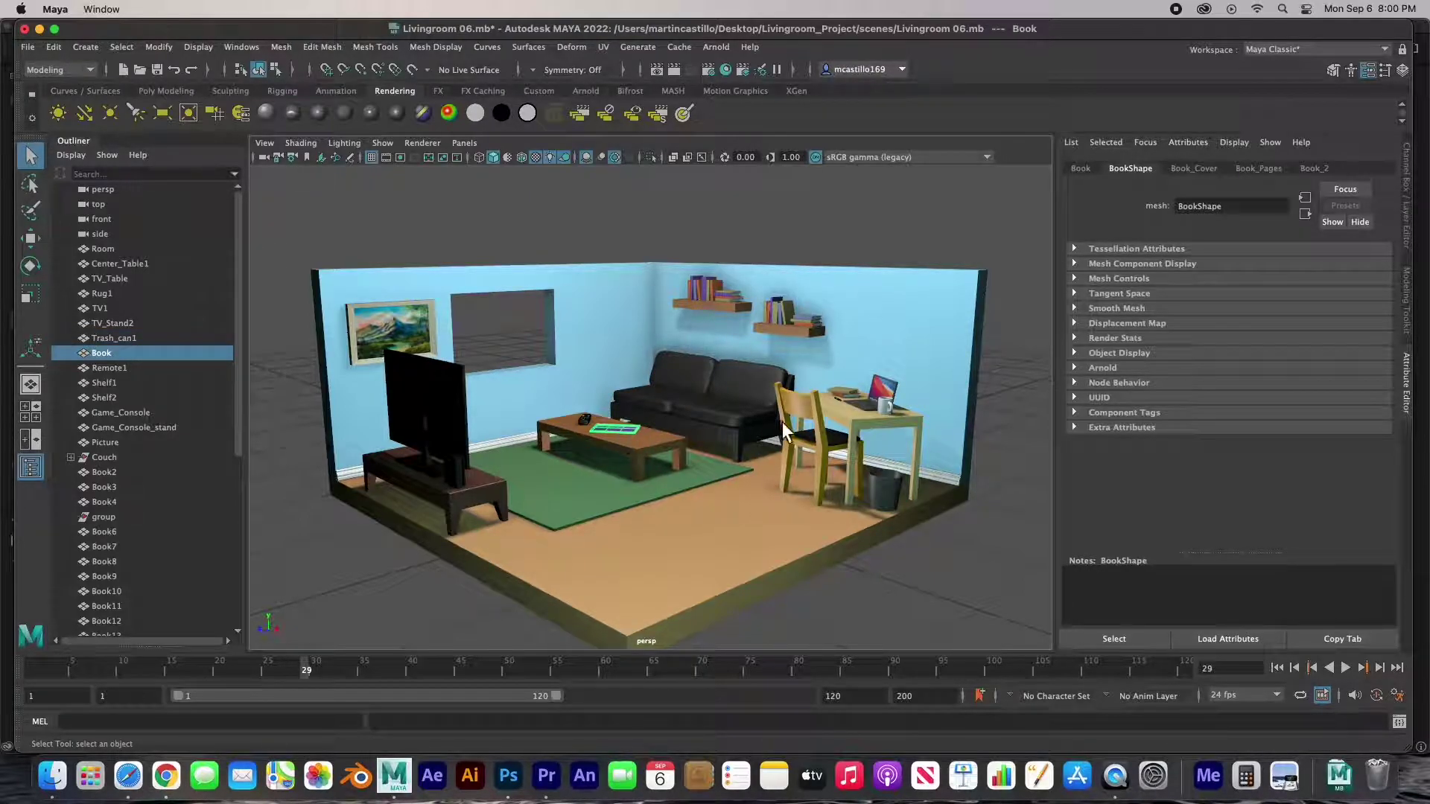
scroll(855, 404, up, 5)
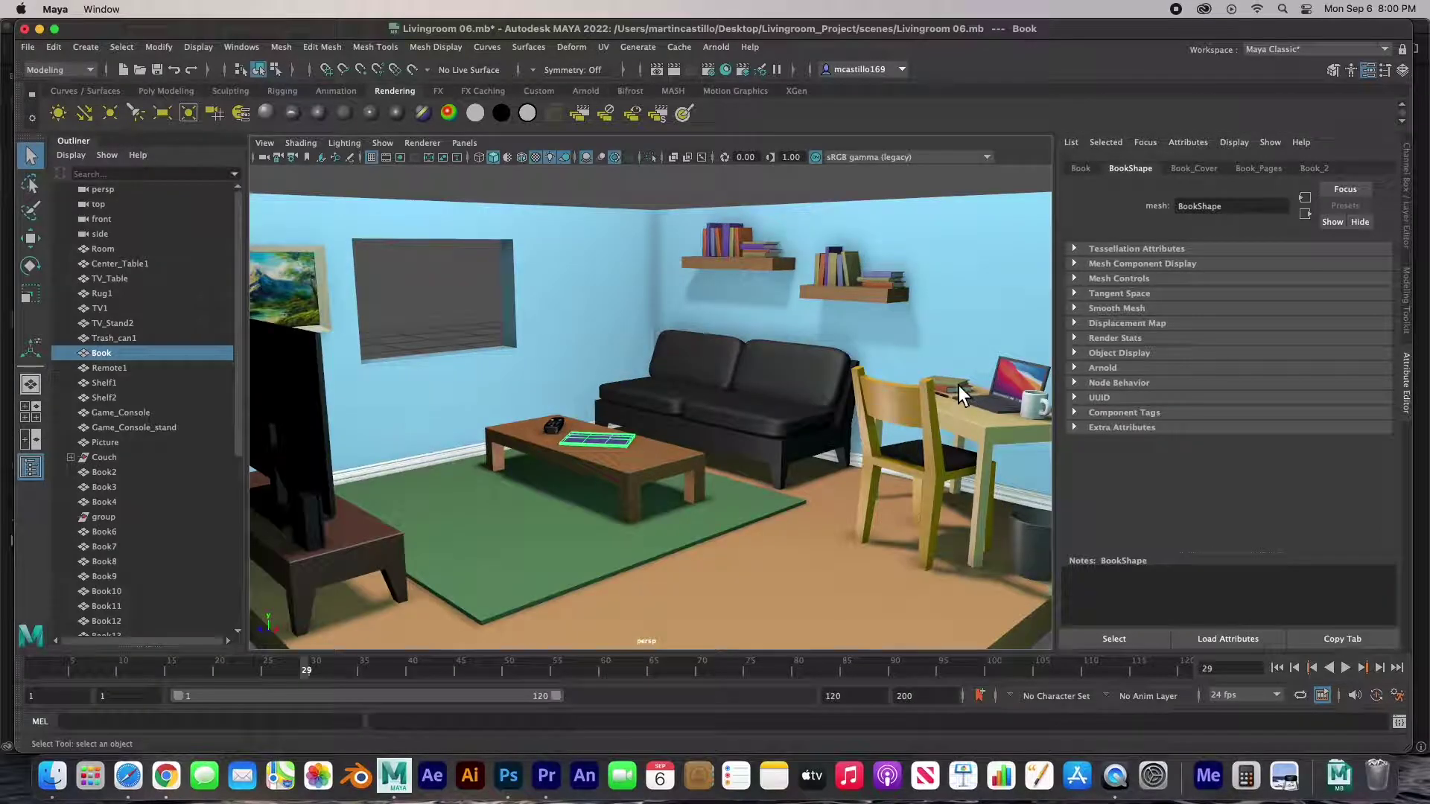
click(958, 395)
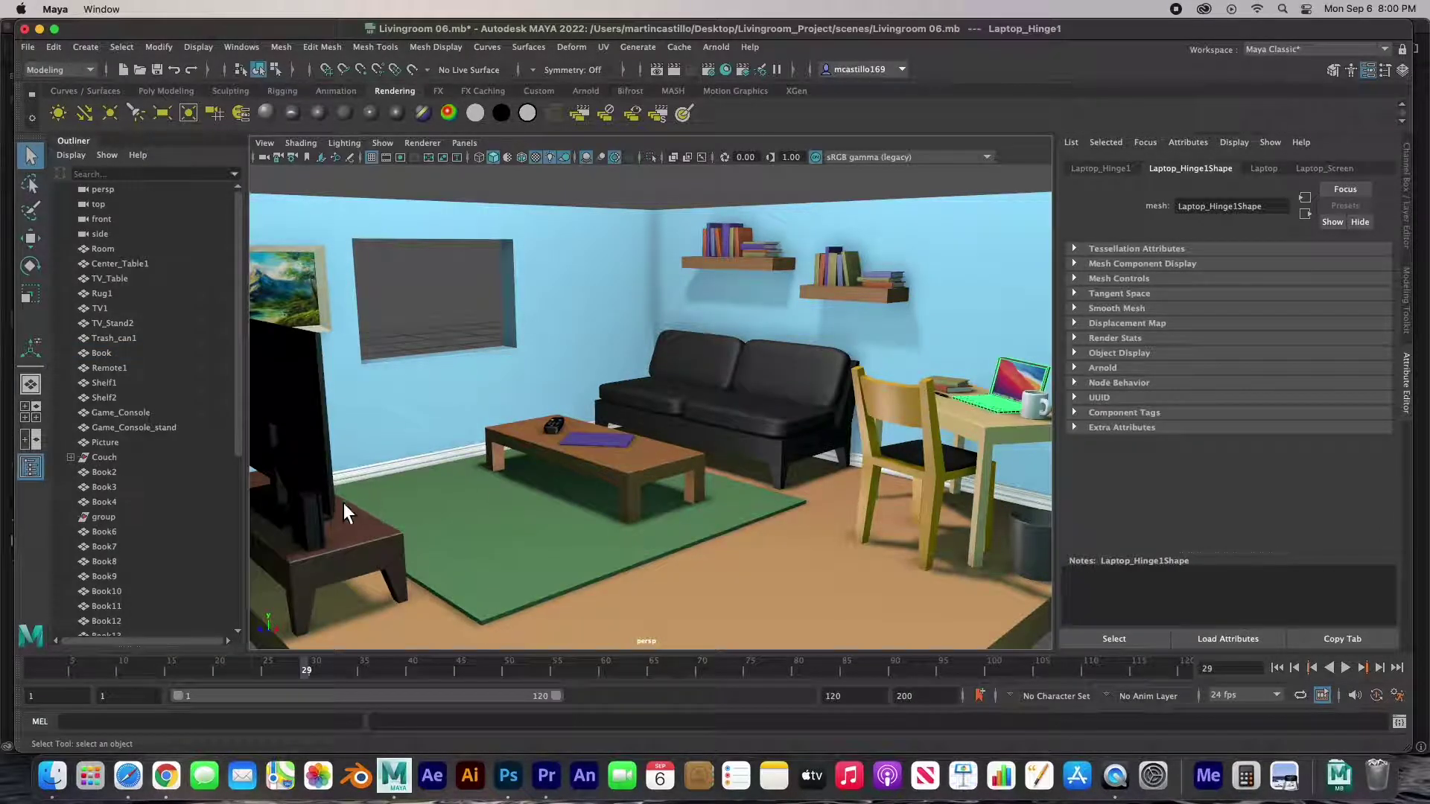
Step: Examine the game console, its stand, the TV and the TV's stand up close in the finished room
click(312, 541)
key(a)
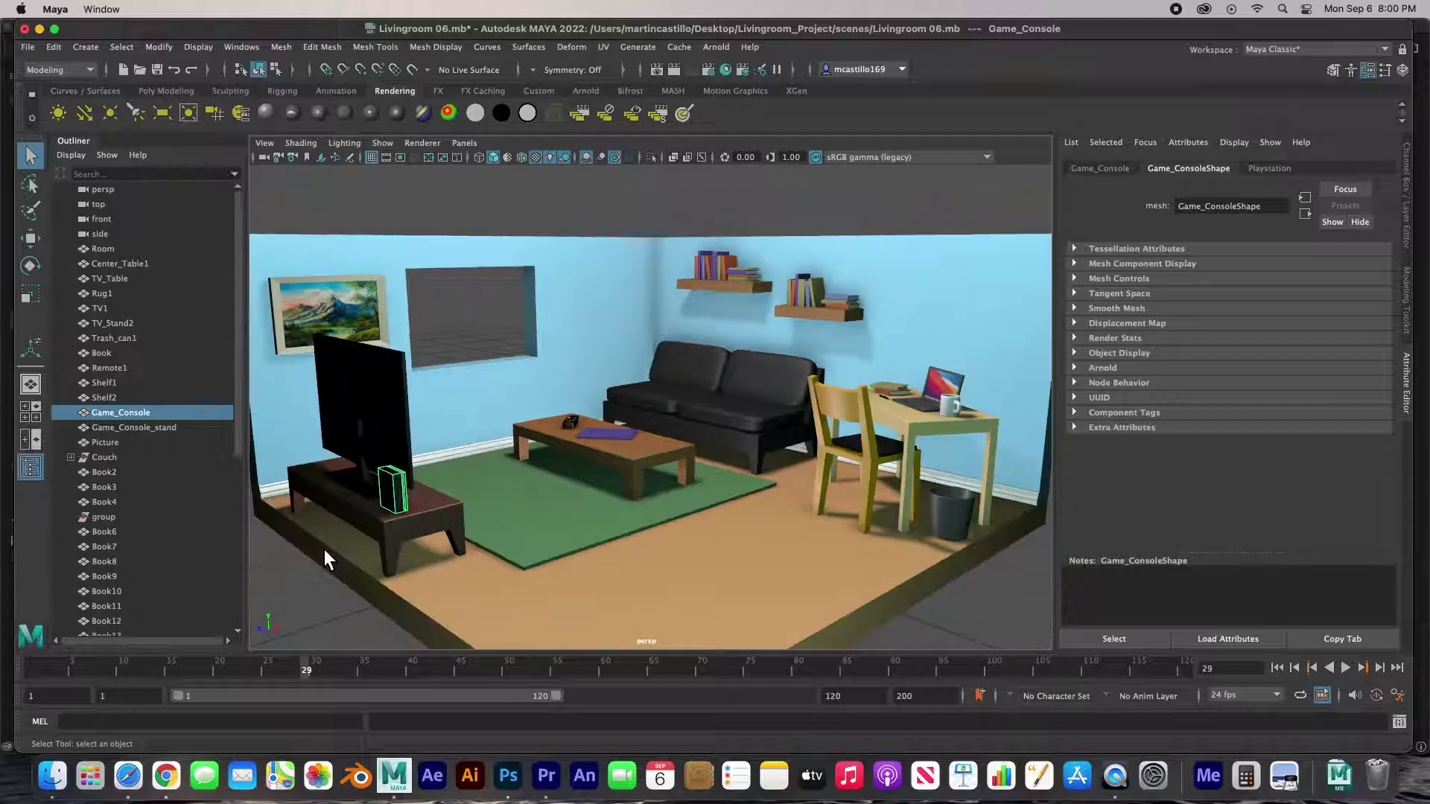
key(f)
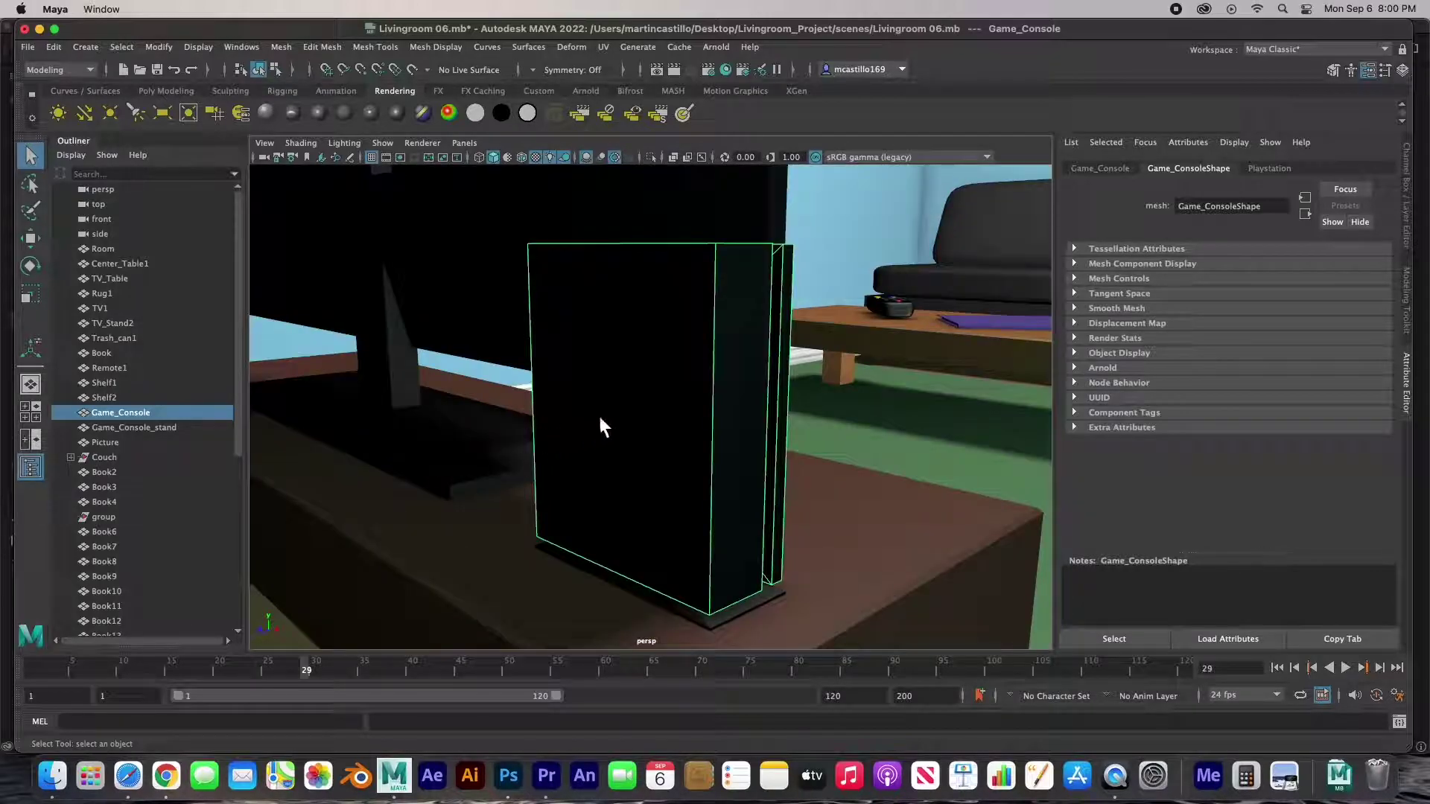
alt+drag(663, 414, 639, 447)
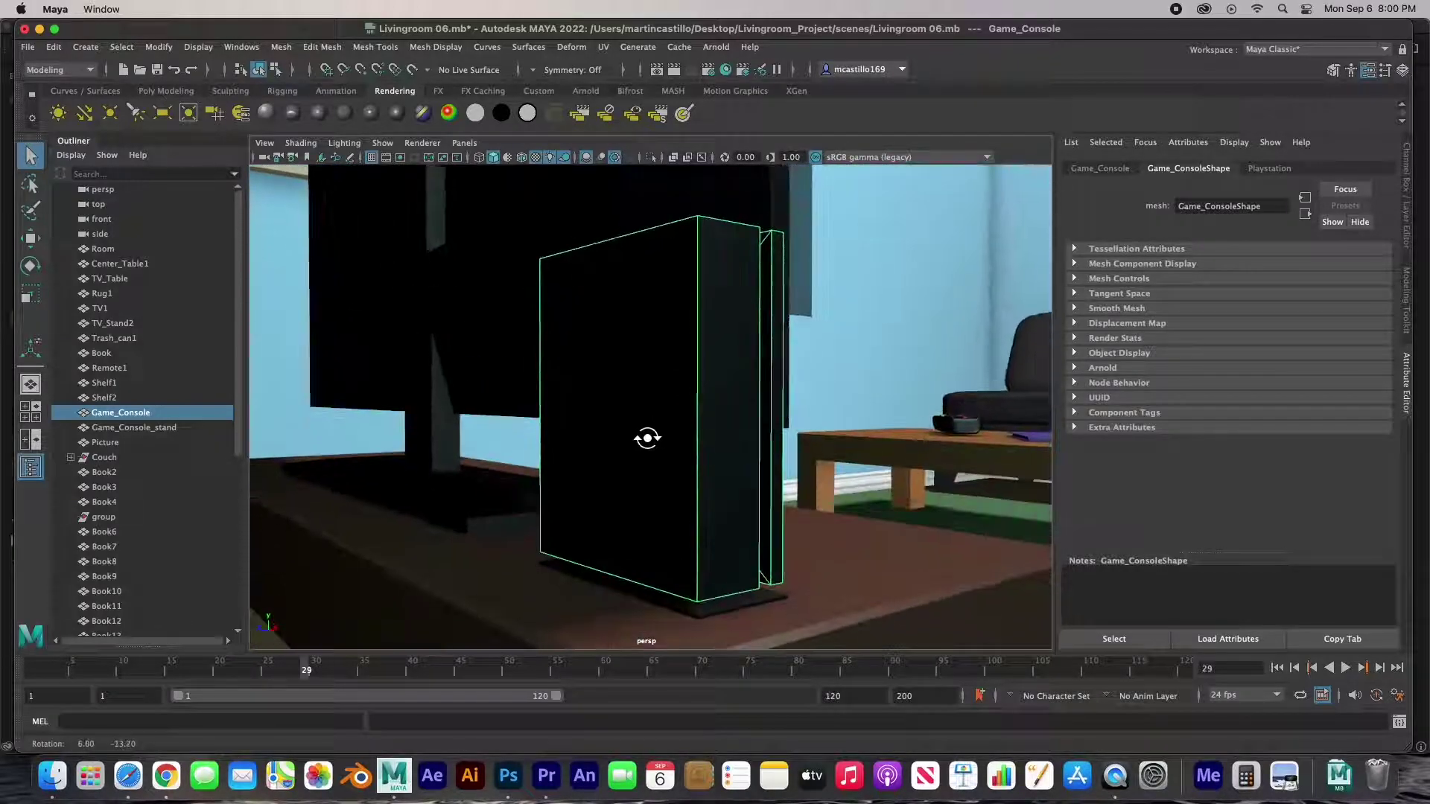
click(700, 617)
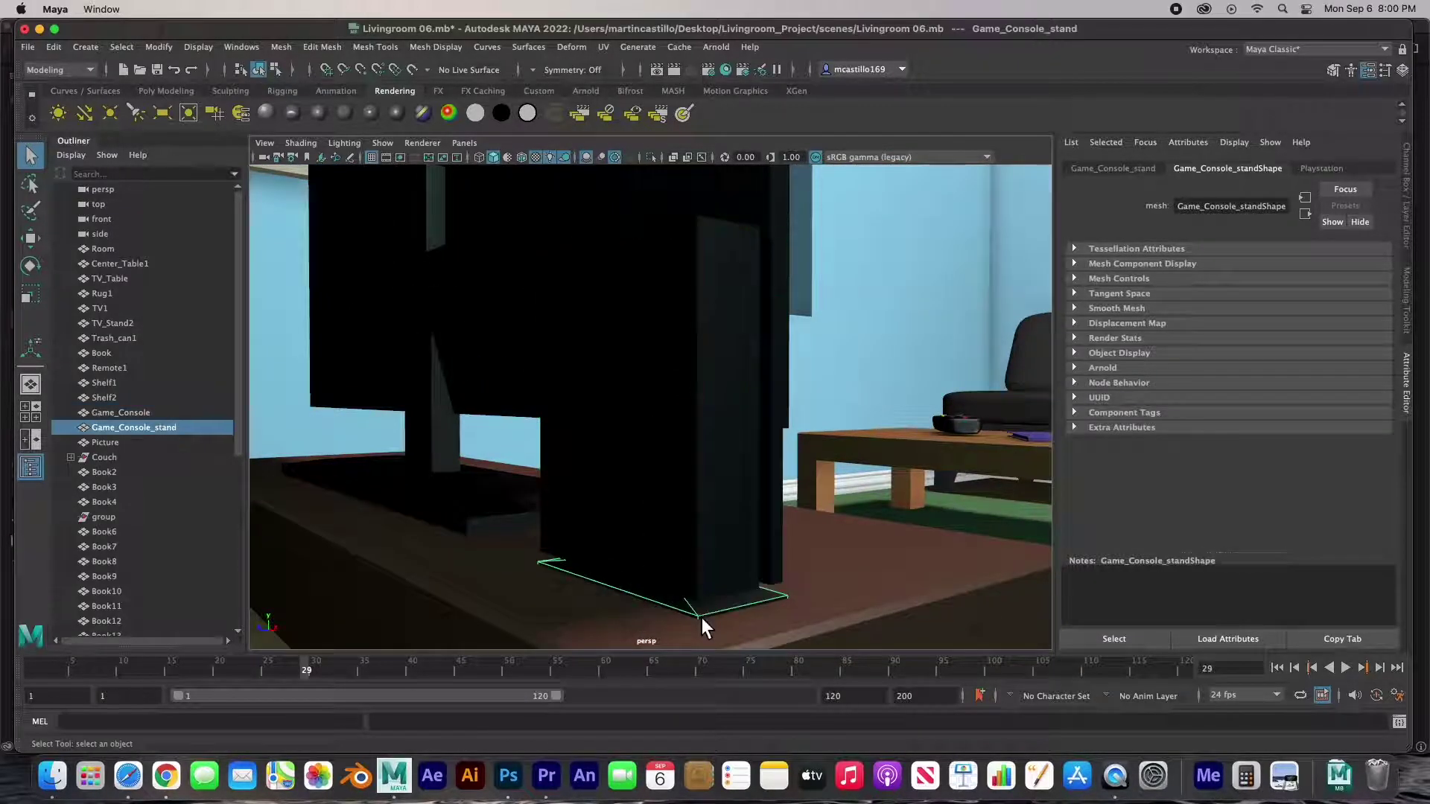
click(495, 212)
alt+drag(423, 332, 452, 350)
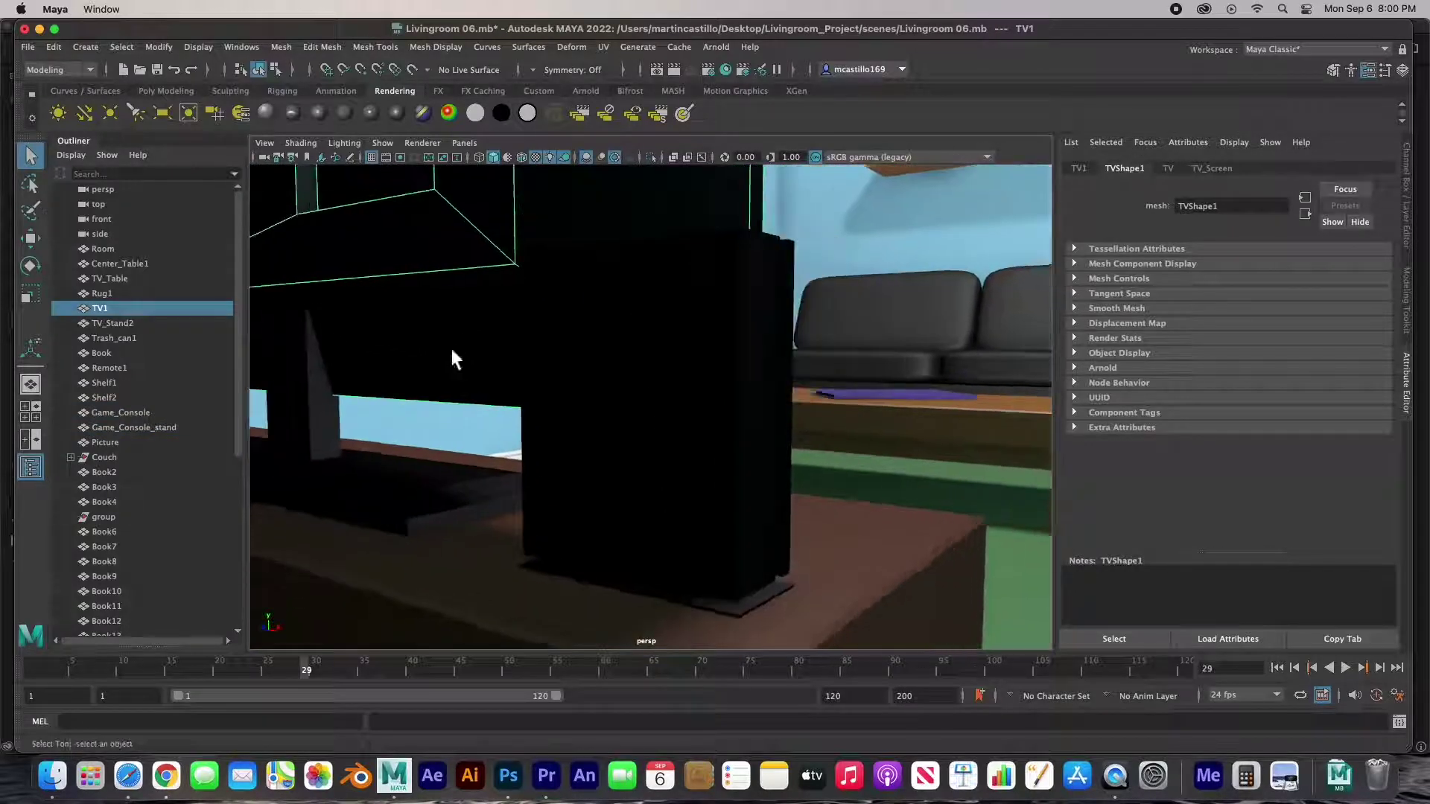
click(407, 489)
mouse_move(408, 493)
alt+mouse_down()
mouse_move(373, 520)
mouse_move(410, 516)
mouse_move(417, 497)
alt+mouse_up()
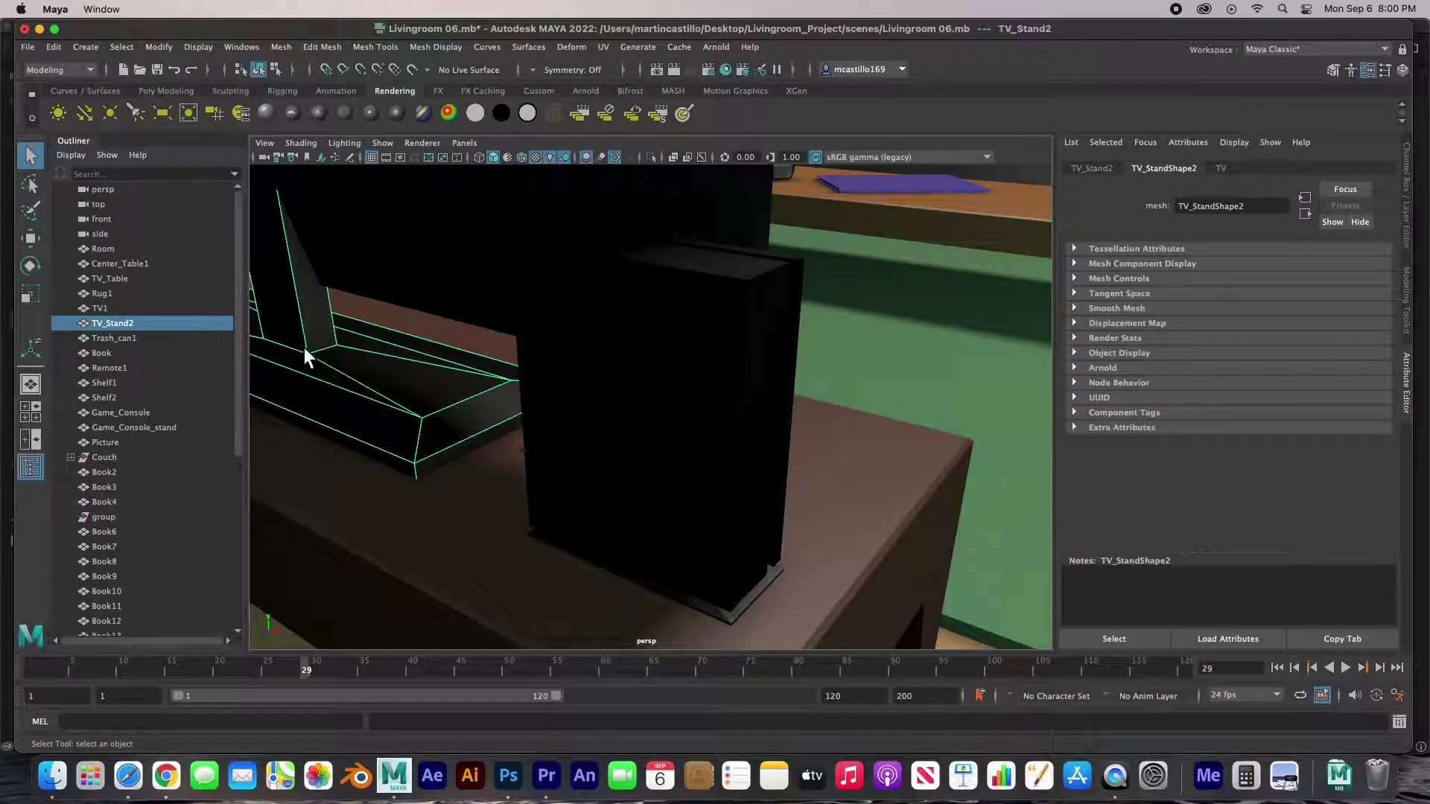
scroll(391, 282, down, 10)
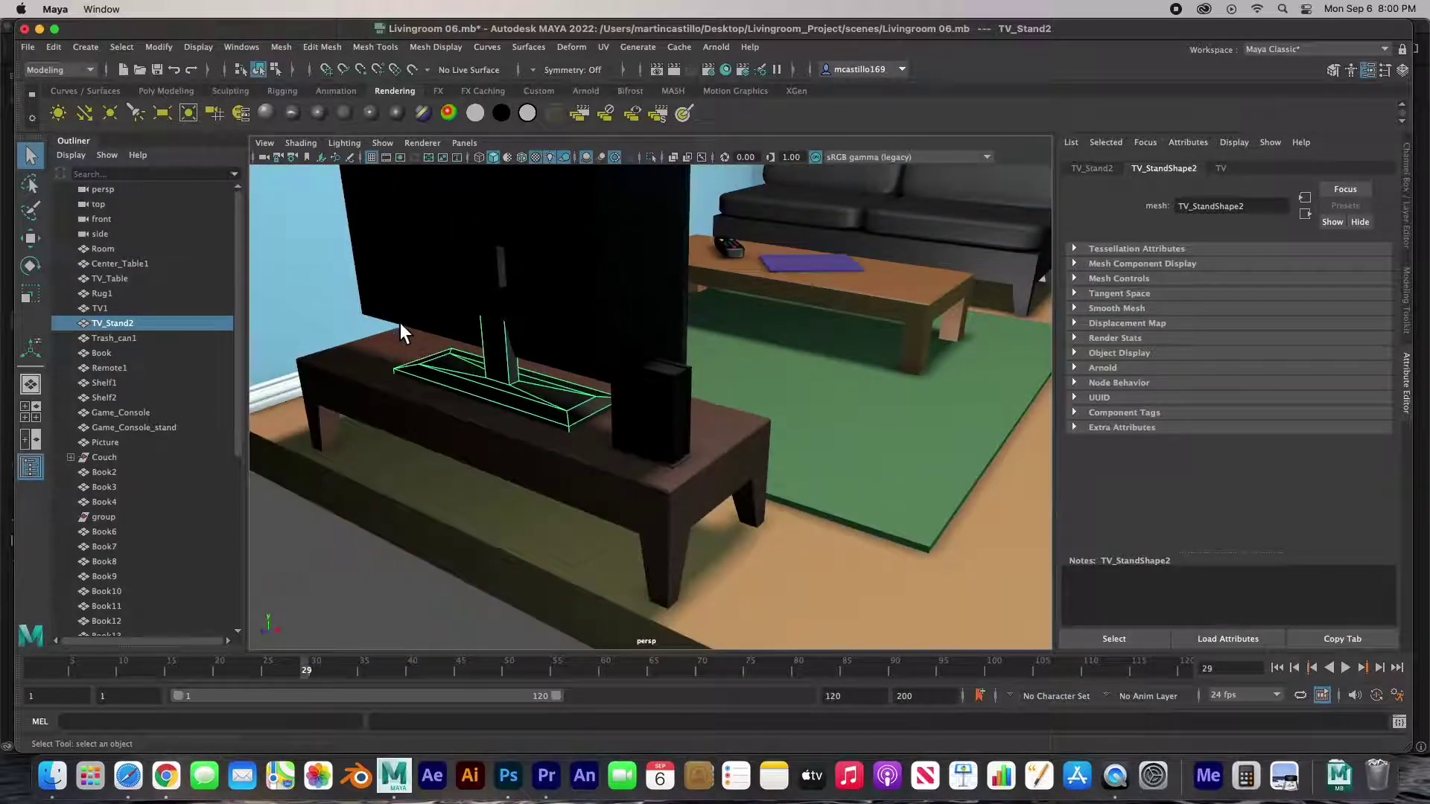
scroll(403, 325, down, 8)
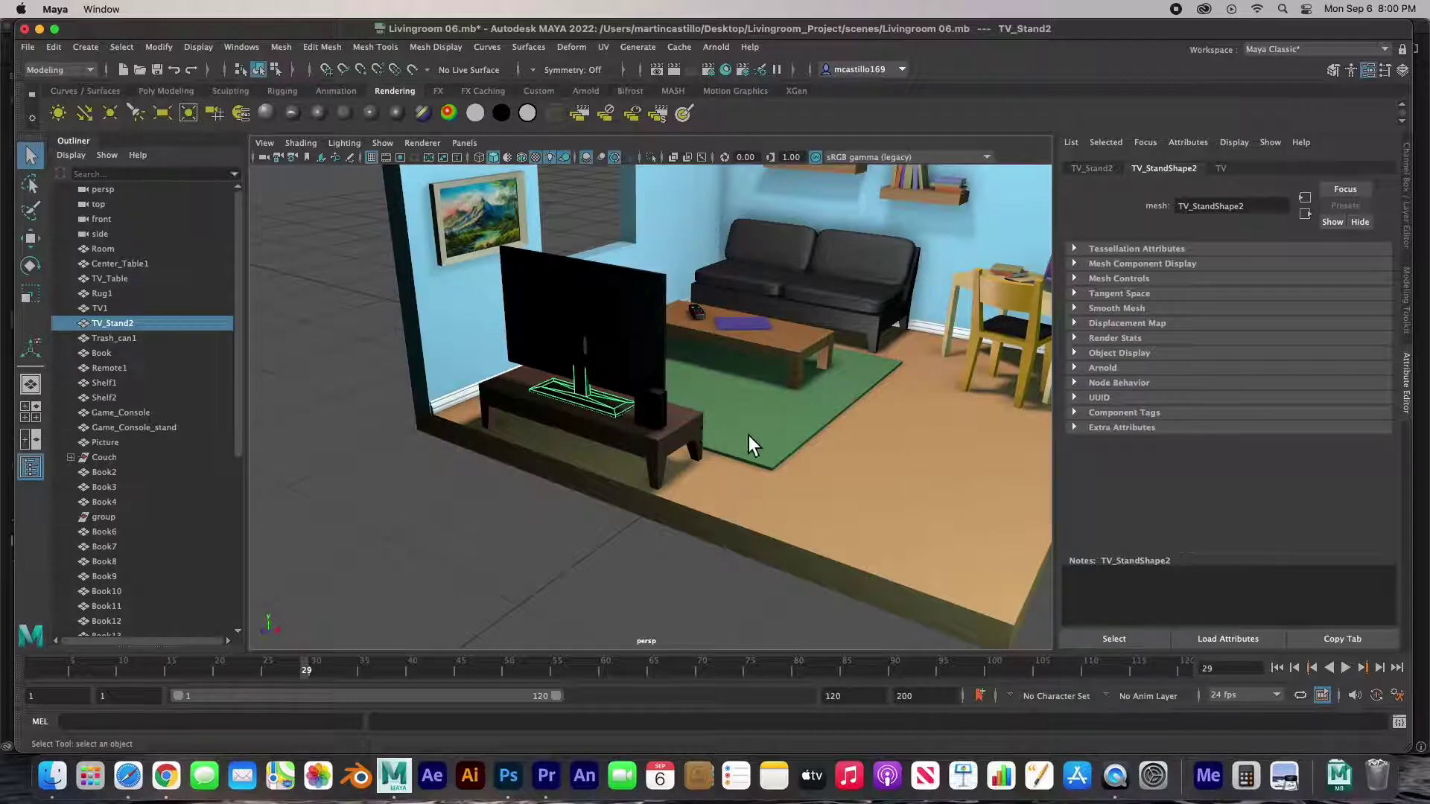
Step: Bring the whole finished room into view and display the scene's lights in the viewport
click(750, 440)
alt+drag(766, 399, 565, 415)
alt+middle_drag(565, 415, 638, 422)
alt+drag(639, 421, 628, 420)
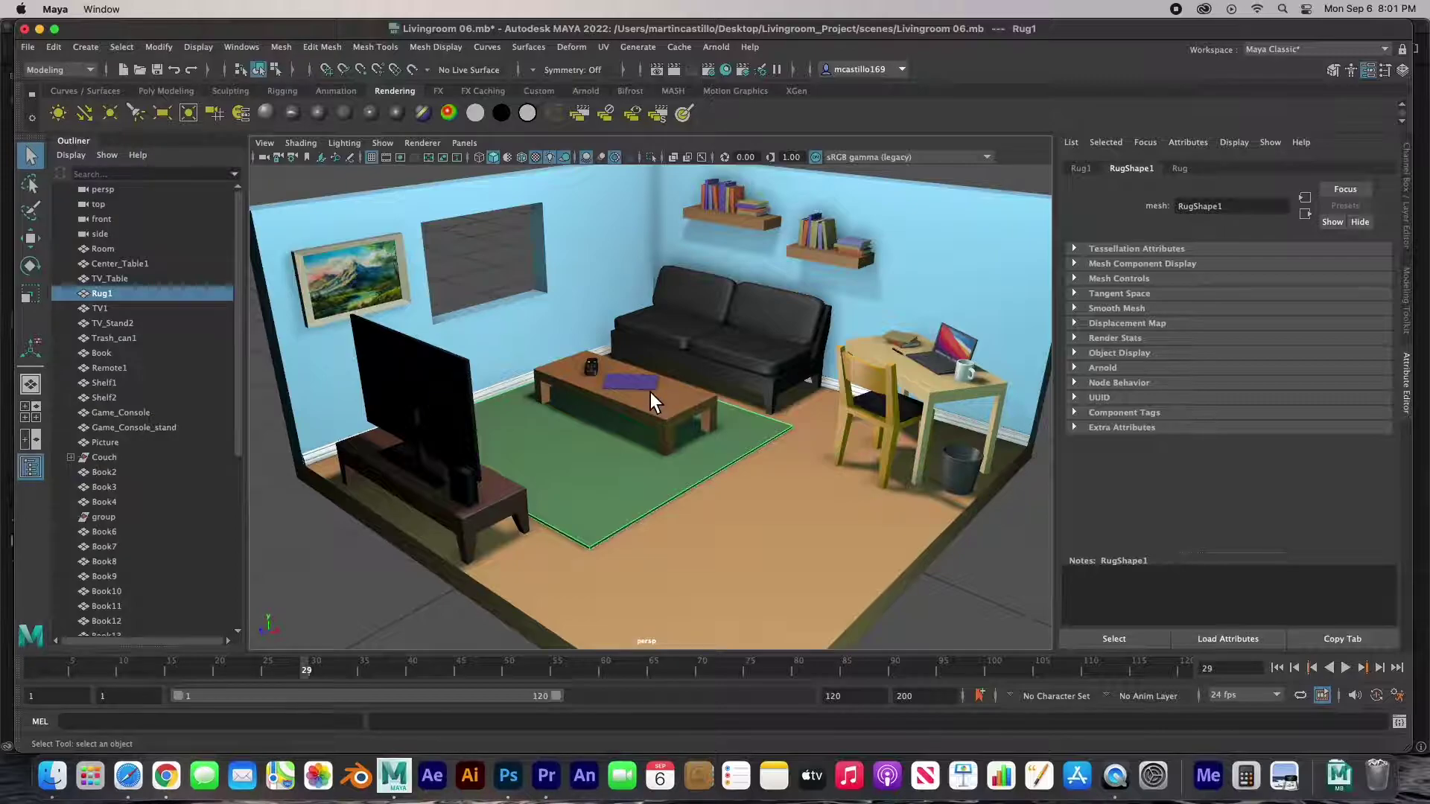
scroll(650, 392, down, 5)
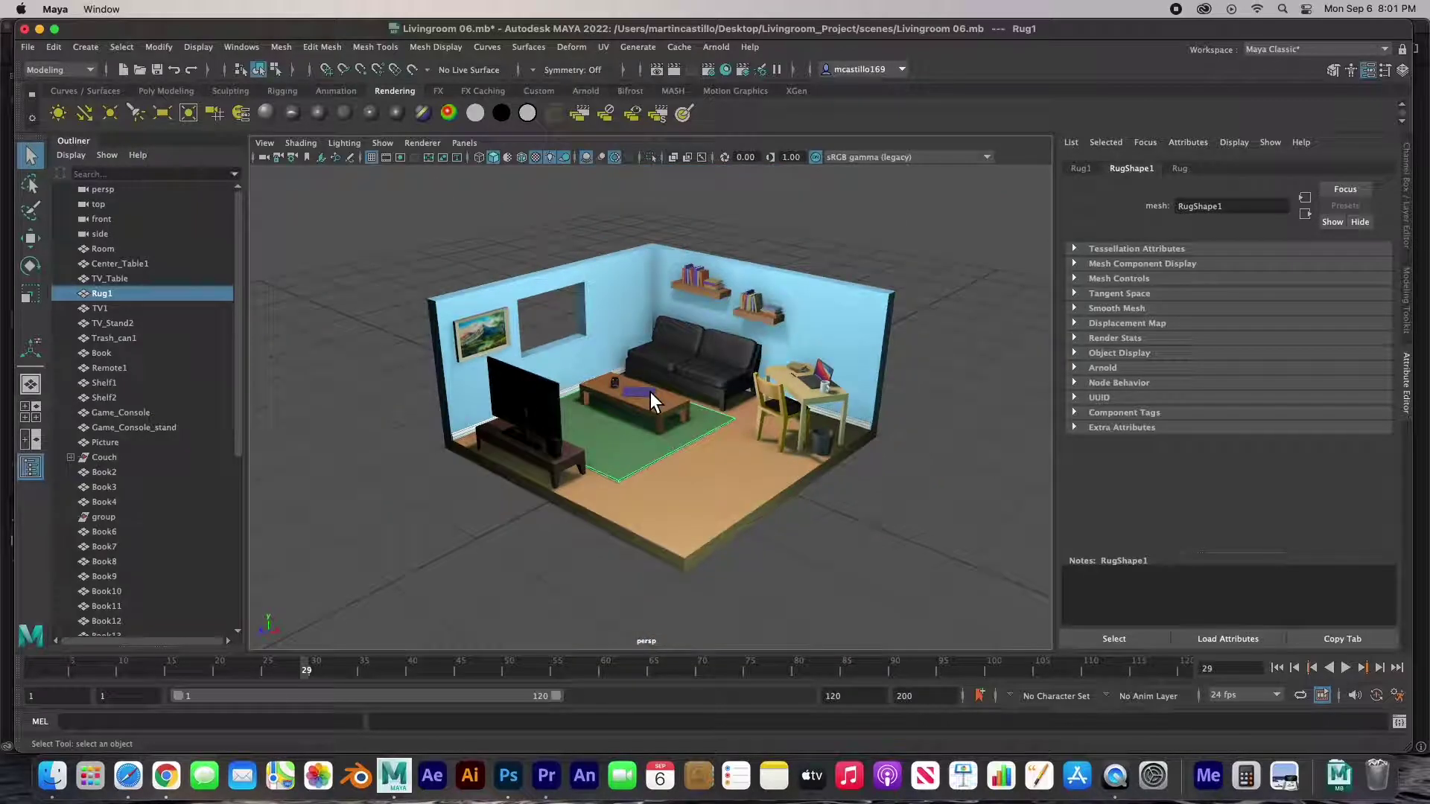
click(383, 143)
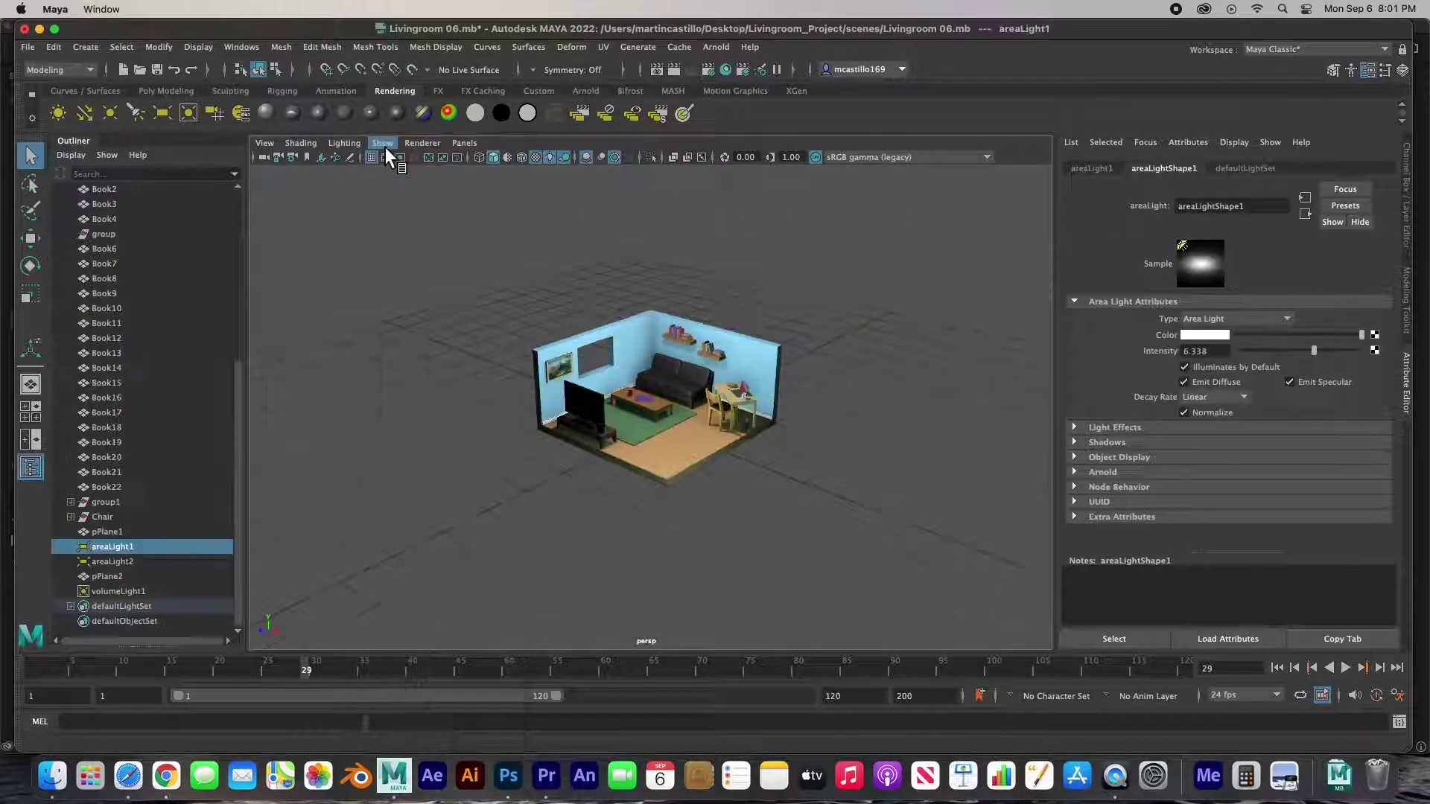
click(384, 143)
click(417, 327)
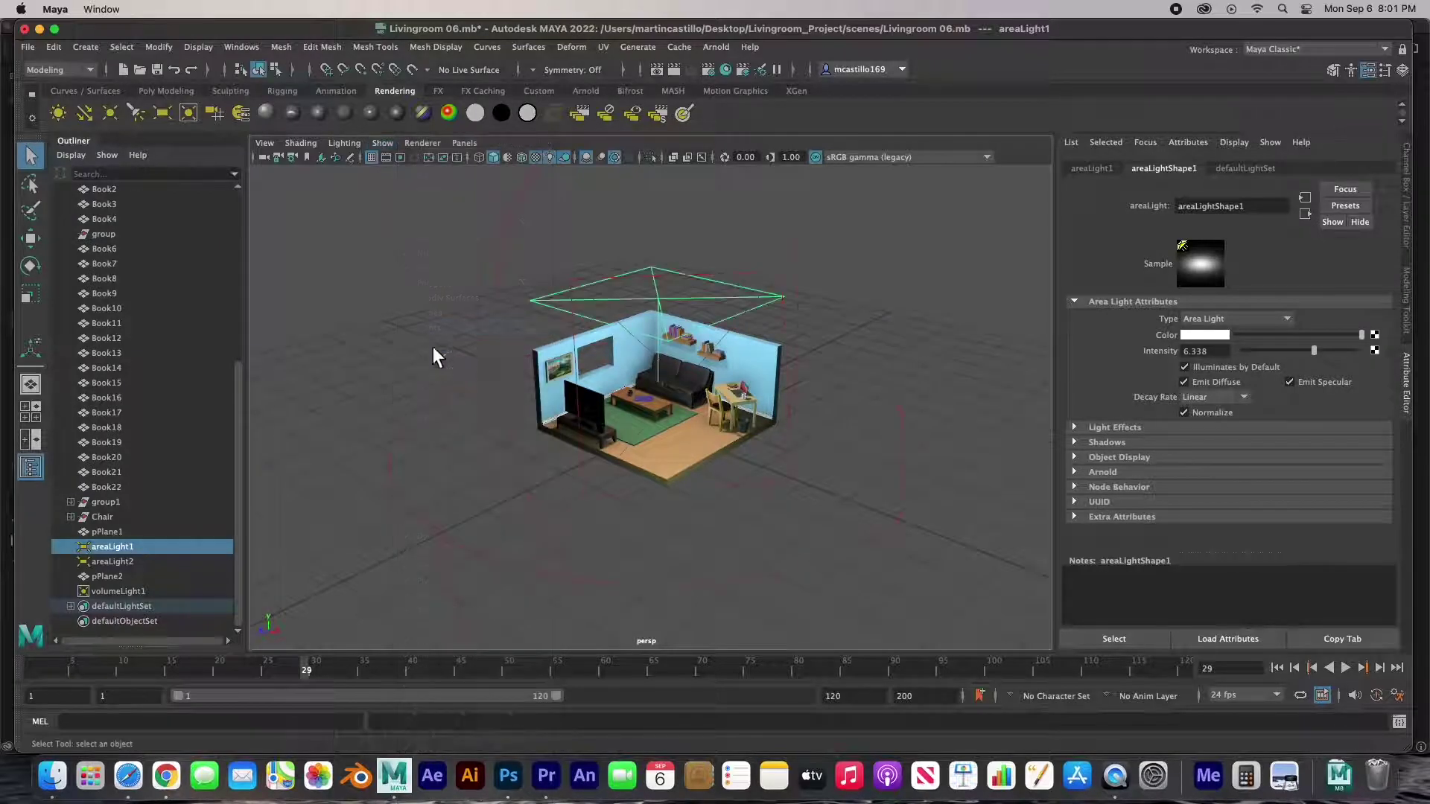
Step: Examine how the area lights and the volume light are placed above and around the room
click(940, 287)
alt+drag(870, 327, 790, 339)
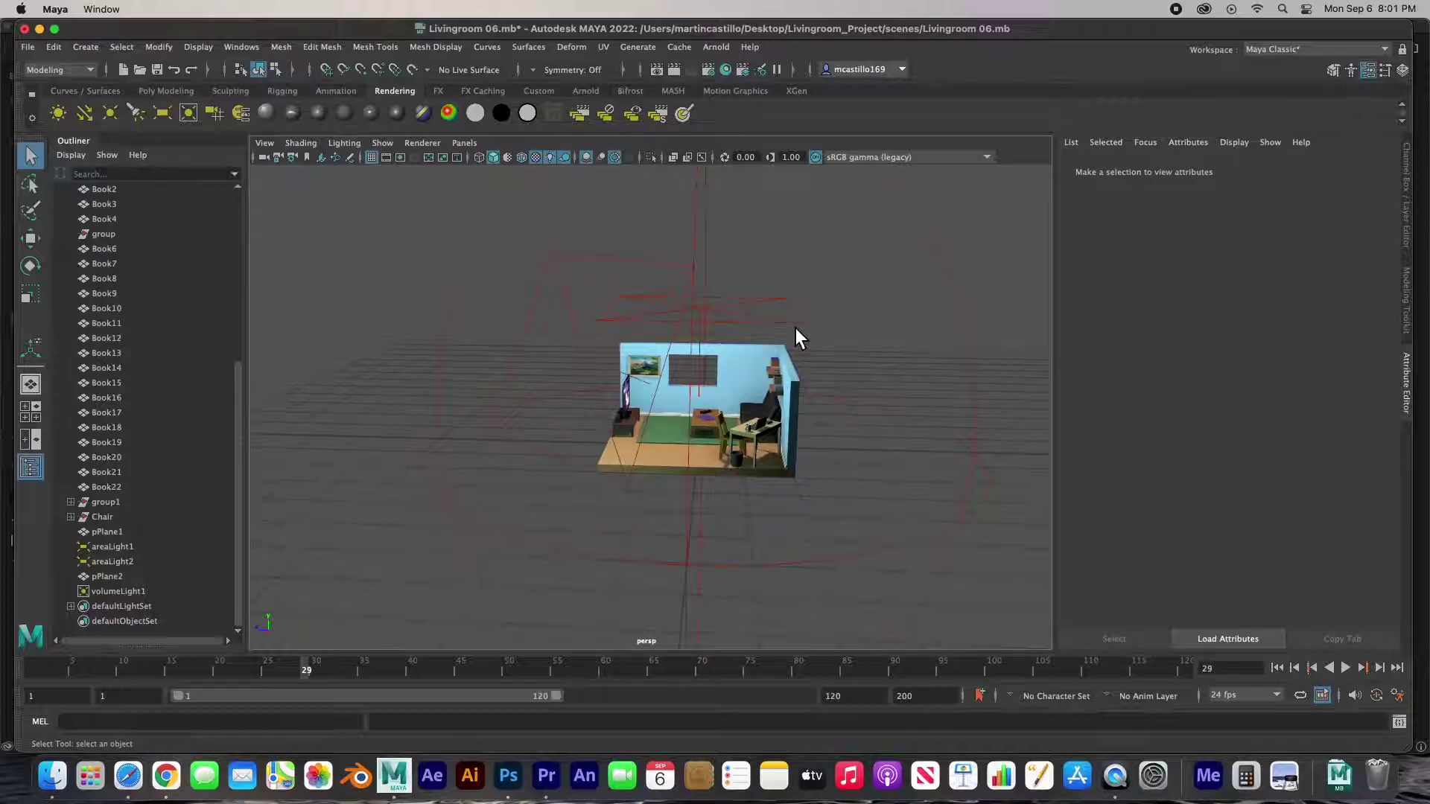
click(790, 321)
alt+drag(790, 322, 745, 272)
click(583, 285)
Step: Drop the surrounding volume light's intensity to 0 to compare the room's shading, and raise it to about 0.294
click(813, 266)
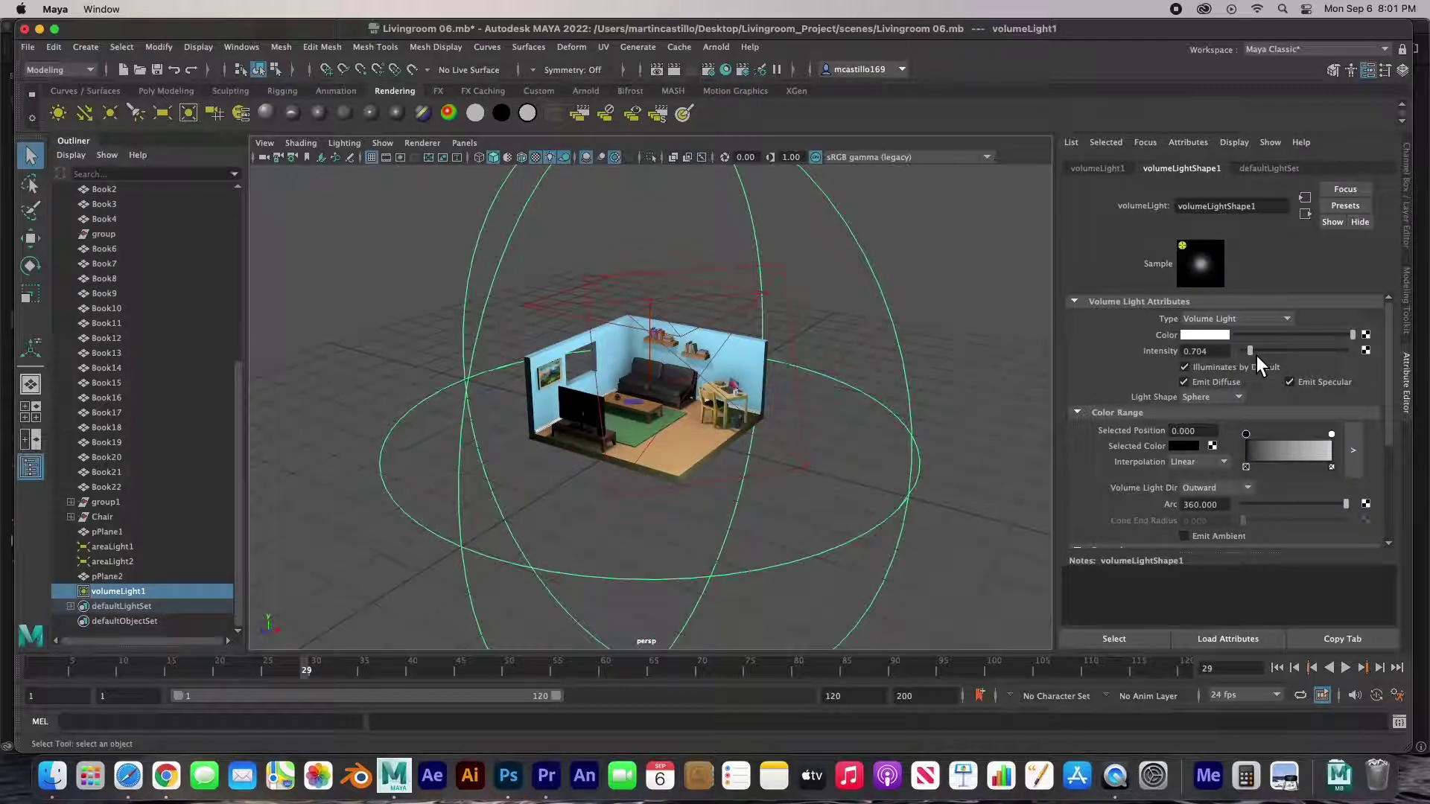
drag(1258, 355, 1196, 359)
scroll(653, 429, up, 5)
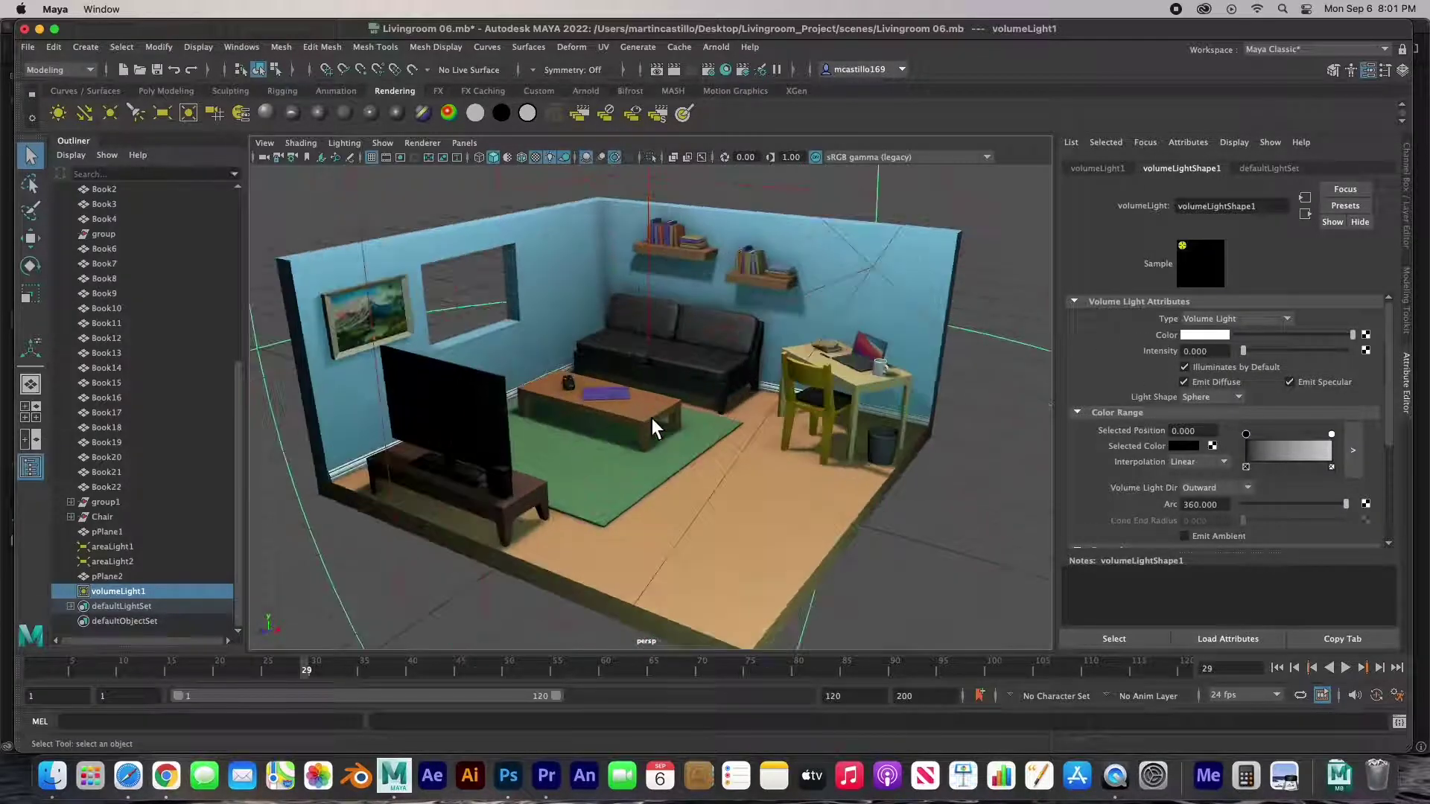
drag(1241, 353, 1248, 352)
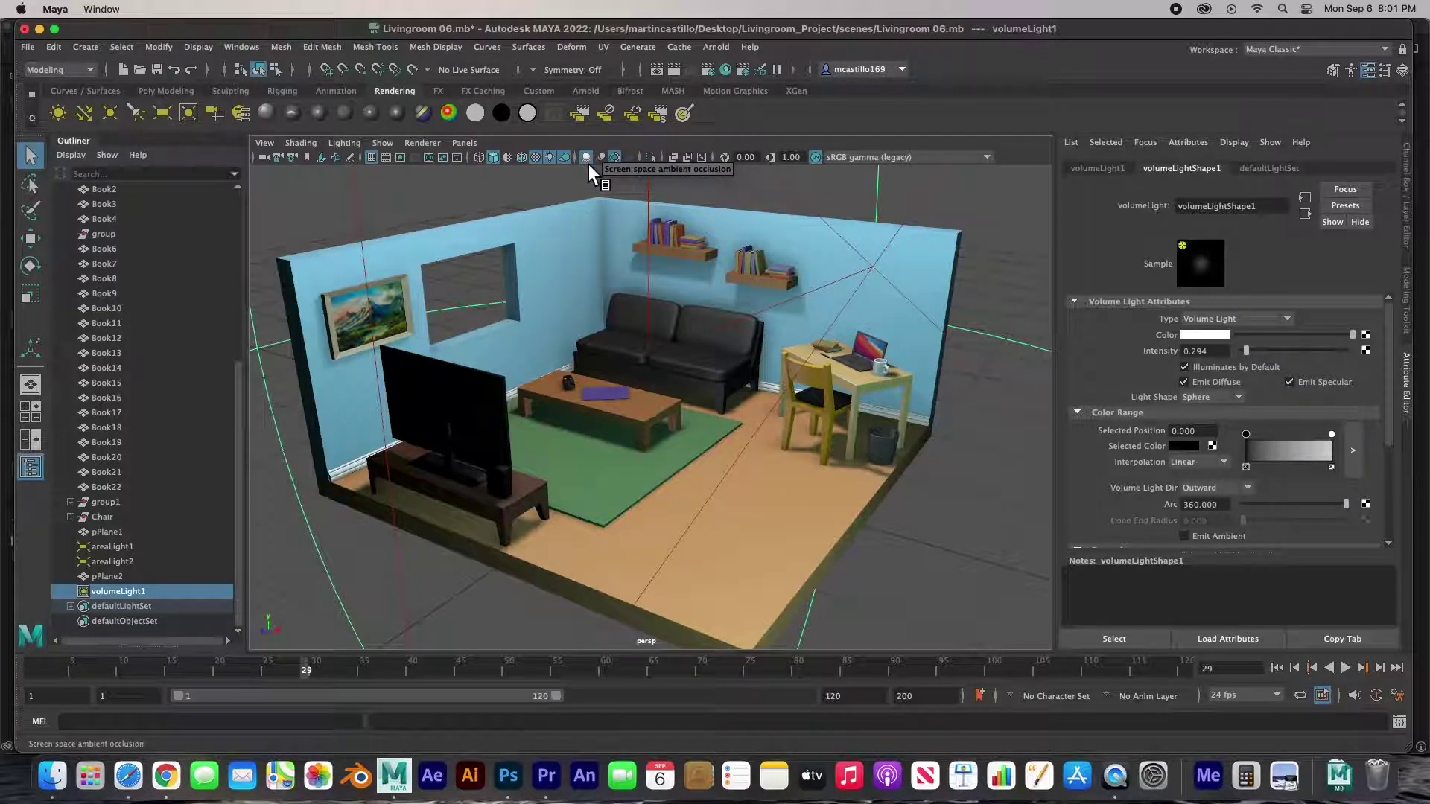
Step: Toggle screen space ambient occlusion to compare the room's shading, and hide the lights from the viewport
click(588, 159)
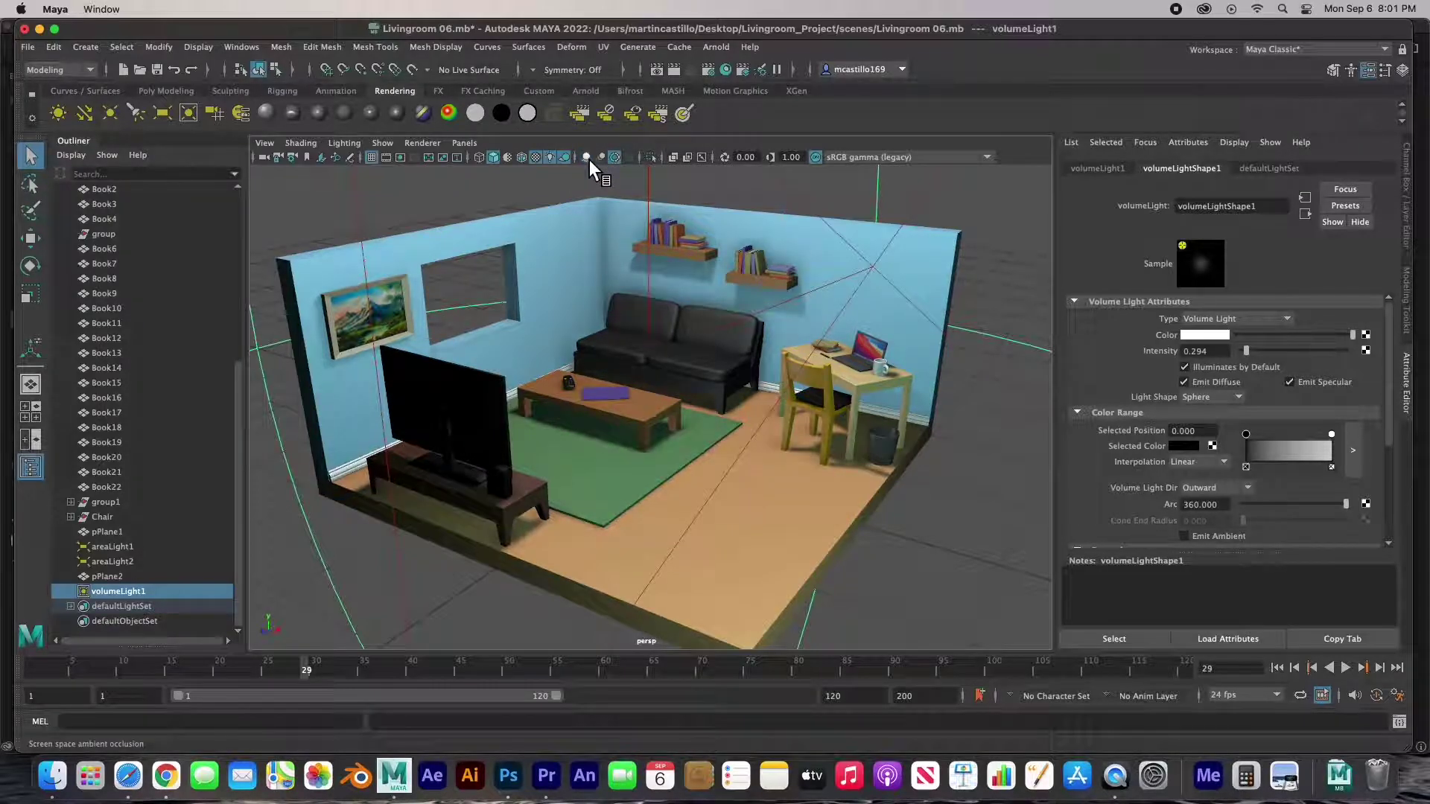
click(504, 196)
alt+drag(600, 333, 608, 340)
scroll(608, 340, up, 3)
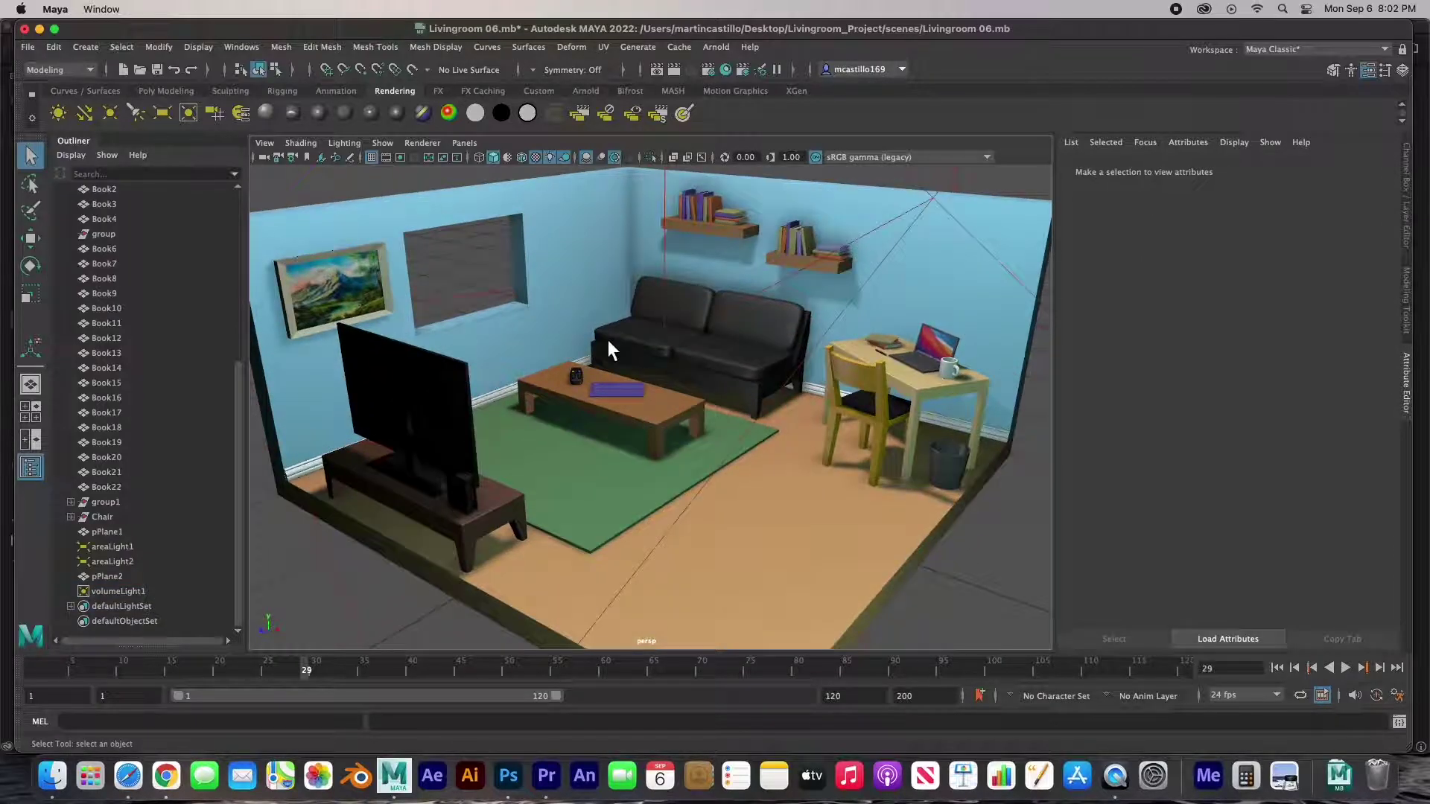
click(389, 144)
click(417, 328)
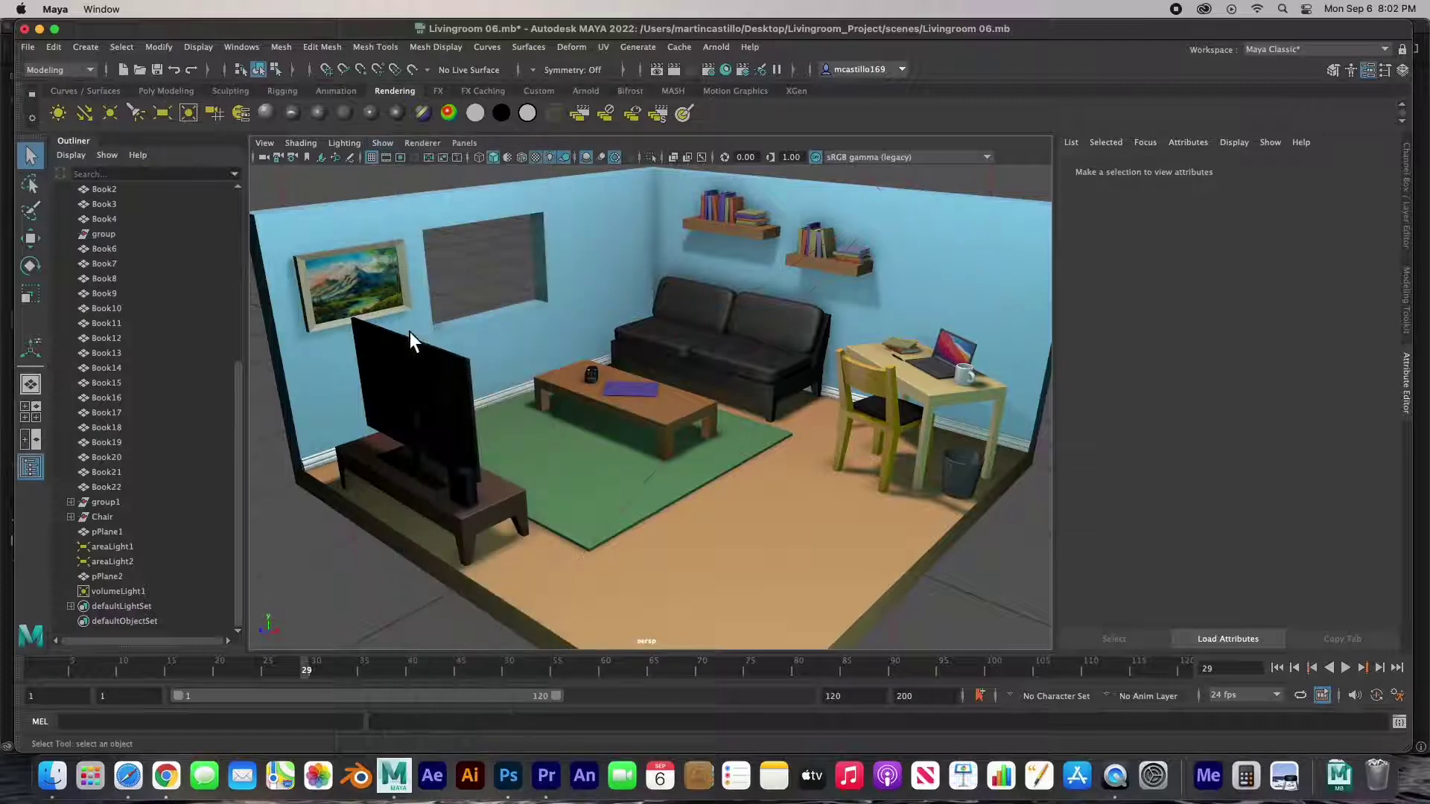